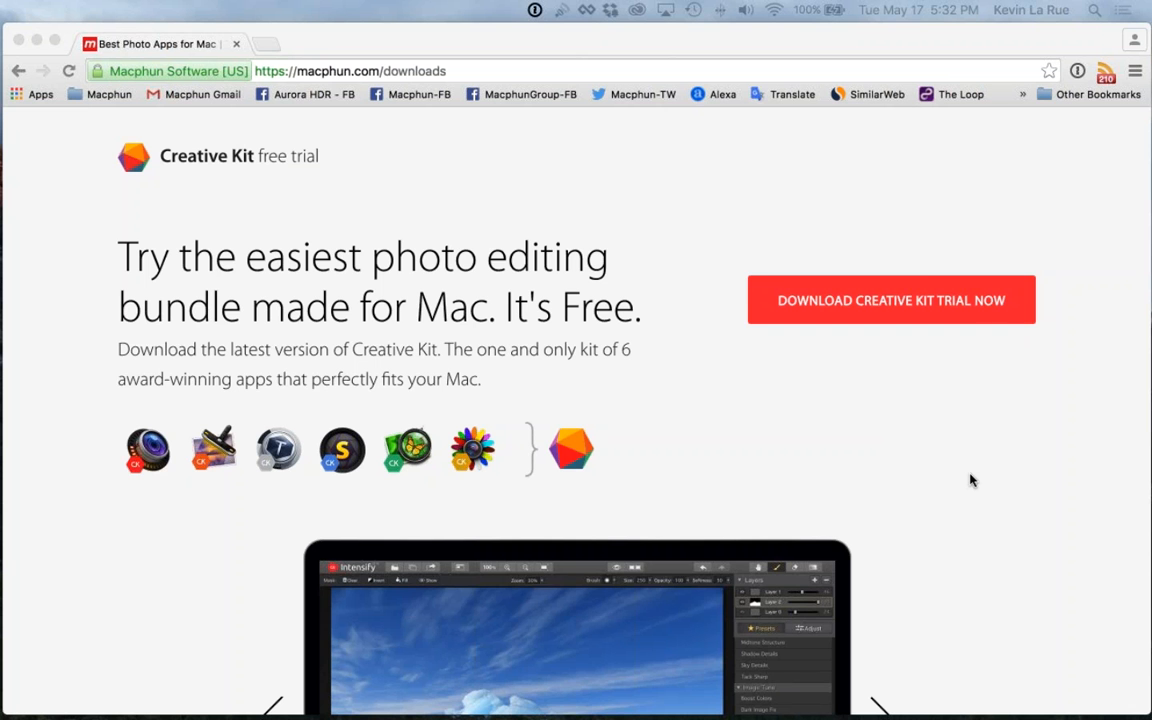
# Examine the Creative Kit trial page and its descriptions of Intensify, FX Photo Studio, Snapheal, Noiseless, Tonality and Focus
pyautogui.scroll(-3, 969, 478)
pyautogui.scroll(-2, 969, 478)
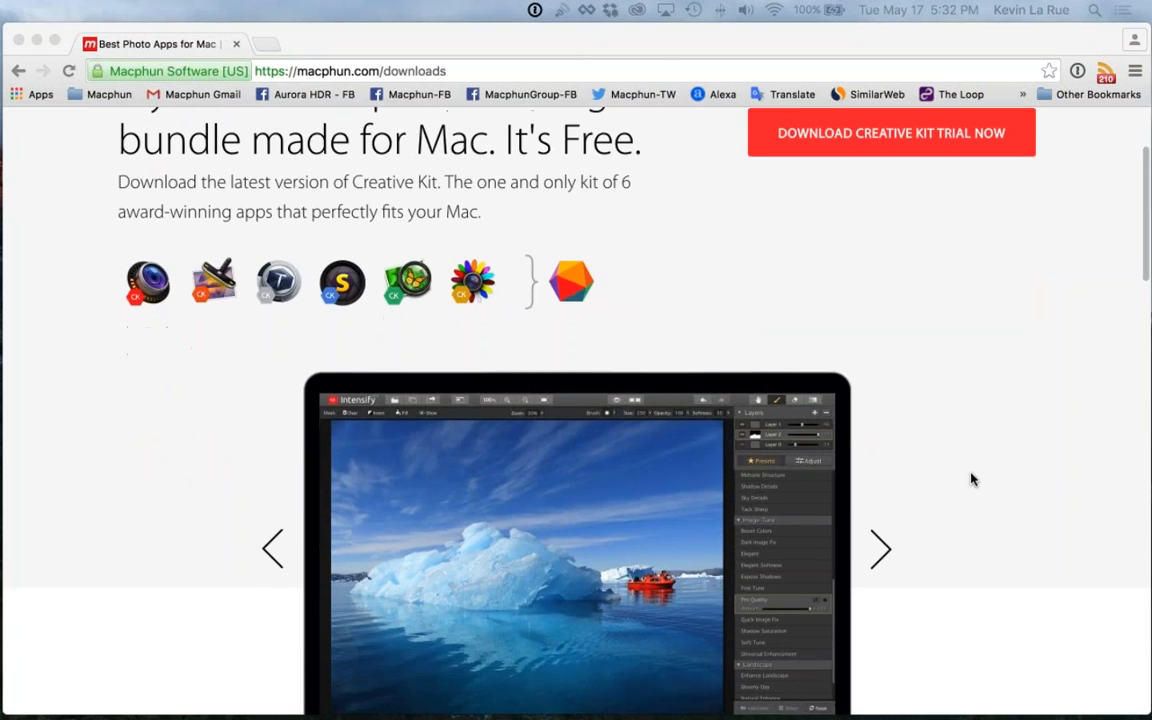
pyautogui.scroll(-2, 969, 478)
pyautogui.scroll(-3, 970, 478)
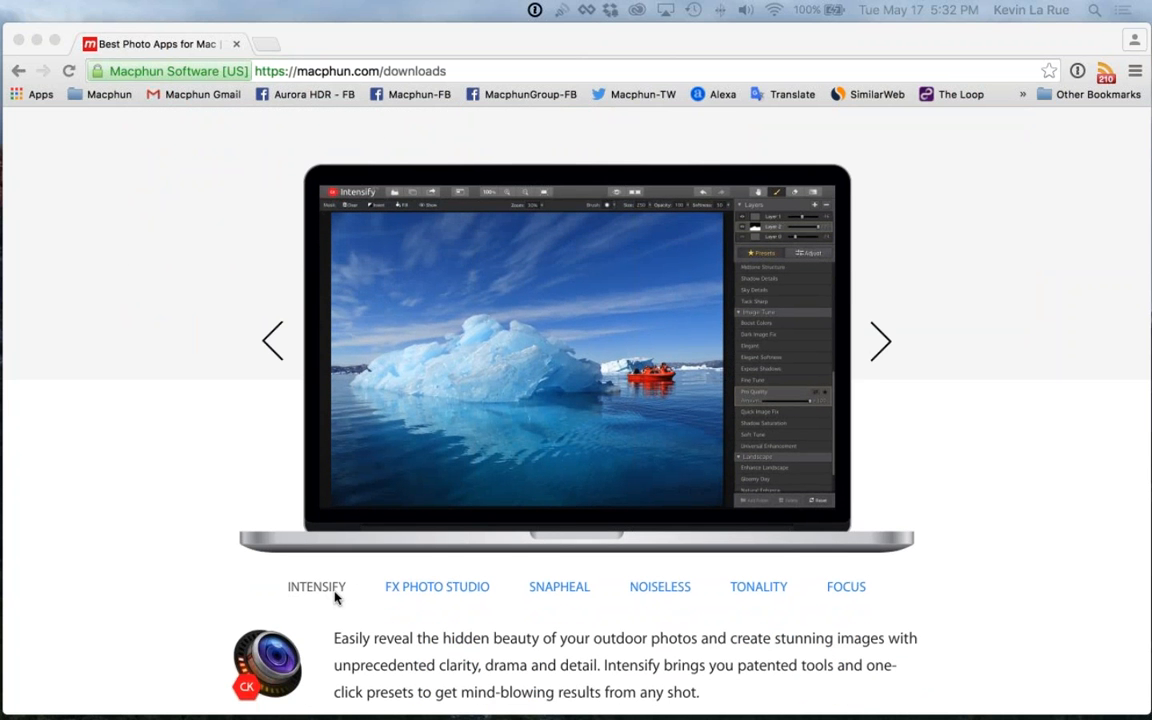
pyautogui.scroll(-1, 335, 597)
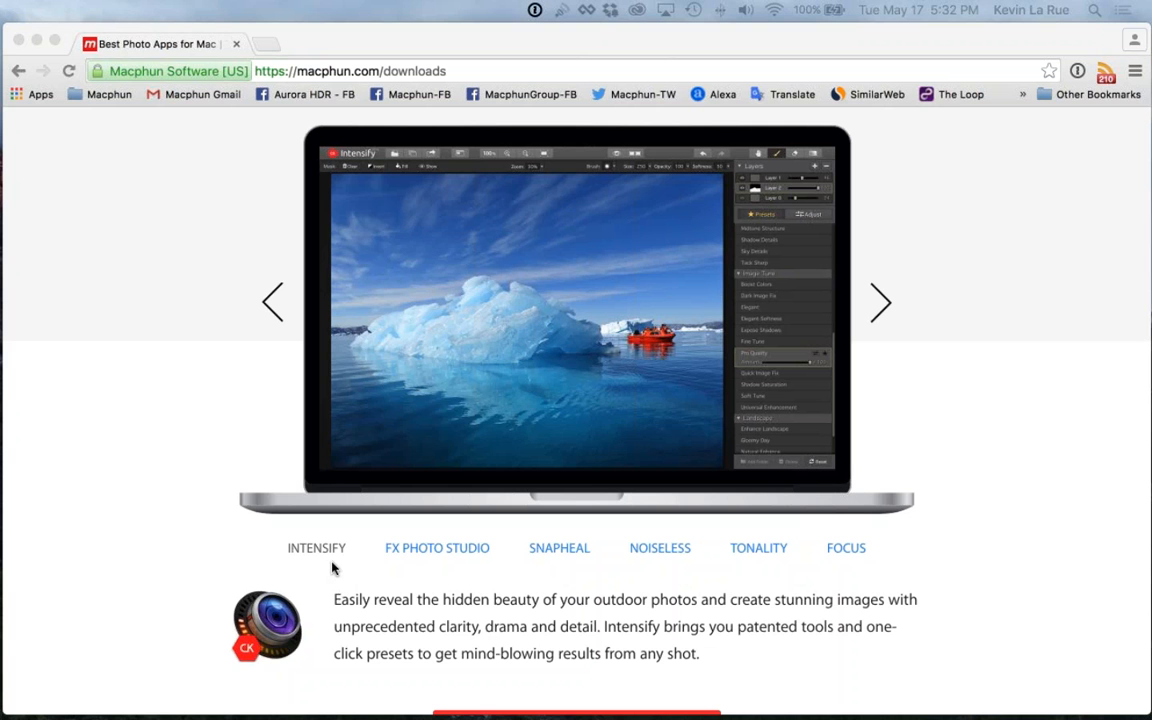
pyautogui.click(437, 549)
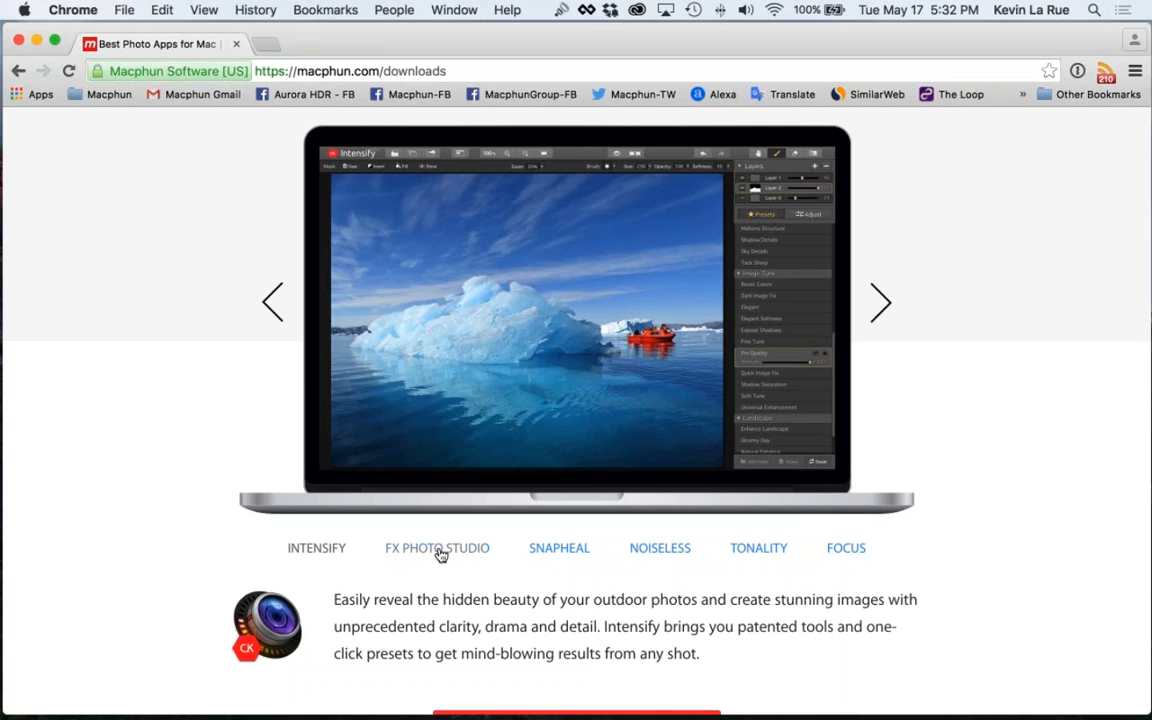
pyautogui.click(438, 550)
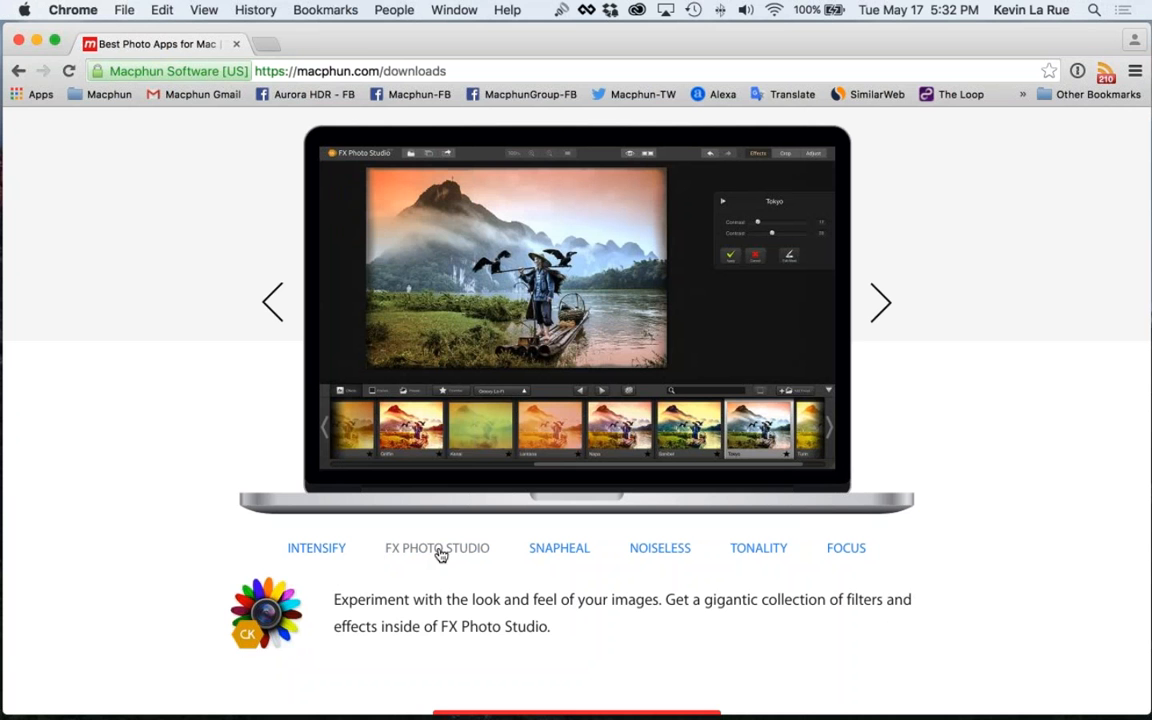
pyautogui.click(551, 551)
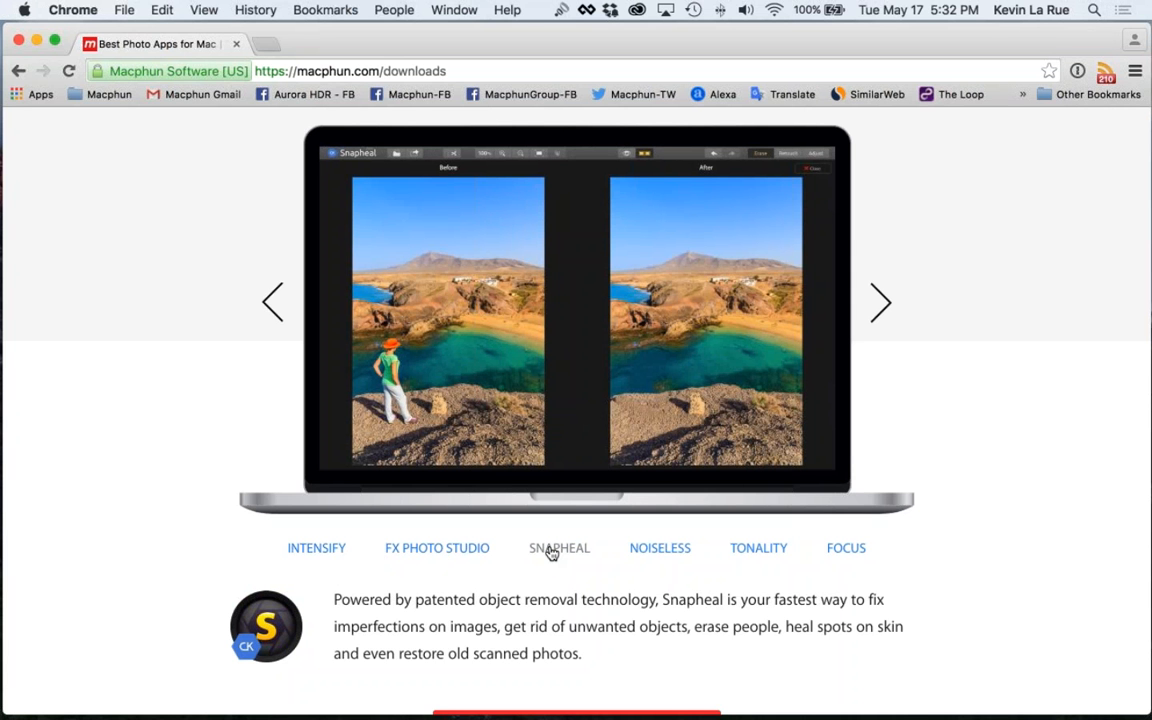
pyautogui.click(659, 552)
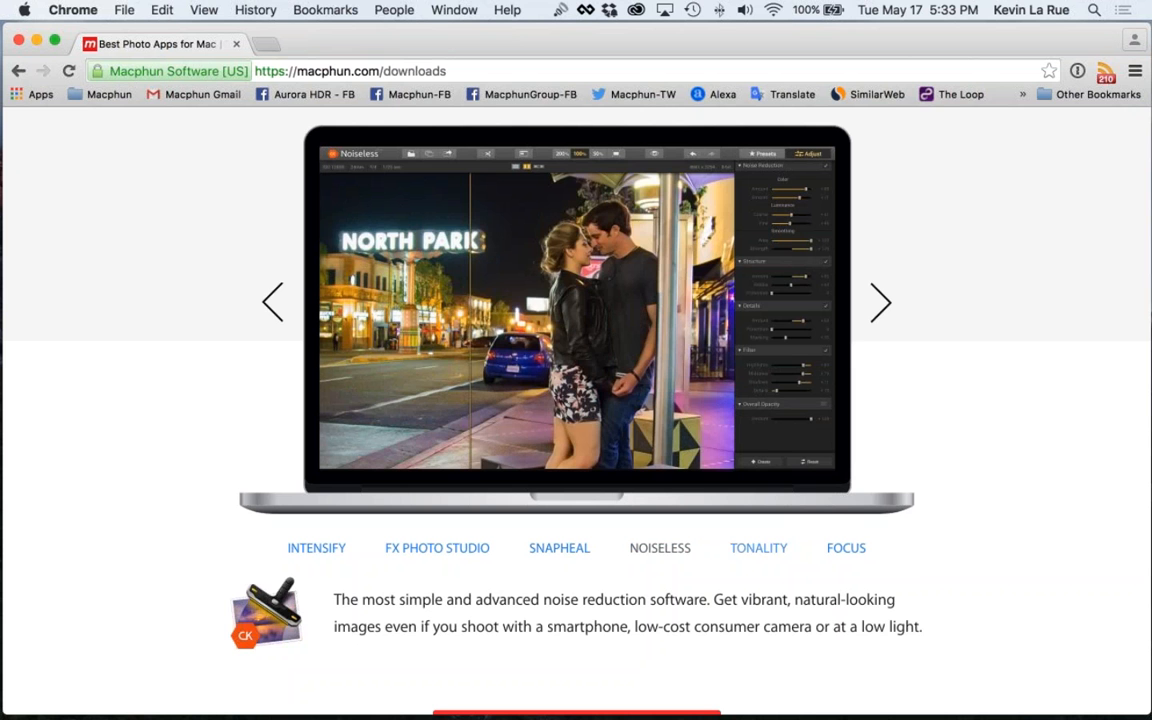
pyautogui.click(760, 552)
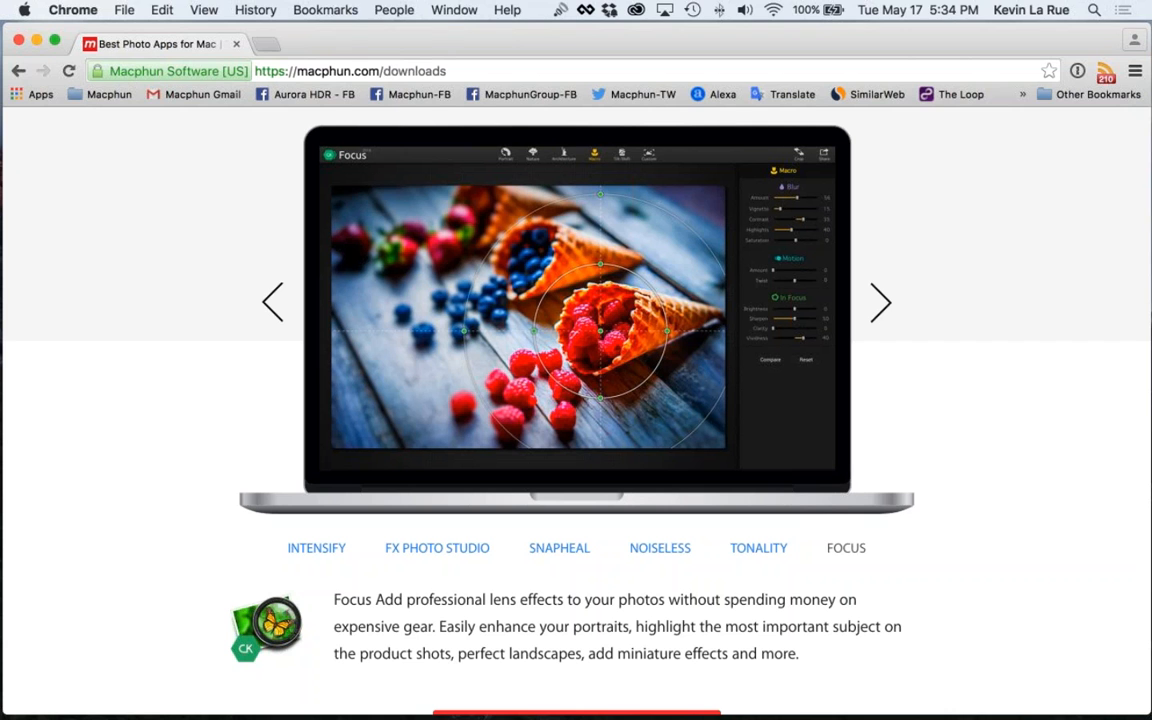
# Review the macphun.com/downloads address, the Creative Kit XXL bundle page and the Aurora HDR page, and return to the downloads page
pyautogui.press('super+Tab')
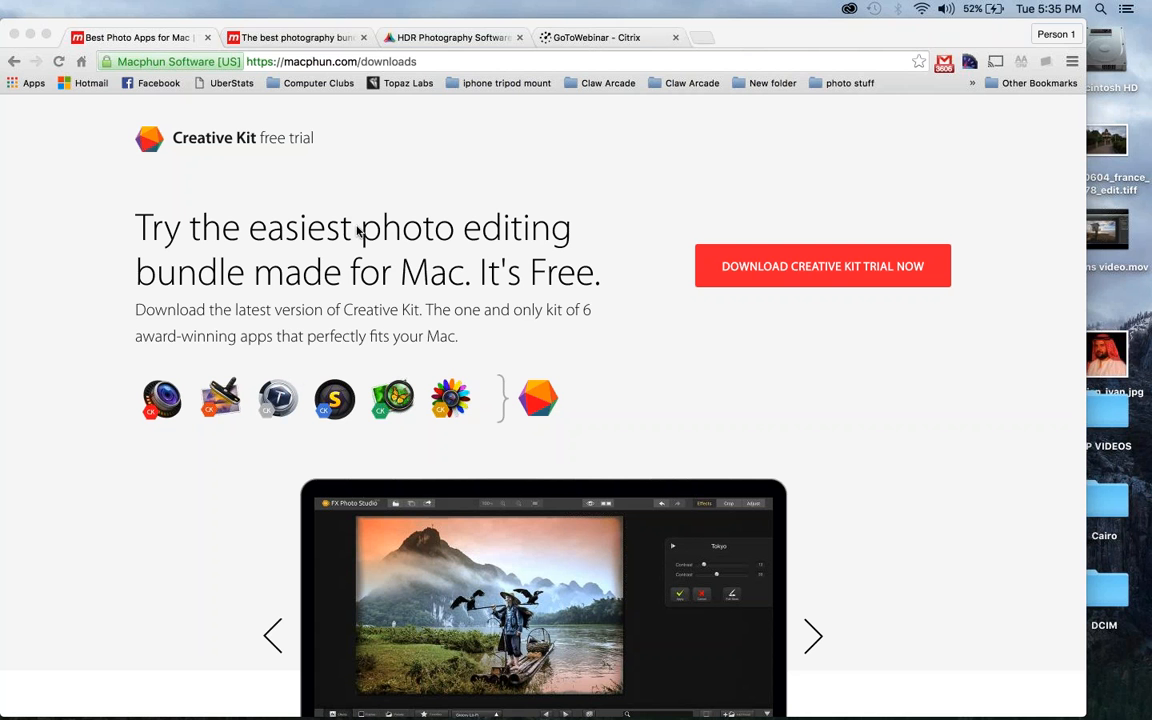
pyautogui.click(305, 64)
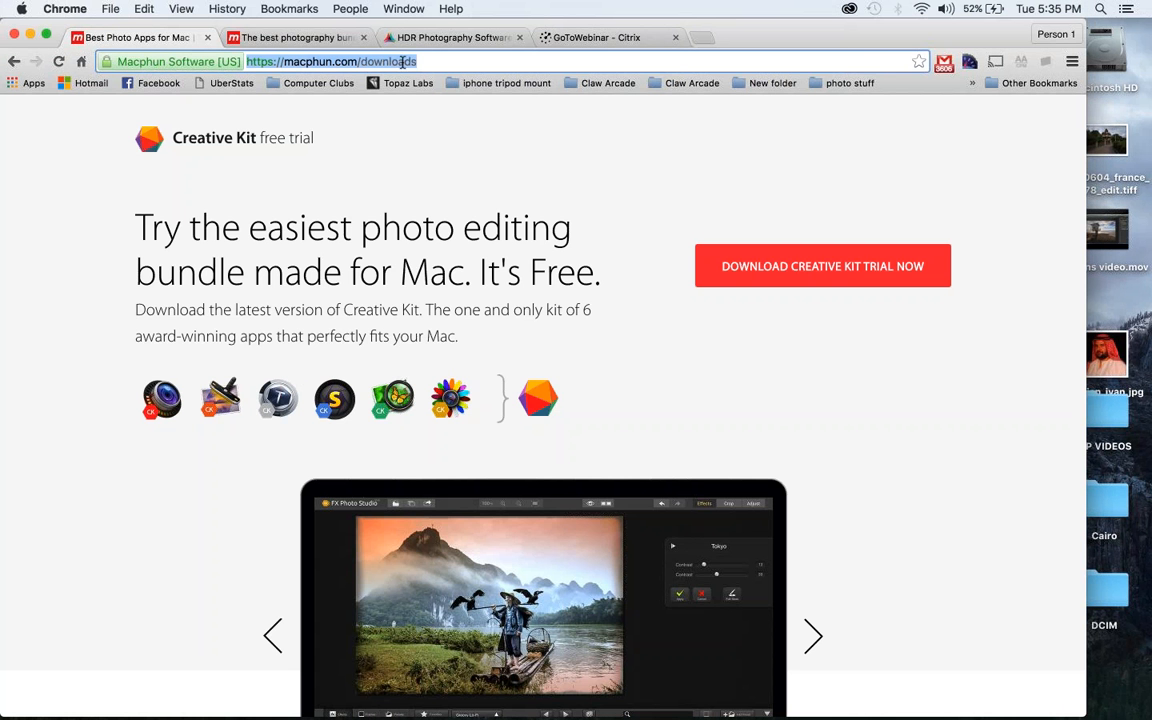
pyautogui.click(423, 60)
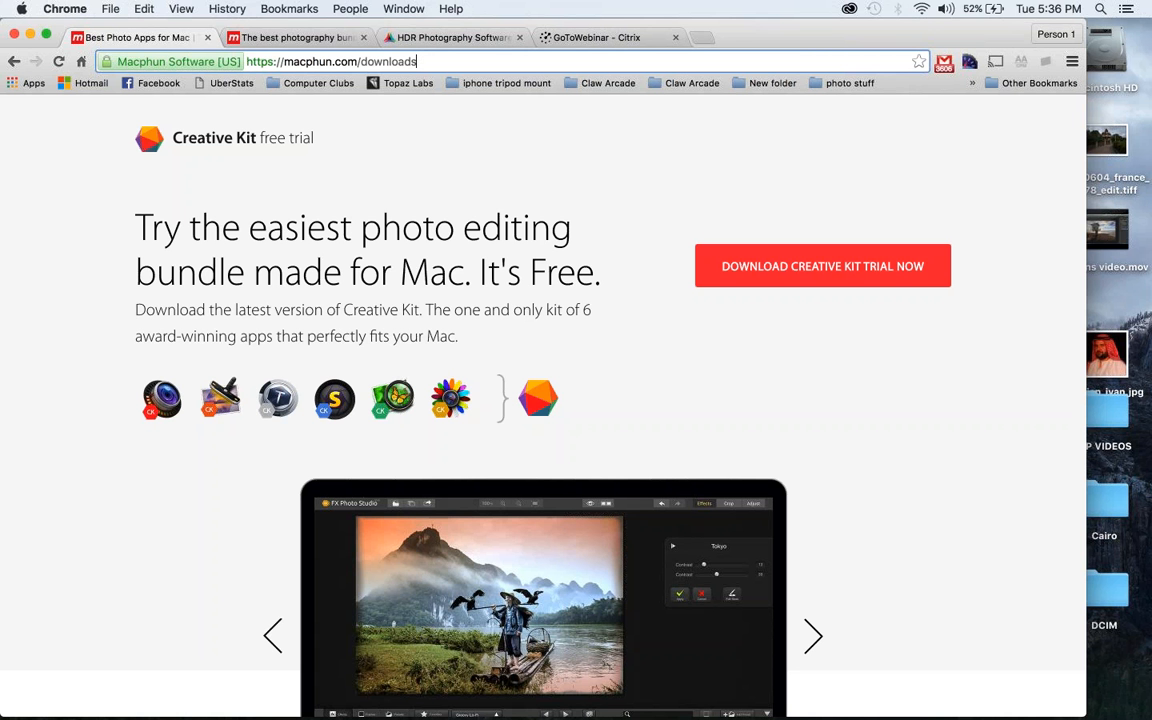
pyautogui.click(275, 62)
pyautogui.click(316, 38)
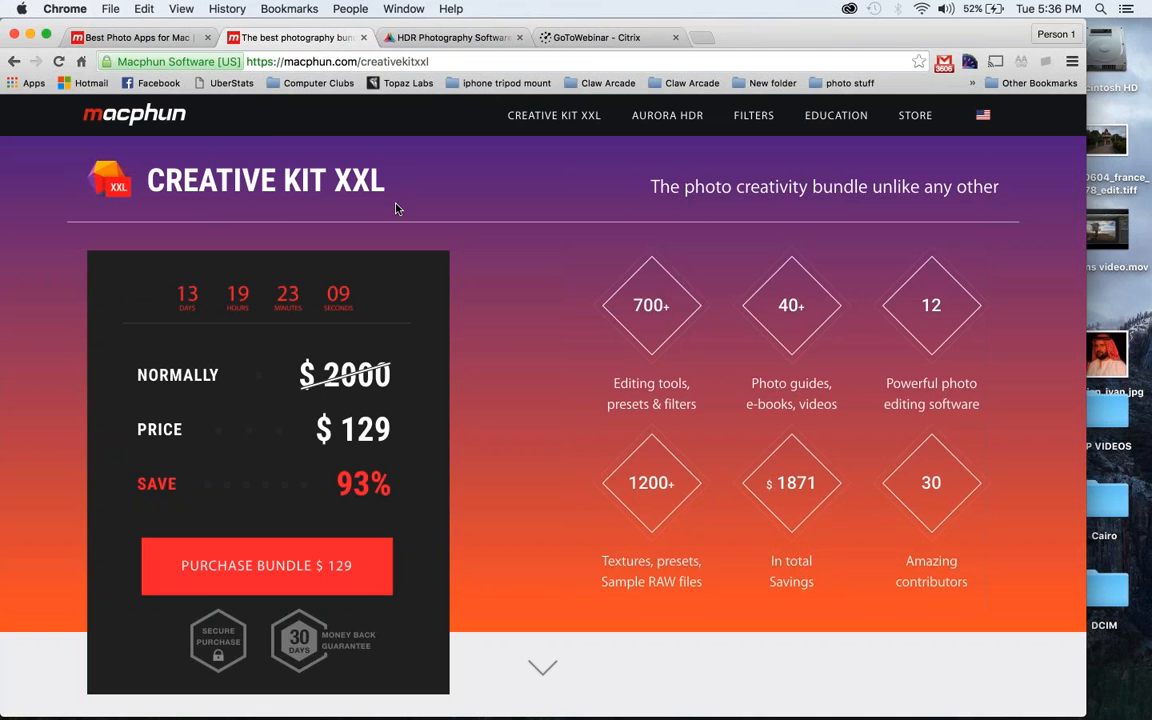
pyautogui.click(160, 42)
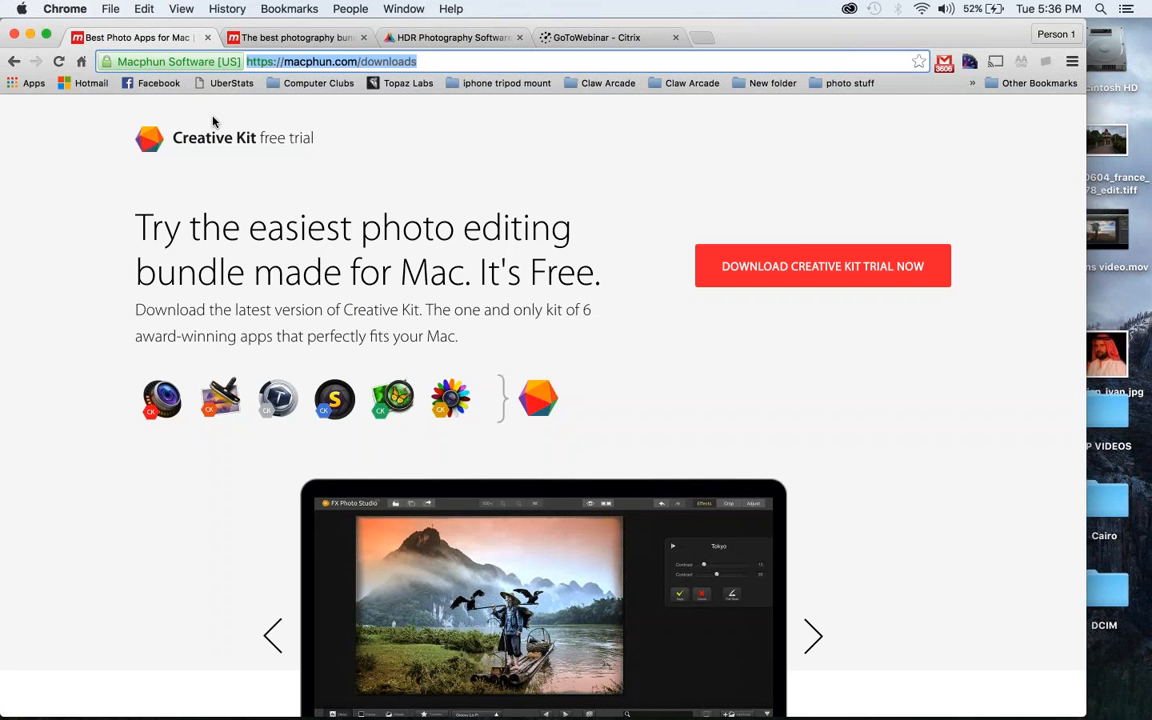
pyautogui.click(286, 39)
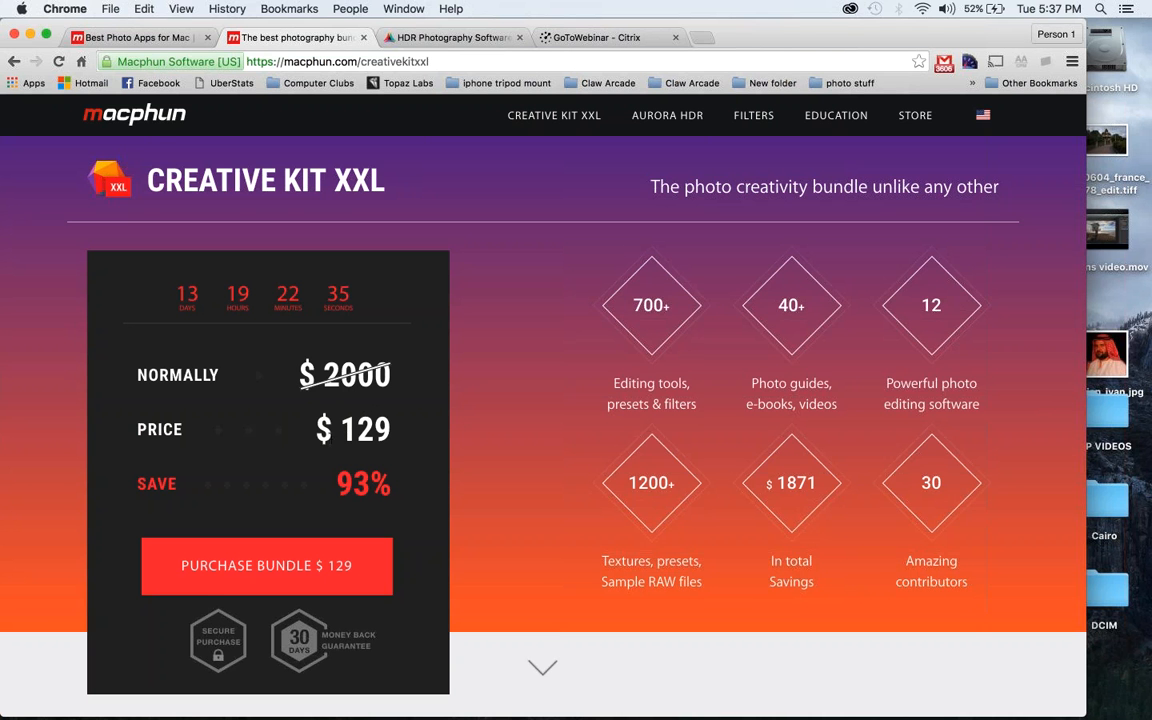
pyautogui.click(423, 44)
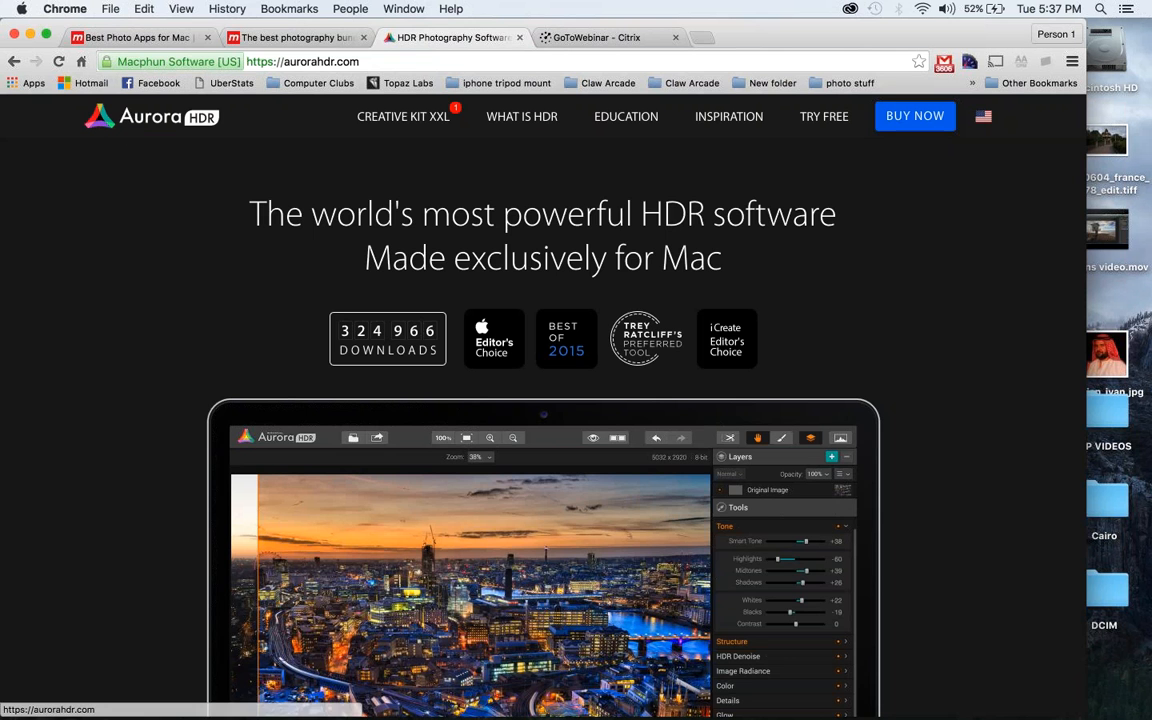
pyautogui.click(149, 40)
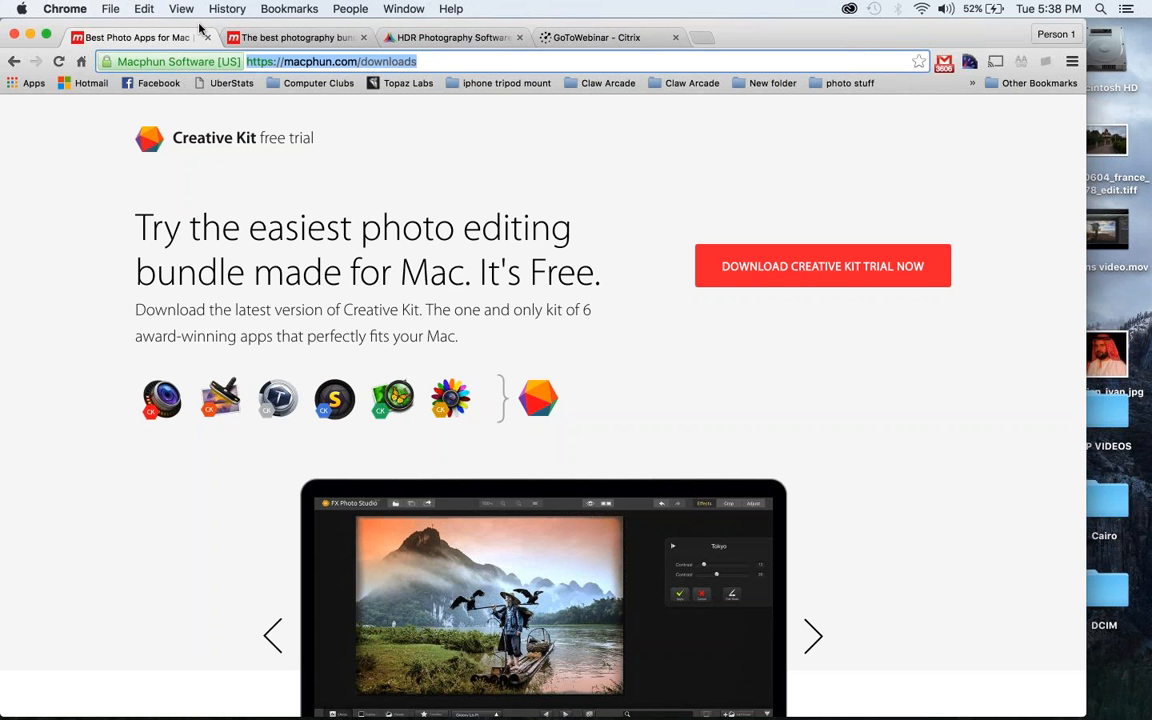
# Minimize the browser and view the apps inside the Creative Kit 2016 applications folder
pyautogui.click(30, 36)
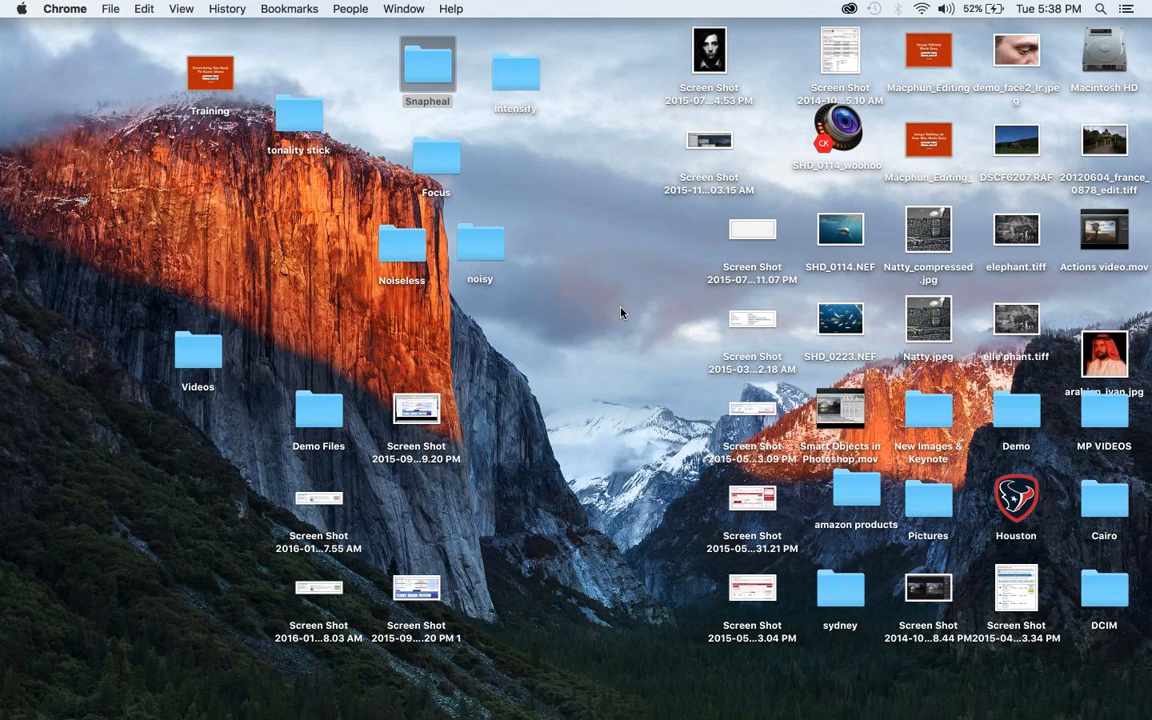
pyautogui.moveTo(1010, 712)
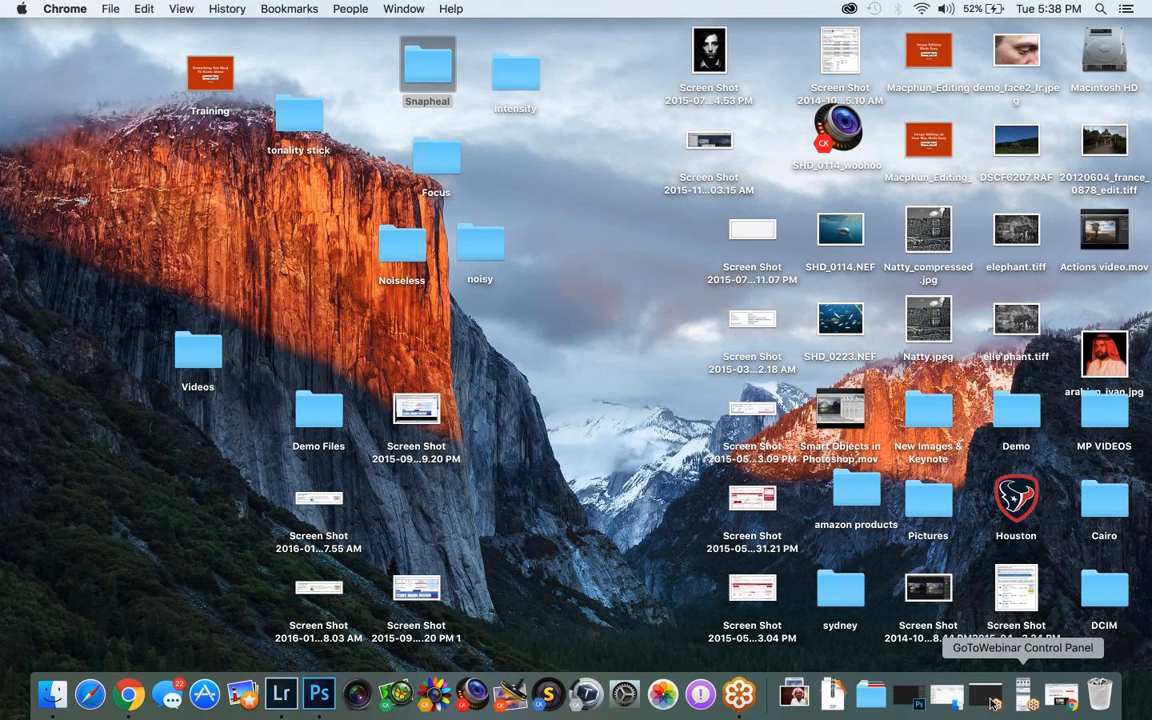
pyautogui.click(872, 695)
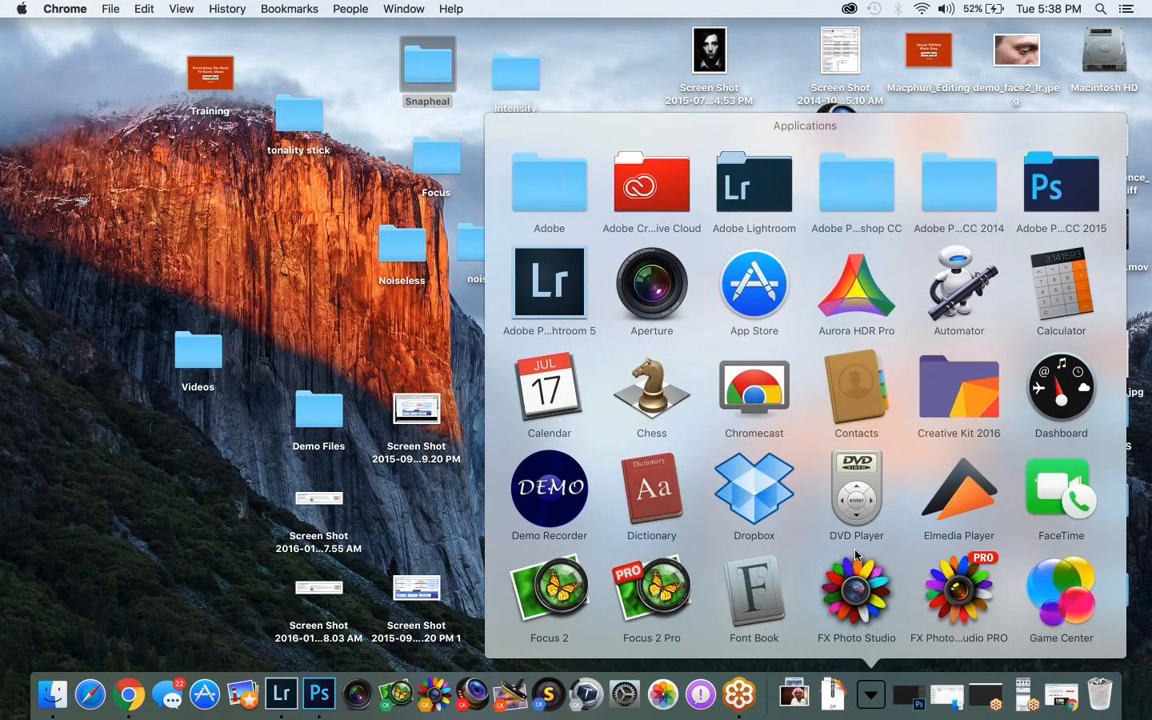
pyautogui.scroll(-2, 952, 346)
pyautogui.click(952, 346)
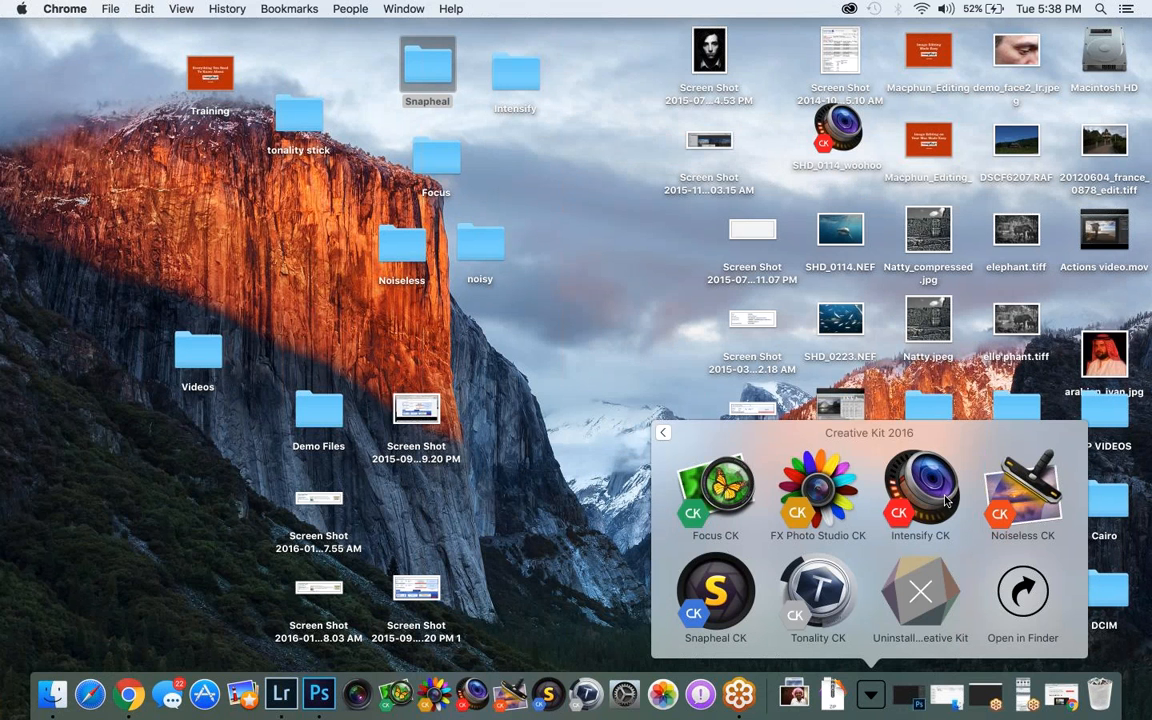
pyautogui.click(621, 315)
pyautogui.moveTo(524, 715)
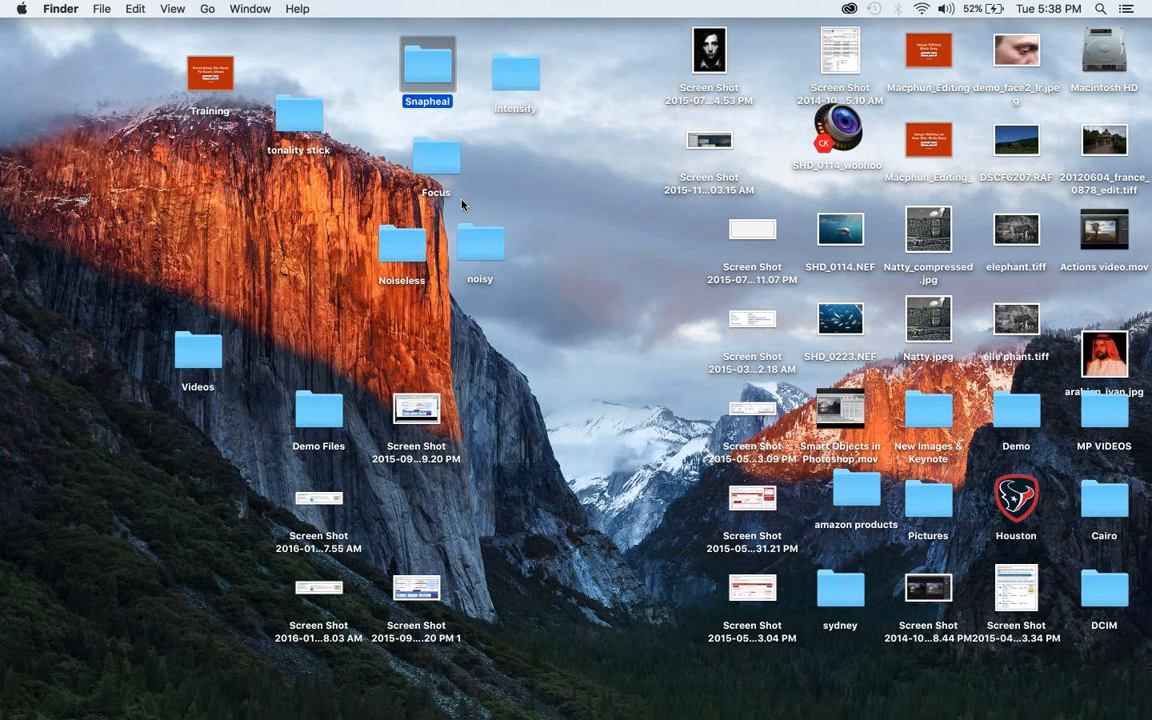
# Open 20120725_greece_crete_1139.jpg from the desktop's Snapheal folder in Snapheal CK and make the editor full screen
pyautogui.doubleClick(430, 78)
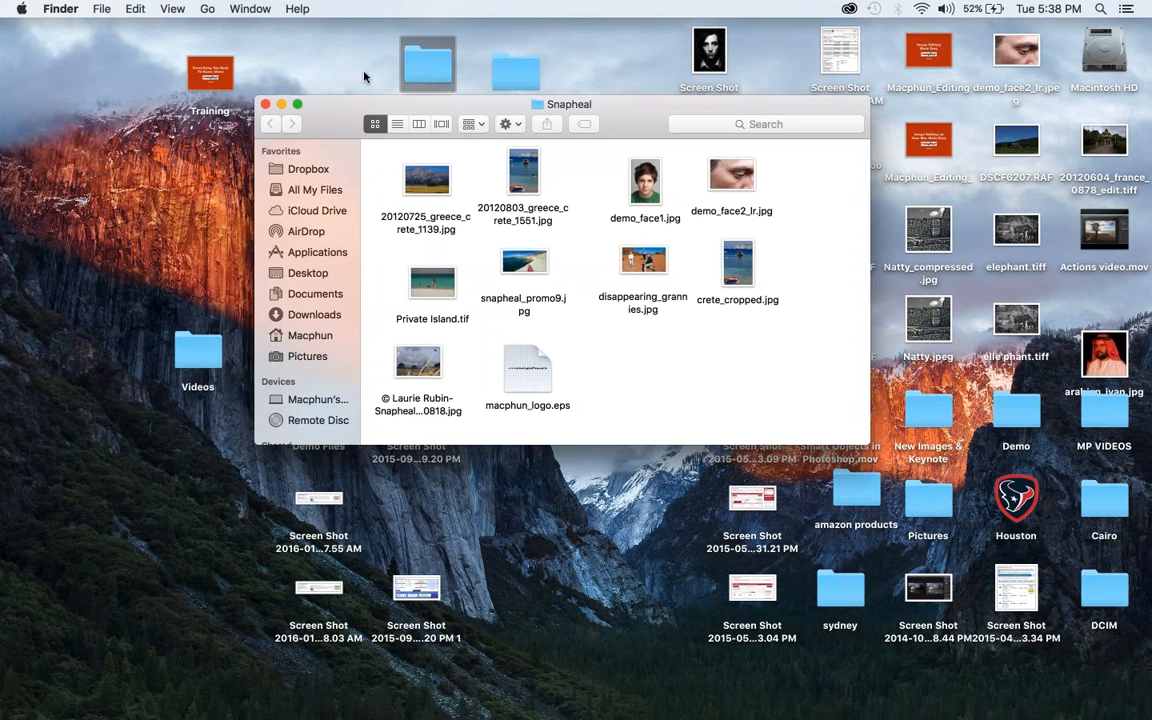
pyautogui.click(265, 104)
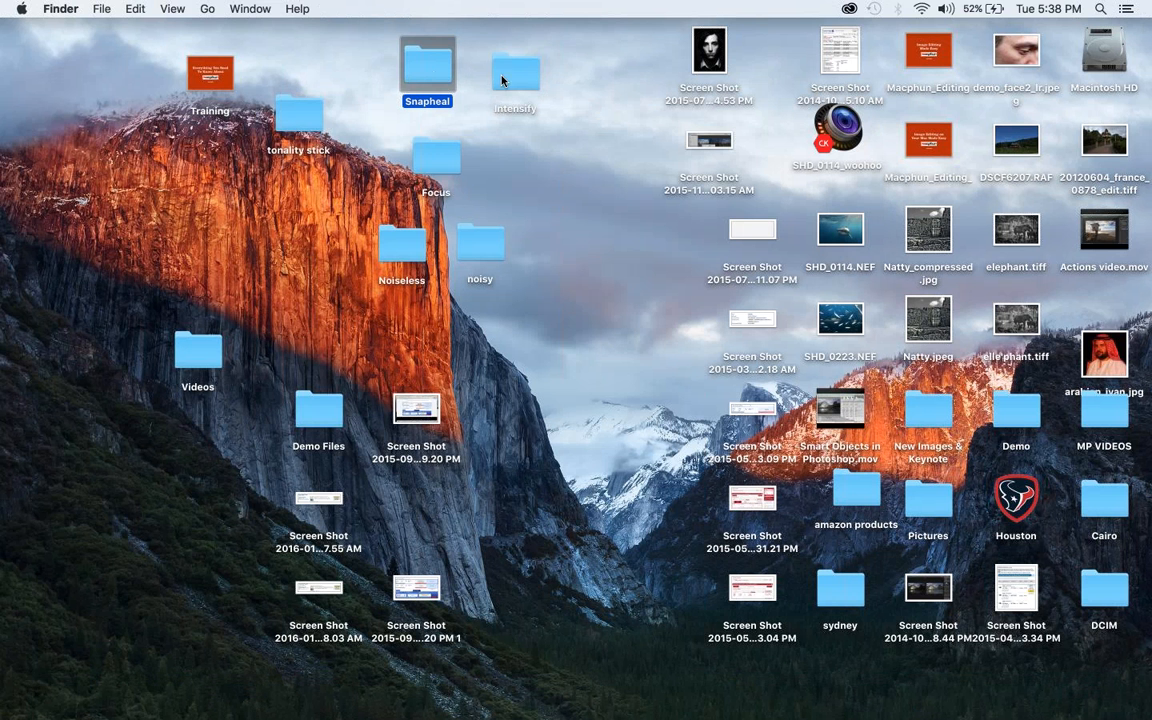
pyautogui.doubleClick(412, 78)
pyautogui.click(434, 174)
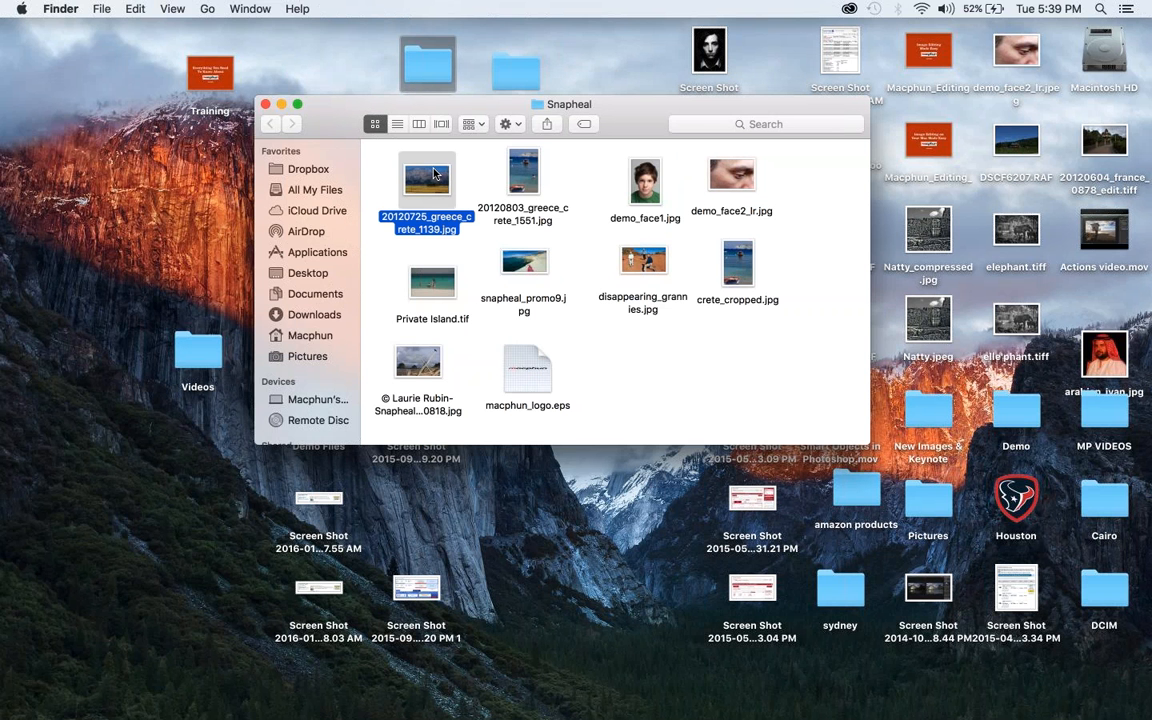
pyautogui.moveTo(432, 177); pyautogui.dragTo(551, 706)
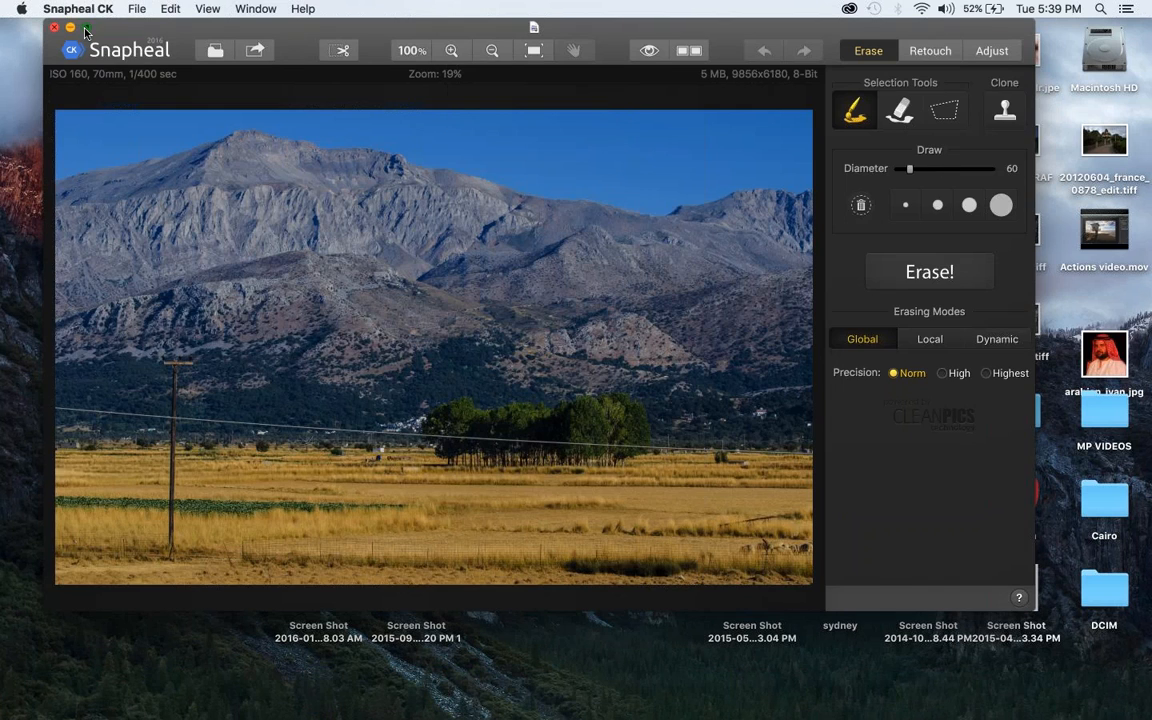
pyautogui.click(86, 28)
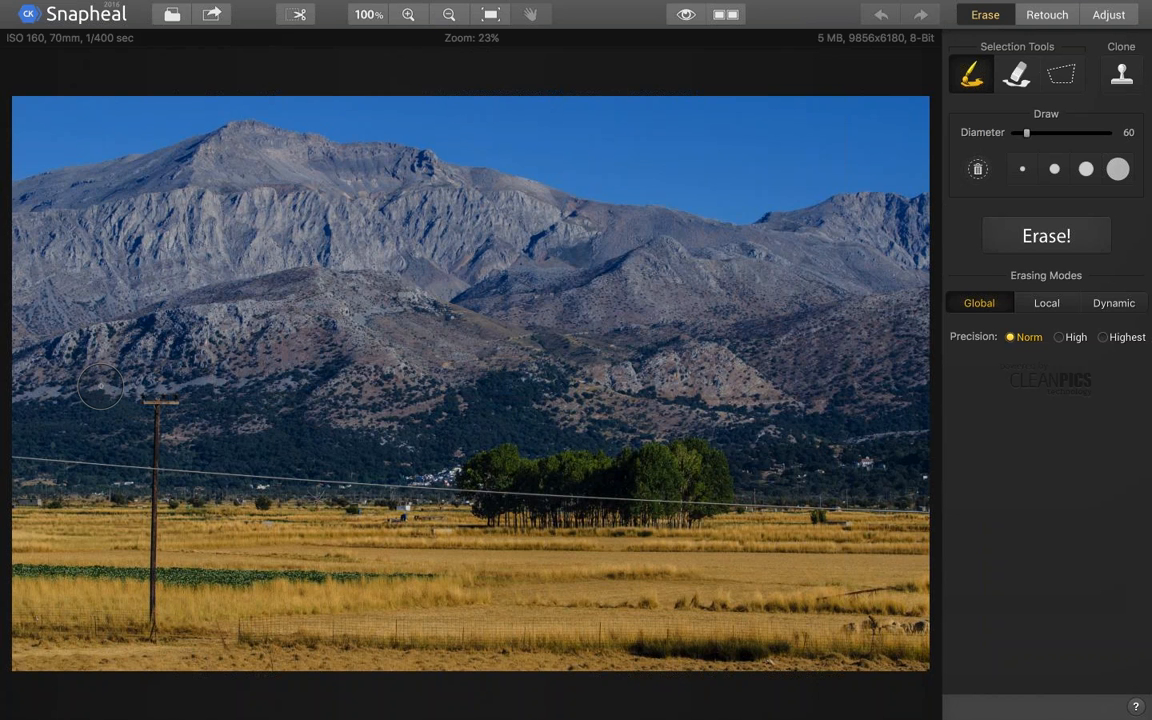
# Erase the power line across the landscape with a selection brush of diameter 22 in Global mode at Norm precision
pyautogui.moveTo(1026, 133)
pyautogui.mouseDown()
pyautogui.moveTo(1041, 133)
pyautogui.moveTo(1020, 133)
pyautogui.mouseUp()
pyautogui.click(1054, 169)
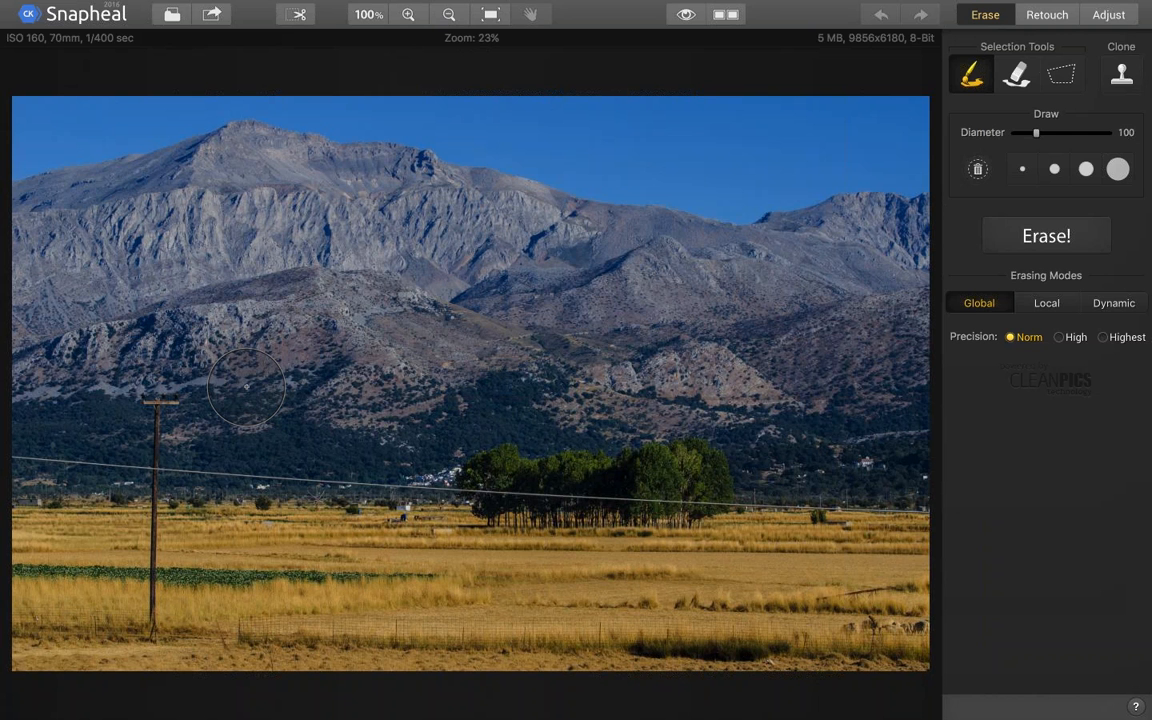
pyautogui.moveTo(1036, 133); pyautogui.dragTo(1018, 133)
pyautogui.click(16, 458)
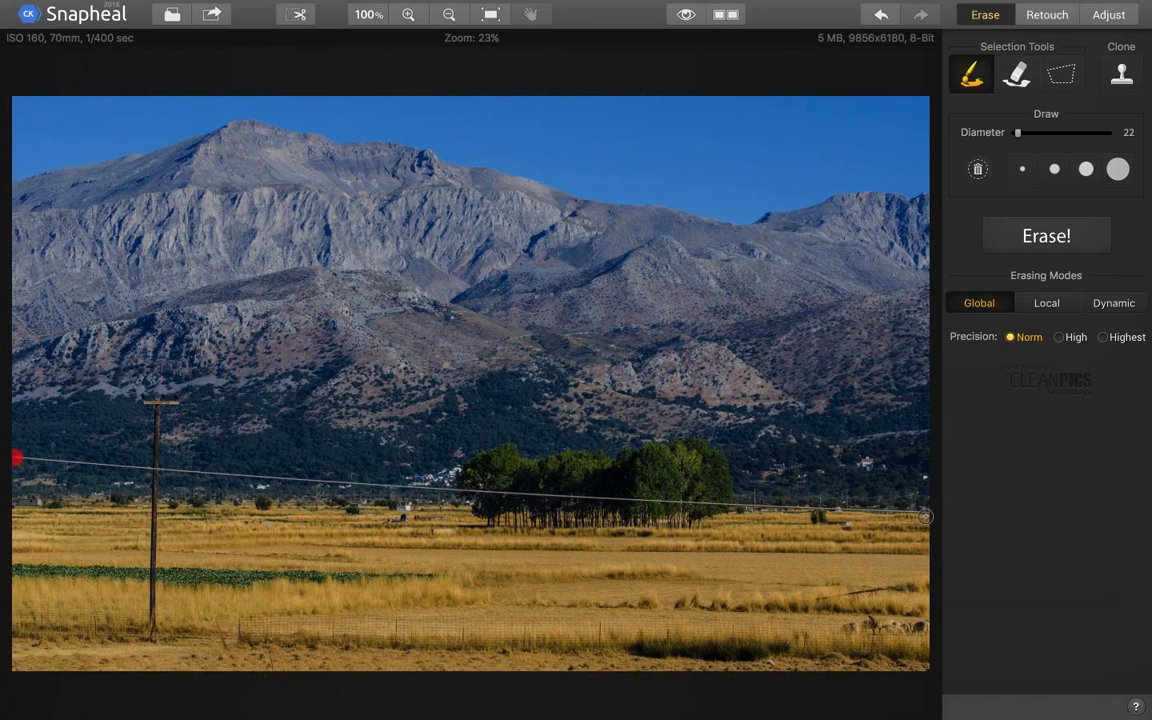
pyautogui.keyDown('shift'); pyautogui.click(925, 516); pyautogui.keyUp('shift')
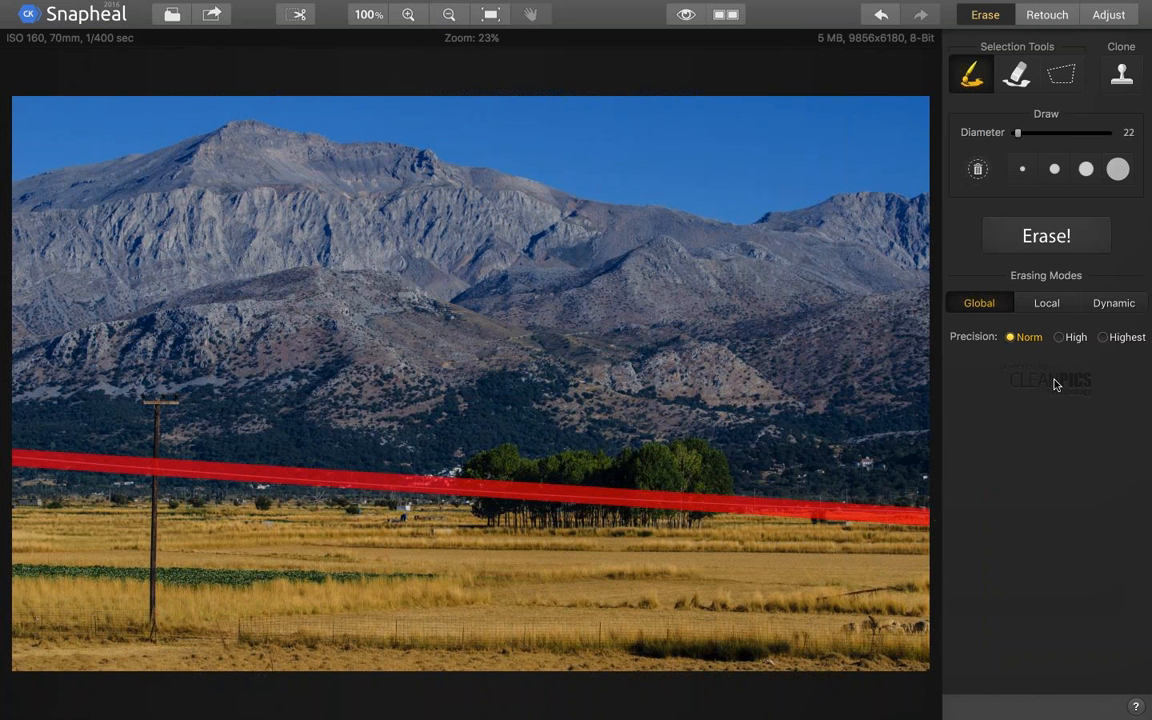
pyautogui.click(1046, 235)
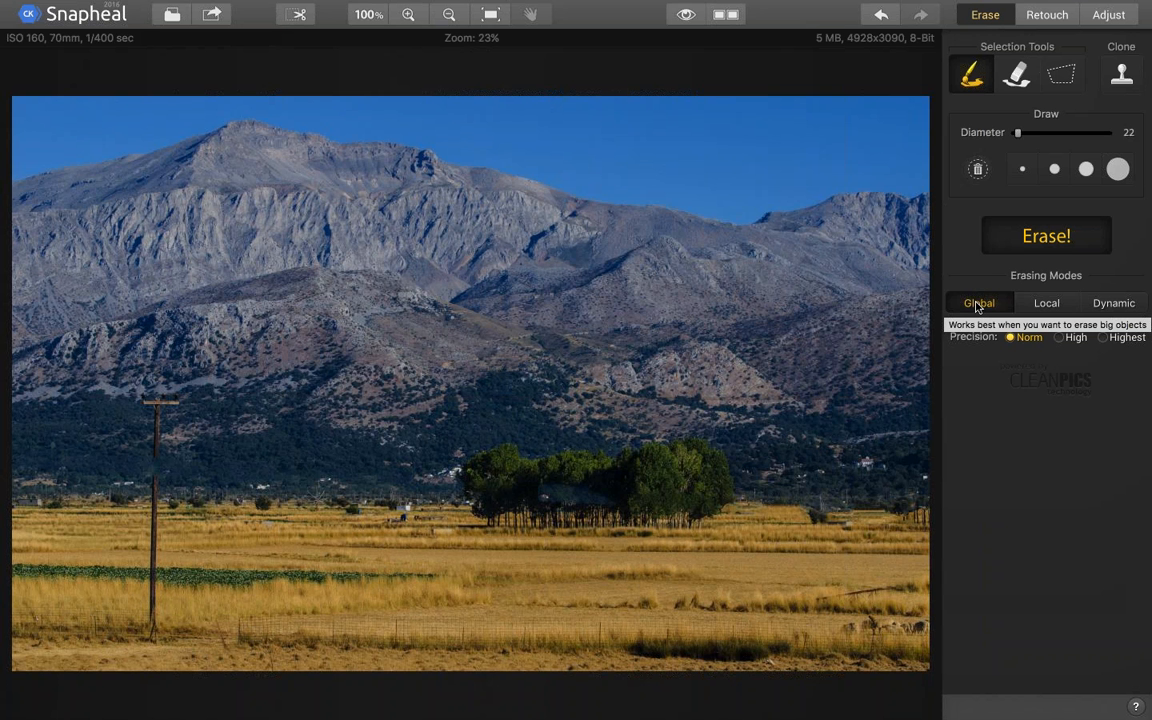
# Mask the utility pole with its crossbar, erase it in Global mode, and show the before and after images side by side
pyautogui.click(1058, 304)
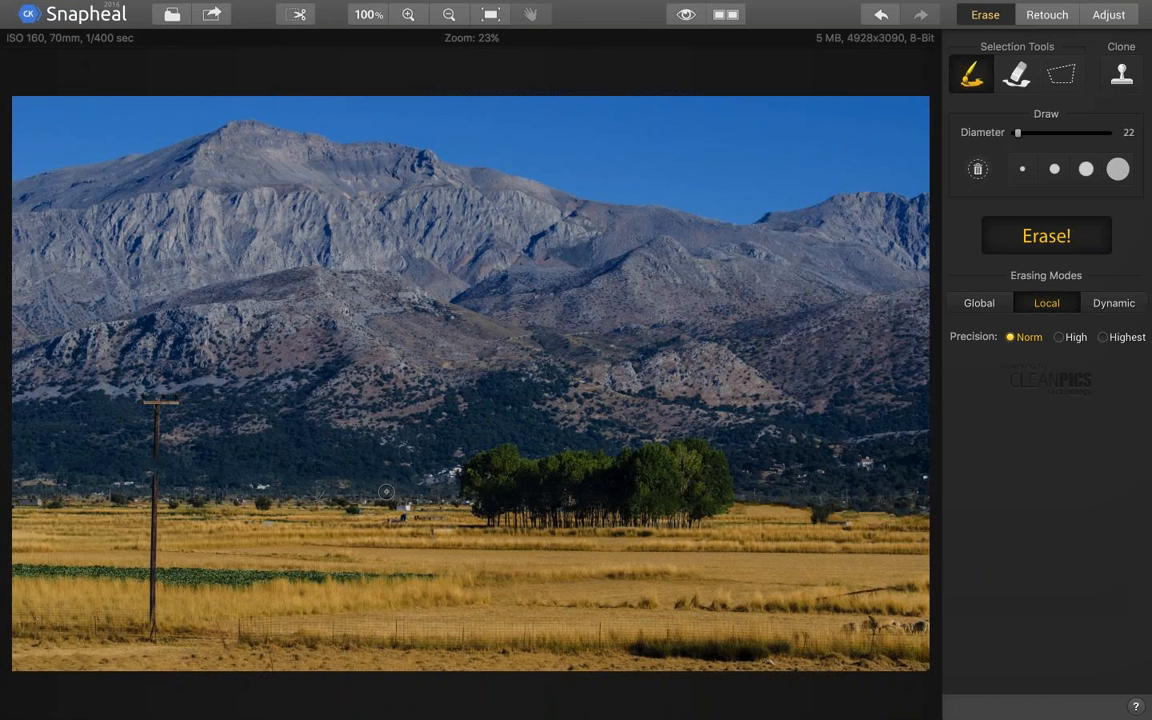
pyautogui.moveTo(140, 400); pyautogui.dragTo(178, 400)
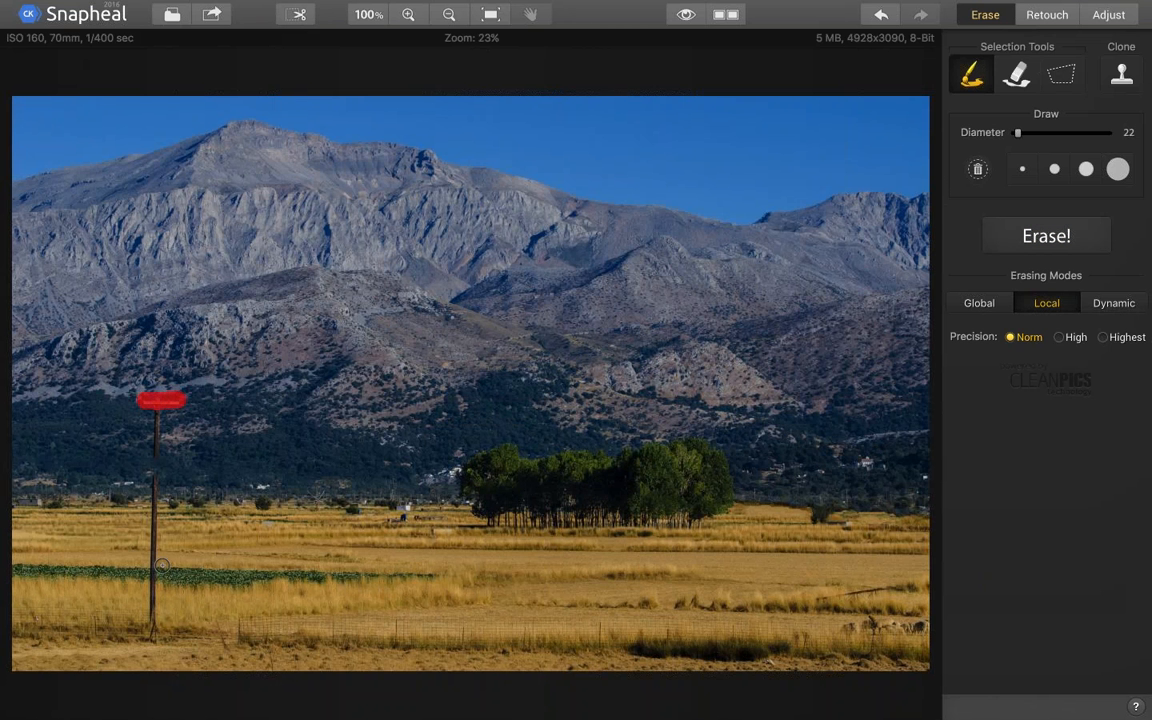
pyautogui.moveTo(152, 621); pyautogui.dragTo(155, 410)
pyautogui.click(979, 302)
pyautogui.click(1070, 240)
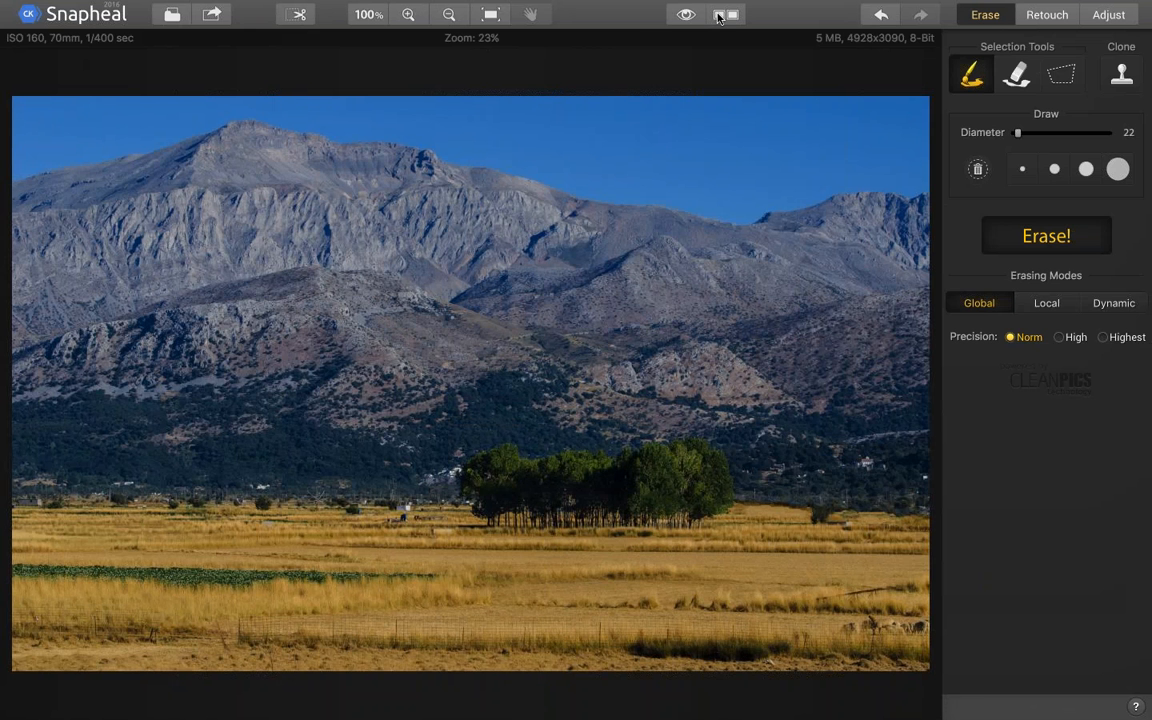
pyautogui.click(718, 16)
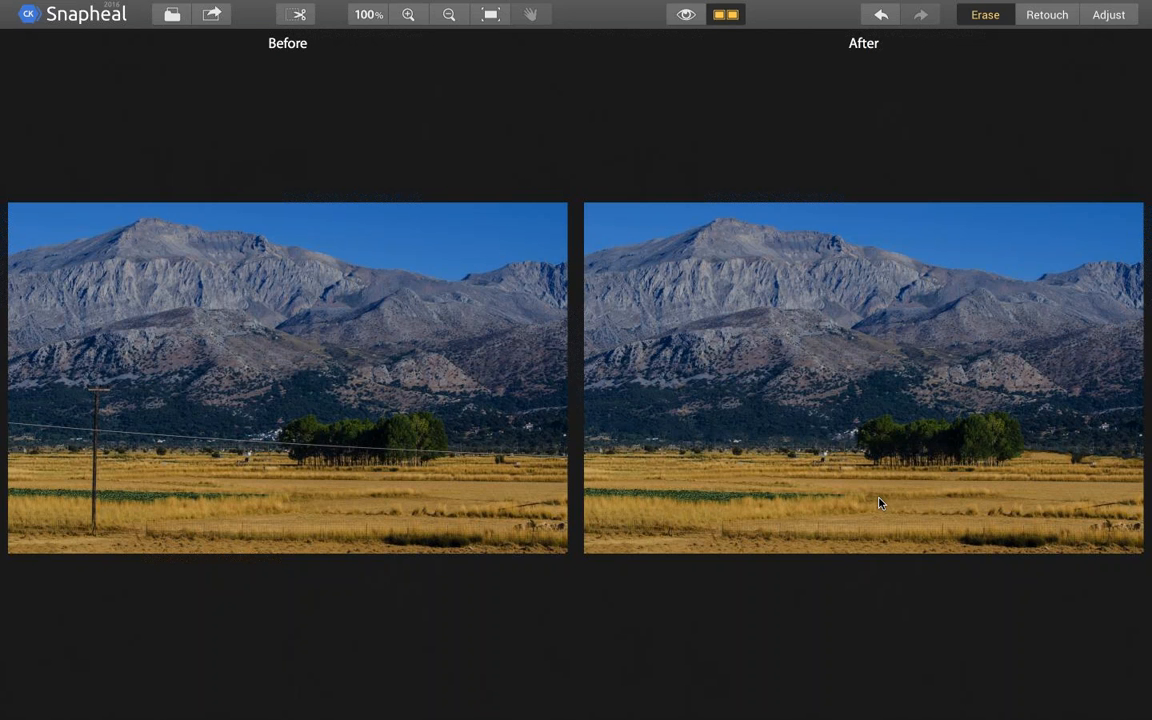
# Review the saving, Creative Kit and sharing options for the erased landscape photo, and quit Snapheal CK
pyautogui.click(211, 17)
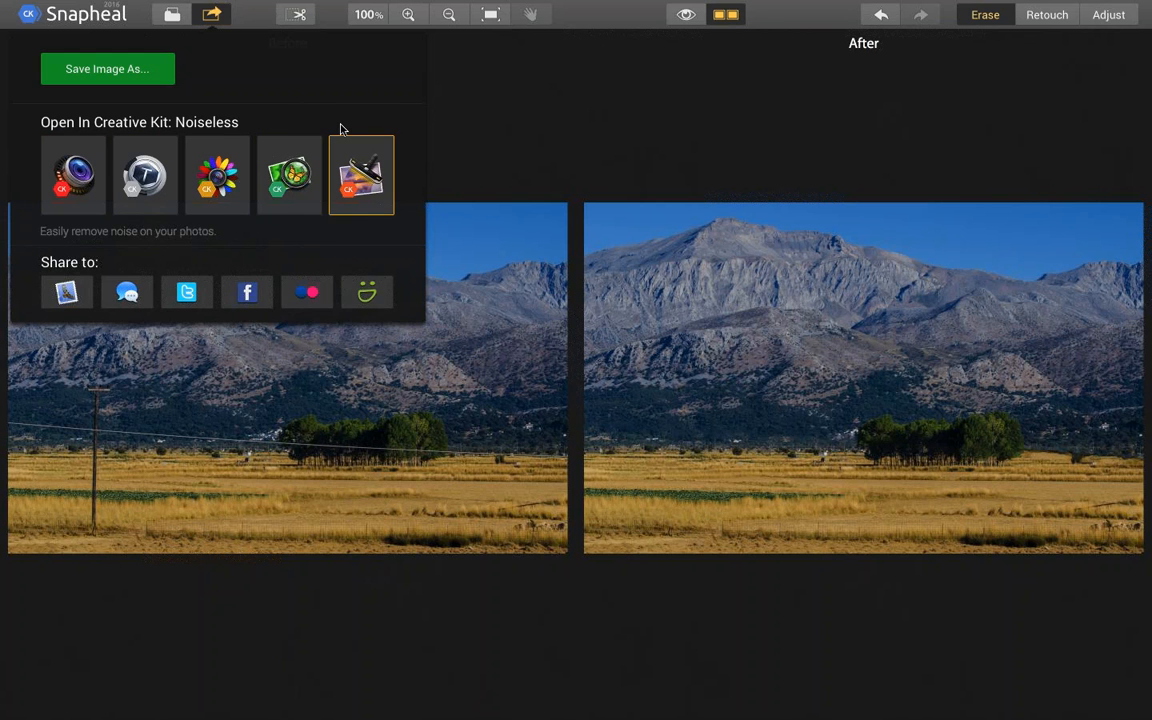
pyautogui.click(505, 110)
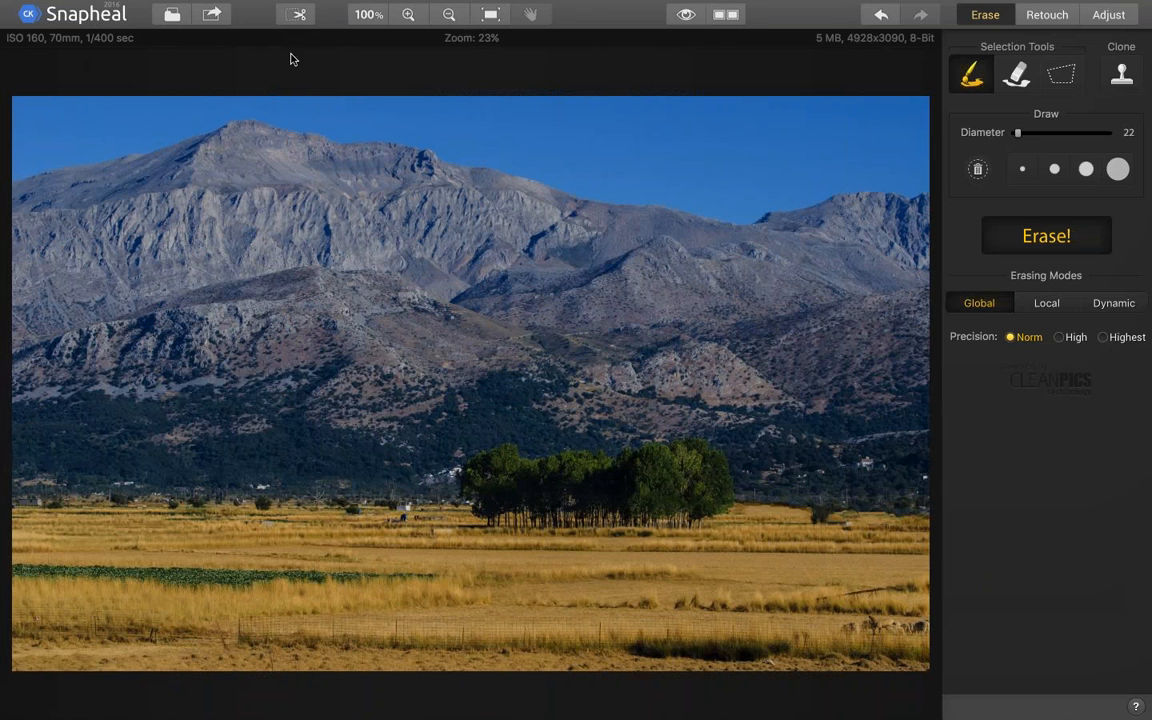
pyautogui.press('super+q')
pyautogui.click(497, 76)
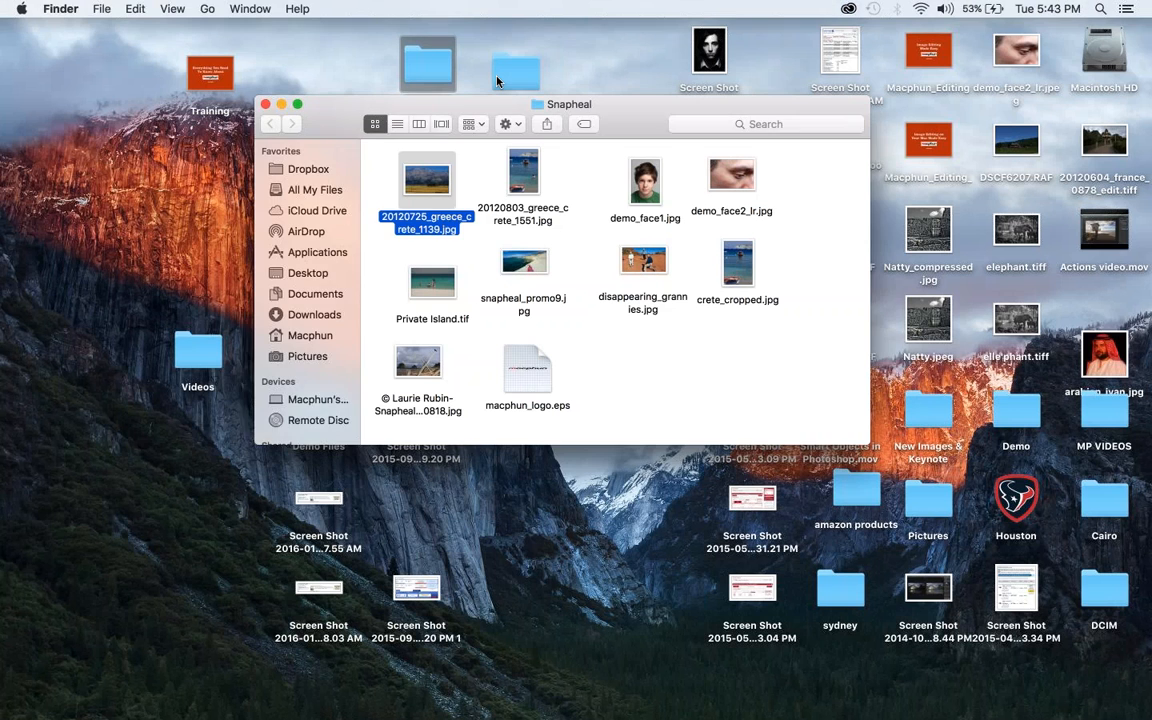
# Open 20120803_greece_crete_1551.jpg from the Snapheal folder in Photoshop and duplicate its Background layer
pyautogui.moveTo(528, 175); pyautogui.dragTo(547, 712)
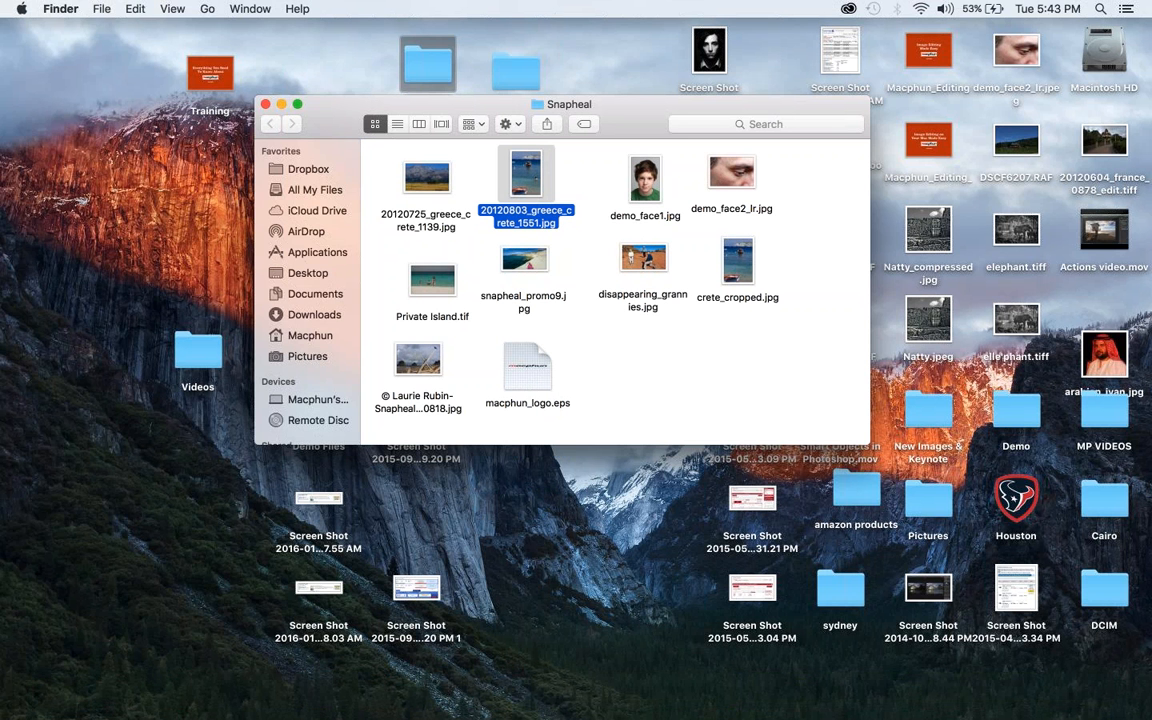
pyautogui.moveTo(504, 180); pyautogui.dragTo(320, 710)
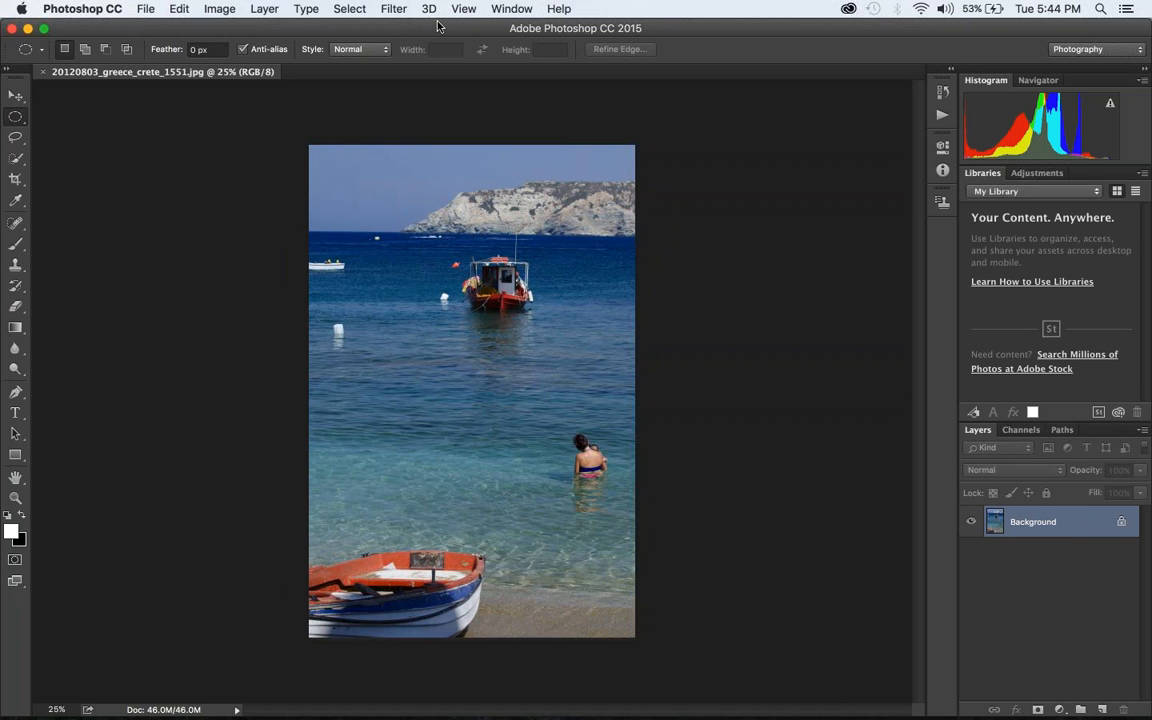
pyautogui.press('super+j')
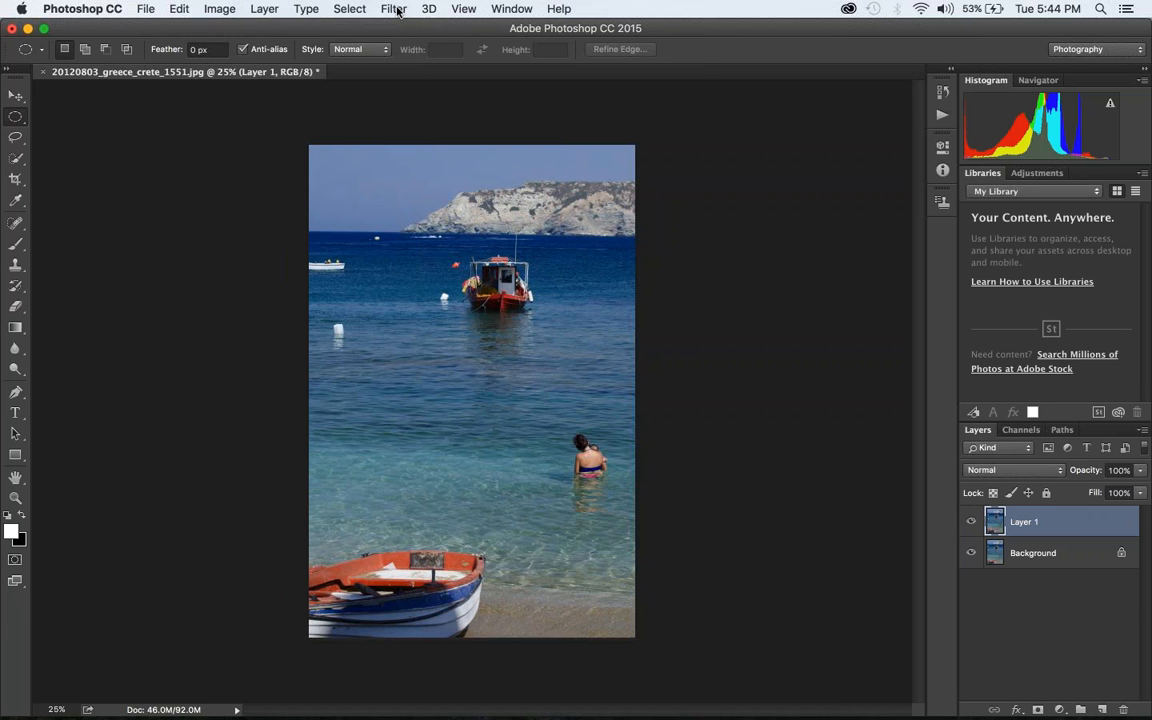
# Open the duplicated layer in the Snapheal CK filter of the Macphun Creative Kit
pyautogui.click(397, 10)
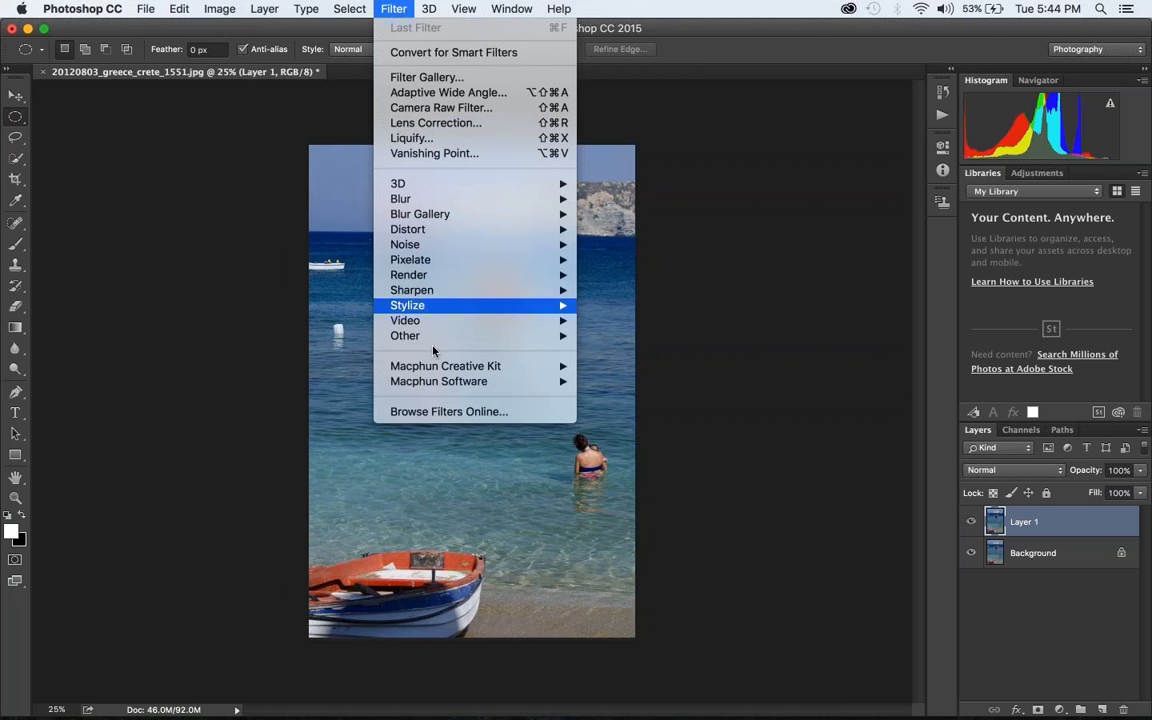
pyautogui.moveTo(437, 370)
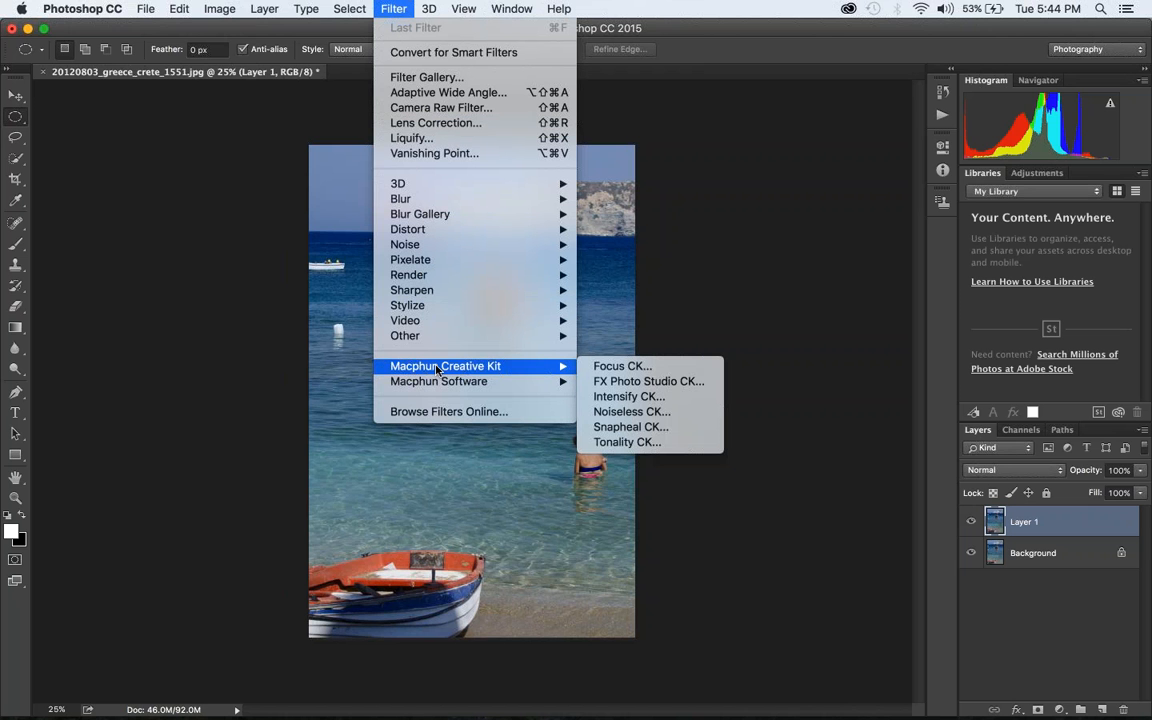
pyautogui.click(657, 432)
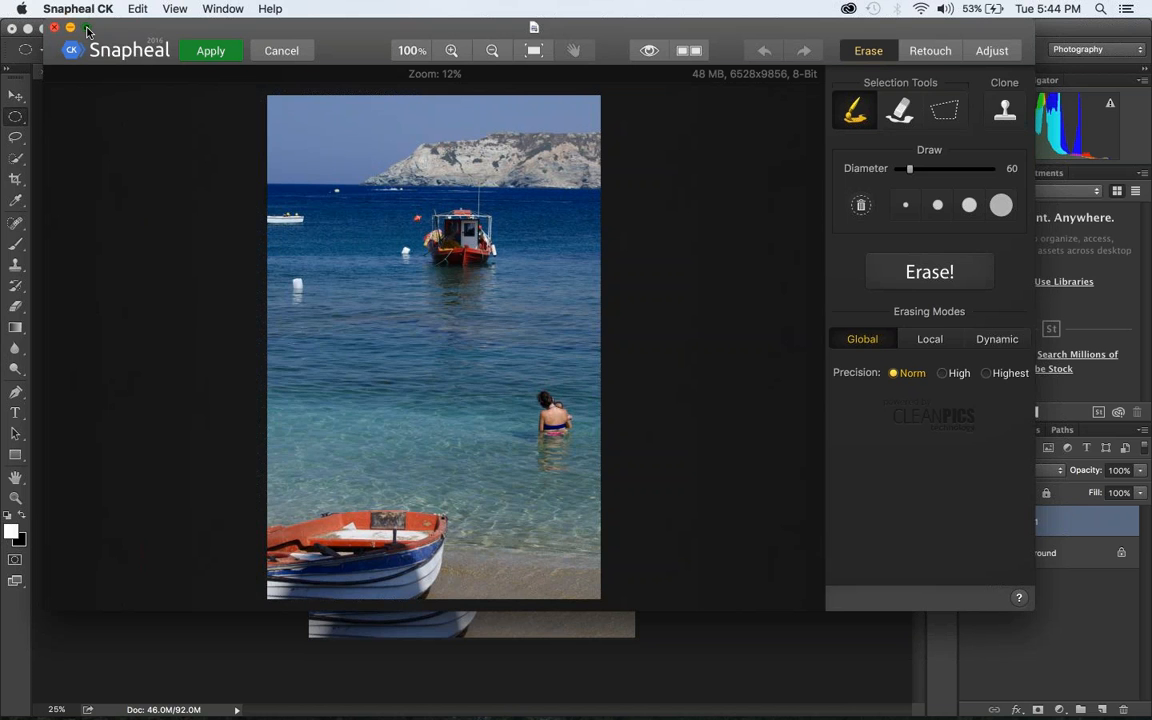
# Make the Snapheal editor full screen and erase the small white boat near the horizon with a diameter 60 brush in Global mode
pyautogui.click(87, 28)
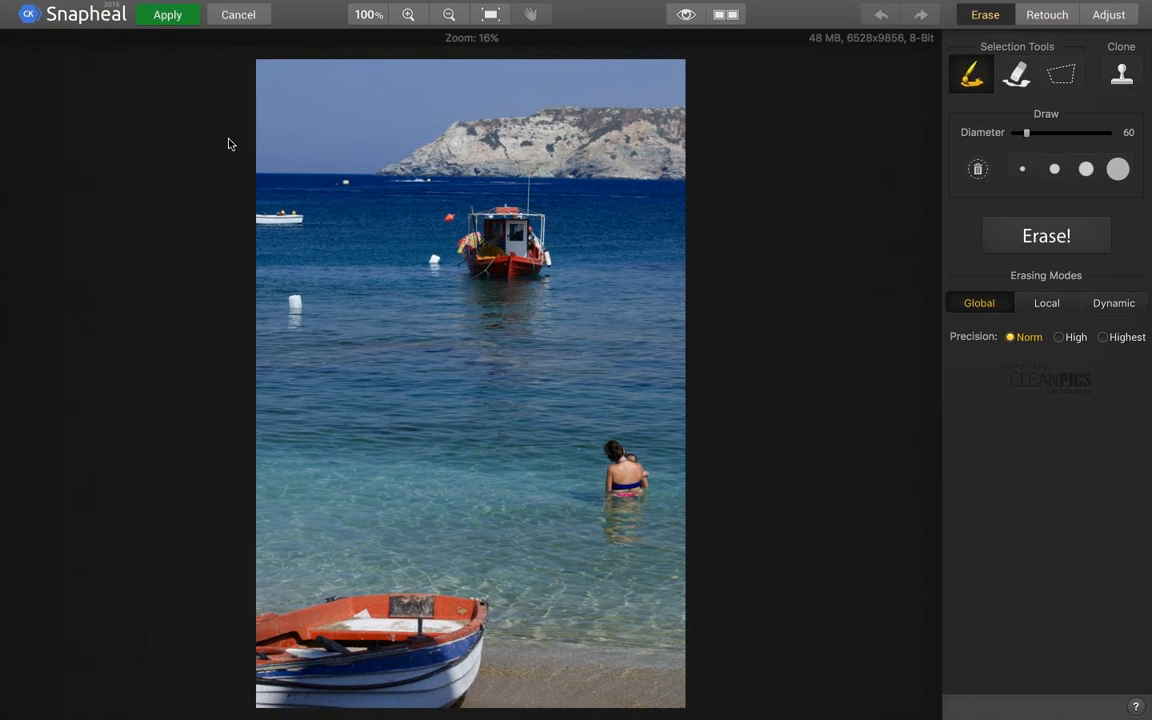
pyautogui.moveTo(300, 212); pyautogui.dragTo(276, 213)
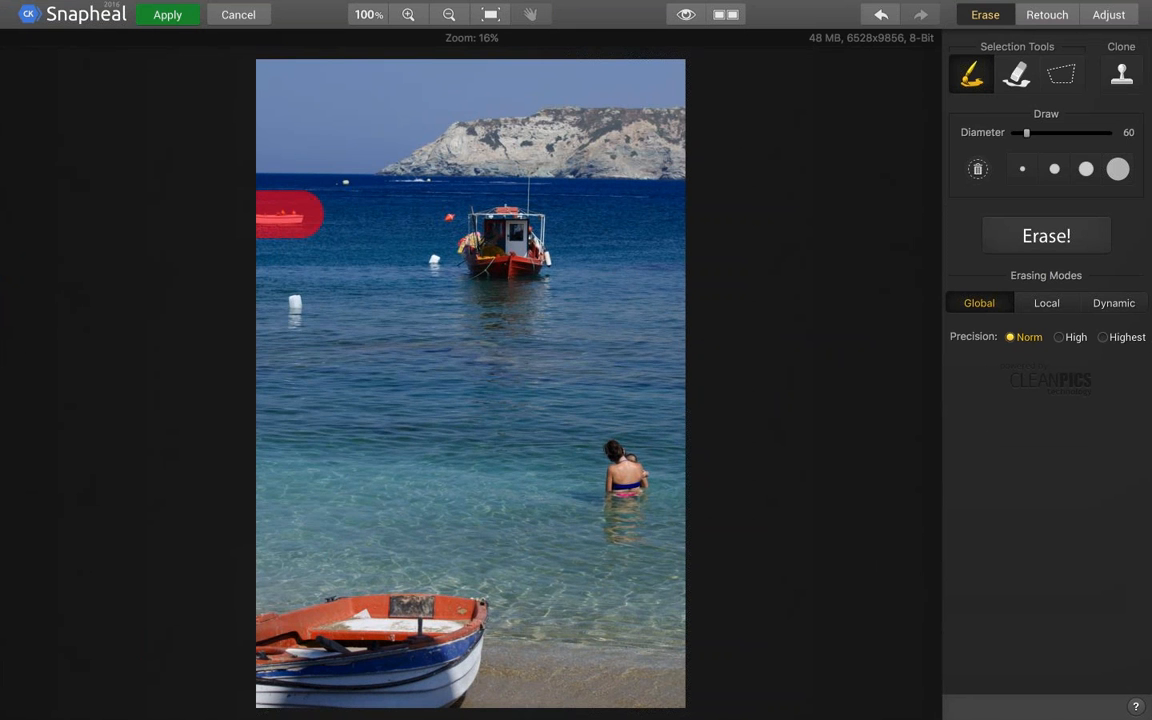
pyautogui.click(1058, 237)
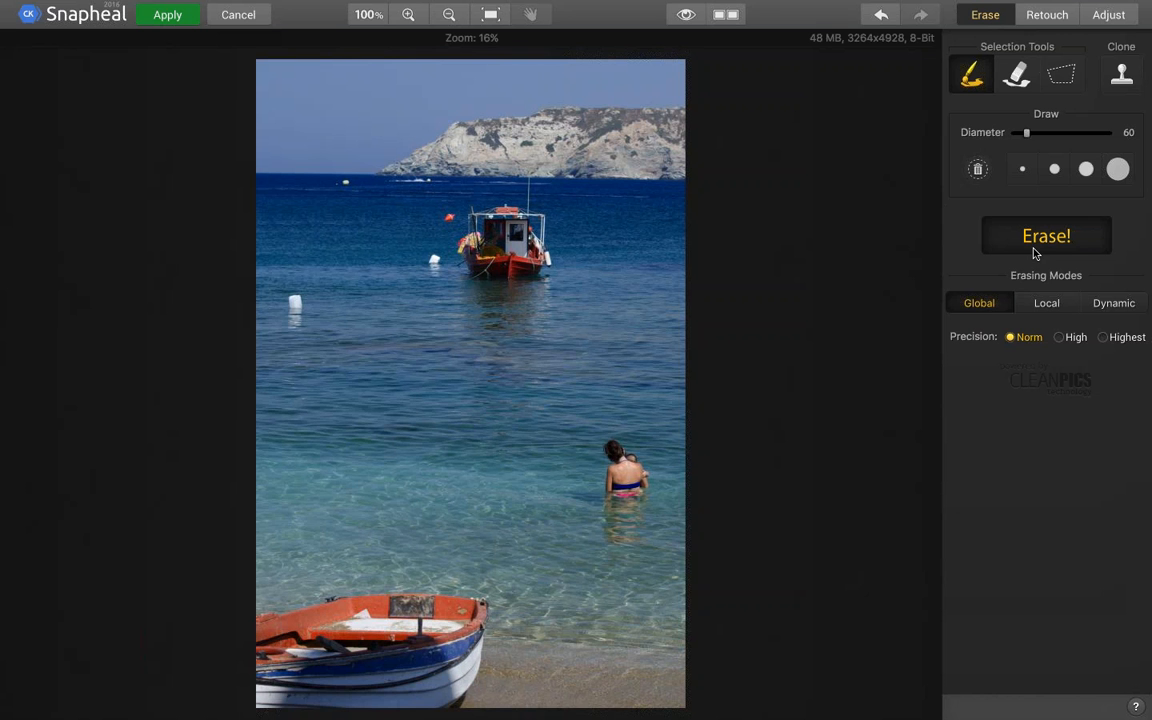
# Mask the beached boat in the foreground with a diameter 138 brush and erase it, trying Local mode before Global mode at Norm precision
pyautogui.scroll(3, 722, 436)
pyautogui.moveTo(274, 644)
pyautogui.mouseDown()
pyautogui.moveTo(365, 622)
pyautogui.moveTo(442, 624)
pyautogui.moveTo(442, 663)
pyautogui.moveTo(281, 682)
pyautogui.mouseUp()
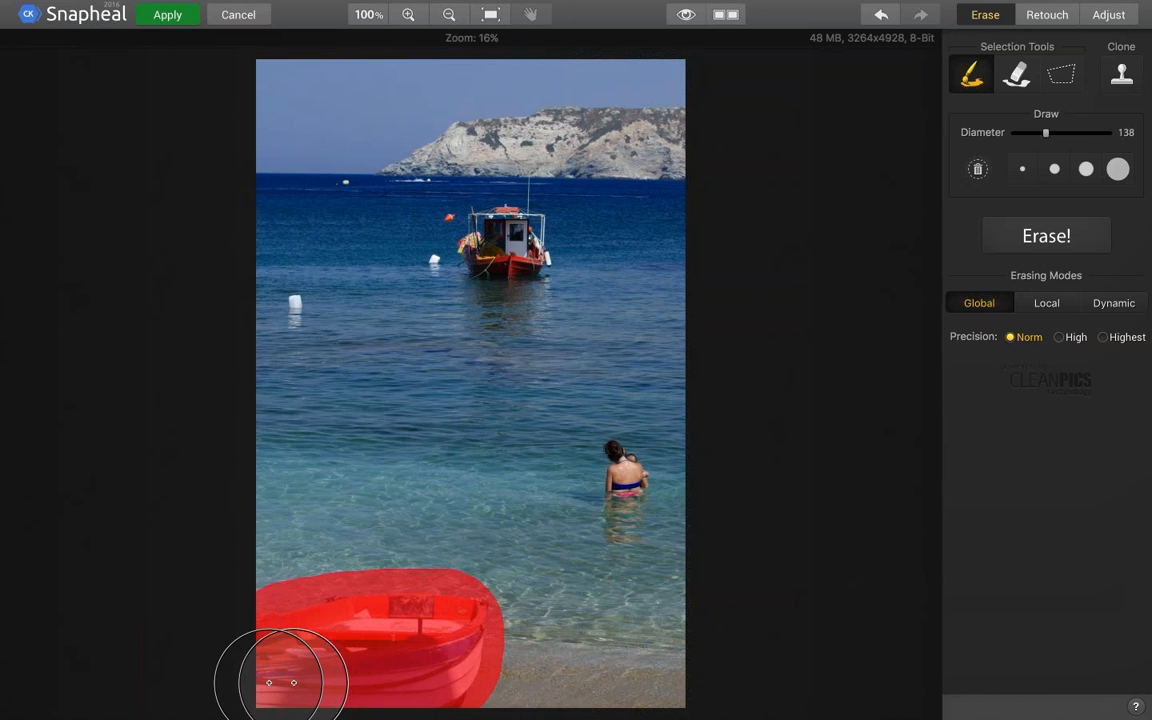
pyautogui.click(1052, 303)
pyautogui.click(1062, 236)
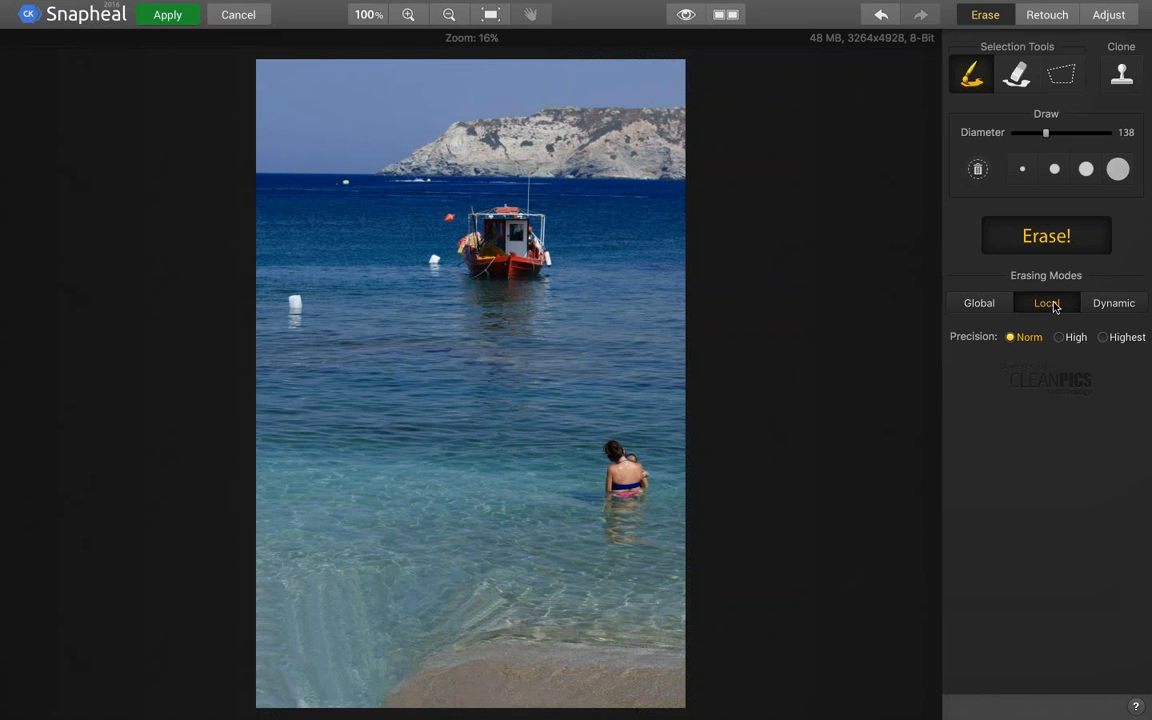
pyautogui.moveTo(1055, 307)
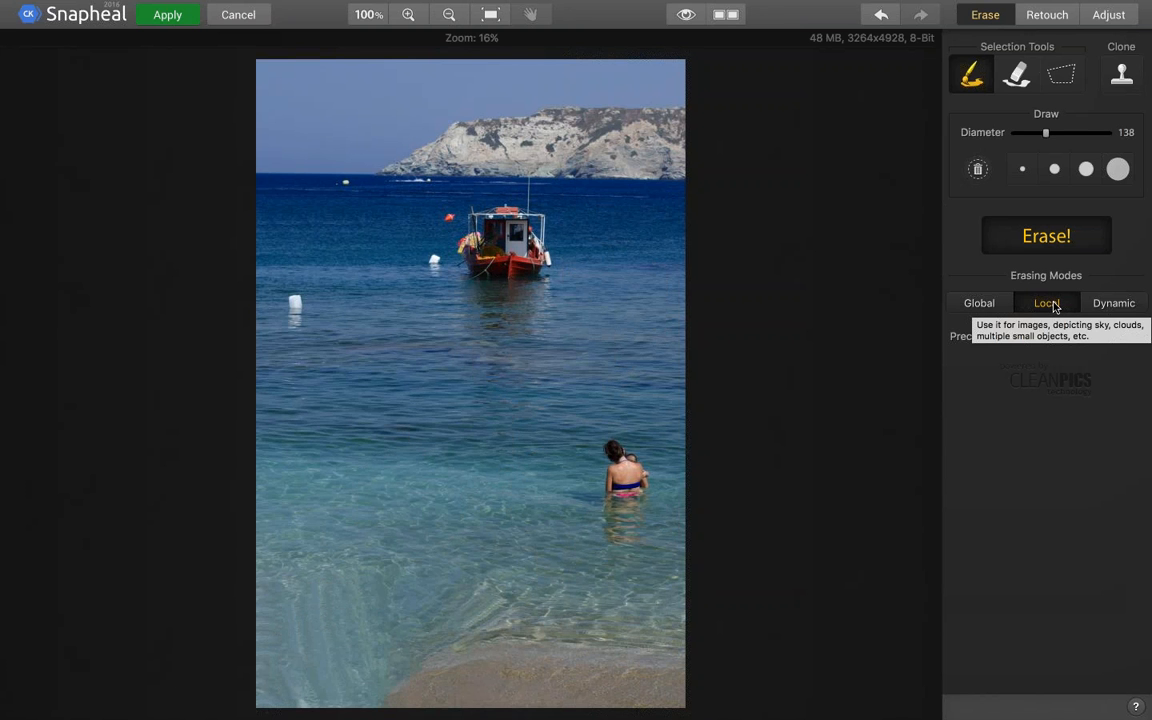
pyautogui.click(980, 303)
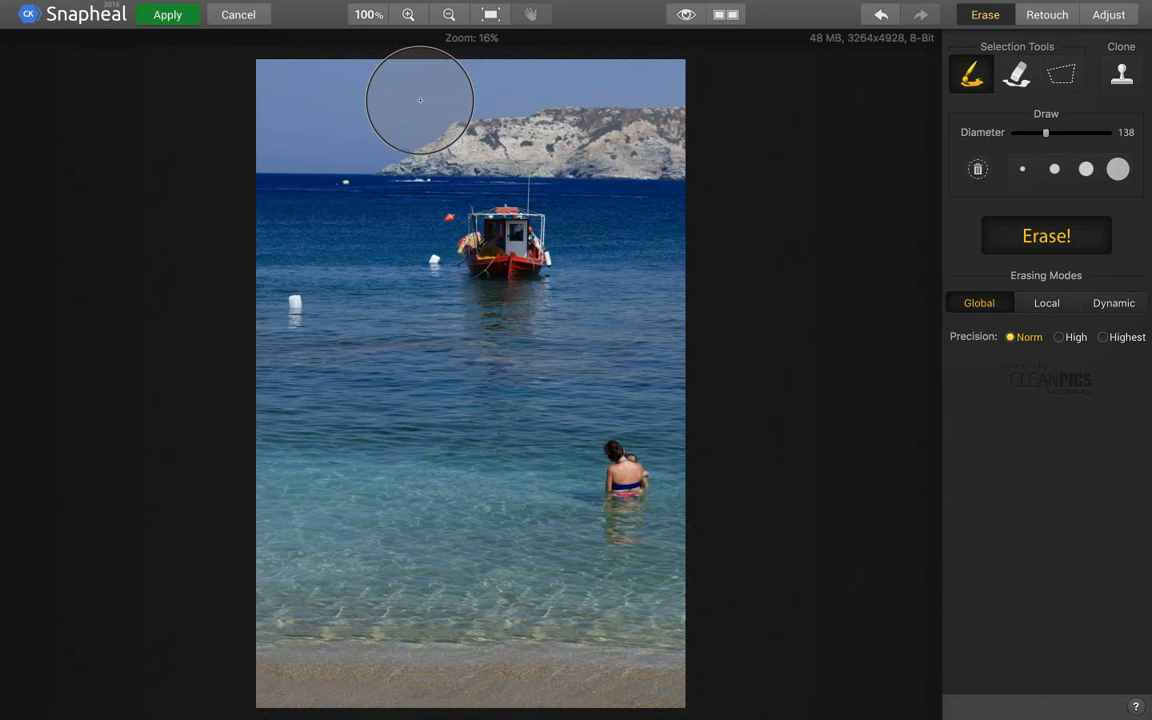
# Reduce the brush diameter to 60 and apply the Snapheal edits to the Photoshop layer
pyautogui.press('[')
pyautogui.press('[')
pyautogui.press('[')
pyautogui.press('[')
pyautogui.press('[')
pyautogui.press('[')
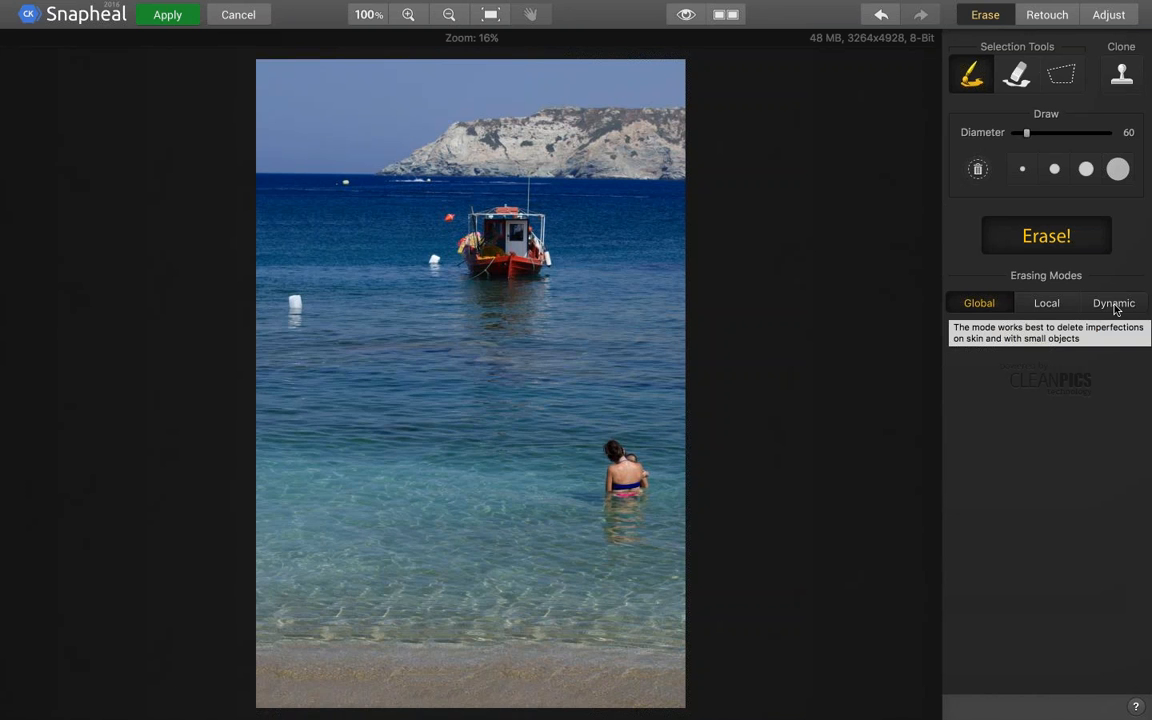
pyautogui.moveTo(2, 5)
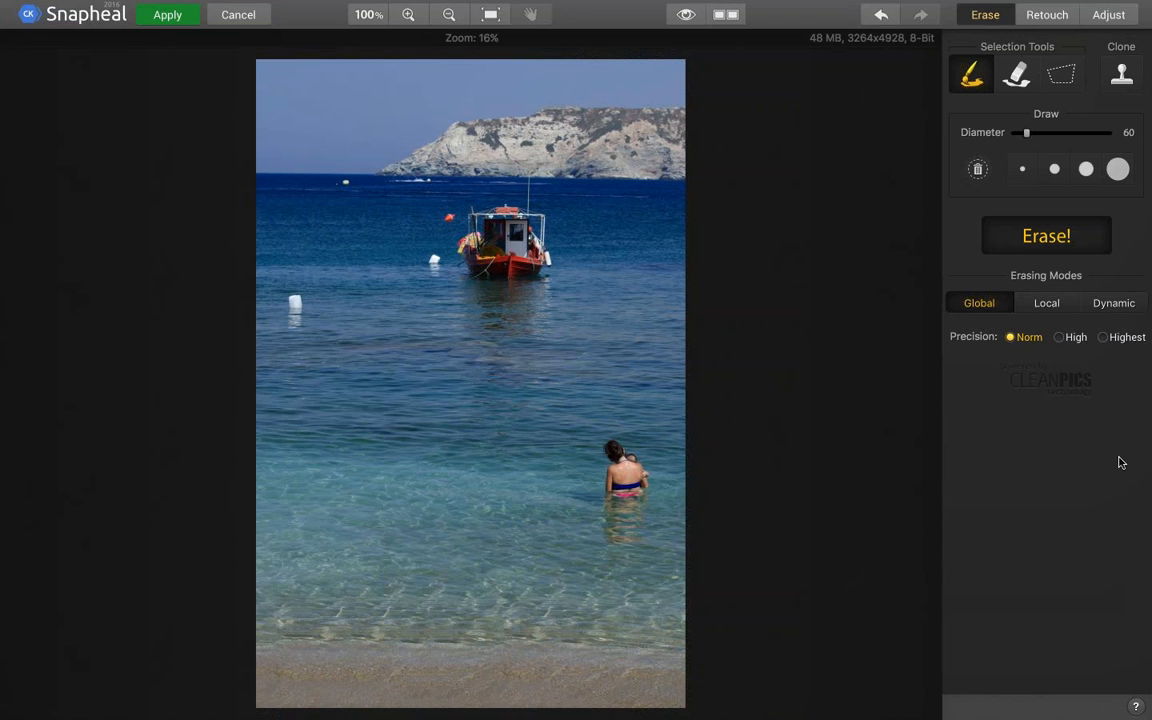
pyautogui.click(170, 15)
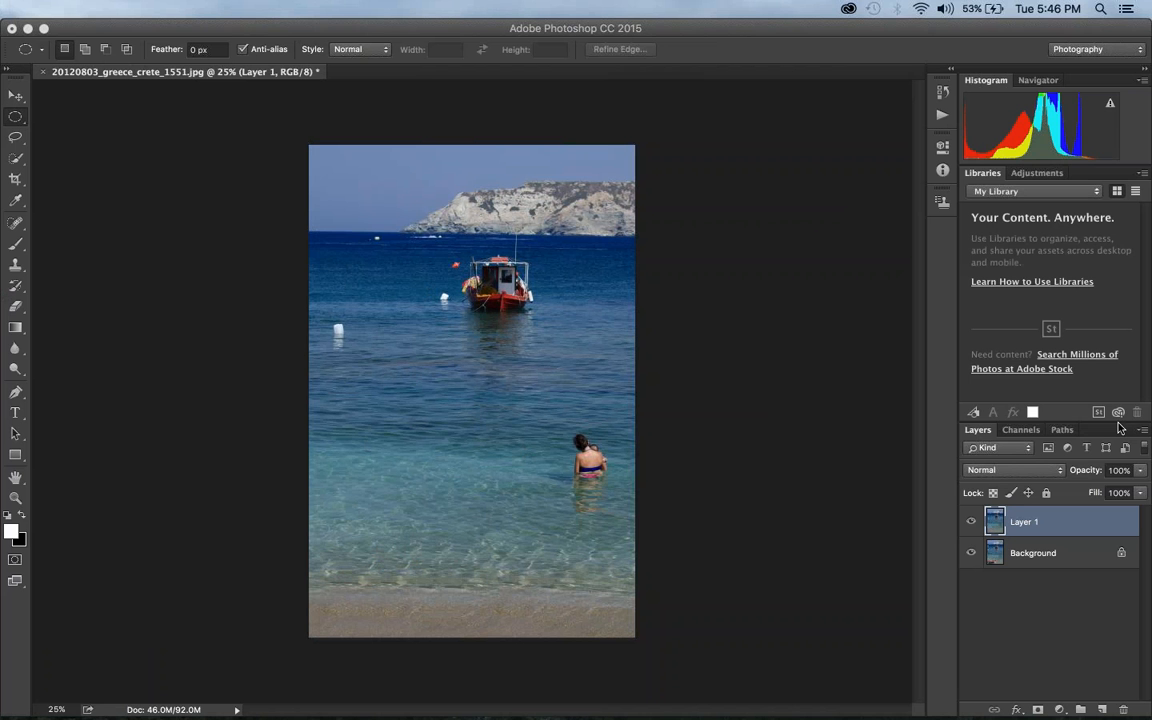
# Compare the seaside photo before and after by toggling Layer 1's visibility, and close the document
pyautogui.click(970, 524)
pyautogui.click(970, 524)
pyautogui.click(970, 524)
pyautogui.click(970, 524)
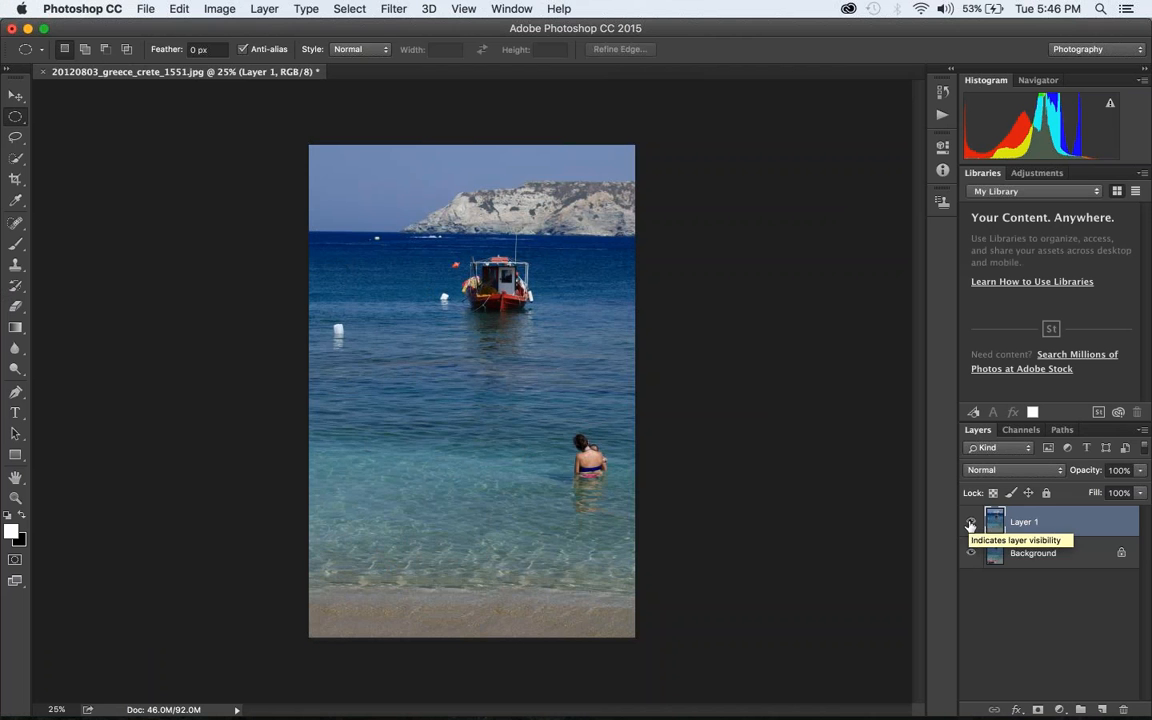
pyautogui.press('super+w')
pyautogui.click(460, 260)
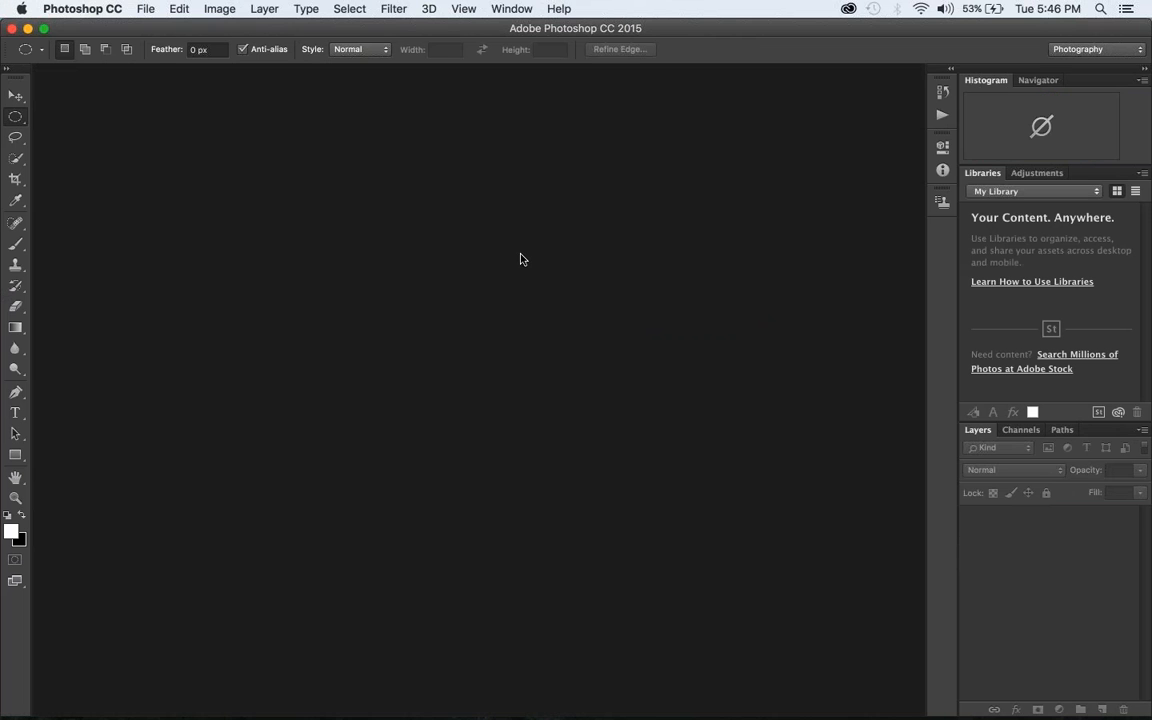
# Switch to the Snapheal folder in Finder and preview demo_face2_lr.jpg
pyautogui.press('super+Tab')
pyautogui.click(645, 190)
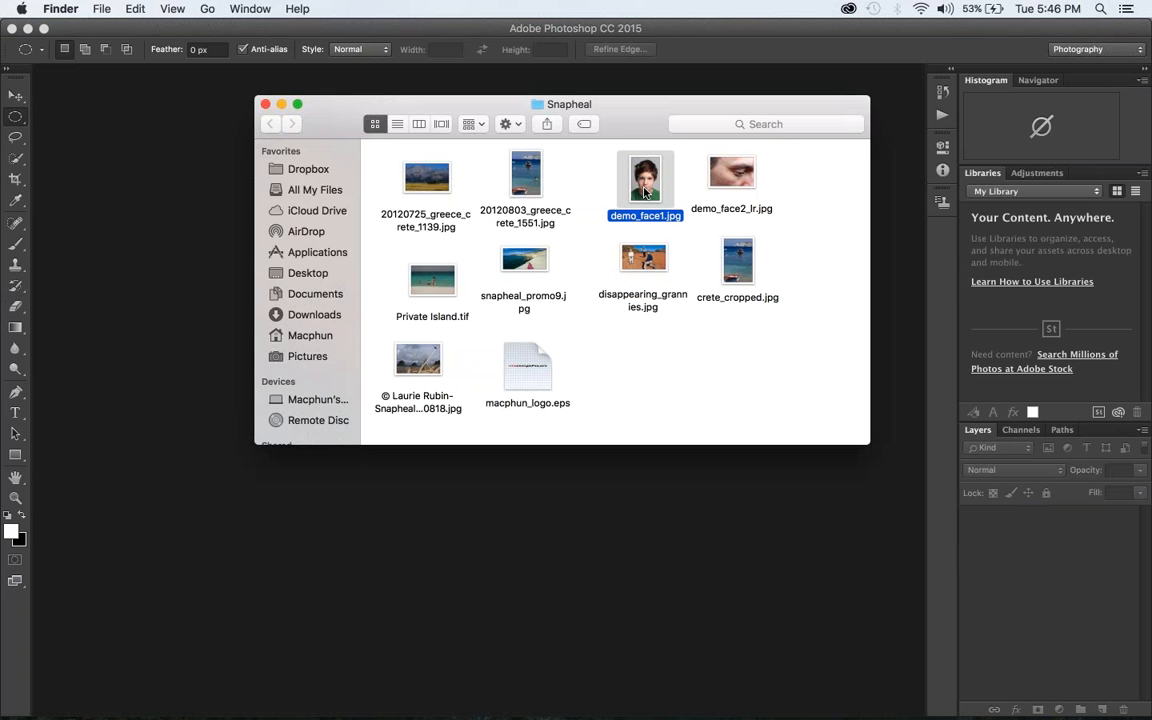
pyautogui.press('Right')
pyautogui.press('space')
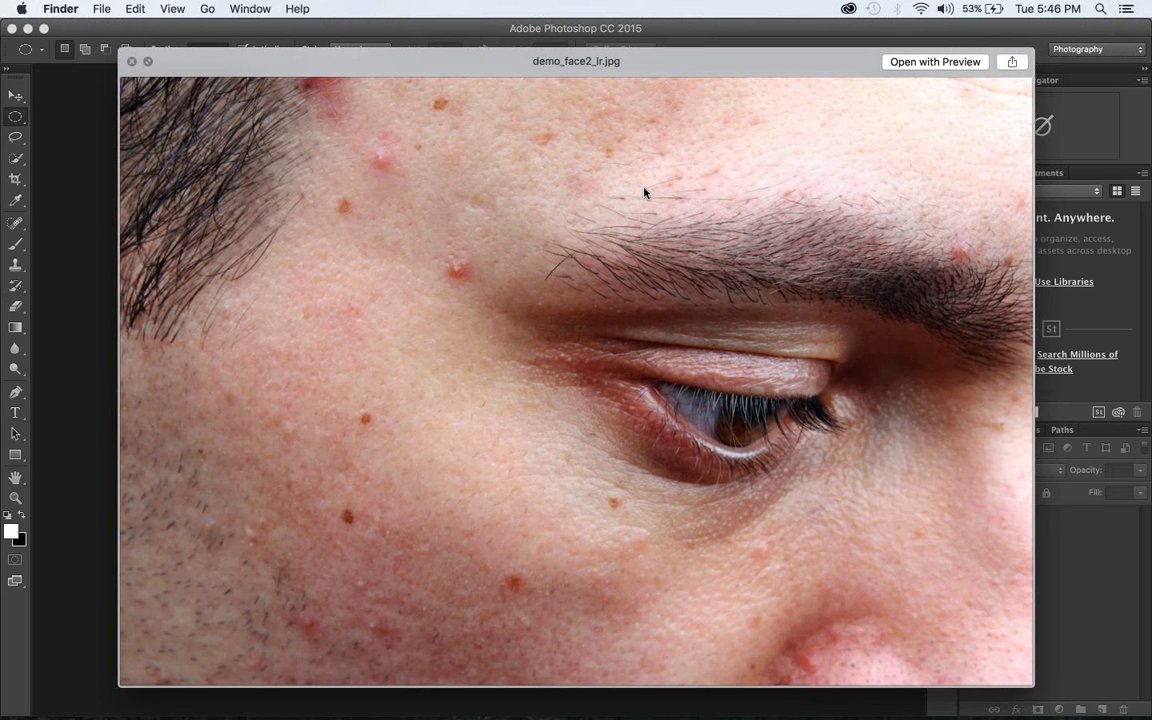
pyautogui.press('space')
# Open demo_face1.jpg from the Snapheal folder in Snapheal CK and make the editor full screen
pyautogui.press('Left')
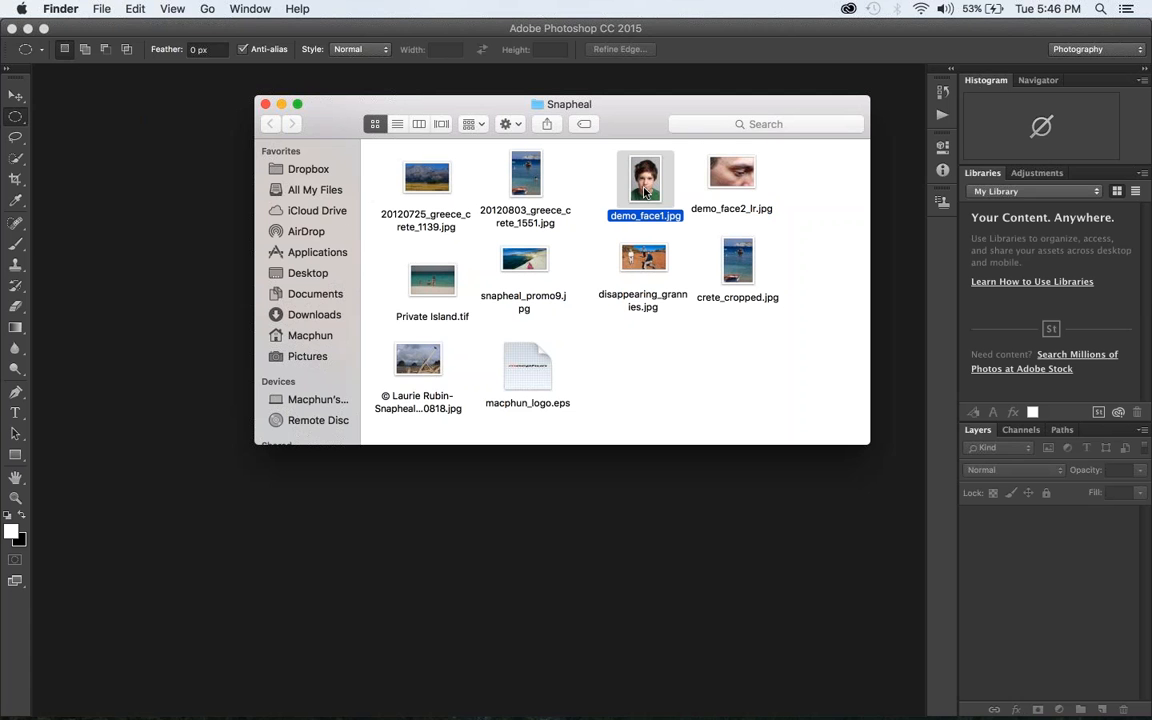
pyautogui.moveTo(645, 192); pyautogui.dragTo(564, 700)
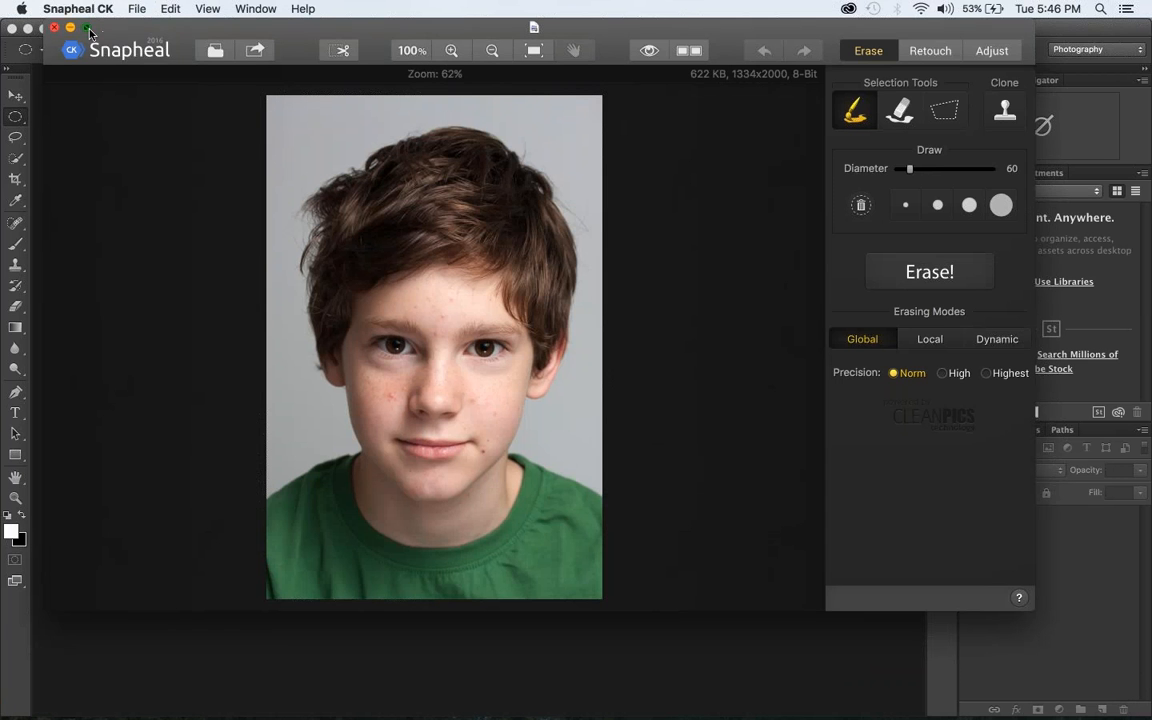
pyautogui.click(88, 28)
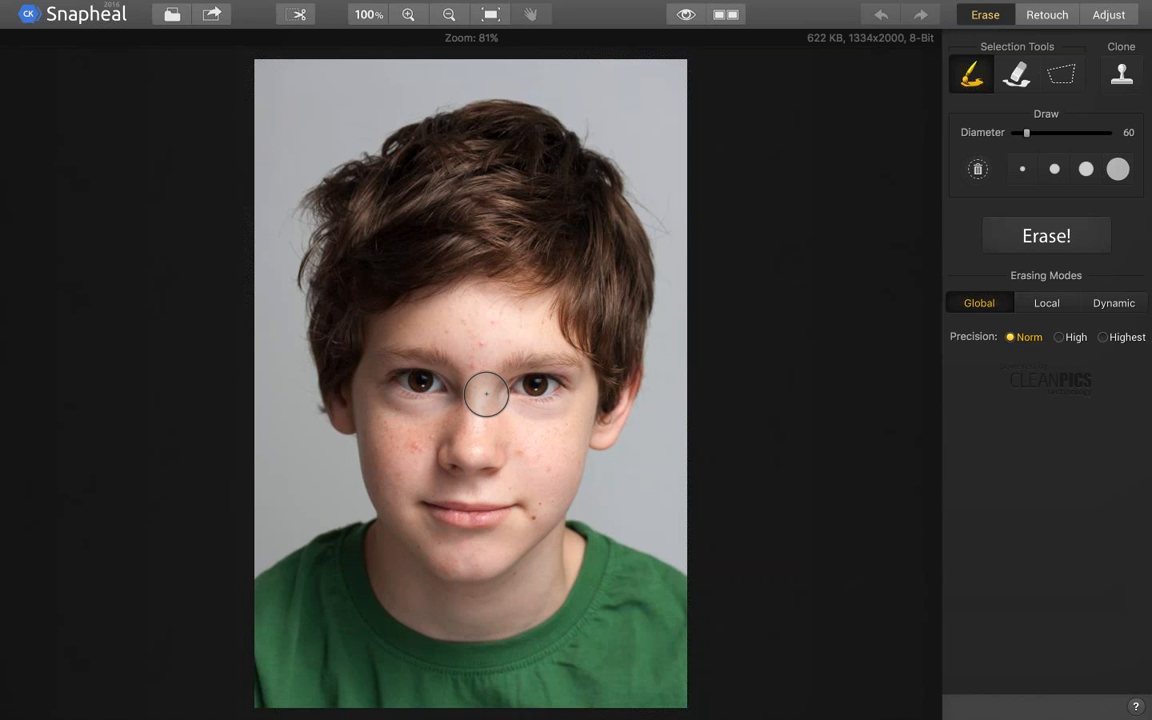
# Mask the blemishes on the boy's forehead and beside his nose with a diameter 21 selection brush
pyautogui.scroll(5, 486, 394)
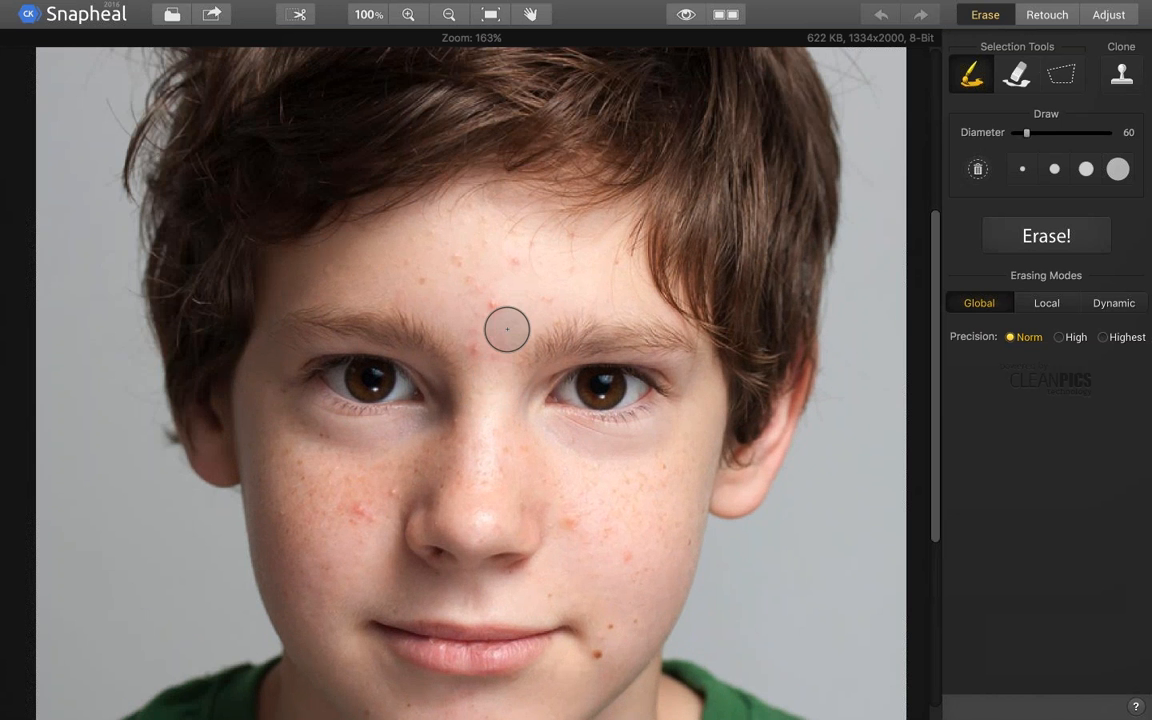
pyautogui.press('[')
pyautogui.press('[')
pyautogui.press('[')
pyautogui.click(493, 304)
pyautogui.click(513, 263)
pyautogui.click(474, 353)
pyautogui.click(360, 511)
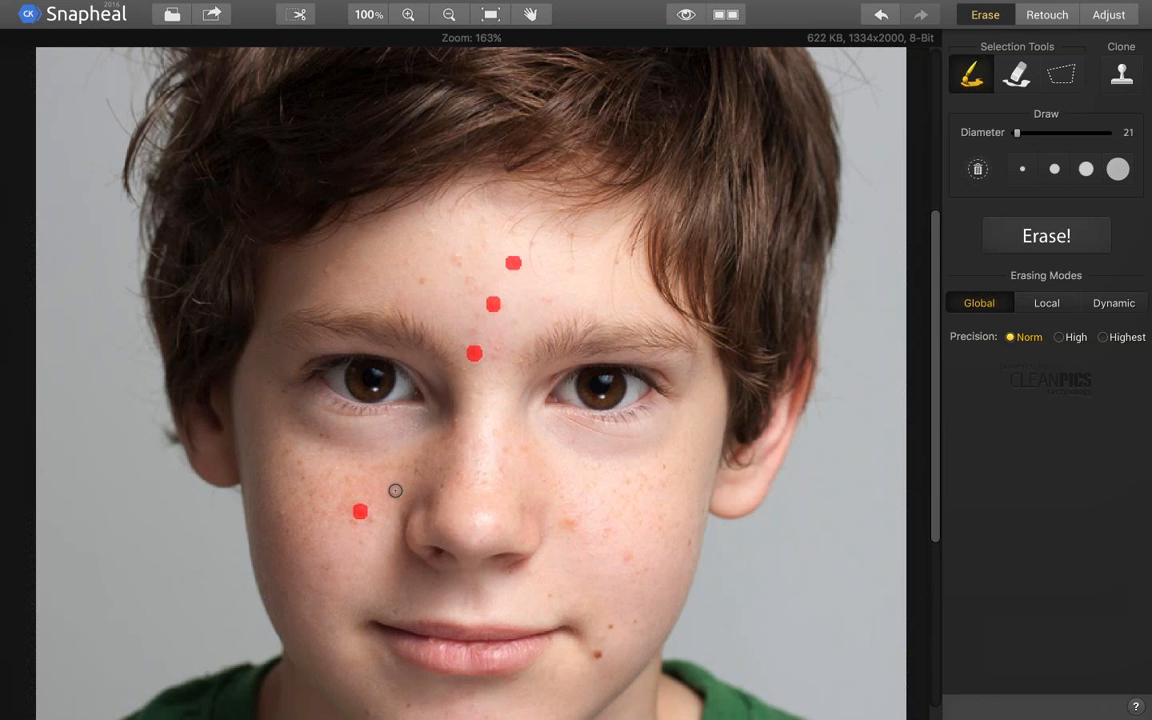
pyautogui.click(395, 490)
pyautogui.click(571, 517)
pyautogui.click(425, 280)
pyautogui.click(457, 255)
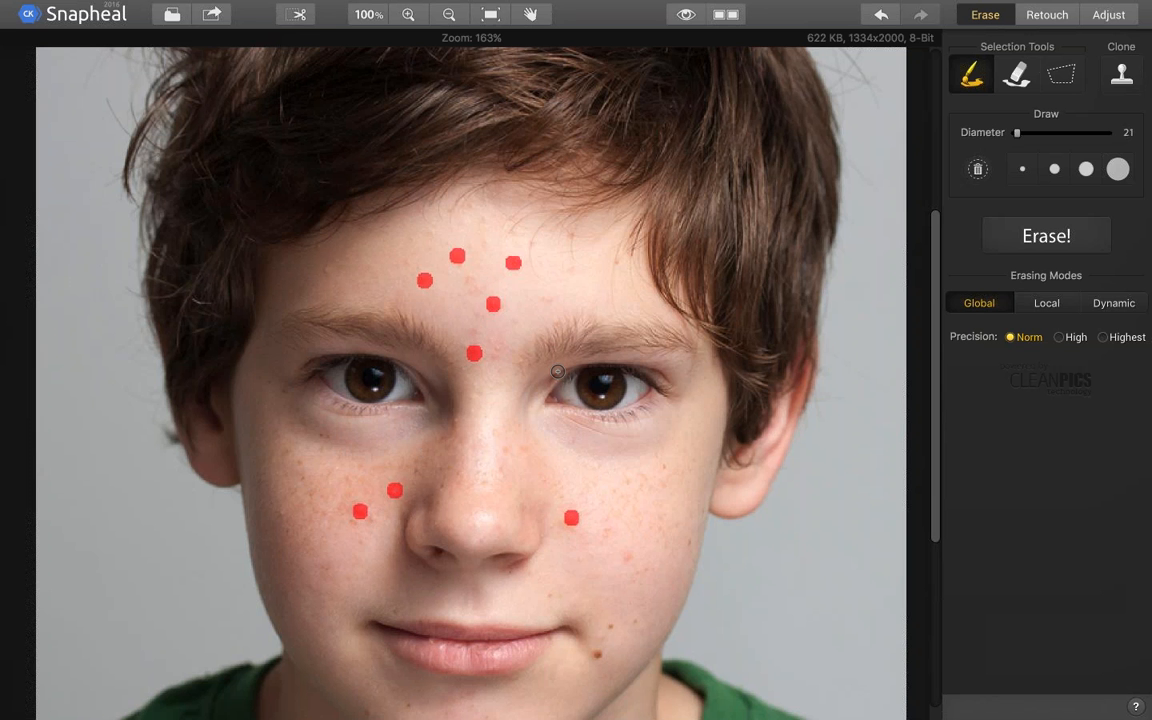
# Mask one more blemish on the cheek and one on the chin, and erase all masked spots in Dynamic mode at Norm precision
pyautogui.scroll(-3, 609, 244)
pyautogui.scroll(-2, 609, 244)
pyautogui.click(626, 361)
pyautogui.click(417, 556)
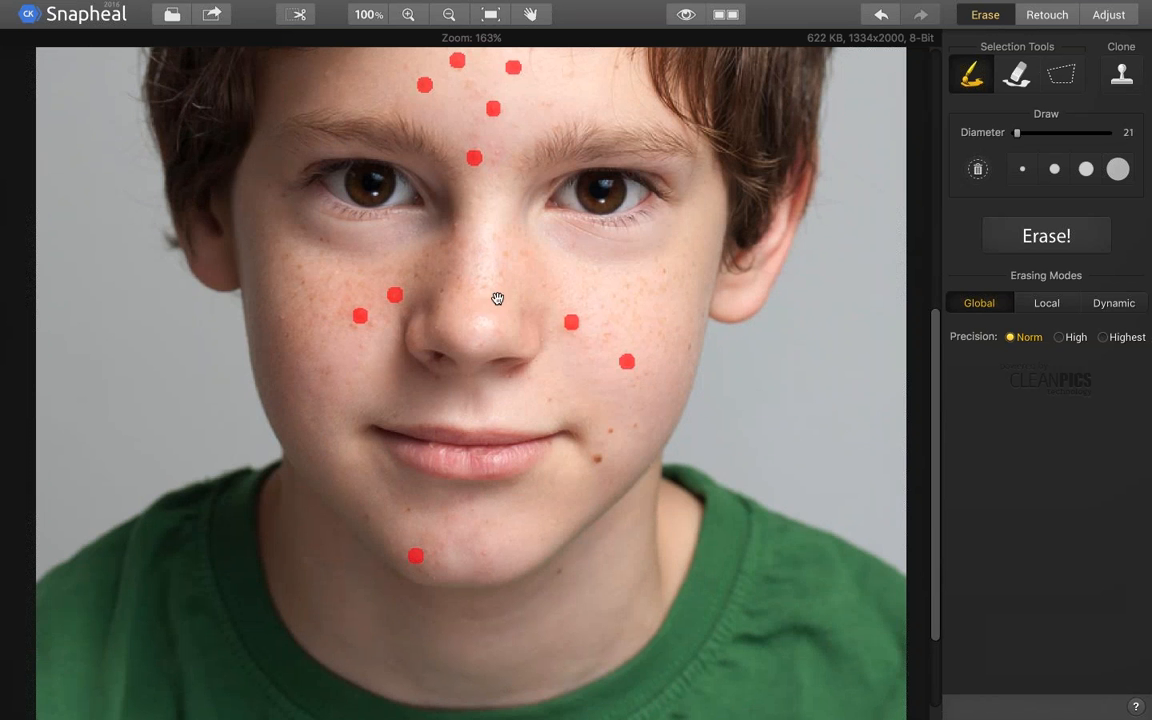
pyautogui.scroll(3, 506, 514)
pyautogui.scroll(2, 506, 514)
pyautogui.scroll(-3, 504, 527)
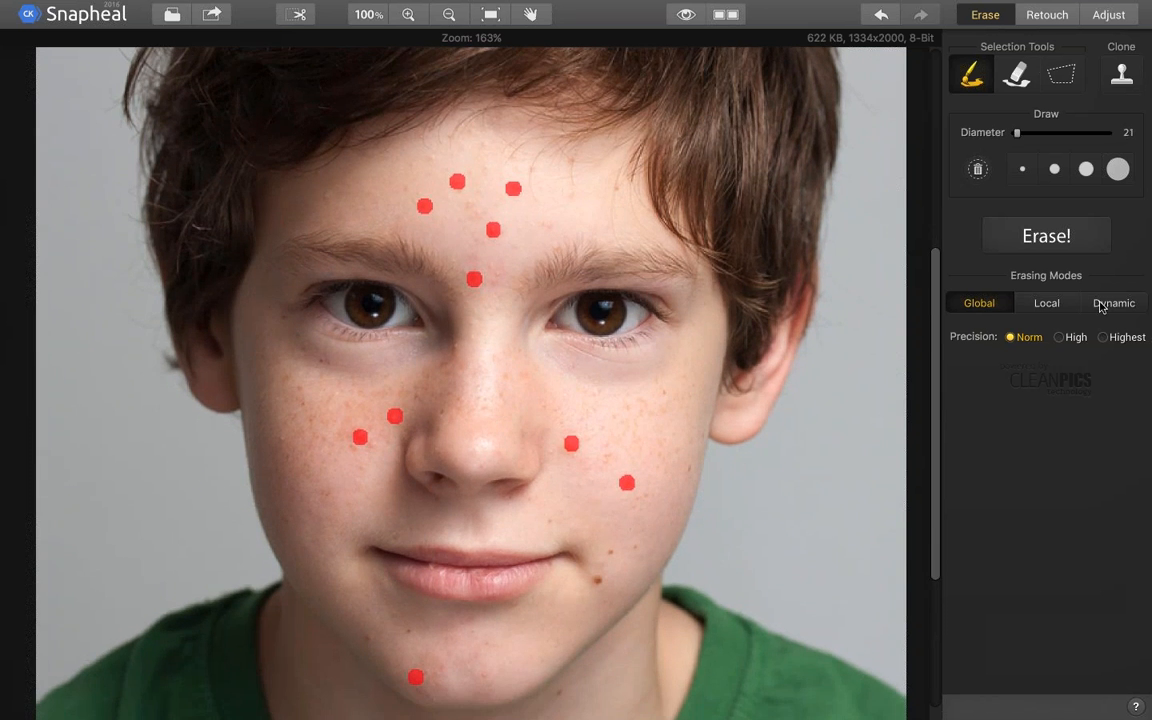
pyautogui.click(1100, 305)
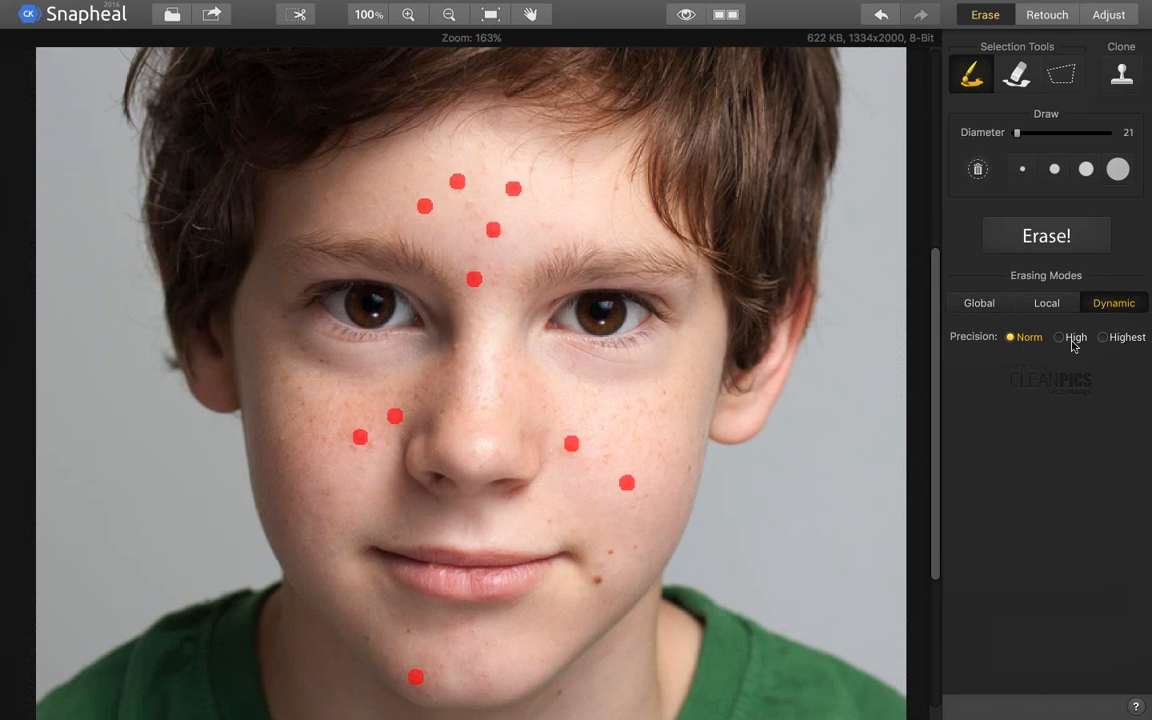
pyautogui.click(1060, 240)
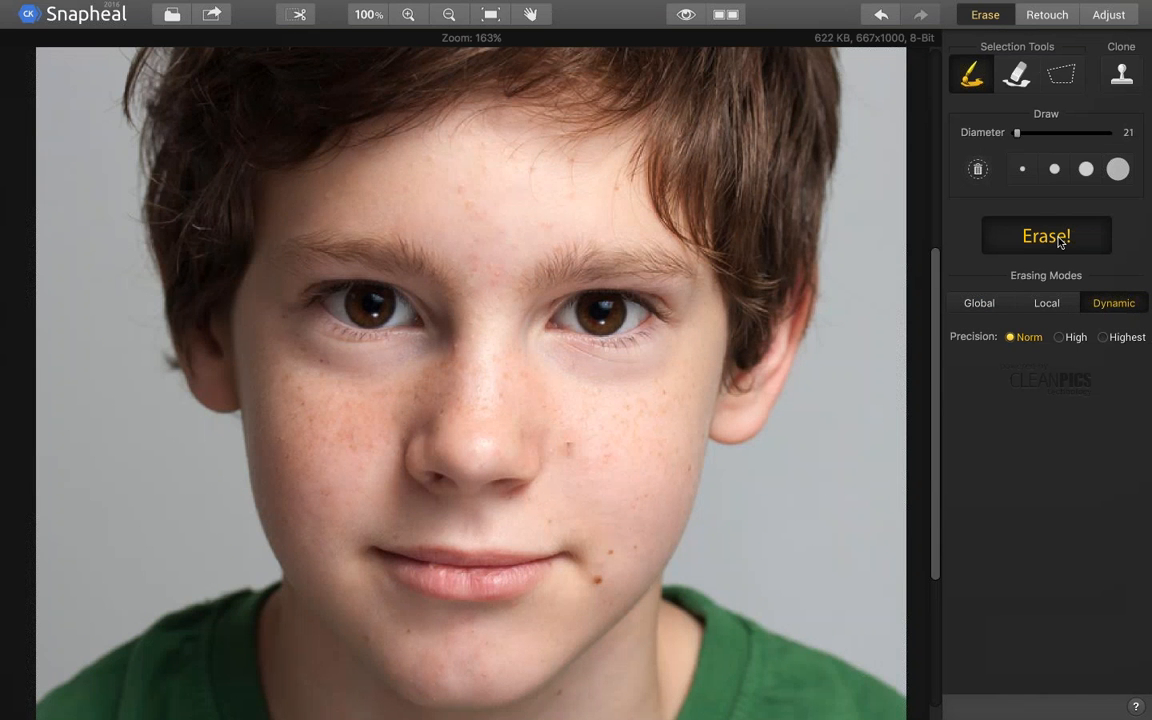
# Set the erasing precision to Highest and open the saving and sharing options for the portrait
pyautogui.click(1074, 340)
pyautogui.click(1108, 338)
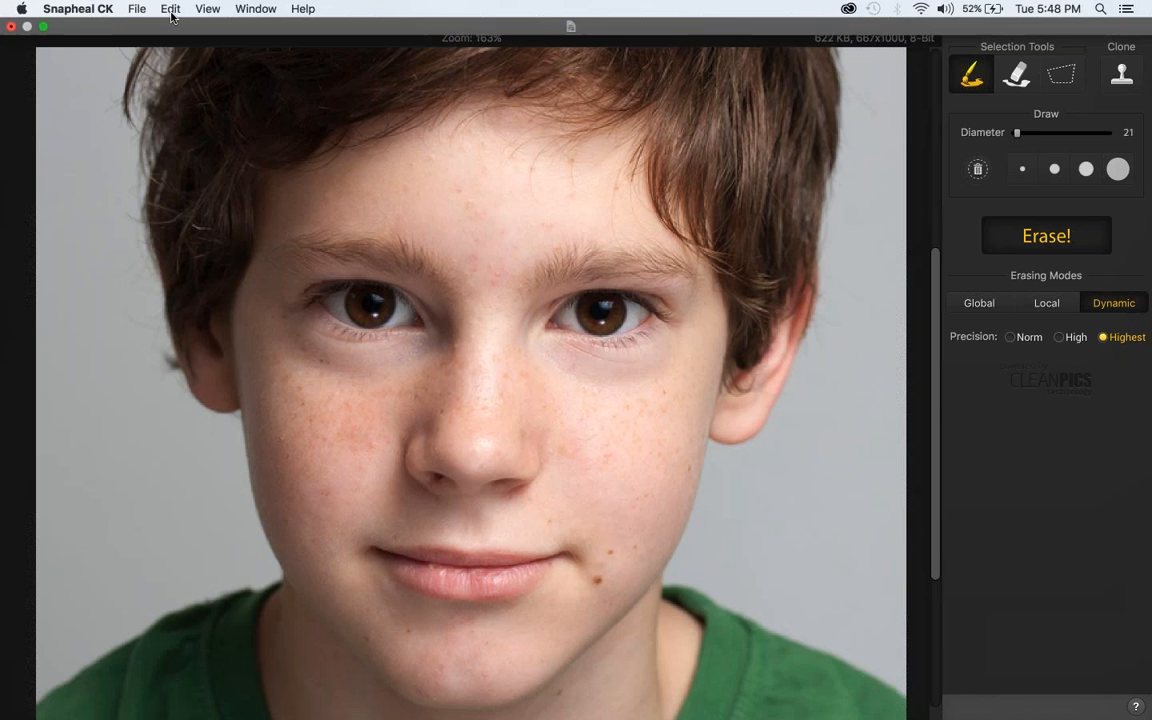
pyautogui.click(214, 15)
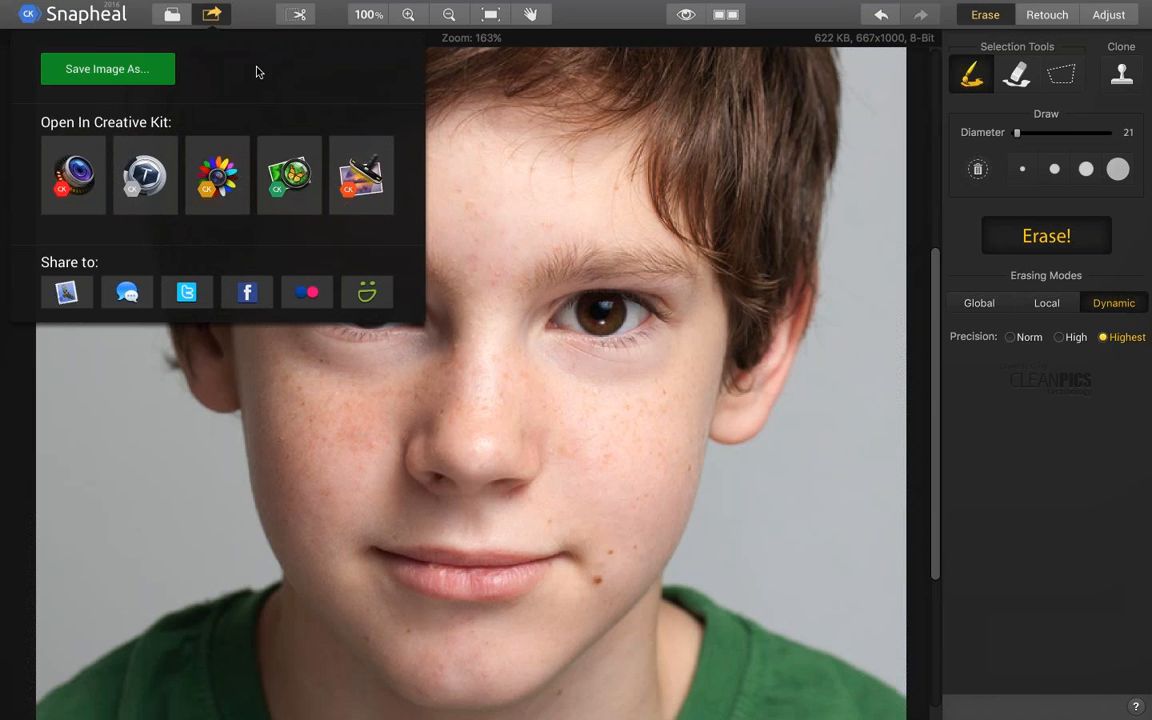
# Close the portrait's saving and sharing options and take the editor out of full screen
pyautogui.click(266, 12)
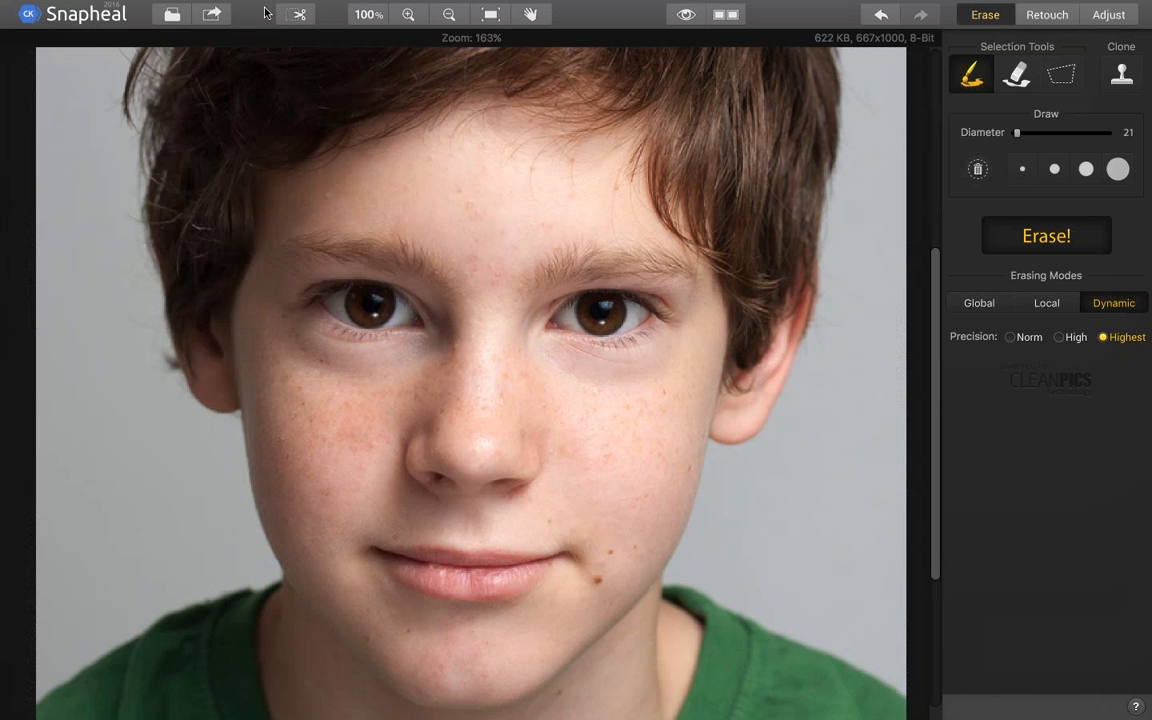
pyautogui.click(216, 13)
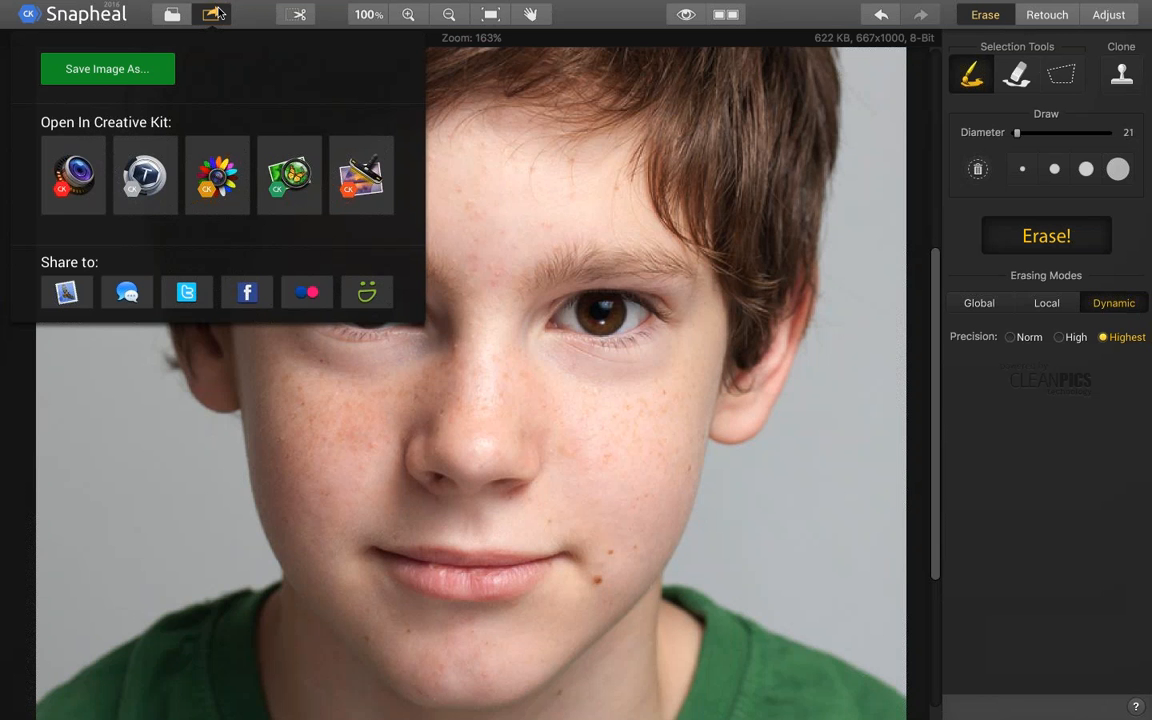
pyautogui.click(254, 7)
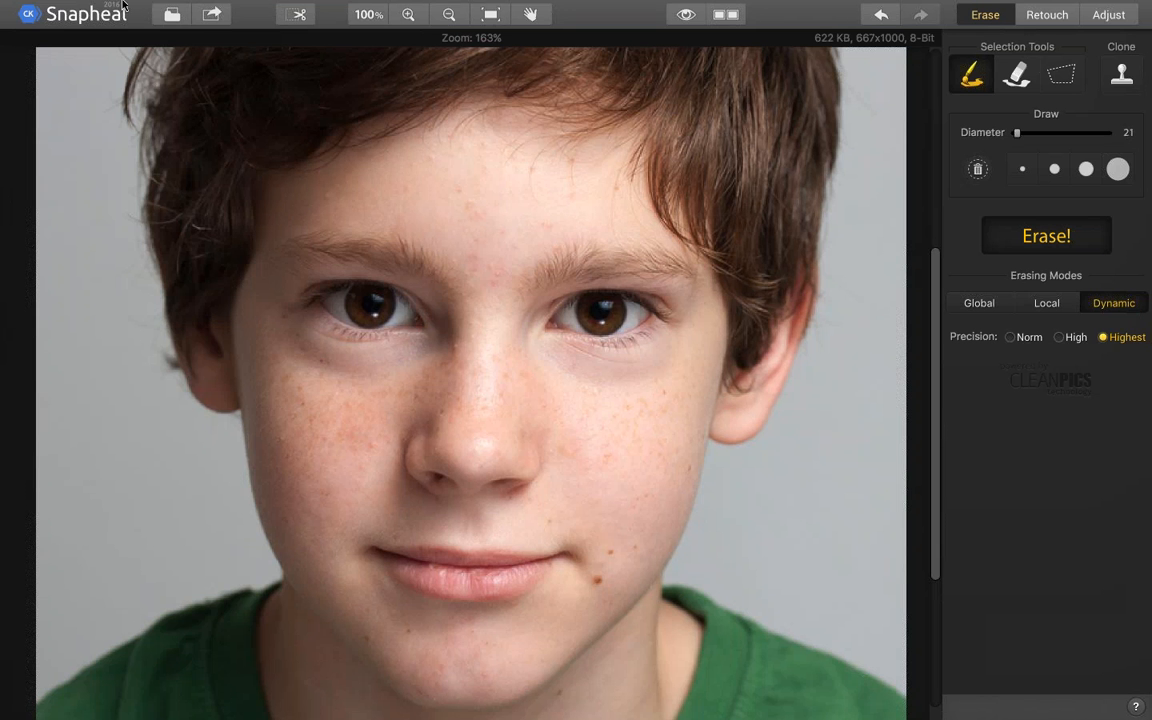
pyautogui.click(43, 27)
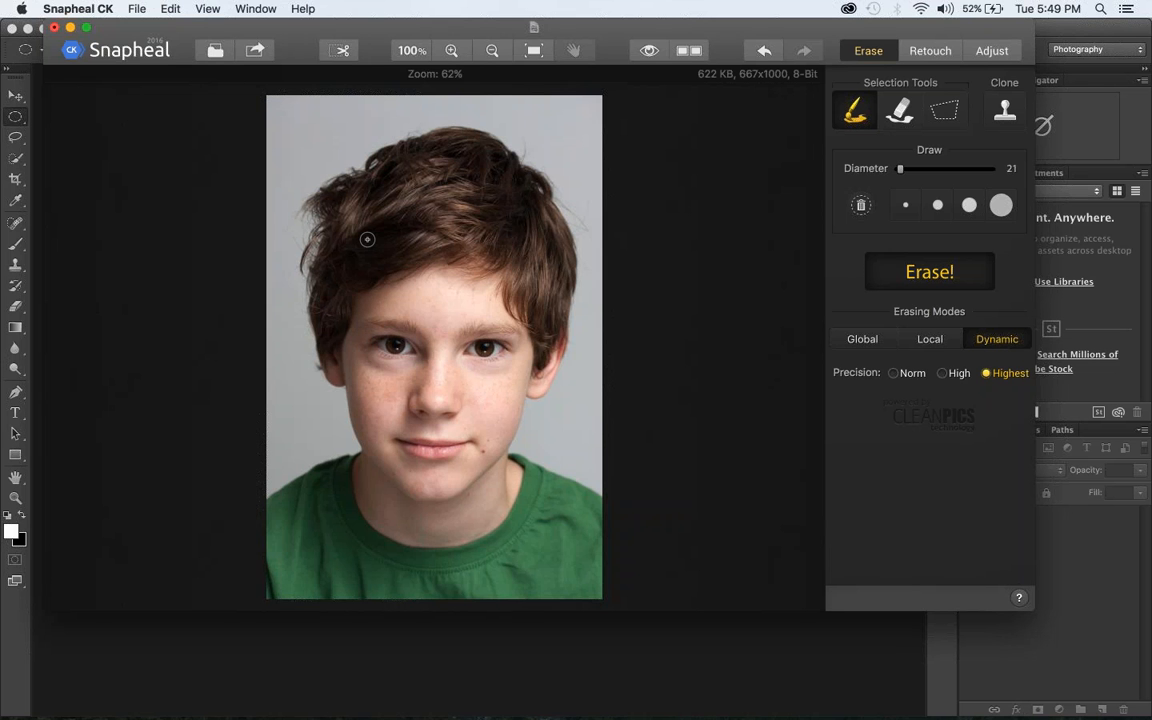
# Show the color and tone adjustment controls for the portrait
pyautogui.press('super+Tab')
pyautogui.press('super+shift+Tab')
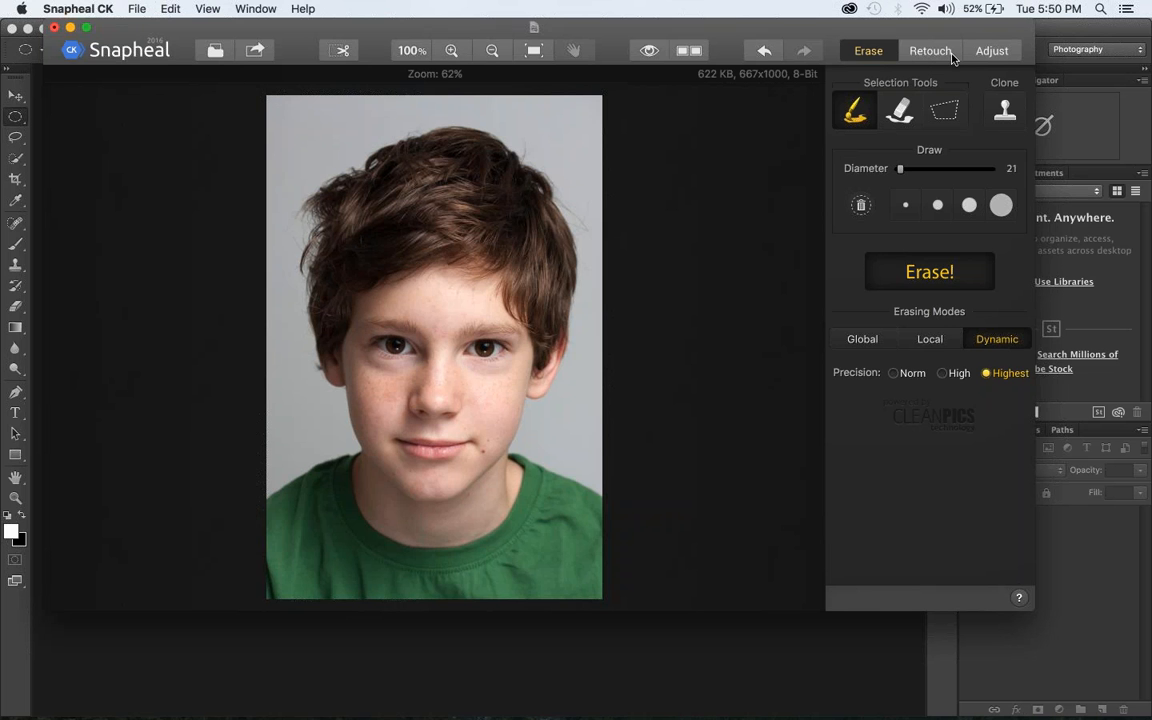
pyautogui.click(985, 51)
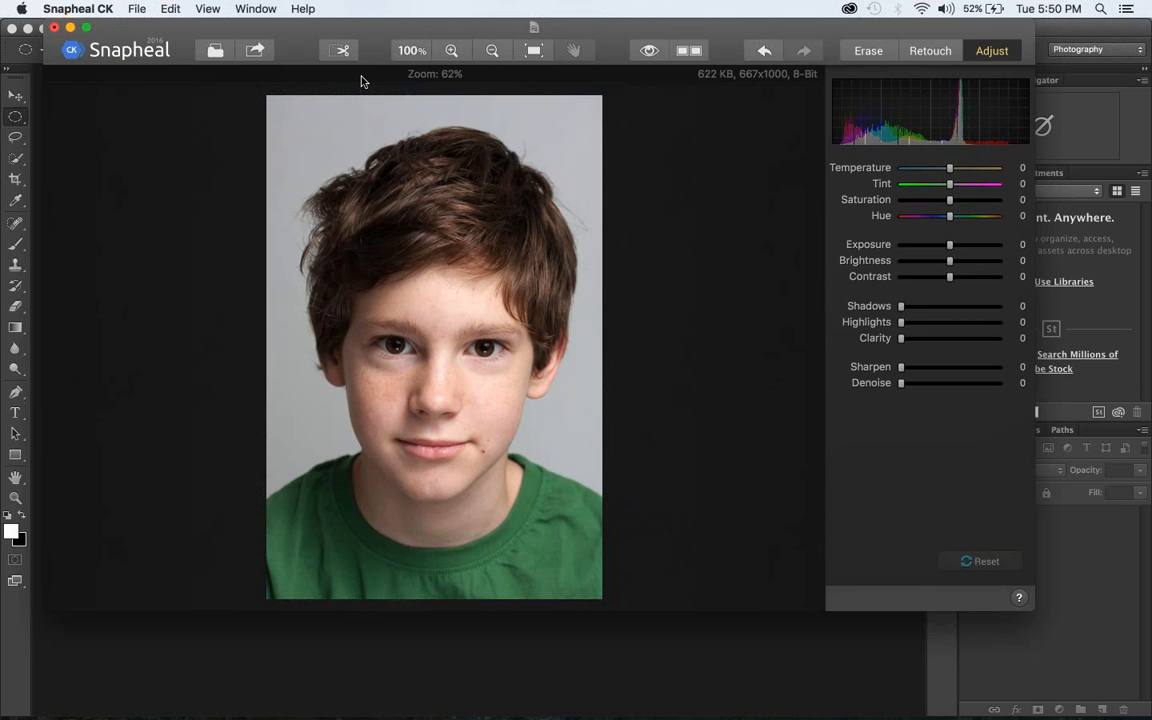
# Close the Snapheal CK editor and the Snapheal folder window, and minimize Photoshop to expose the desktop
pyautogui.click(54, 28)
pyautogui.click(470, 148)
pyautogui.click(485, 100)
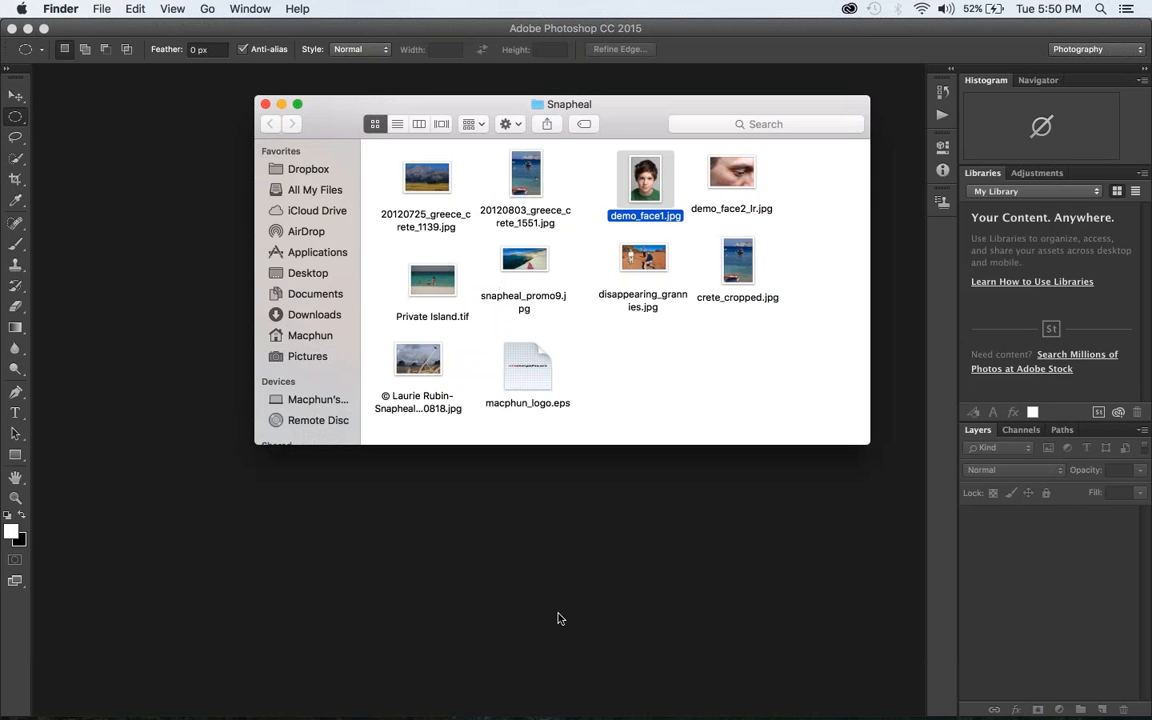
pyautogui.click(265, 104)
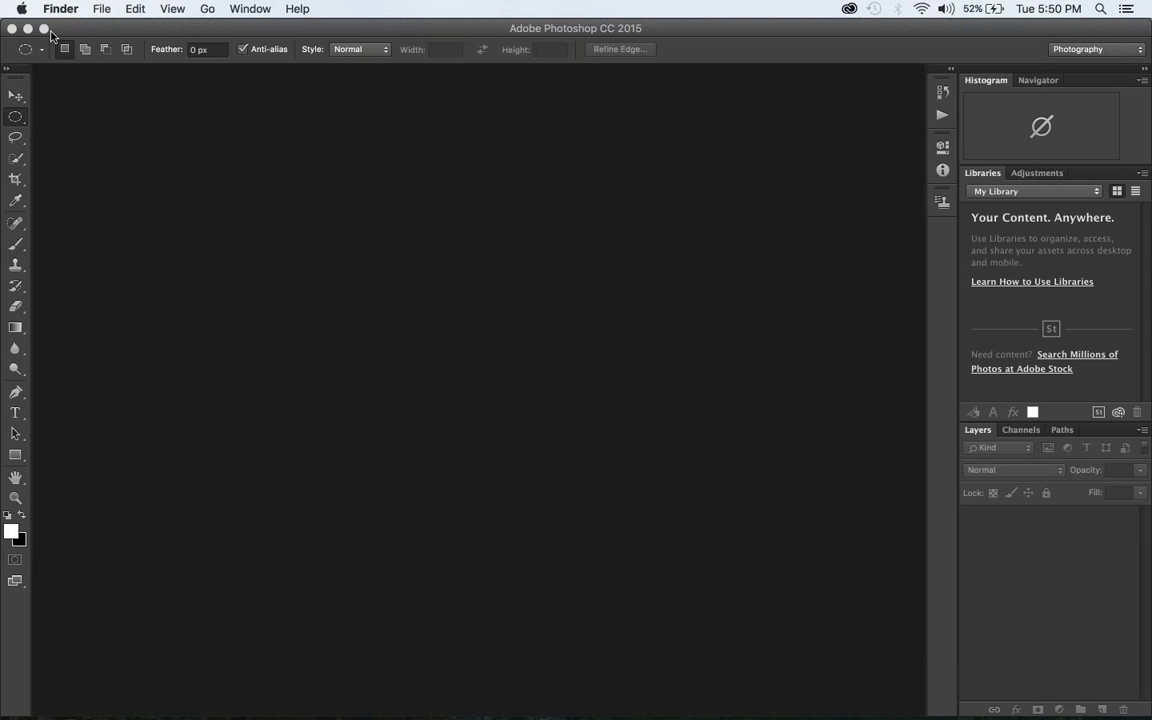
pyautogui.click(28, 28)
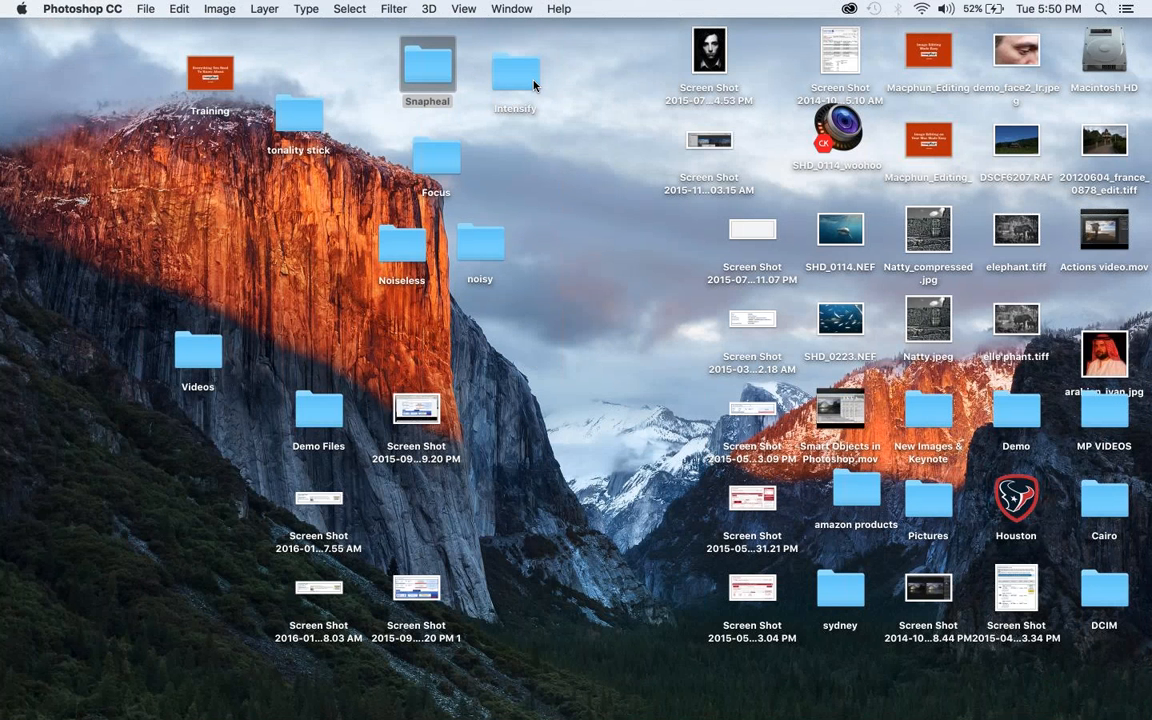
# Open 3_Misty Beach.jpg from the desktop's Intensify folder in Intensify CK
pyautogui.click(534, 86)
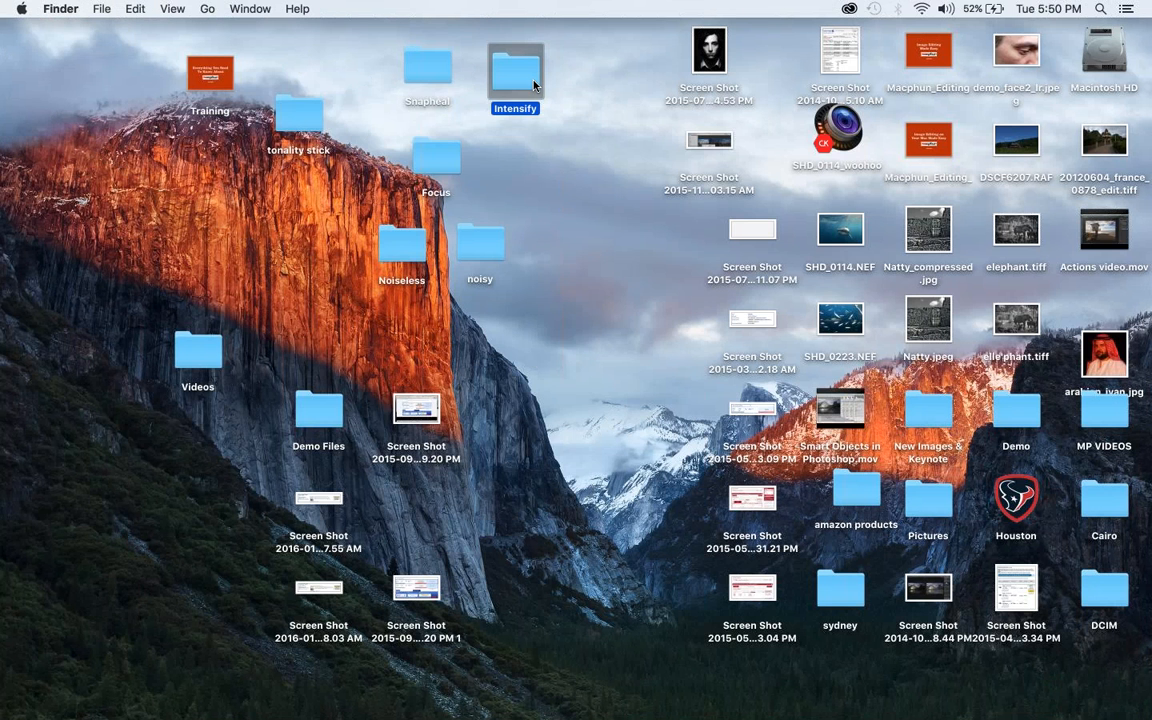
pyautogui.doubleClick(534, 86)
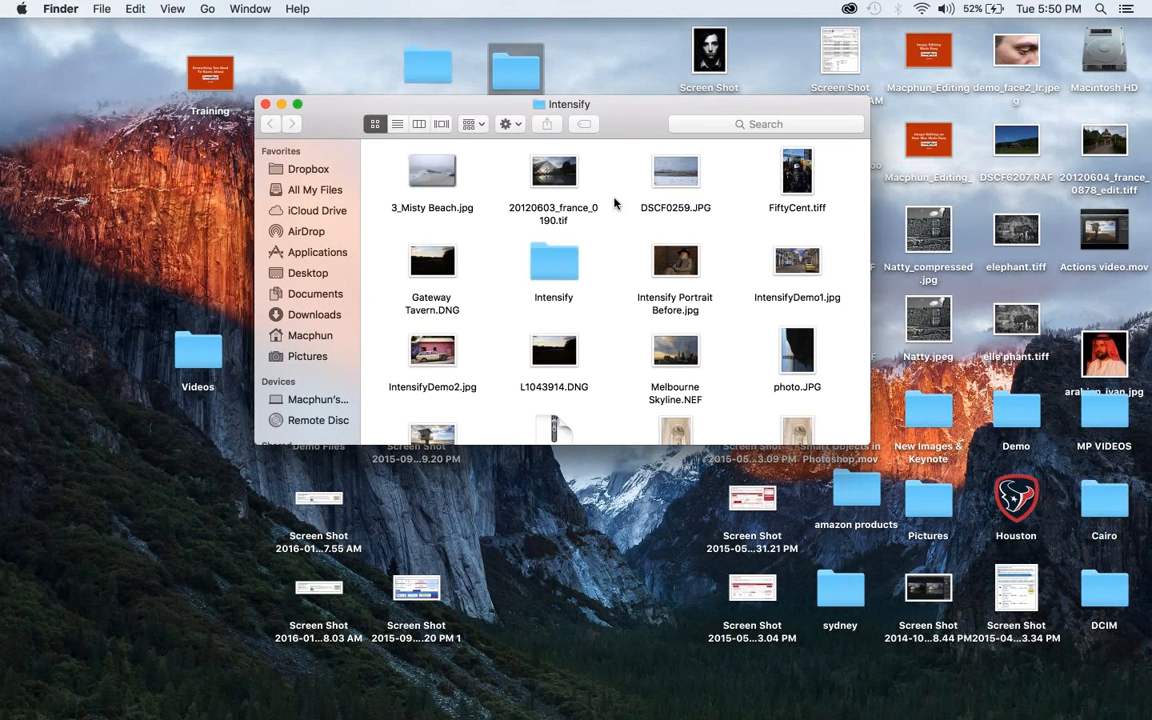
pyautogui.click(422, 176)
pyautogui.moveTo(422, 176); pyautogui.dragTo(466, 706)
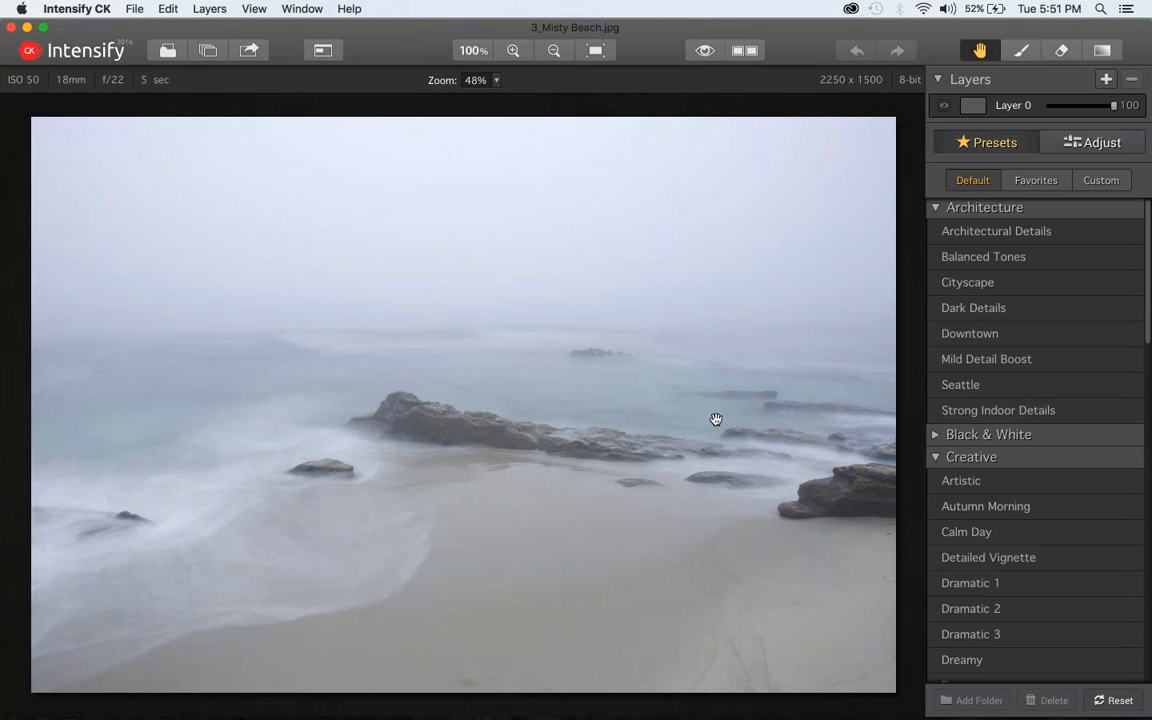
# Apply the Mega Details preset from Detail Enhancement to the beach photo and set its amount to 57
pyautogui.scroll(-5, 1148, 606)
pyautogui.scroll(-2, 1148, 606)
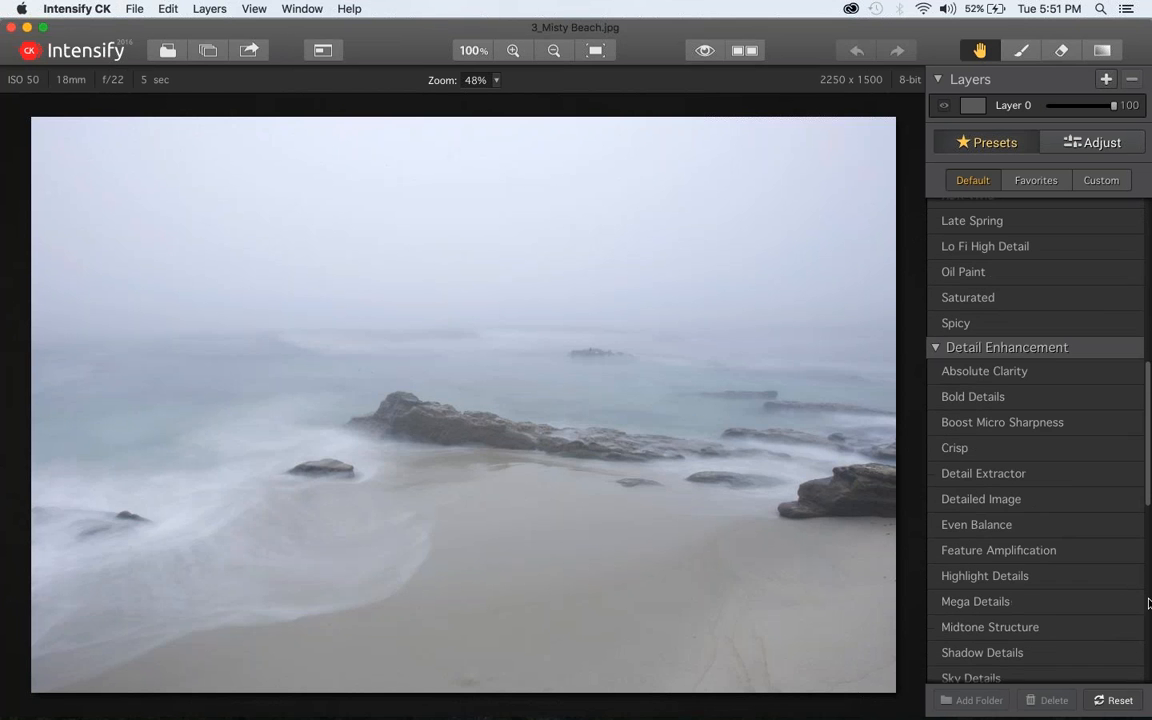
pyautogui.scroll(-1, 1054, 530)
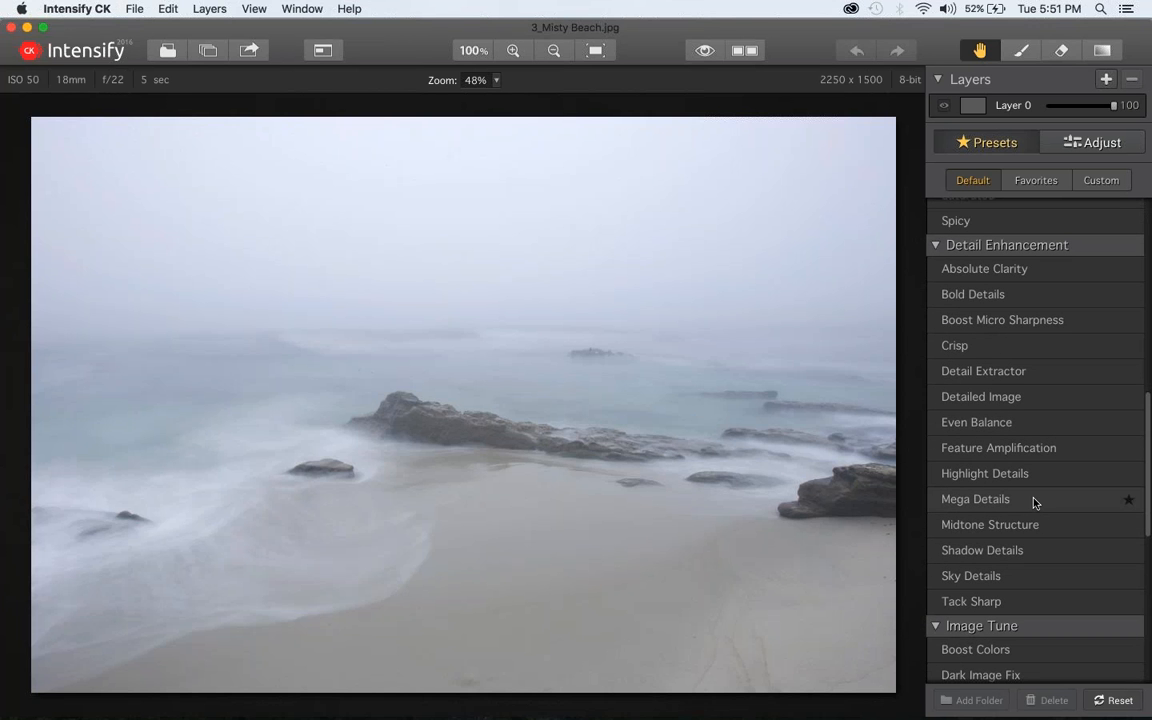
pyautogui.click(1035, 502)
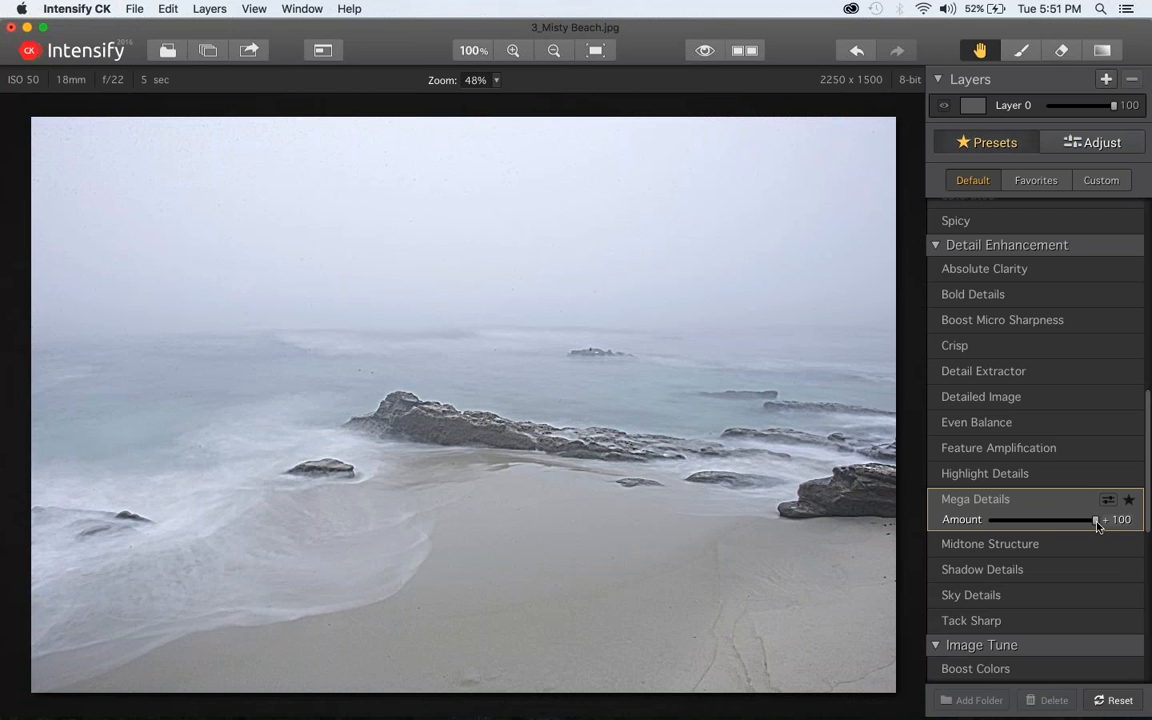
pyautogui.moveTo(1094, 522); pyautogui.dragTo(1049, 520)
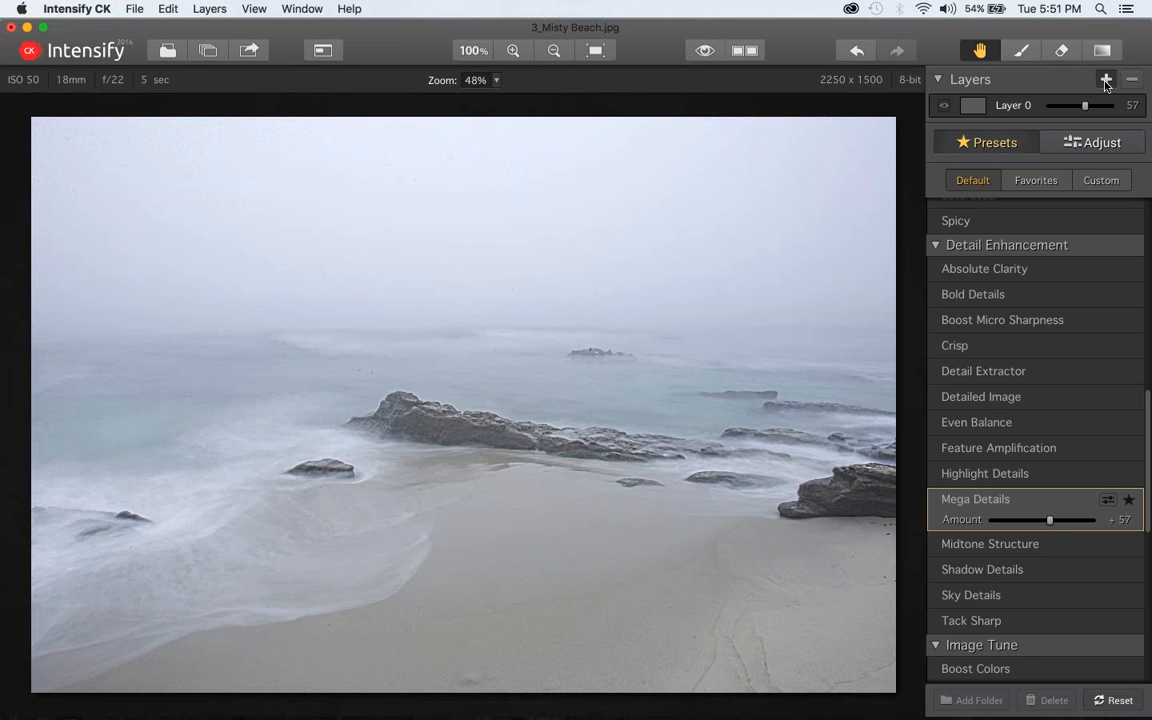
# Add a new layer and undo it, and set the Mega Details amount to 84
pyautogui.click(1106, 80)
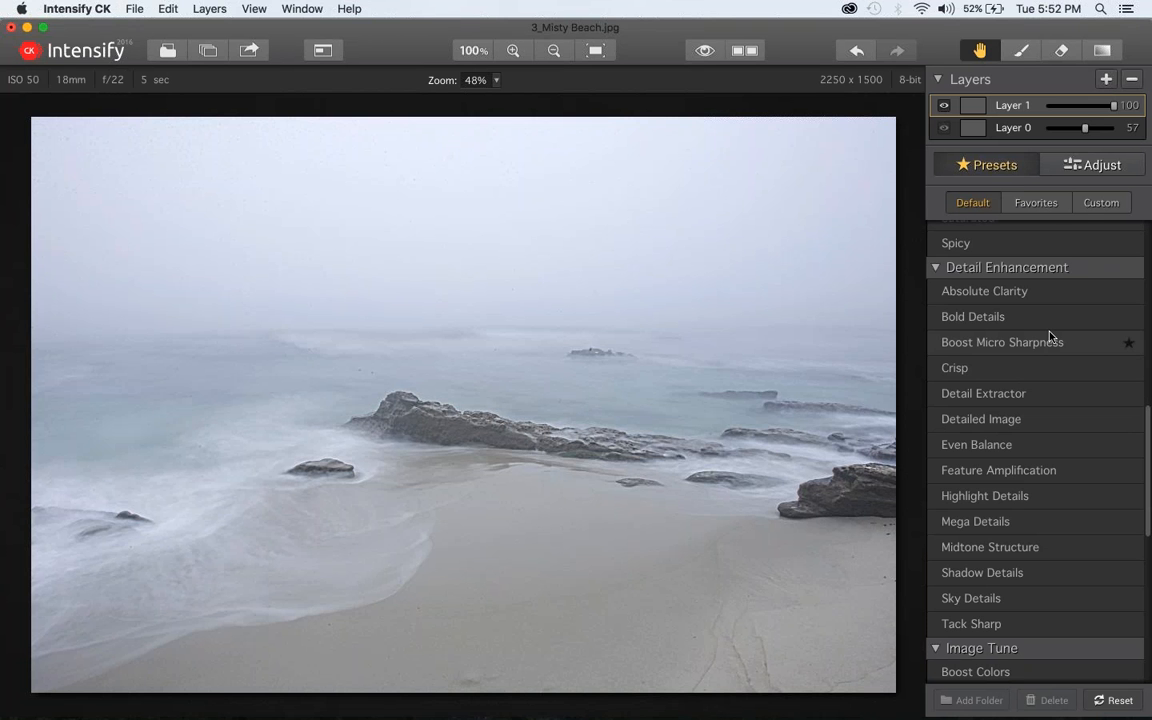
pyautogui.press('super+z')
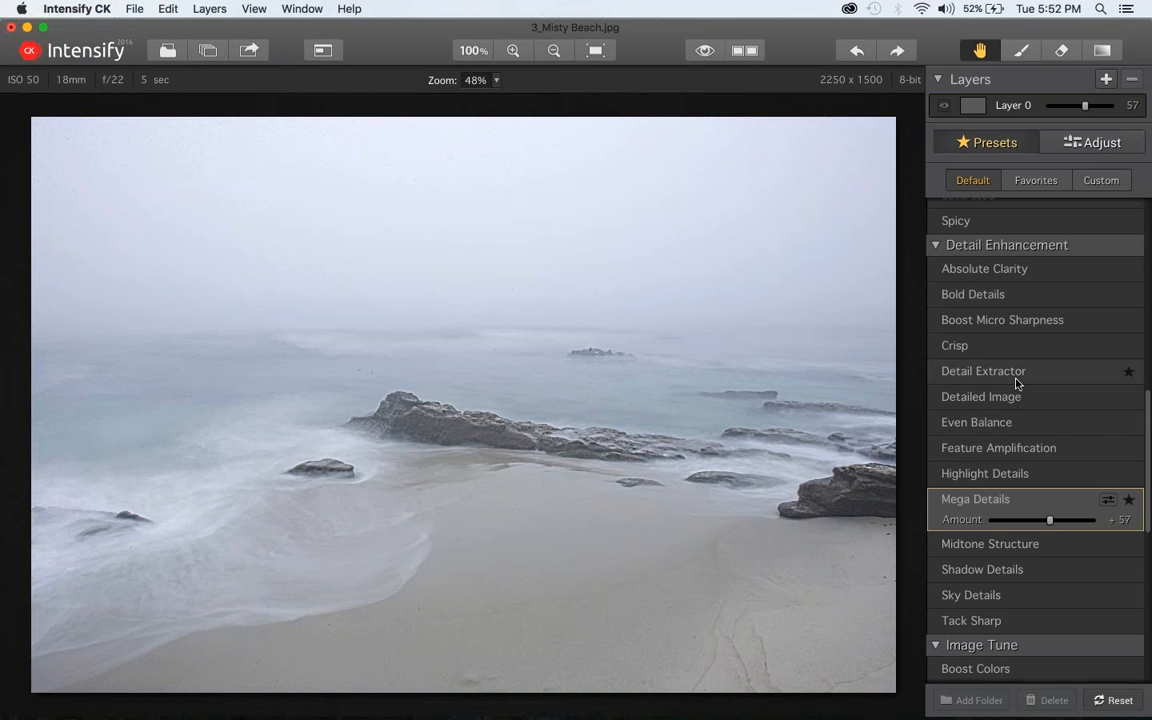
pyautogui.moveTo(1058, 524); pyautogui.dragTo(1077, 524)
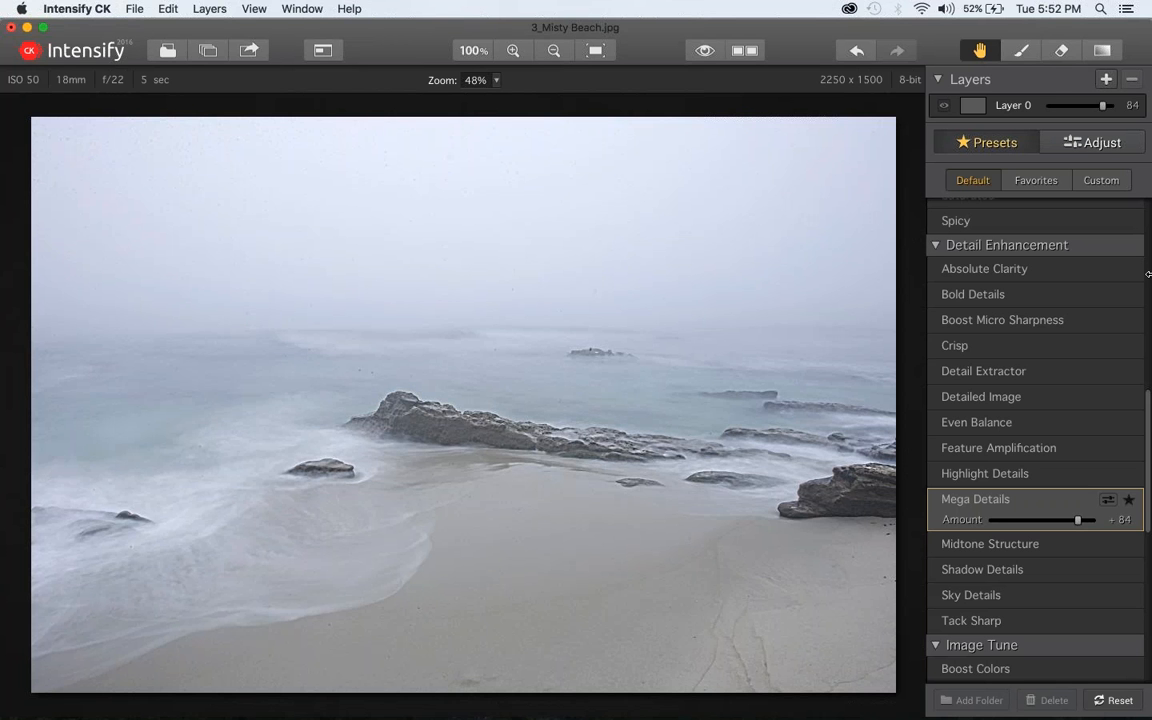
# Erase the effect along the upper edge of the sky with a size 106 mask eraser at 68 opacity
pyautogui.click(1022, 53)
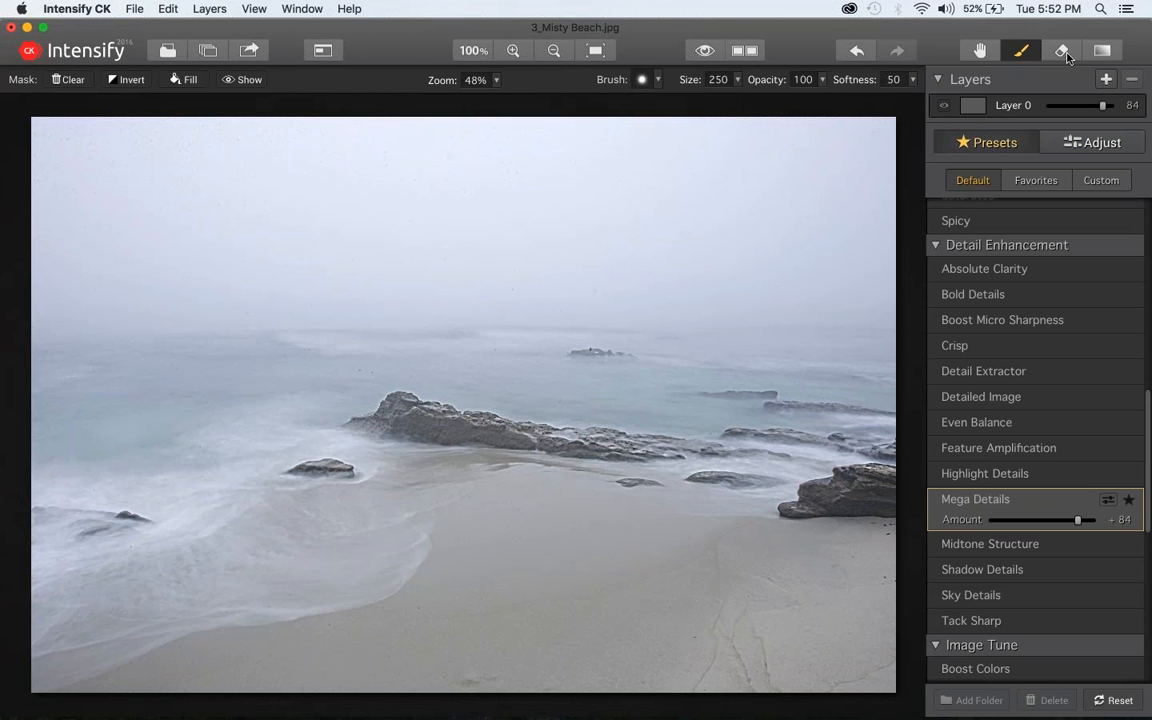
pyautogui.click(1062, 52)
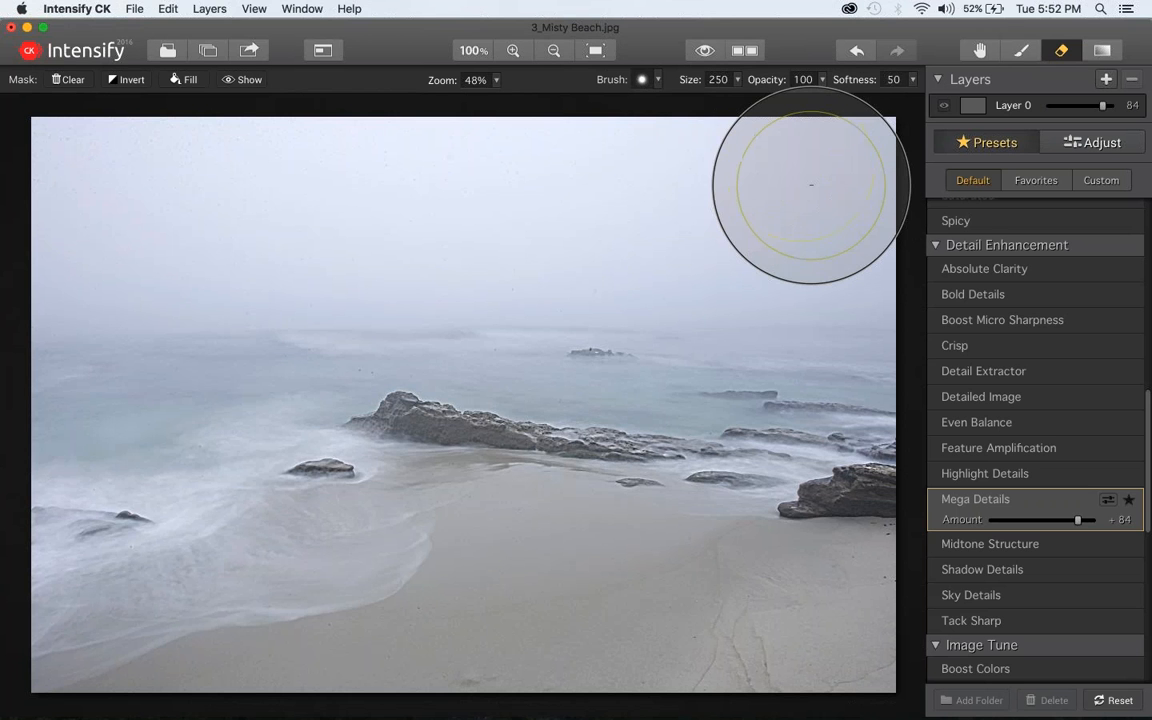
pyautogui.scroll(-10, 811, 185)
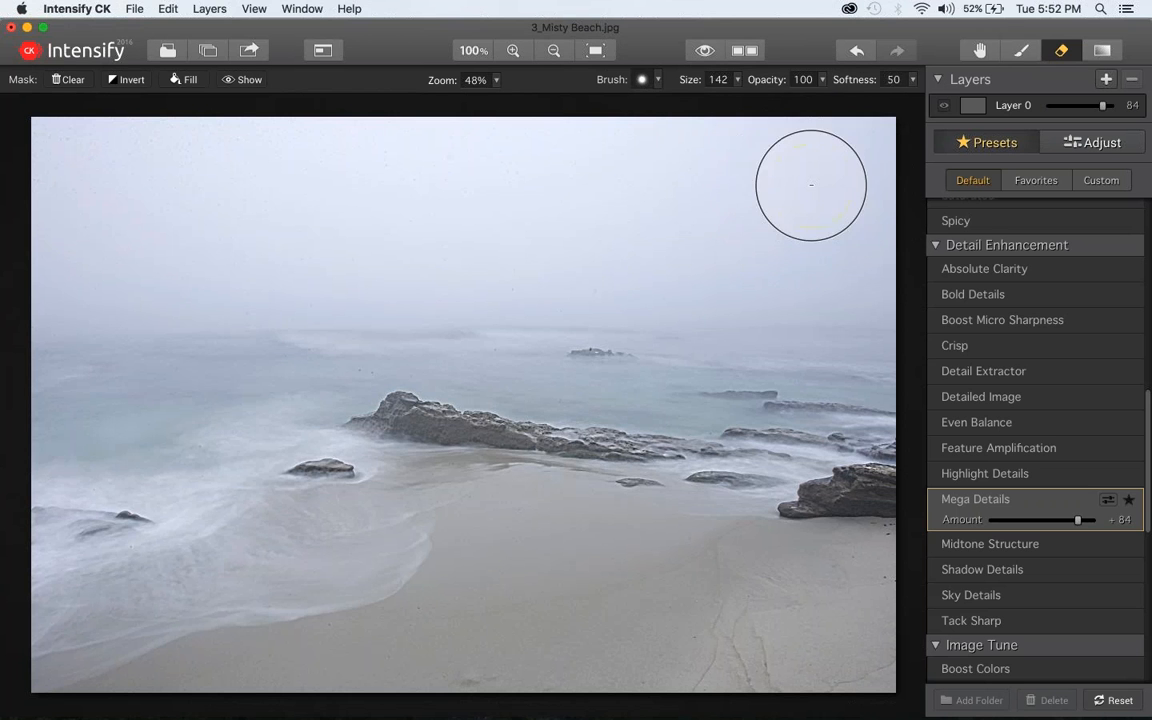
pyautogui.click(821, 80)
pyautogui.moveTo(828, 95); pyautogui.dragTo(802, 95)
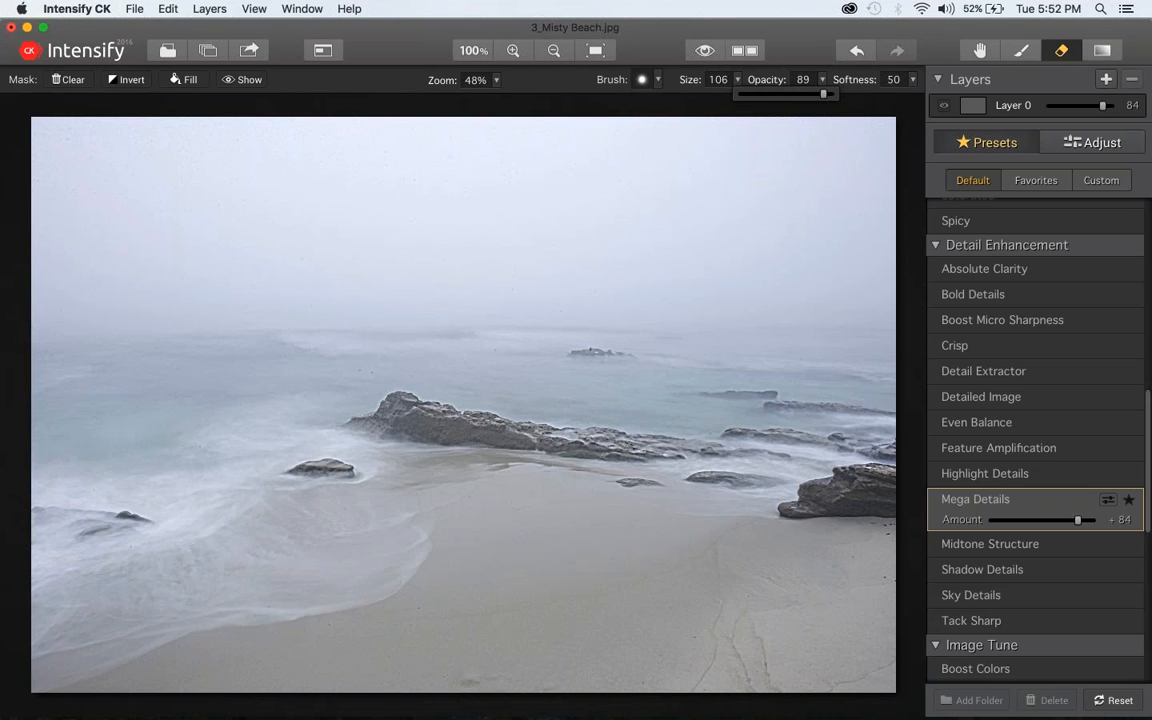
pyautogui.moveTo(869, 147)
pyautogui.mouseDown()
pyautogui.moveTo(567, 142)
pyautogui.moveTo(374, 116)
pyautogui.moveTo(122, 136)
pyautogui.moveTo(3, 168)
pyautogui.moveTo(158, 187)
pyautogui.moveTo(231, 177)
pyautogui.moveTo(57, 144)
pyautogui.moveTo(185, 152)
pyautogui.mouseUp()
pyautogui.rightClick(176, 148)
pyautogui.click(46, 147)
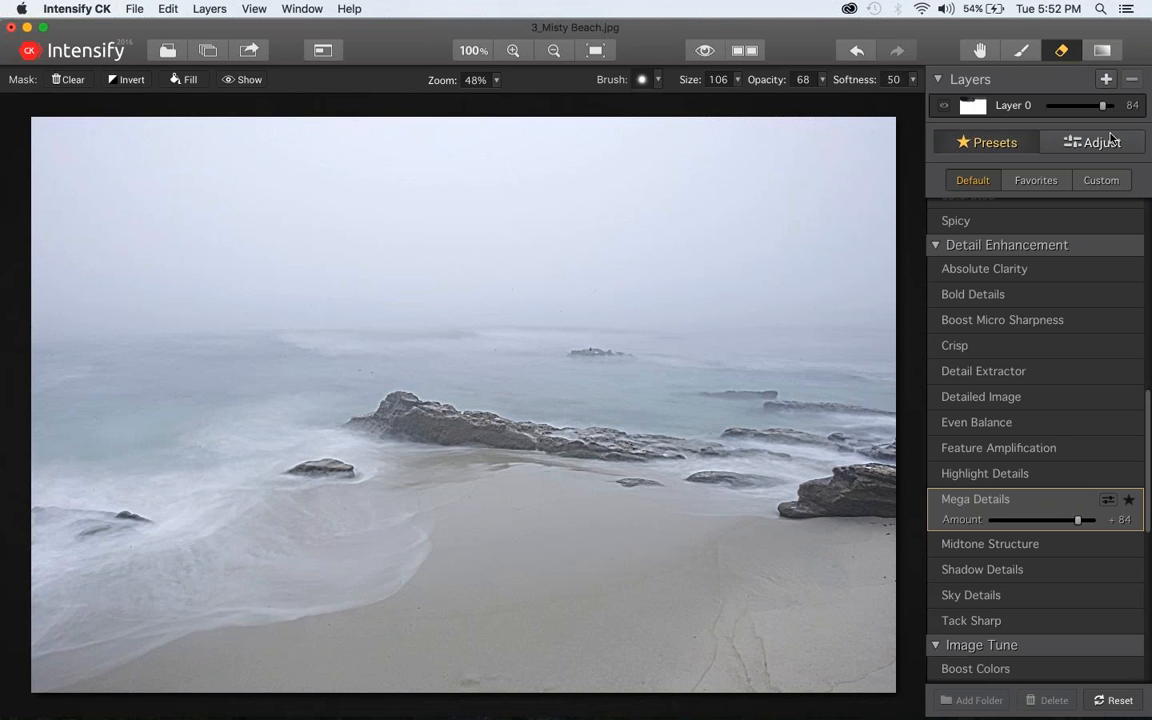
# Switch Layer 0 to the Absolute Clarity preset and apply the Dreamy preset on a new layer above it
pyautogui.click(1062, 270)
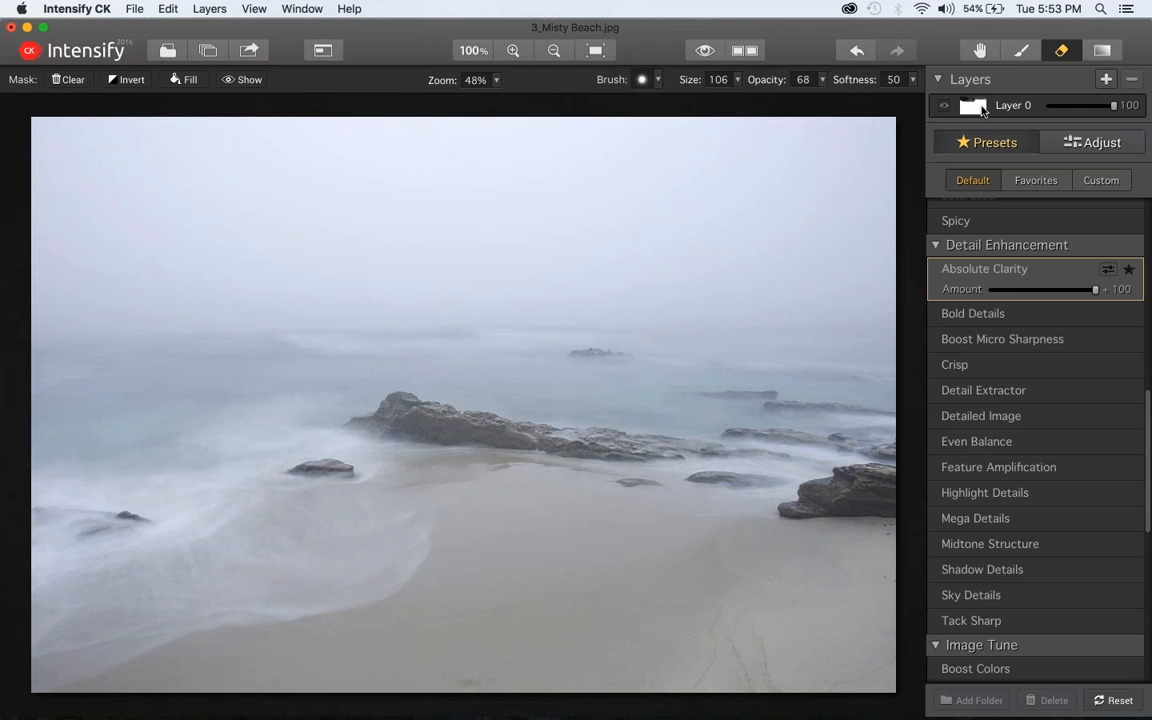
pyautogui.click(1107, 79)
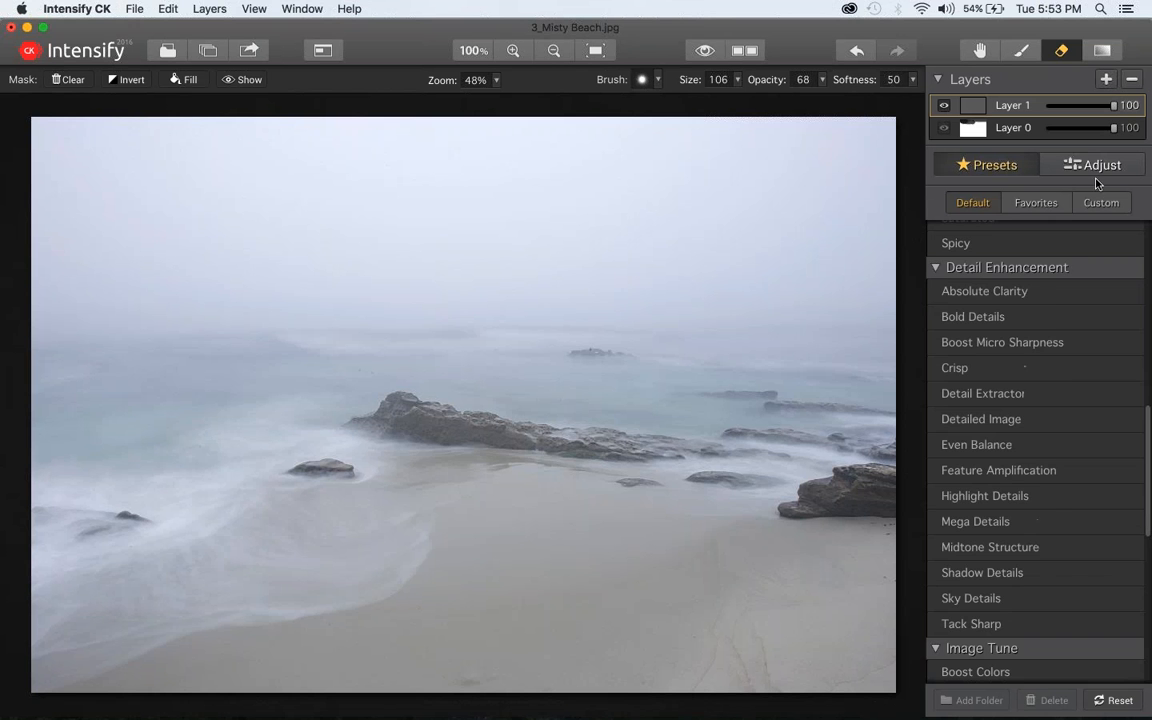
pyautogui.scroll(10, 1065, 381)
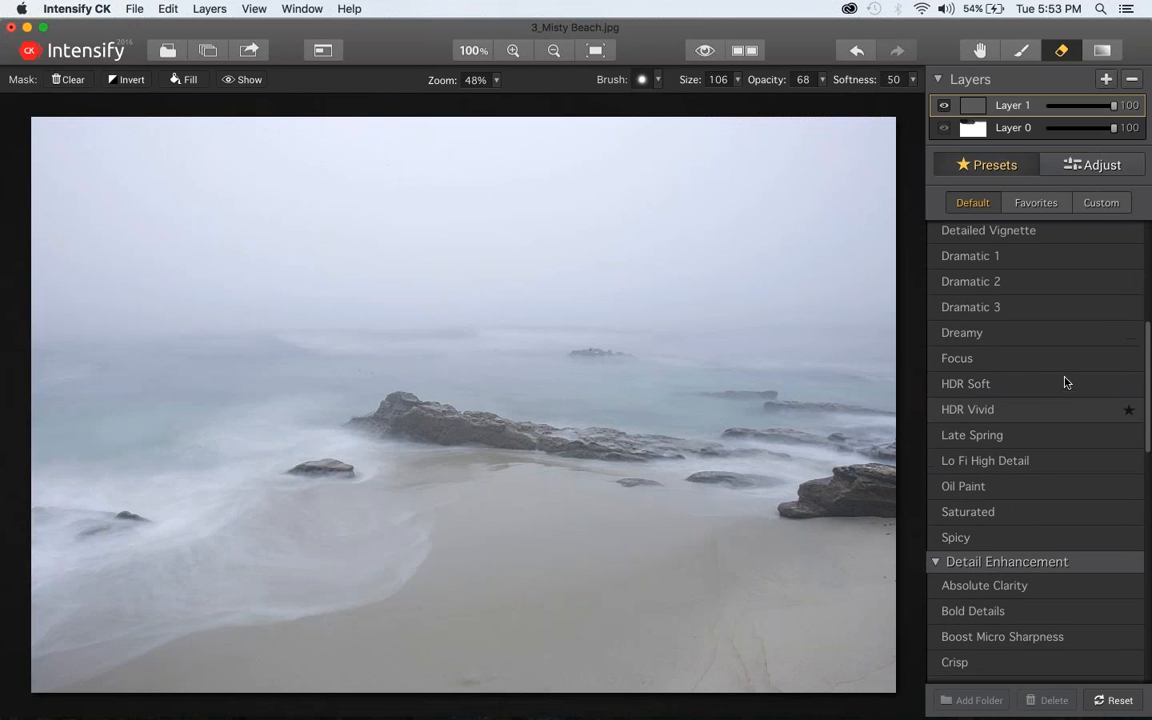
pyautogui.click(1036, 340)
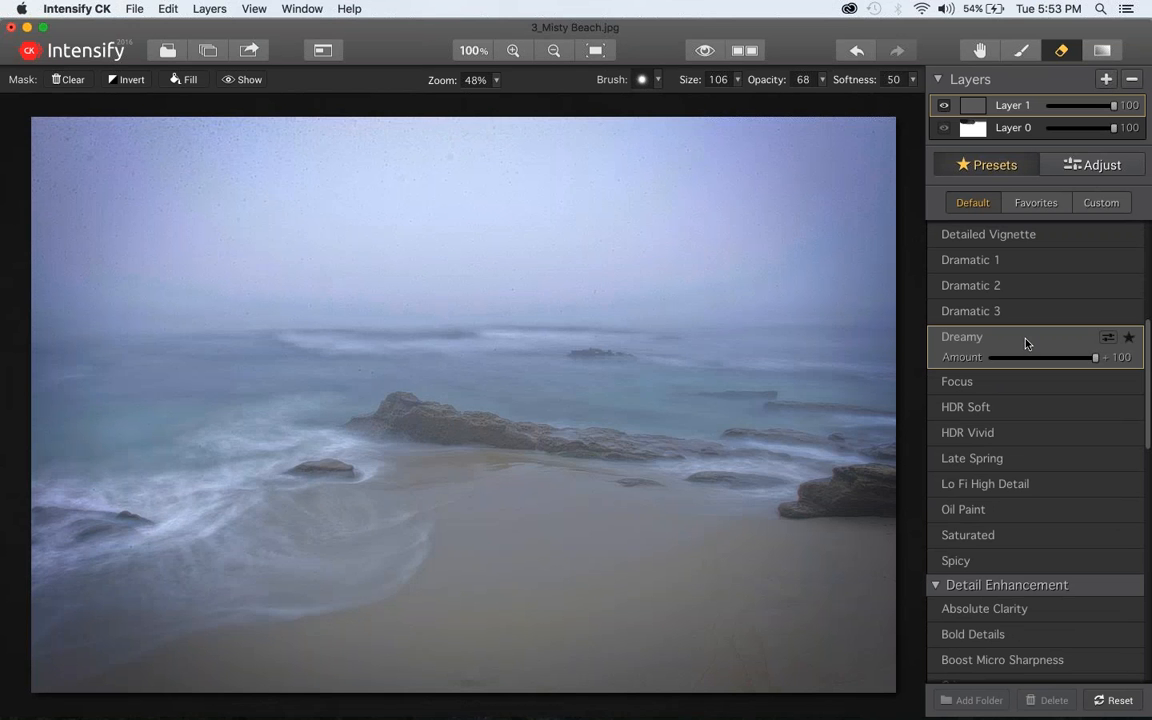
# Select Layer 0 and erase more of its effect from the upper sky with the mask eraser at 41 opacity
pyautogui.click(969, 130)
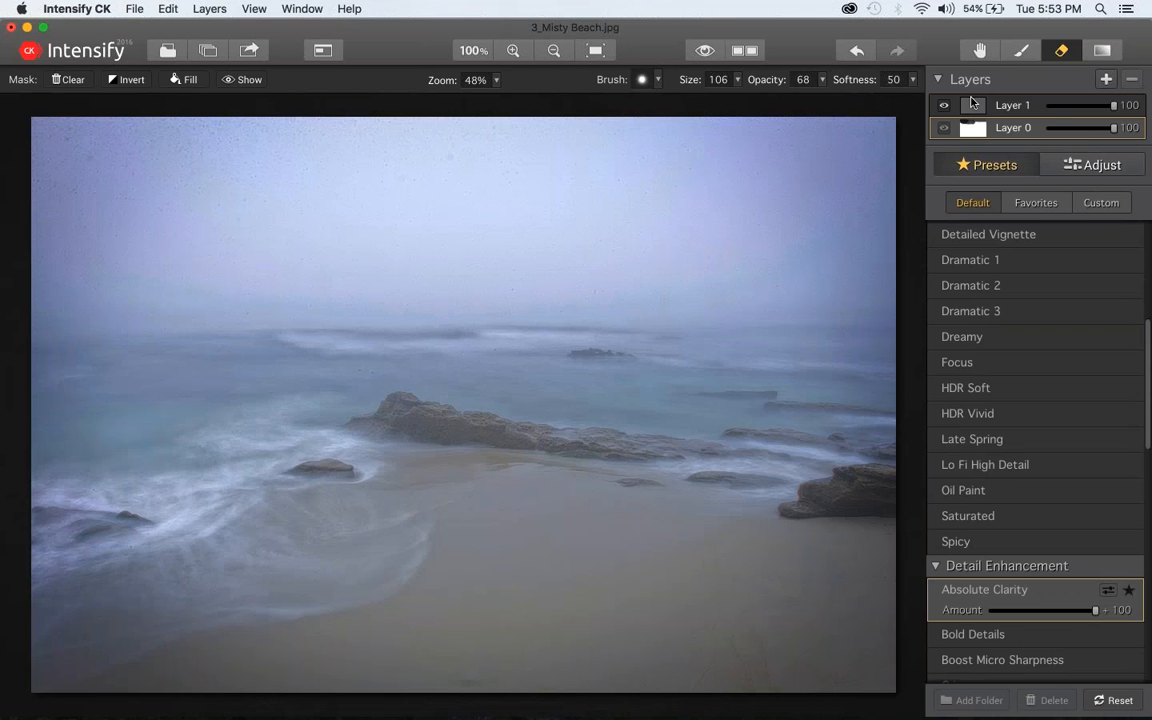
pyautogui.rightClick(975, 104)
pyautogui.click(974, 98)
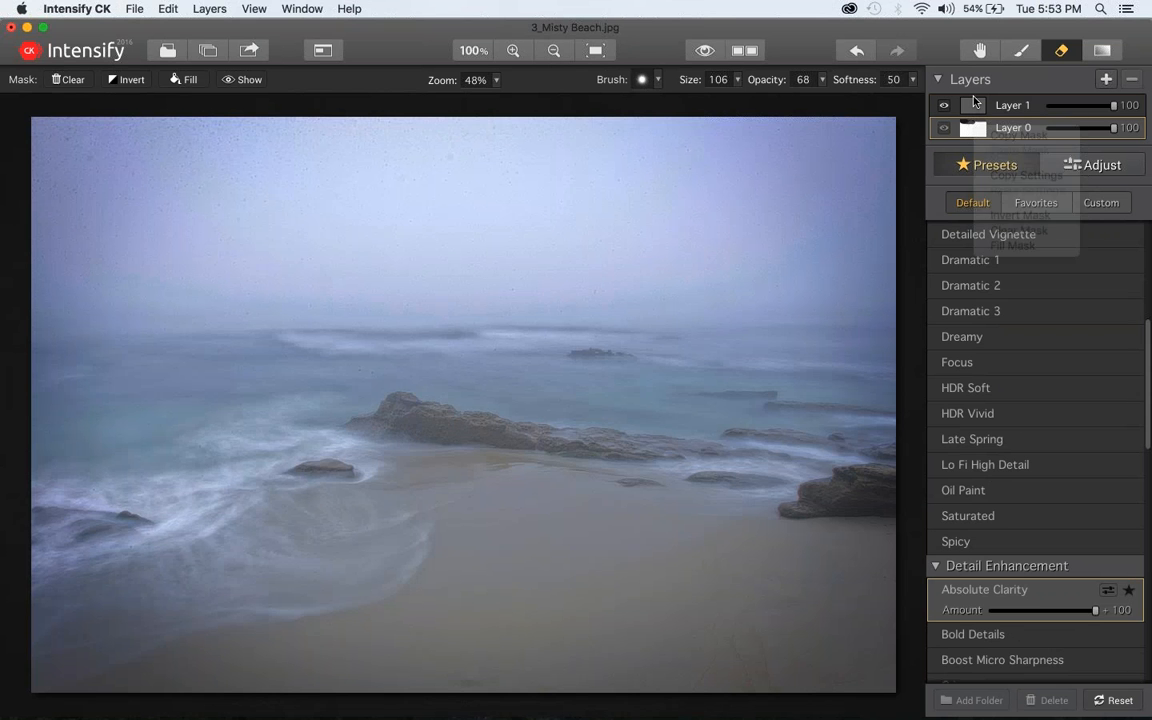
pyautogui.click(1060, 50)
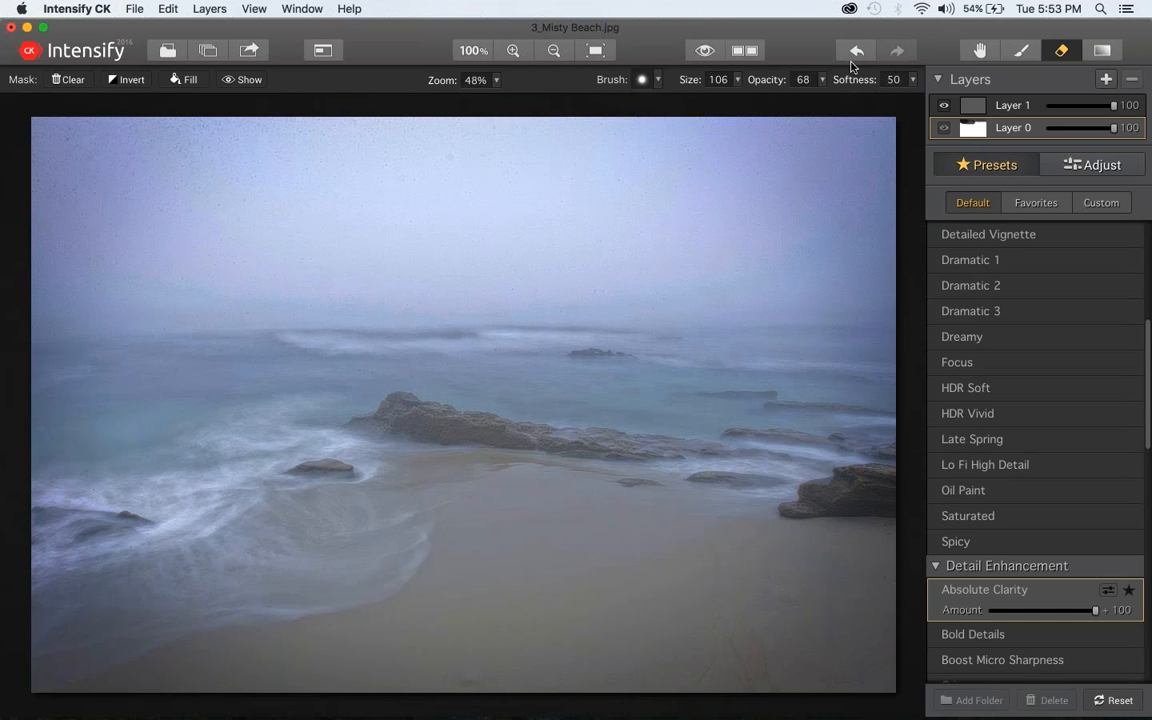
pyautogui.click(750, 79)
pyautogui.moveTo(803, 93); pyautogui.dragTo(777, 93)
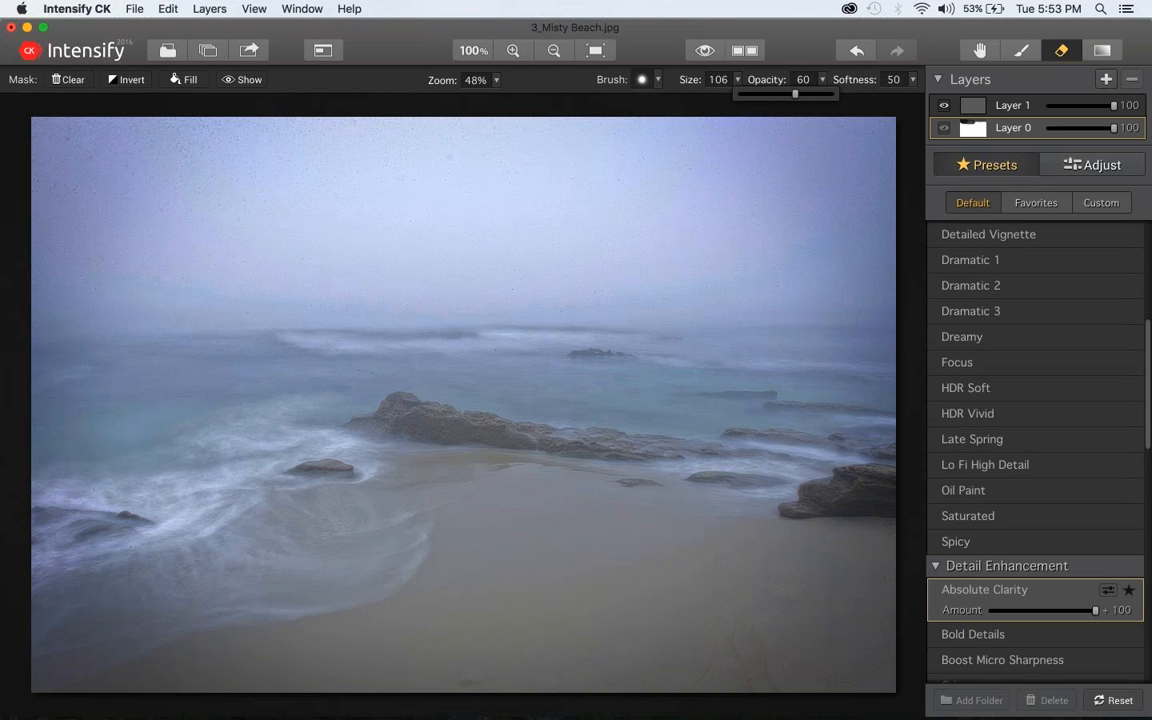
pyautogui.moveTo(304, 142)
pyautogui.mouseDown()
pyautogui.moveTo(73, 142)
pyautogui.moveTo(593, 121)
pyautogui.mouseUp()
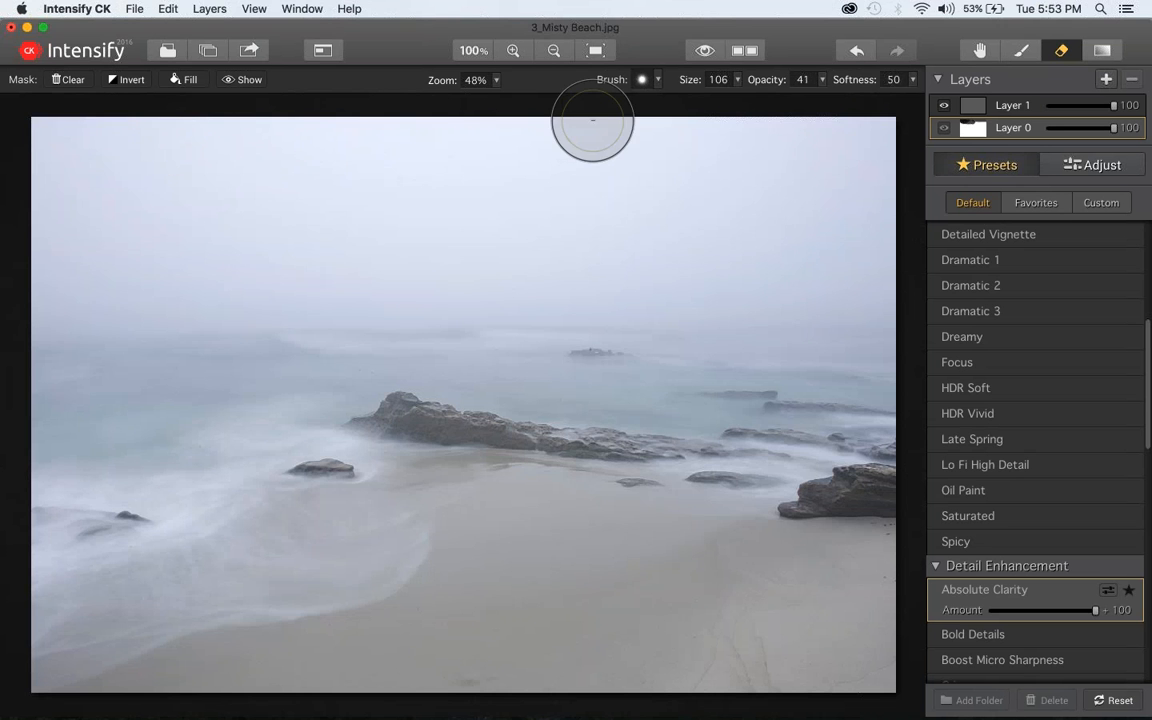
pyautogui.moveTo(265, 150)
pyautogui.mouseDown()
pyautogui.moveTo(100, 149)
pyautogui.moveTo(289, 130)
pyautogui.moveTo(71, 141)
pyautogui.moveTo(132, 126)
pyautogui.moveTo(322, 131)
pyautogui.moveTo(236, 144)
pyautogui.mouseUp()
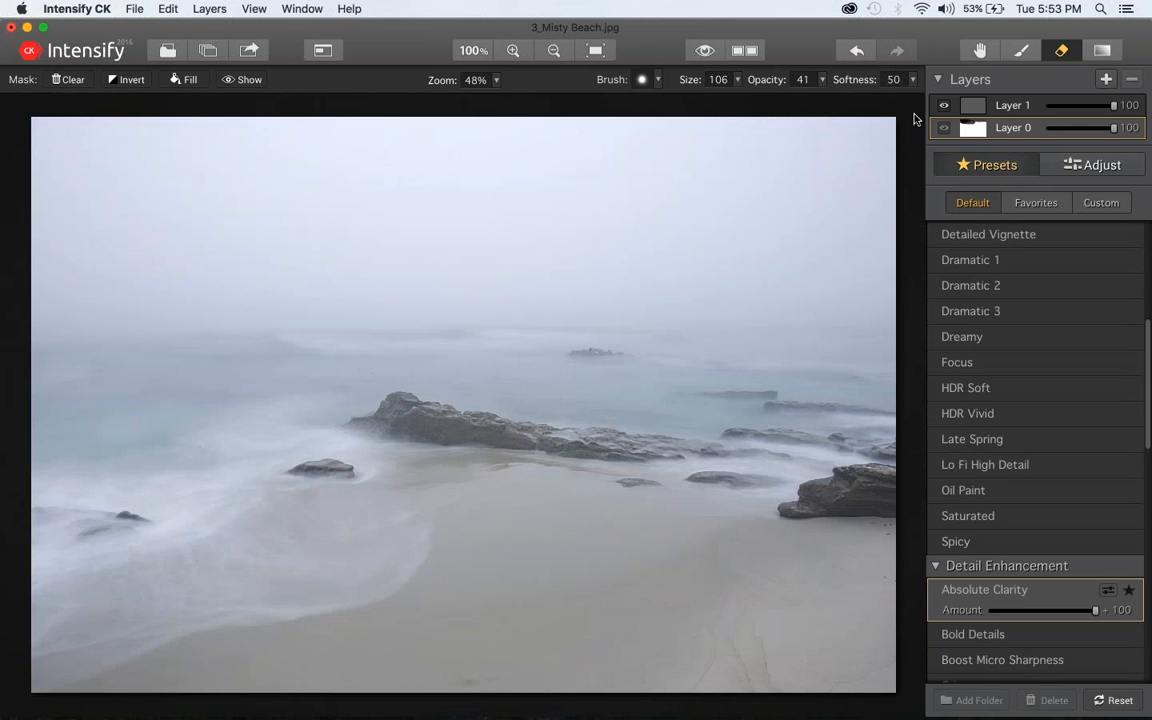
# Set the mask eraser's opacity to 56 and erase another stretch of Layer 0's effect in the upper sky
pyautogui.click(822, 82)
pyautogui.click(791, 94)
pyautogui.moveTo(180, 134)
pyautogui.mouseDown()
pyautogui.moveTo(227, 130)
pyautogui.moveTo(193, 150)
pyautogui.moveTo(134, 149)
pyautogui.moveTo(381, 165)
pyautogui.mouseUp()
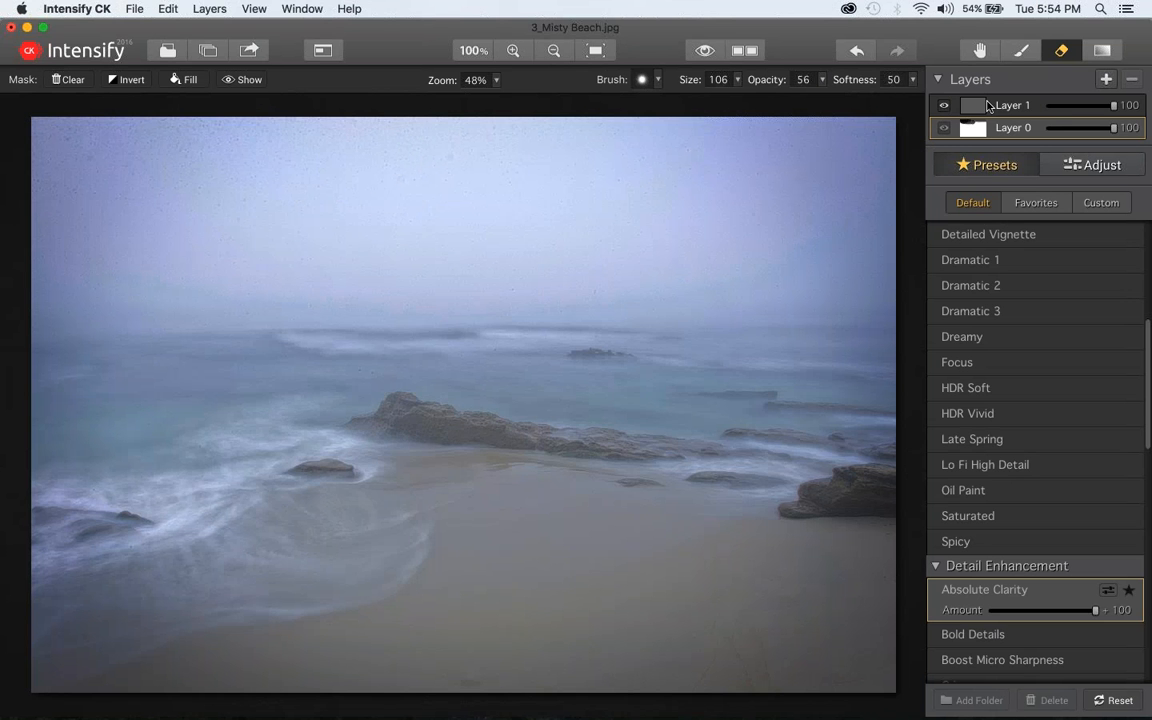
# Select Layer 1 and erase part of its Dreamy effect across the sky with the mask eraser at 22 opacity
pyautogui.click(1029, 110)
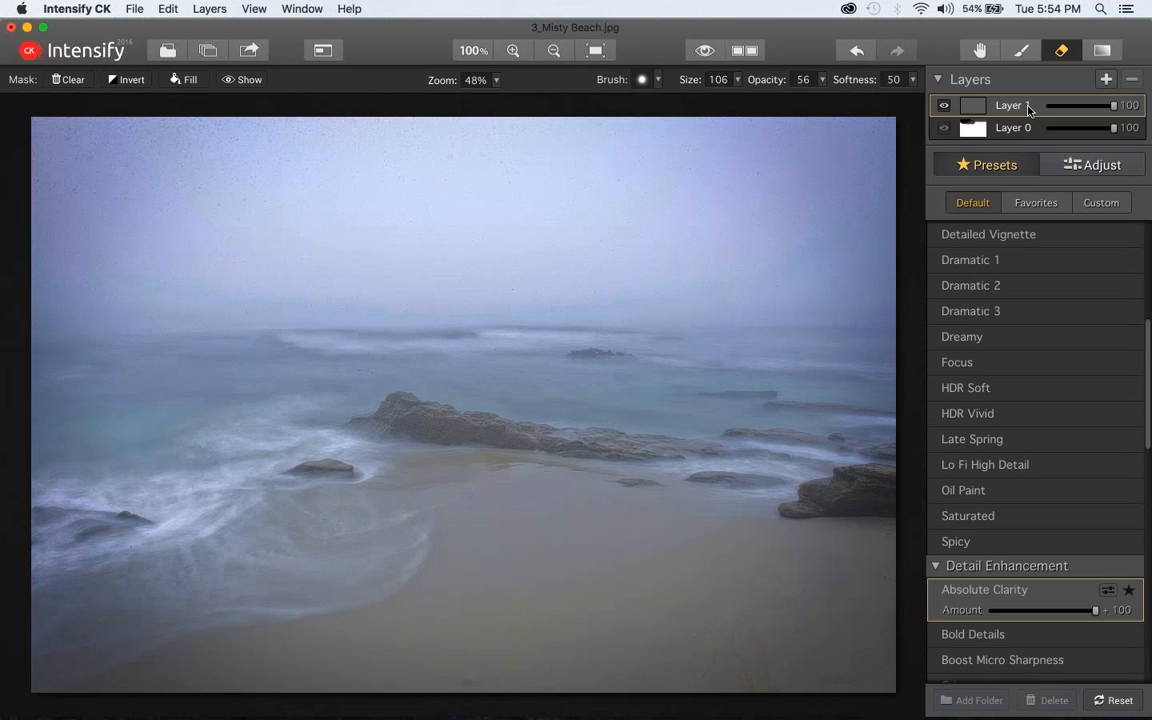
pyautogui.moveTo(368, 134)
pyautogui.mouseDown()
pyautogui.moveTo(71, 116)
pyautogui.moveTo(31, 129)
pyautogui.moveTo(116, 170)
pyautogui.moveTo(359, 158)
pyautogui.mouseUp()
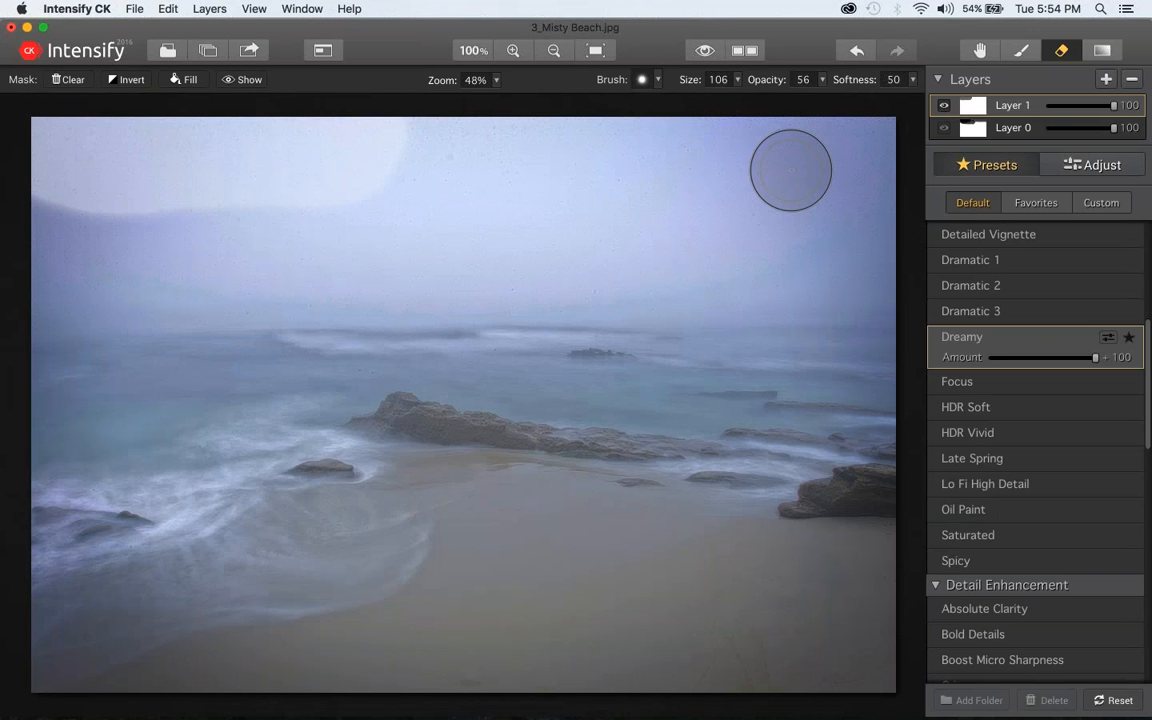
pyautogui.press('super+z')
pyautogui.click(823, 81)
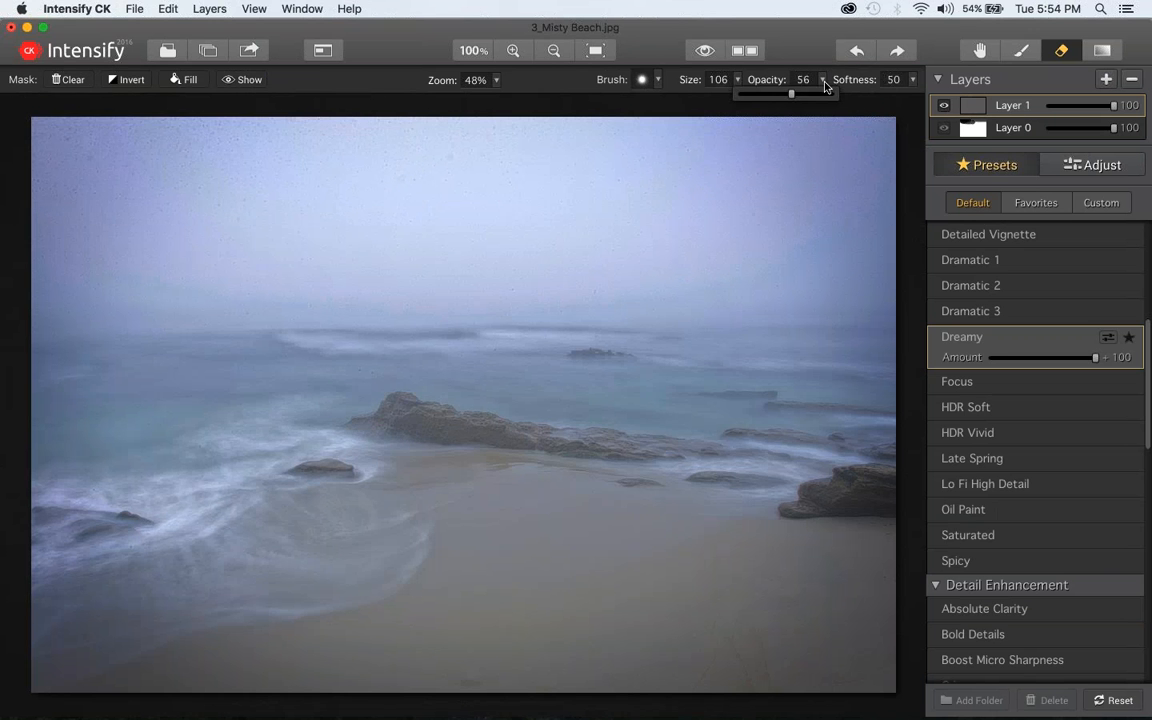
pyautogui.moveTo(792, 94); pyautogui.dragTo(758, 94)
pyautogui.moveTo(443, 143)
pyautogui.mouseDown()
pyautogui.moveTo(27, 141)
pyautogui.moveTo(19, 189)
pyautogui.moveTo(124, 194)
pyautogui.moveTo(114, 205)
pyautogui.moveTo(133, 238)
pyautogui.moveTo(153, 240)
pyautogui.moveTo(83, 244)
pyautogui.moveTo(491, 270)
pyautogui.moveTo(688, 248)
pyautogui.moveTo(805, 208)
pyautogui.moveTo(893, 160)
pyautogui.moveTo(860, 136)
pyautogui.moveTo(630, 167)
pyautogui.moveTo(442, 170)
pyautogui.moveTo(321, 131)
pyautogui.mouseUp()
pyautogui.moveTo(531, 164)
pyautogui.mouseDown()
pyautogui.moveTo(406, 201)
pyautogui.moveTo(134, 188)
pyautogui.mouseUp()
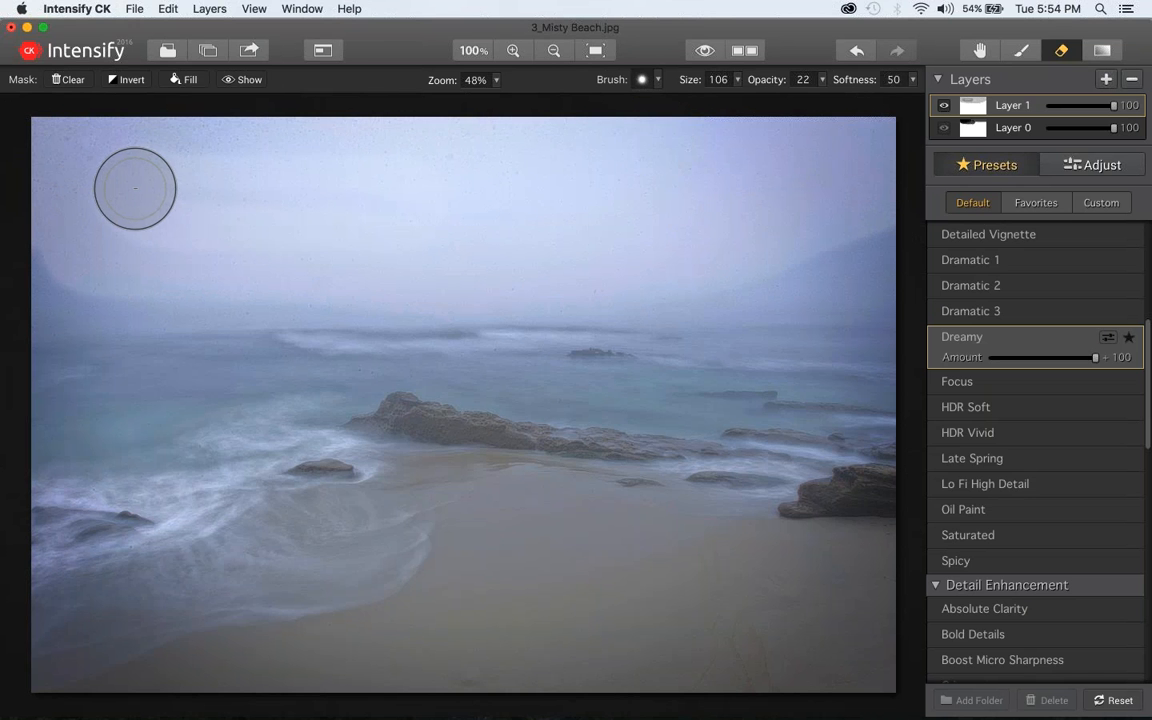
pyautogui.press('super+z')
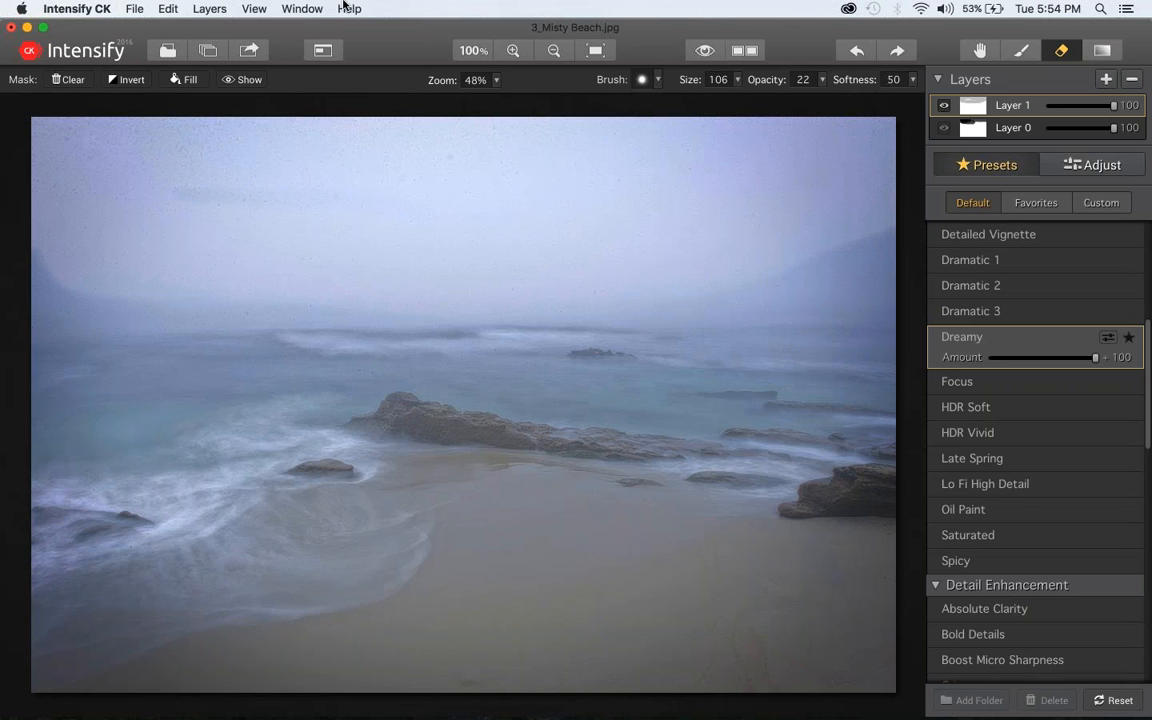
# Examine the Color Temperature, Basic Tune and Pro Contrast adjustments behind Layer 1's Dreamy preset, and return to the preset list
pyautogui.click(1089, 166)
pyautogui.scroll(-10, 1038, 570)
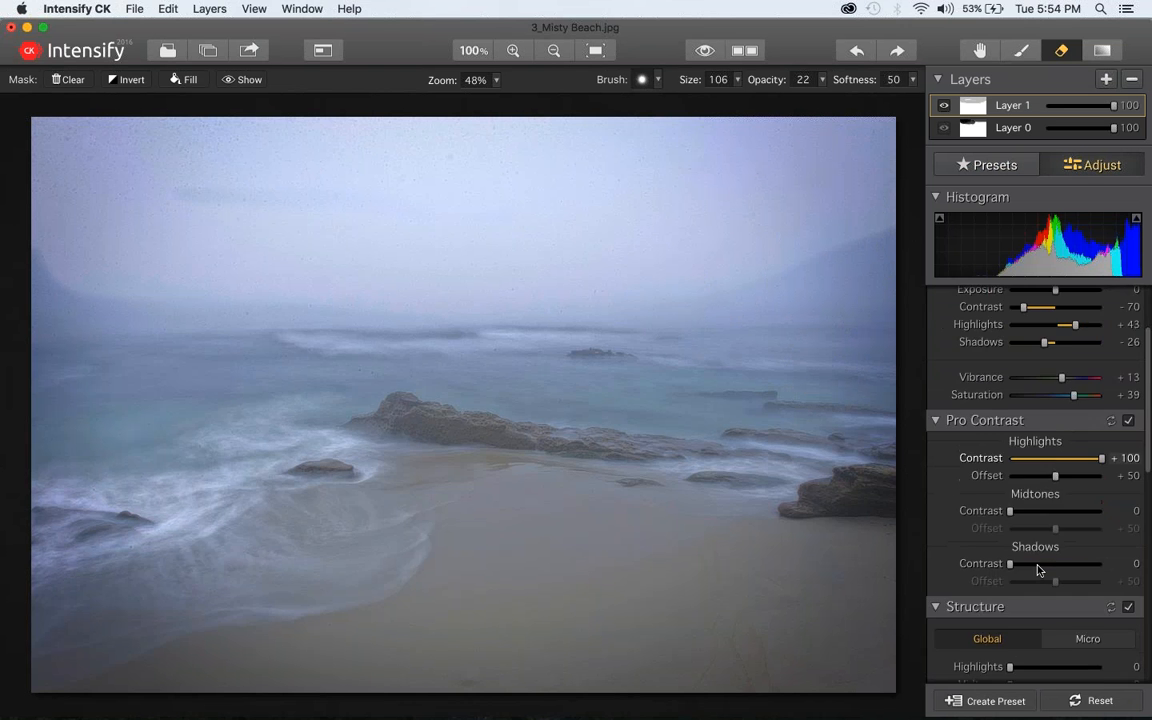
pyautogui.scroll(10, 1038, 570)
pyautogui.scroll(-15, 1038, 570)
pyautogui.scroll(15, 1038, 570)
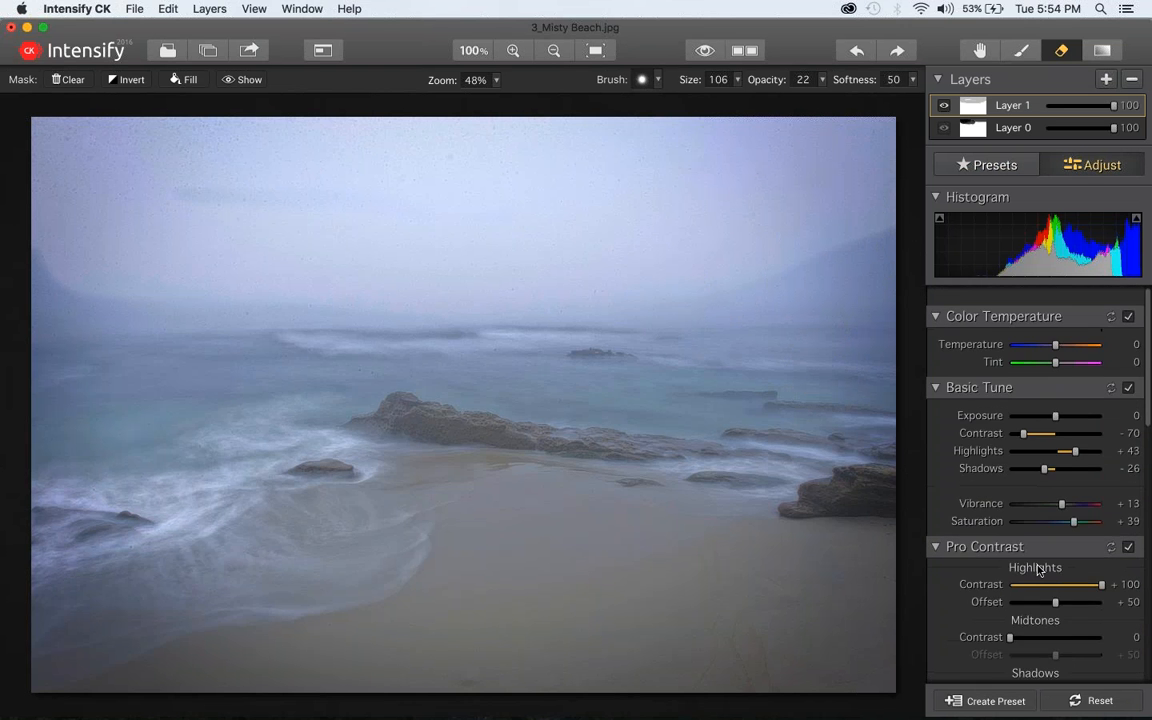
pyautogui.click(1031, 168)
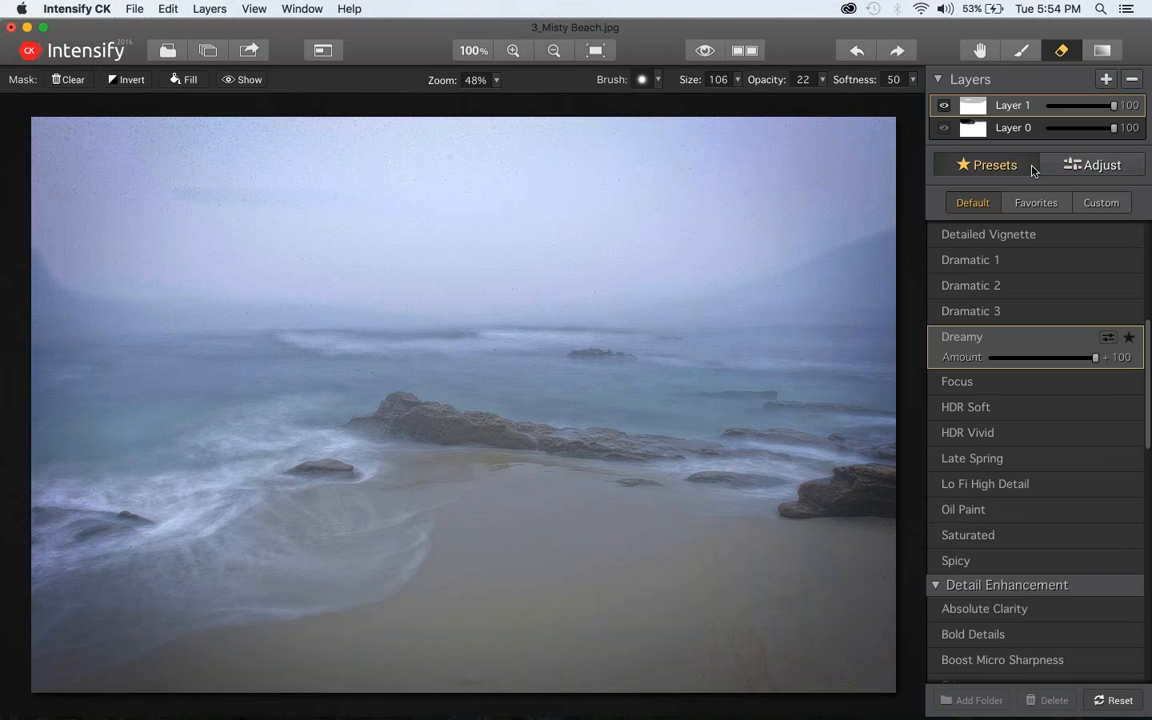
# Close the 3_Misty Beach.jpg image and switch to Adobe Photoshop Lightroom
pyautogui.click(10, 30)
pyautogui.click(533, 146)
pyautogui.moveTo(509, 702)
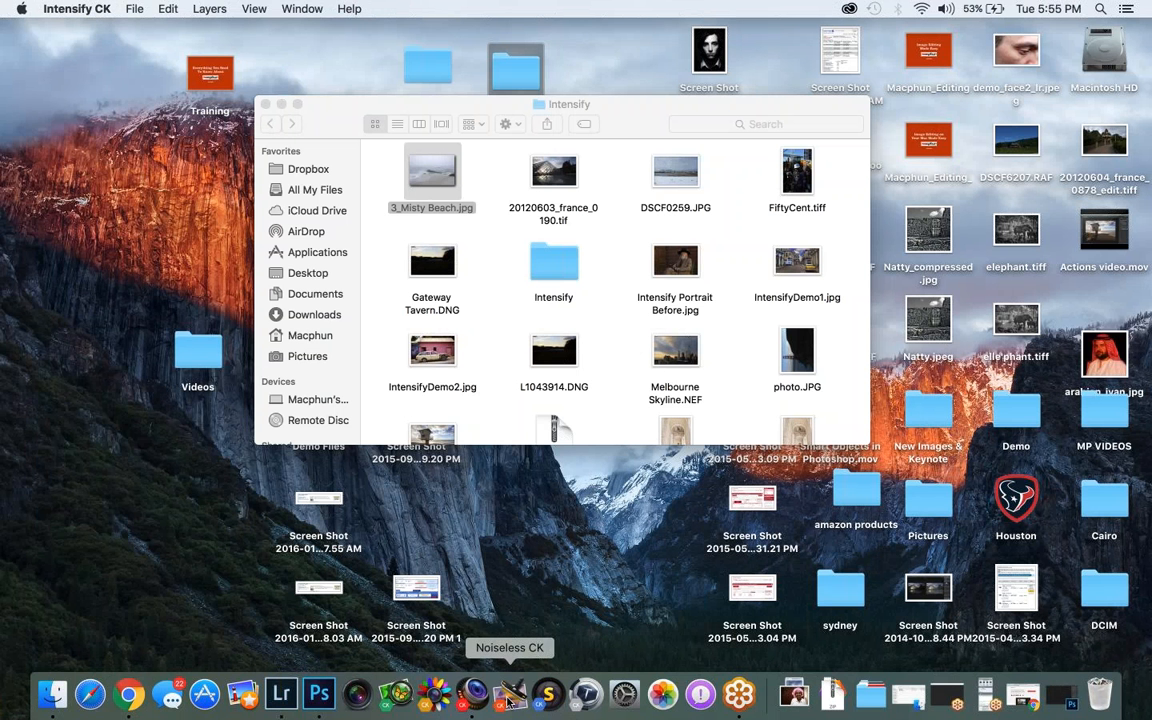
pyautogui.click(281, 698)
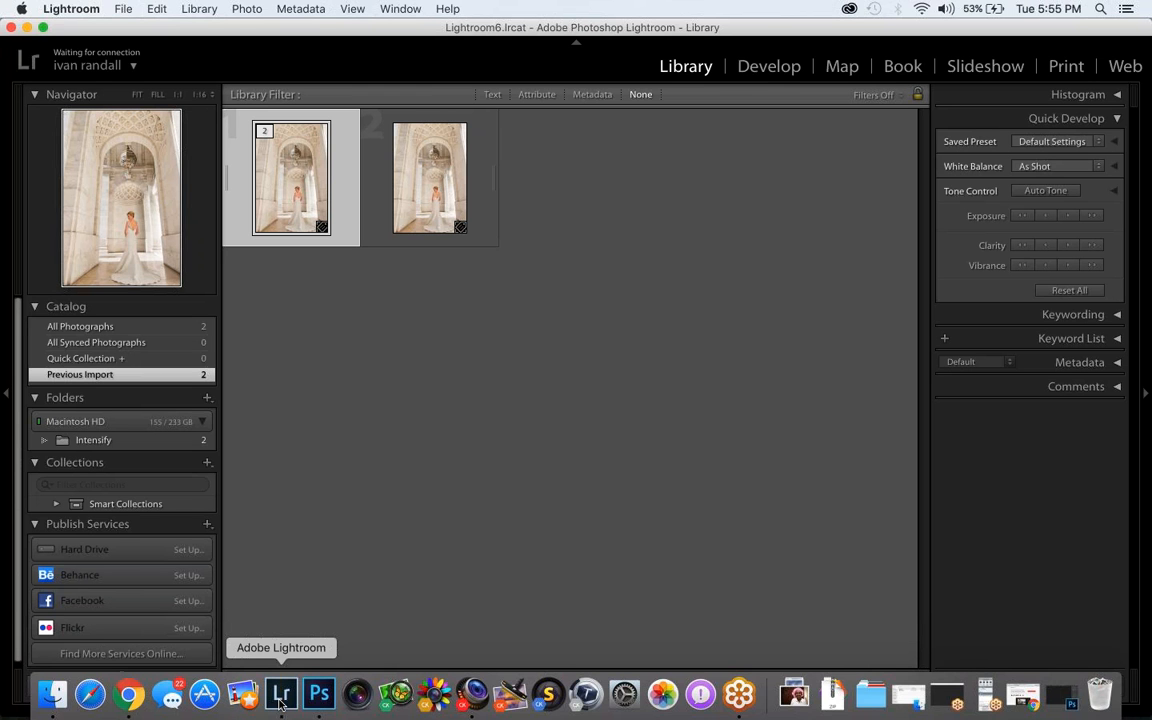
# Send the first wedding photo in the library to Intensify CK, using the Edit a Copy option
pyautogui.rightClick(292, 154)
pyautogui.moveTo(394, 291)
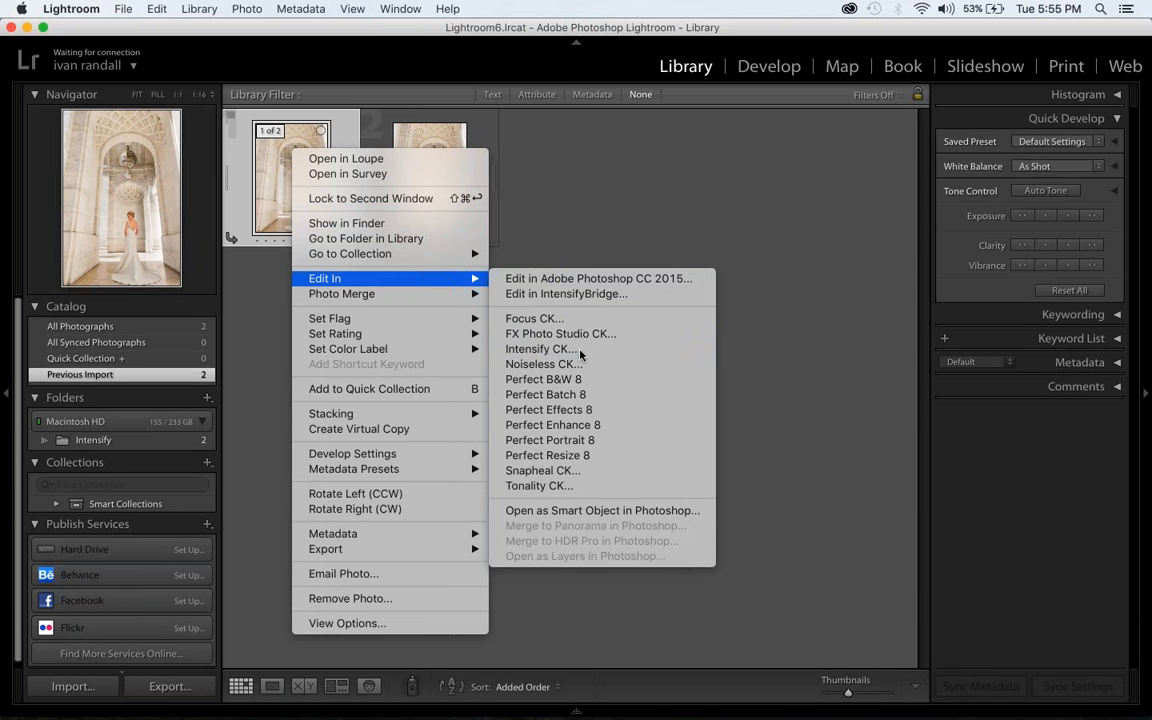
pyautogui.click(580, 352)
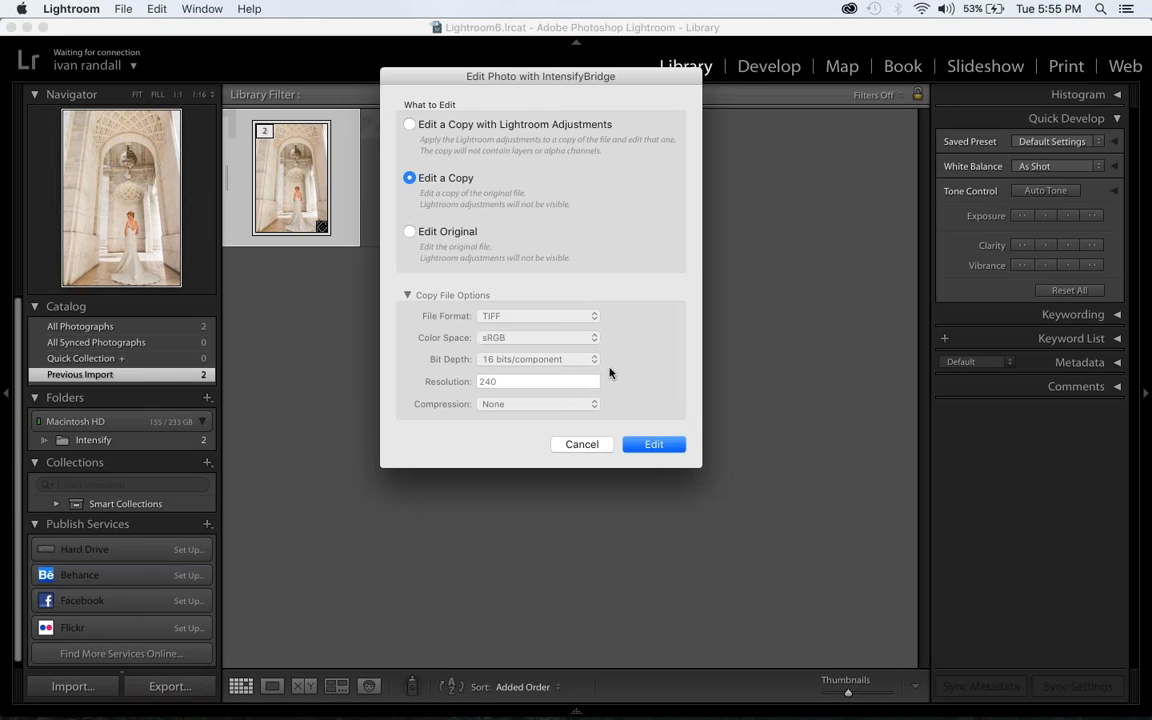
pyautogui.click(654, 444)
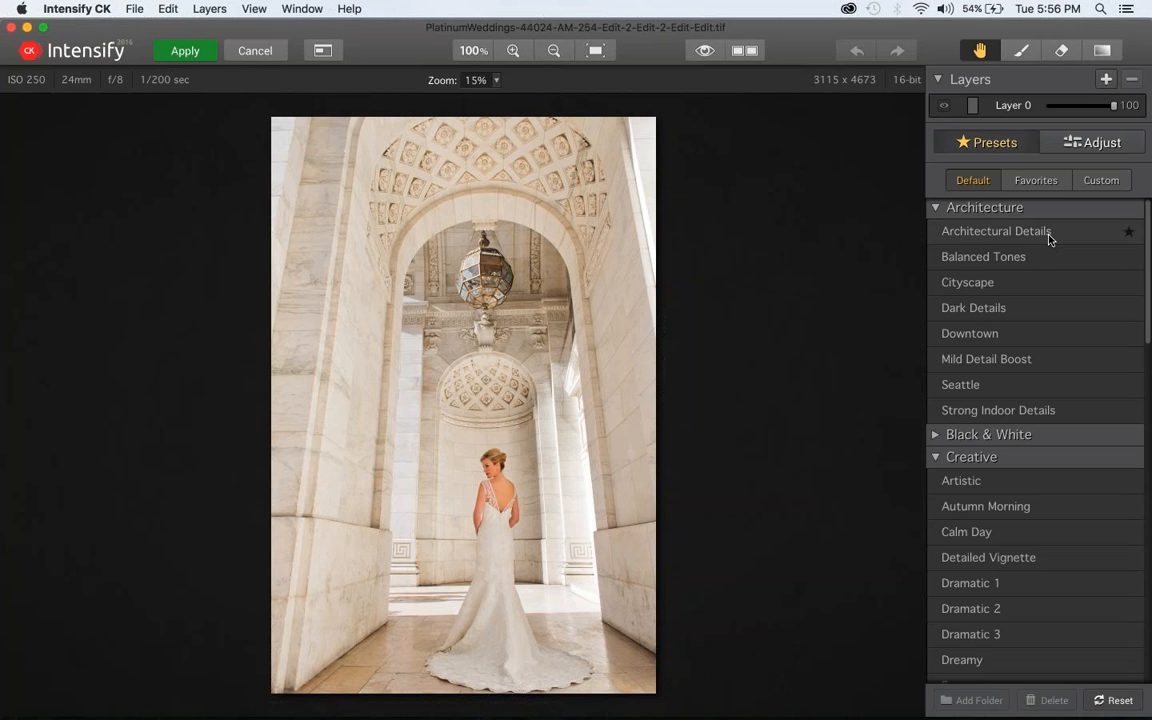
# Try the Architecture presets in turn from Architectural Details onward and apply Strong Indoor Details to the wedding photo
pyautogui.click(988, 234)
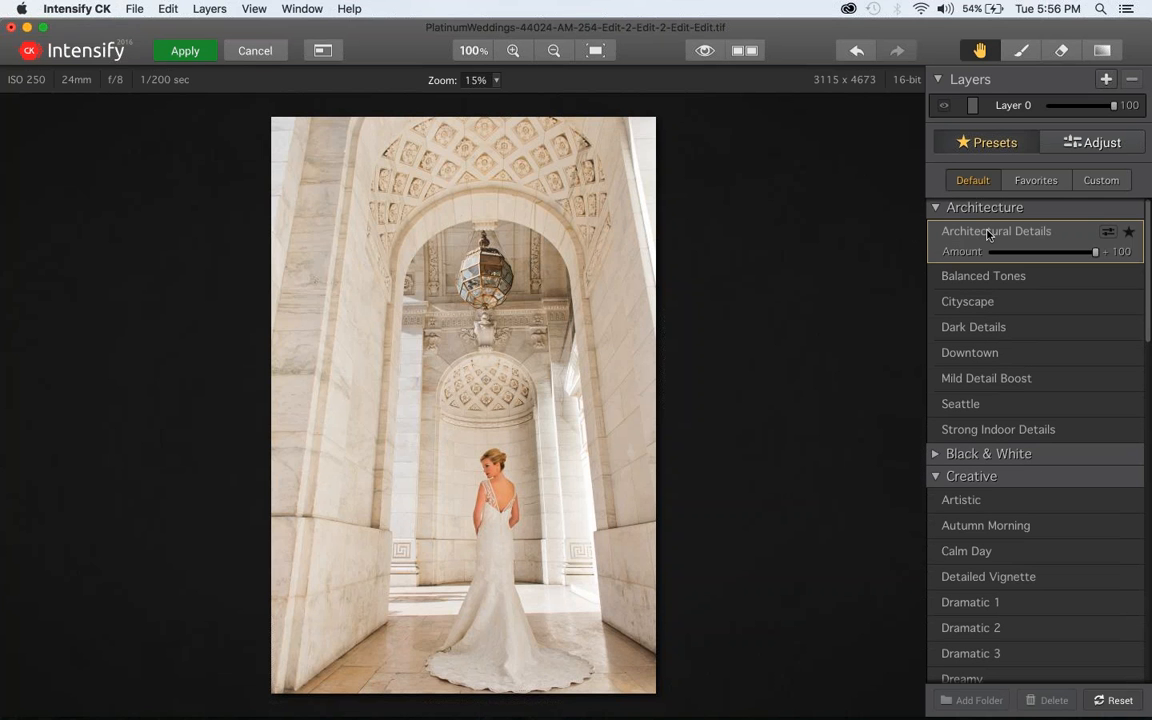
pyautogui.press('Down')
pyautogui.press('Down')
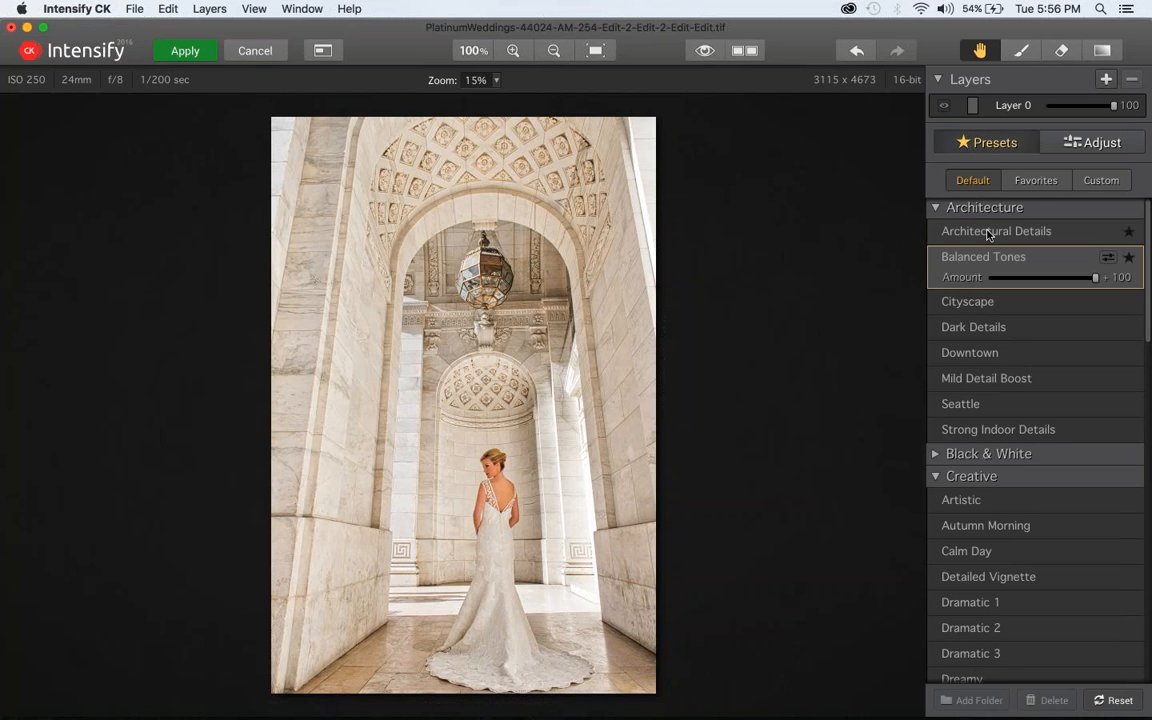
pyautogui.press('Down')
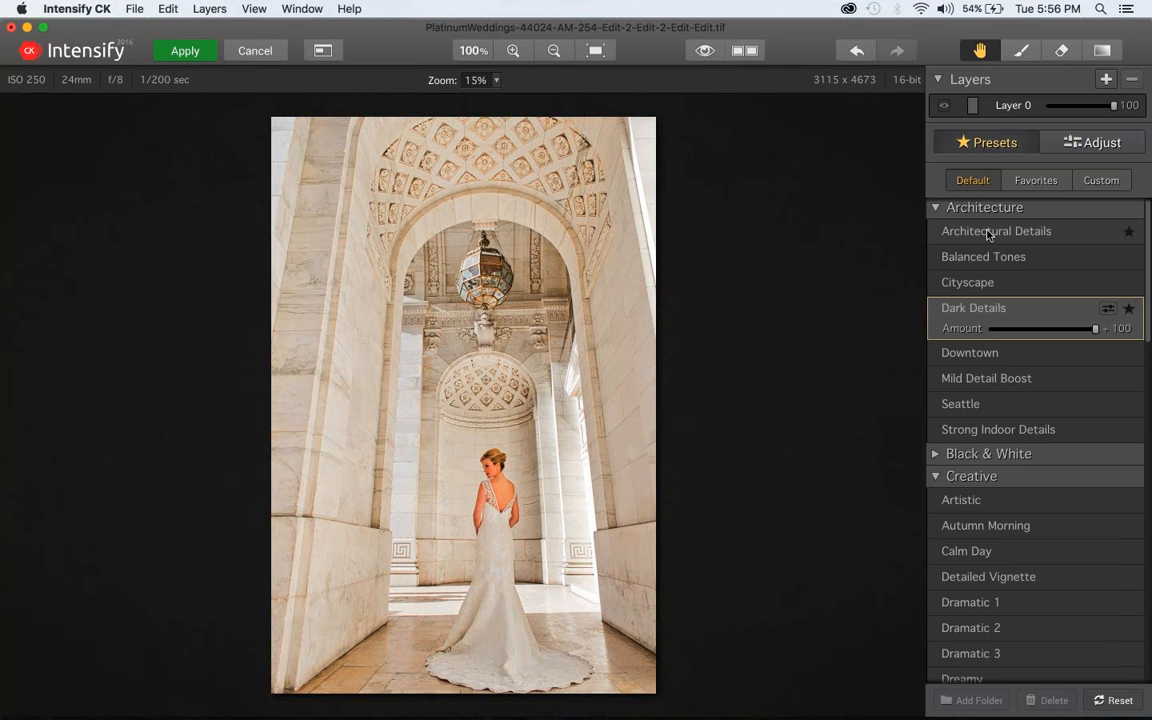
pyautogui.press('Down')
pyautogui.press('Down')
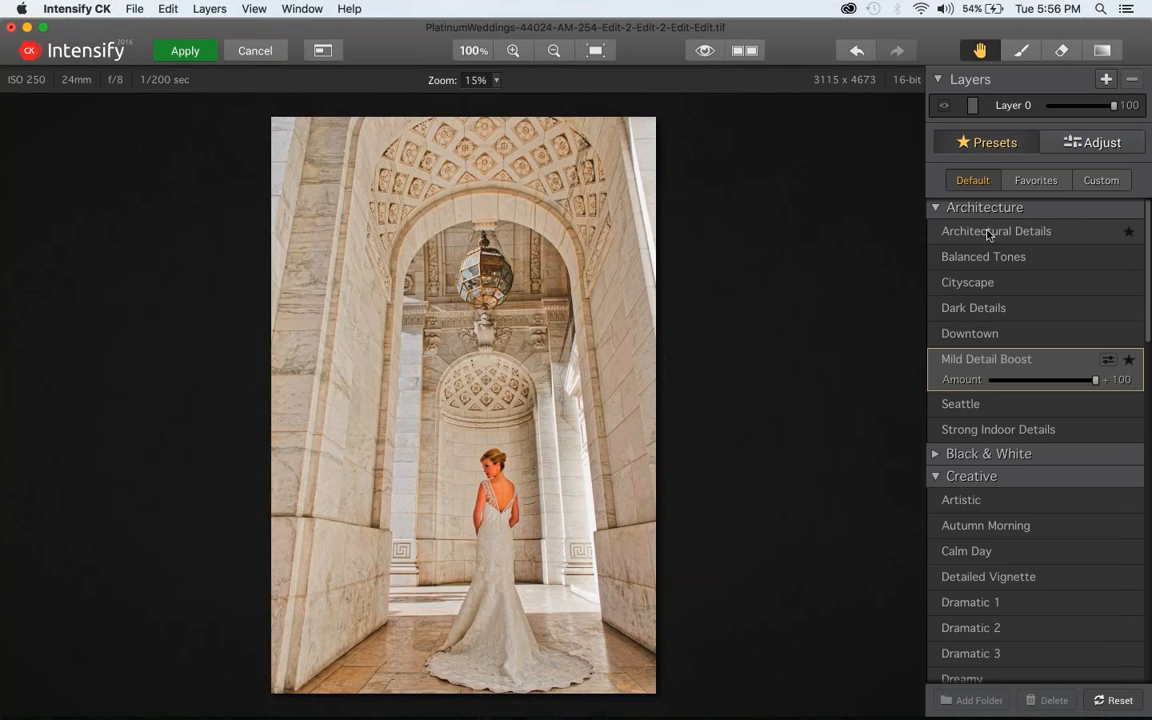
pyautogui.press('Down')
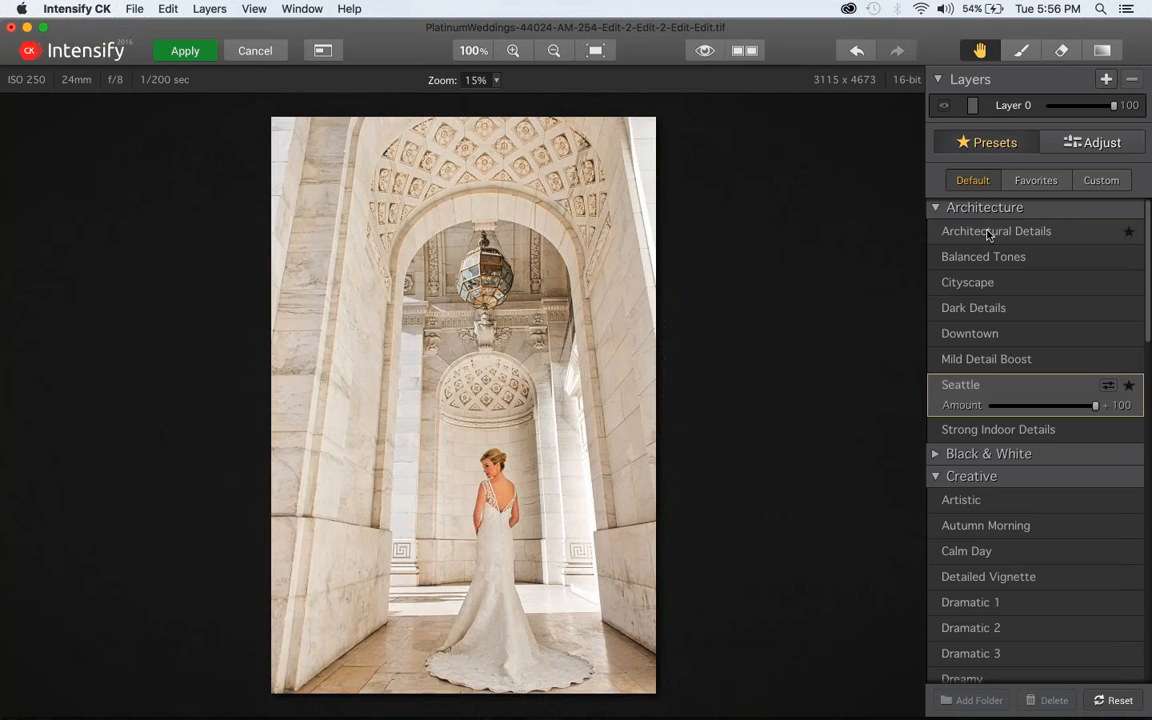
pyautogui.press('Down')
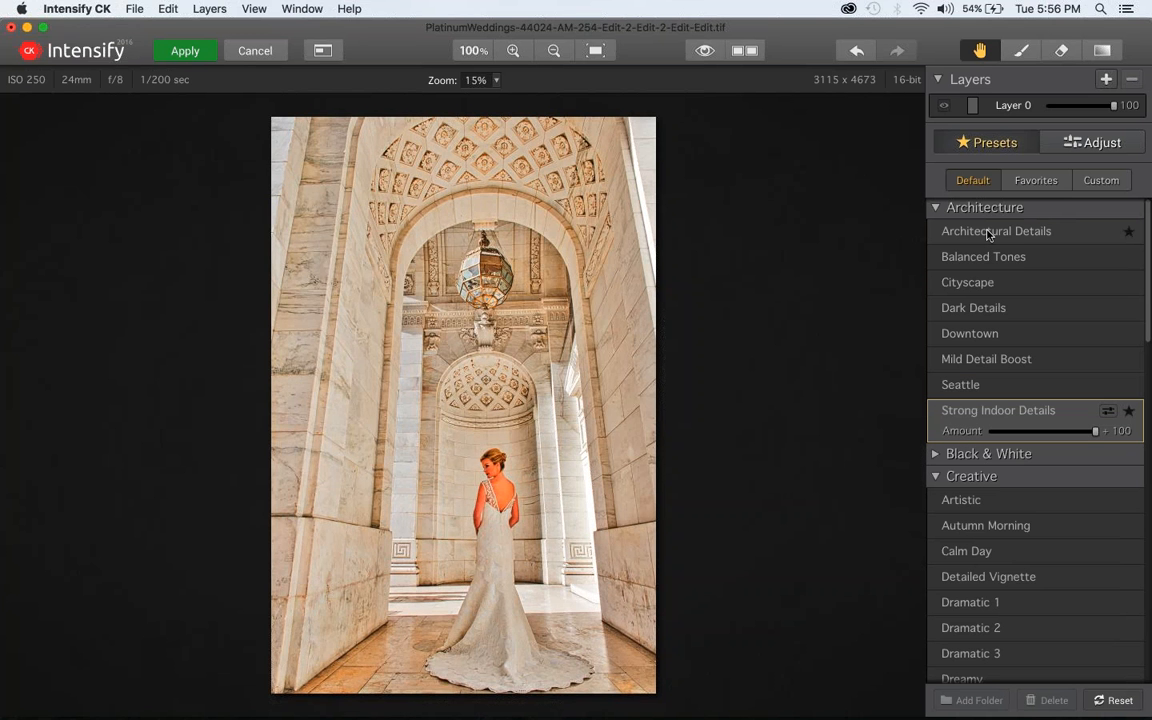
# Compare the wedding photo before and after the preset, toggling the original and viewing both versions side by side
pyautogui.press('\\')
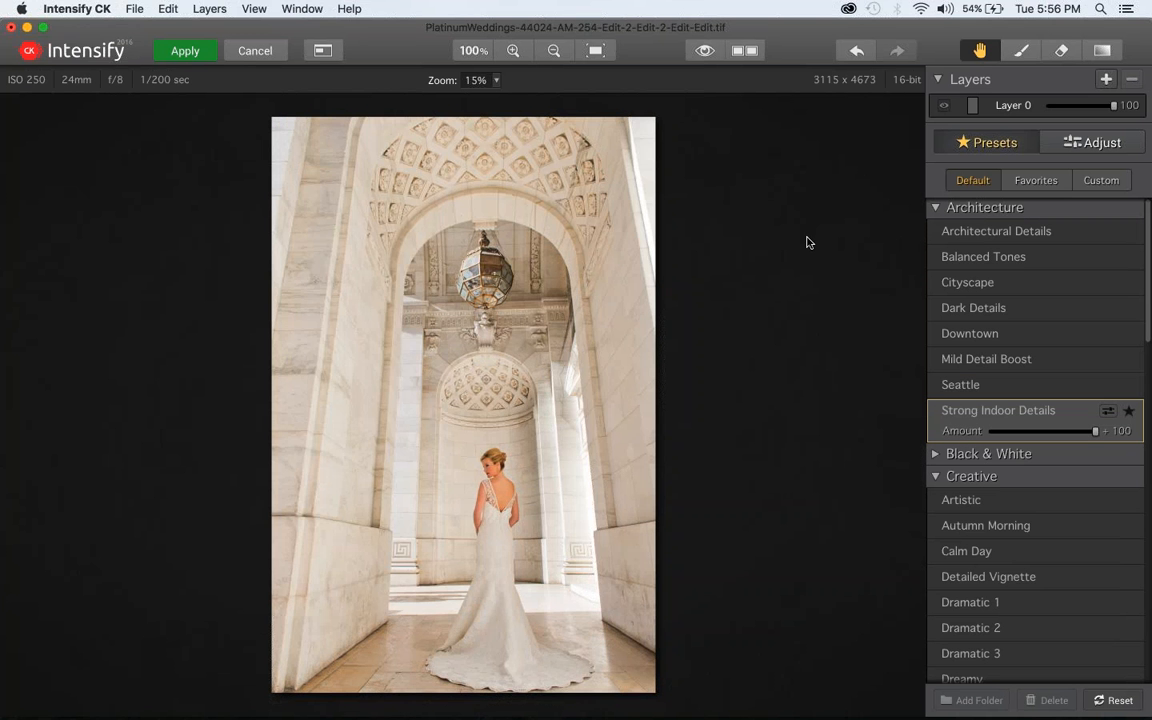
pyautogui.press('\\')
pyautogui.press('\\')
pyautogui.click(706, 52)
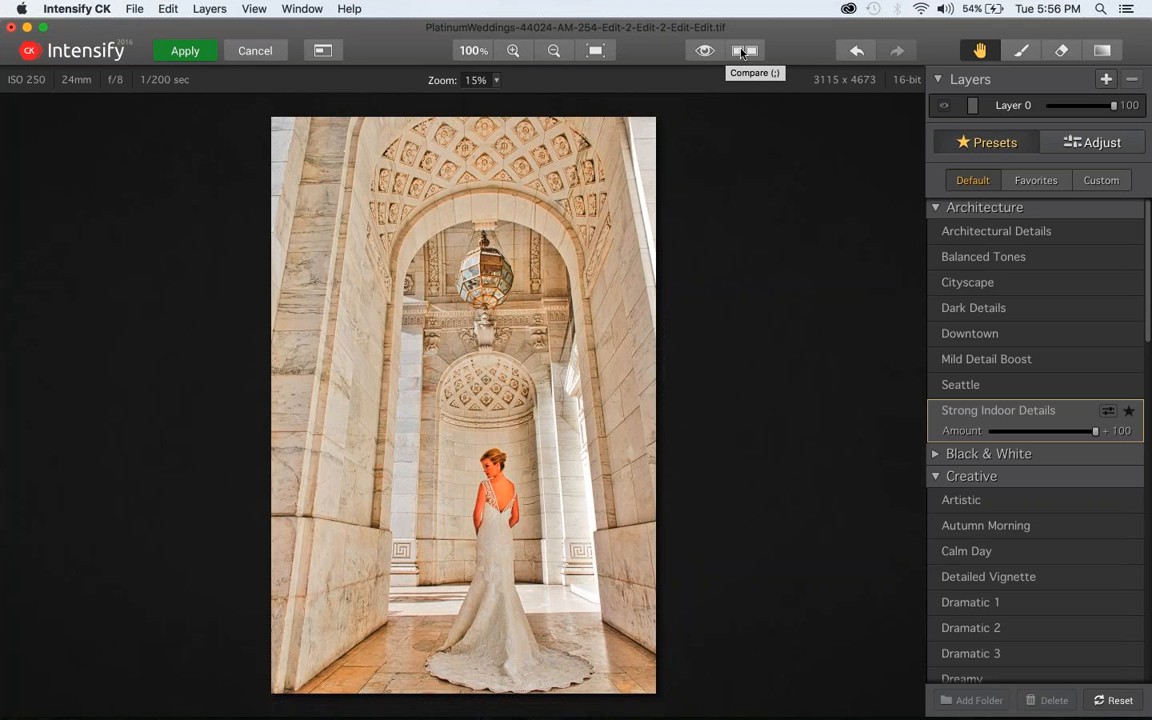
pyautogui.click(743, 51)
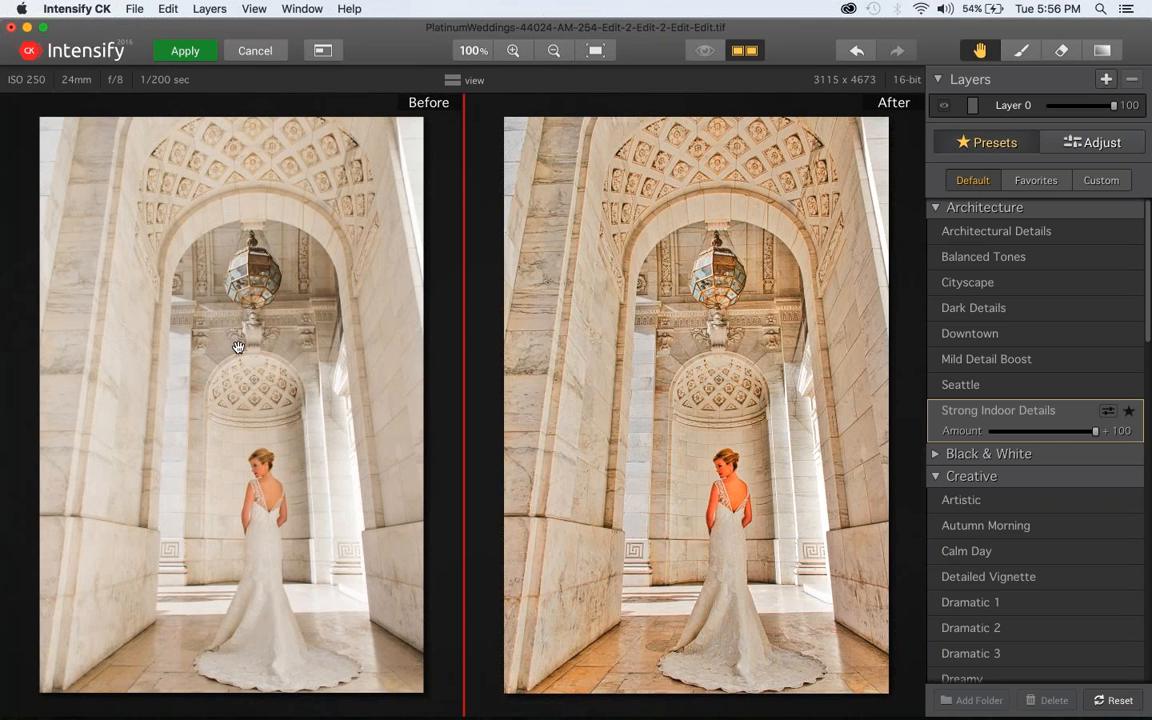
pyautogui.click(745, 50)
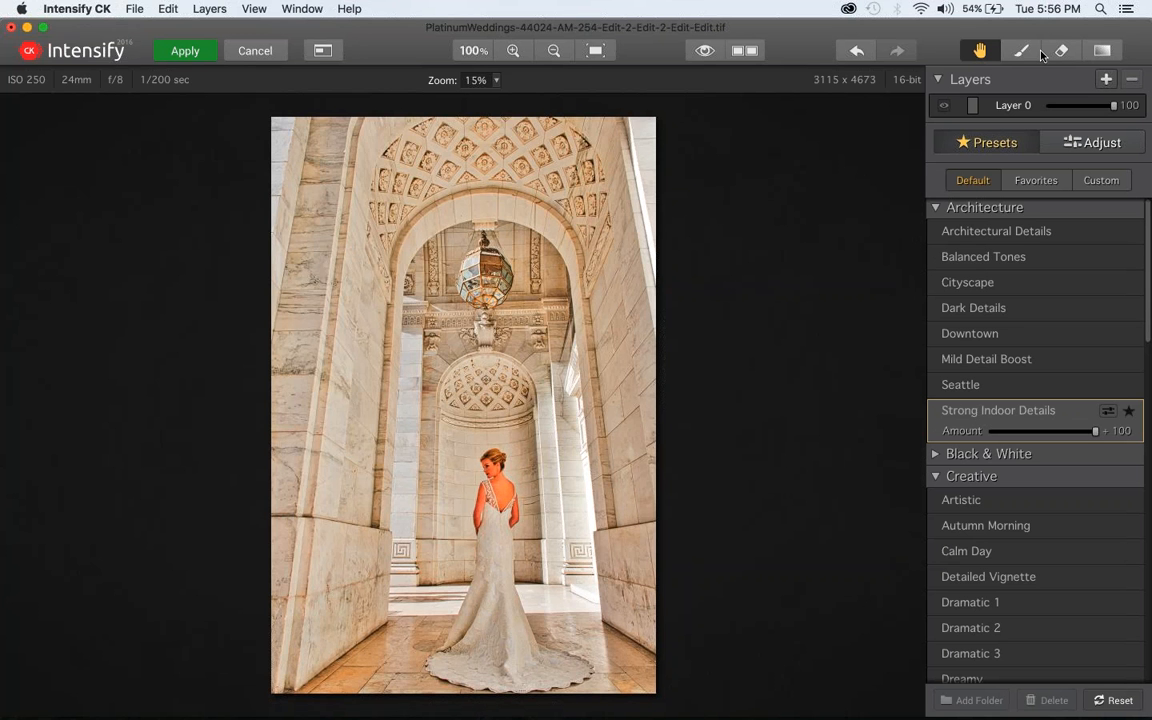
# Erase the preset's effect from the bride's head, back and upper arm with a size 58 mask eraser at 100 opacity
pyautogui.press('super+equal')
pyautogui.press('super+equal')
pyautogui.press('super+equal')
pyautogui.press('super+equal')
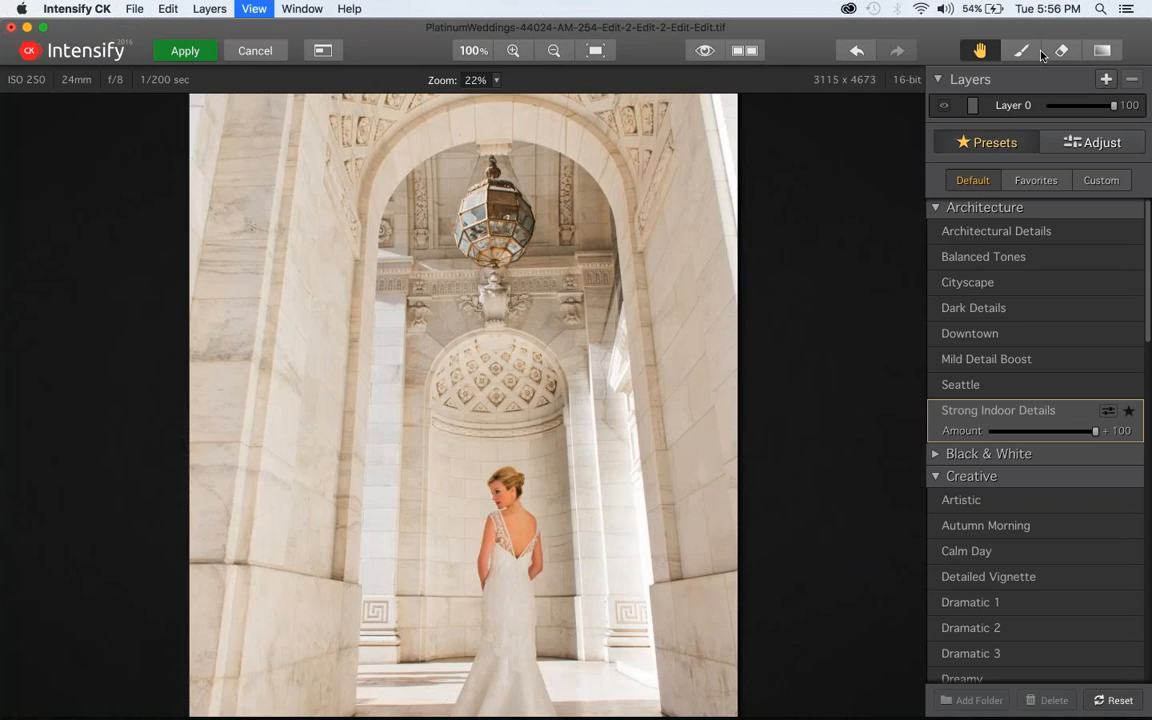
pyautogui.scroll(-10, 694, 337)
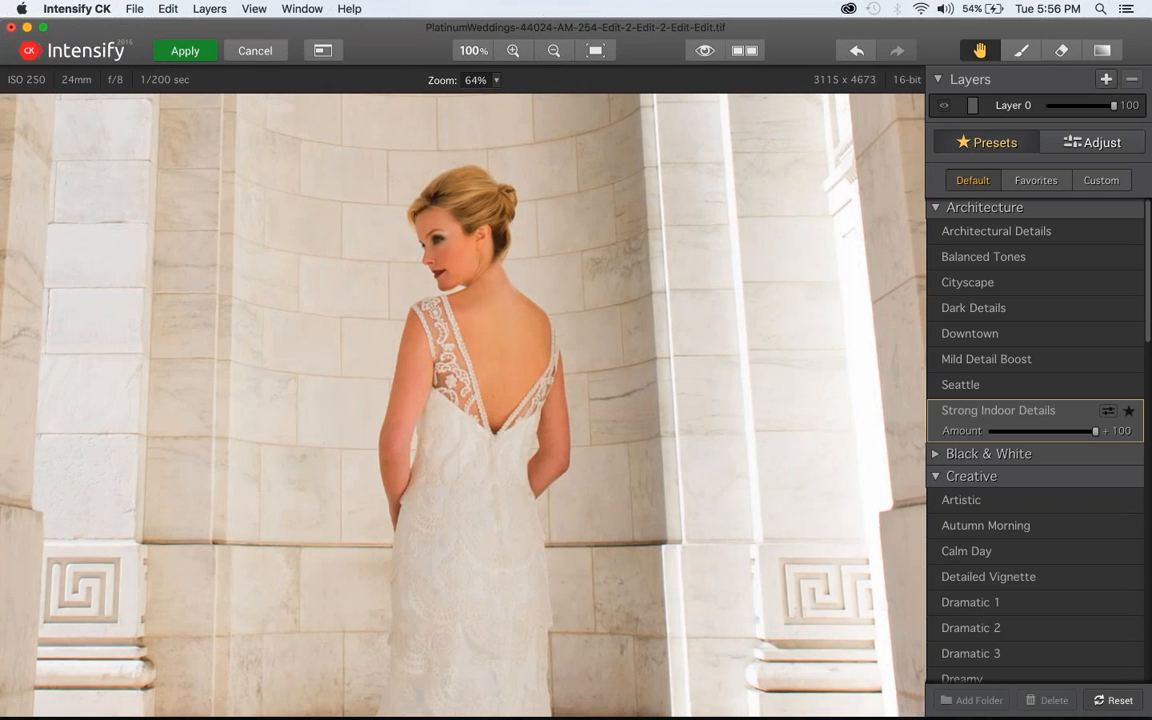
pyautogui.click(1062, 50)
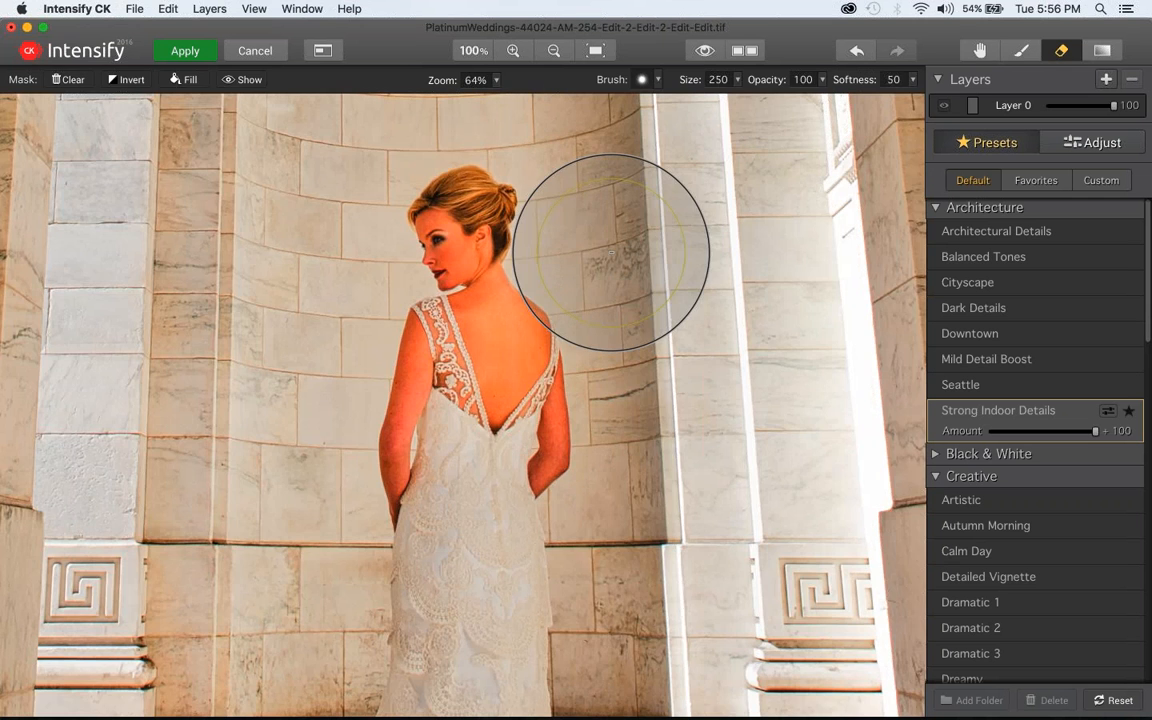
pyautogui.press('[')
pyautogui.press('[')
pyautogui.press('[')
pyautogui.press('[')
pyautogui.press('[')
pyautogui.press('[')
pyautogui.press('[')
pyautogui.press('[')
pyautogui.press('[')
pyautogui.press('[')
pyautogui.press('[')
pyautogui.press('[')
pyautogui.press('[')
pyautogui.press('[')
pyautogui.press('[')
pyautogui.press('[')
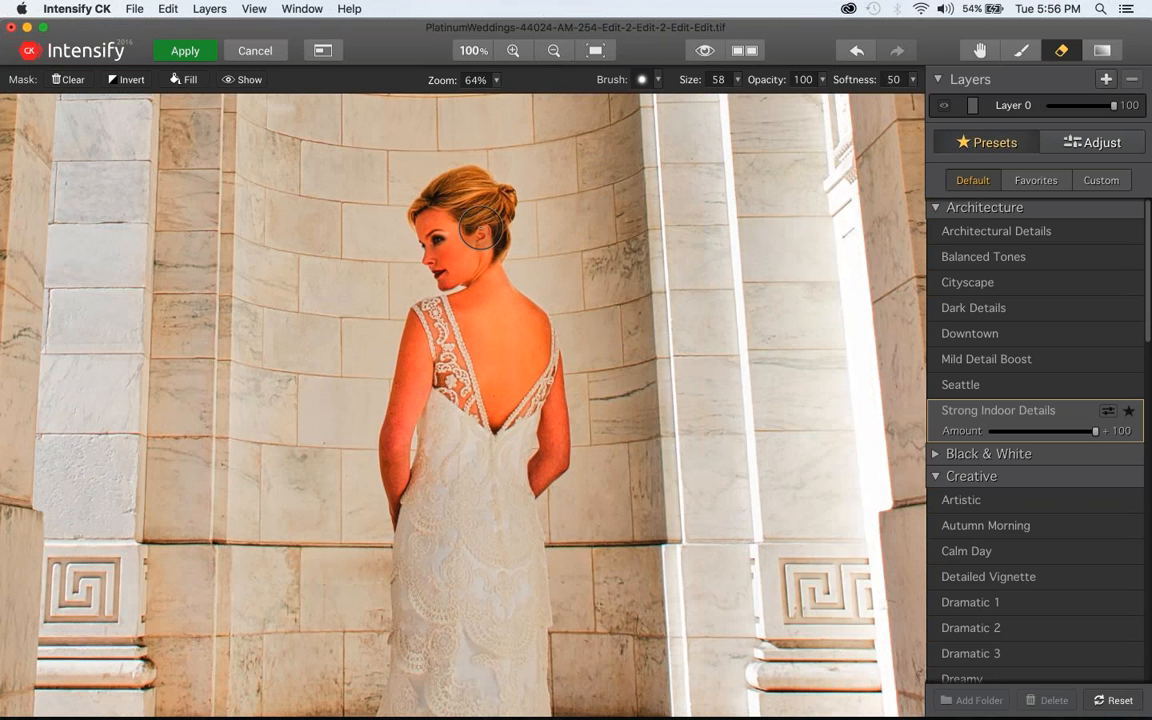
pyautogui.moveTo(489, 233)
pyautogui.mouseDown()
pyautogui.moveTo(486, 200)
pyautogui.moveTo(446, 198)
pyautogui.moveTo(455, 273)
pyautogui.moveTo(433, 225)
pyautogui.moveTo(481, 272)
pyautogui.moveTo(448, 277)
pyautogui.moveTo(459, 268)
pyautogui.moveTo(497, 291)
pyautogui.moveTo(535, 338)
pyautogui.moveTo(516, 312)
pyautogui.moveTo(525, 318)
pyautogui.moveTo(534, 383)
pyautogui.moveTo(513, 403)
pyautogui.moveTo(457, 314)
pyautogui.moveTo(456, 331)
pyautogui.moveTo(462, 320)
pyautogui.moveTo(425, 334)
pyautogui.moveTo(422, 313)
pyautogui.moveTo(408, 353)
pyautogui.moveTo(409, 371)
pyautogui.moveTo(424, 368)
pyautogui.moveTo(421, 392)
pyautogui.moveTo(433, 362)
pyautogui.moveTo(472, 400)
pyautogui.moveTo(404, 379)
pyautogui.moveTo(391, 485)
pyautogui.moveTo(389, 436)
pyautogui.mouseUp()
# Reduce the mask eraser to size 34, erase the effect from the rest of the bride's arms, and fit the photo in view
pyautogui.press('[')
pyautogui.press('[')
pyautogui.press('[')
pyautogui.press(']')
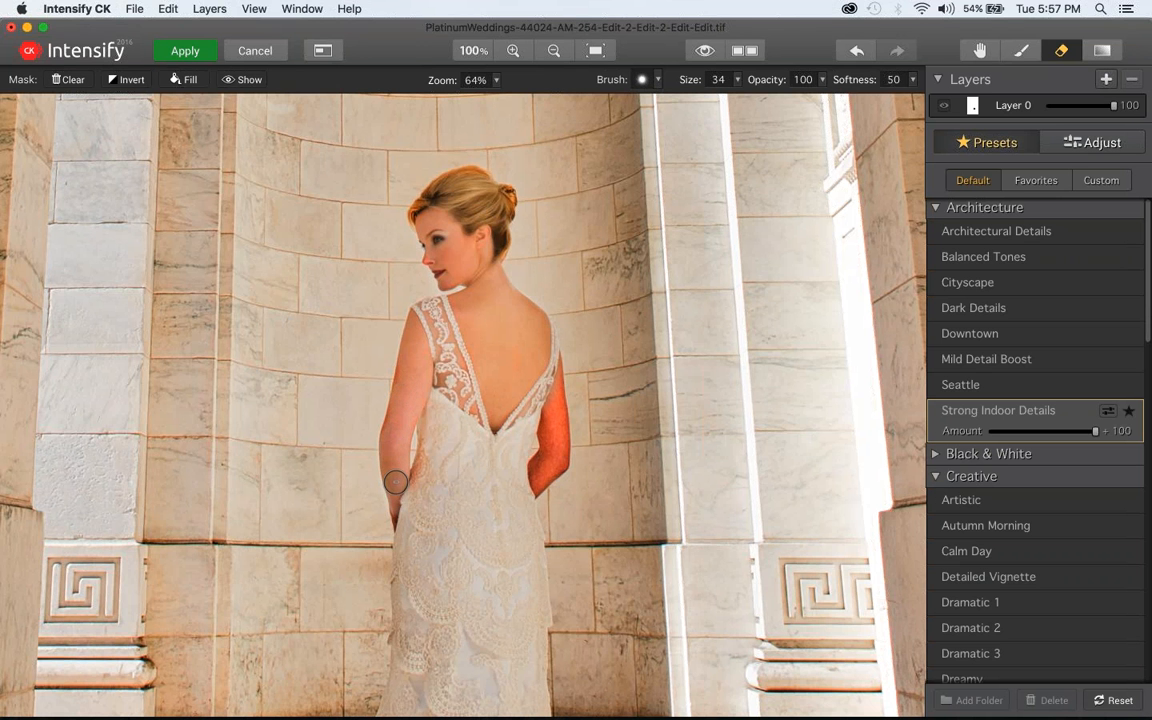
pyautogui.moveTo(548, 359)
pyautogui.mouseDown()
pyautogui.moveTo(557, 449)
pyautogui.moveTo(535, 478)
pyautogui.moveTo(541, 358)
pyautogui.mouseUp()
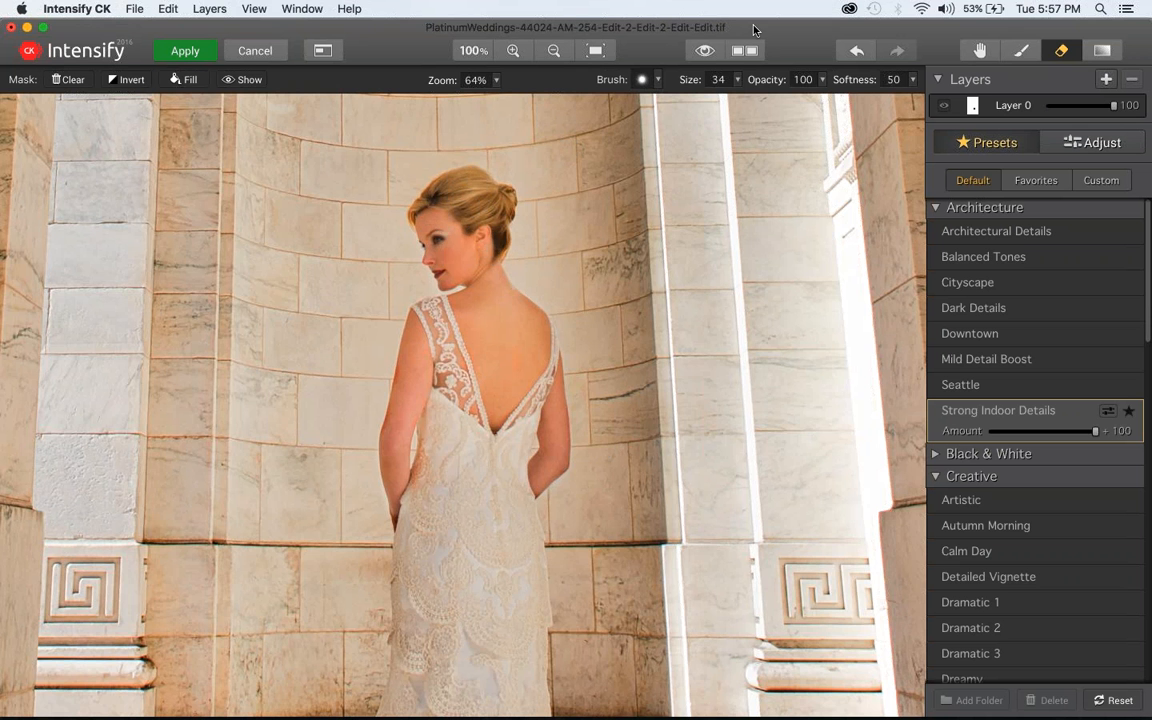
pyautogui.press('super+0')
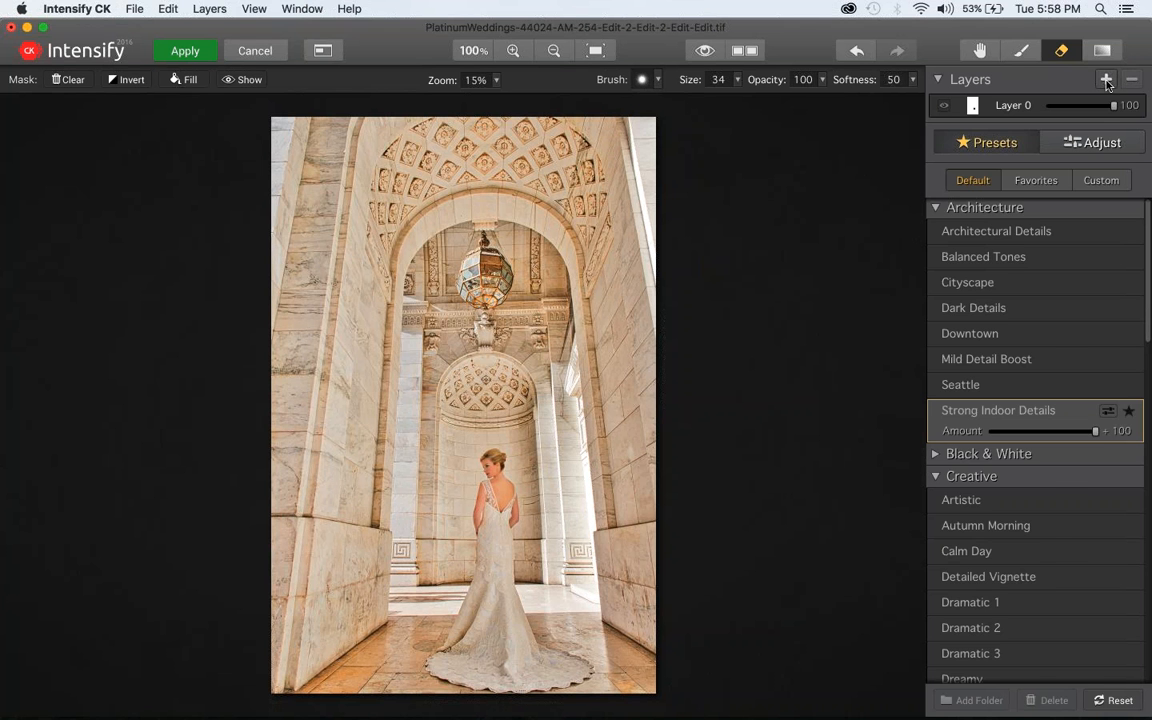
# Add a new layer above Layer 0 and bring up its Pro Contrast and Structure adjustments
pyautogui.click(1098, 142)
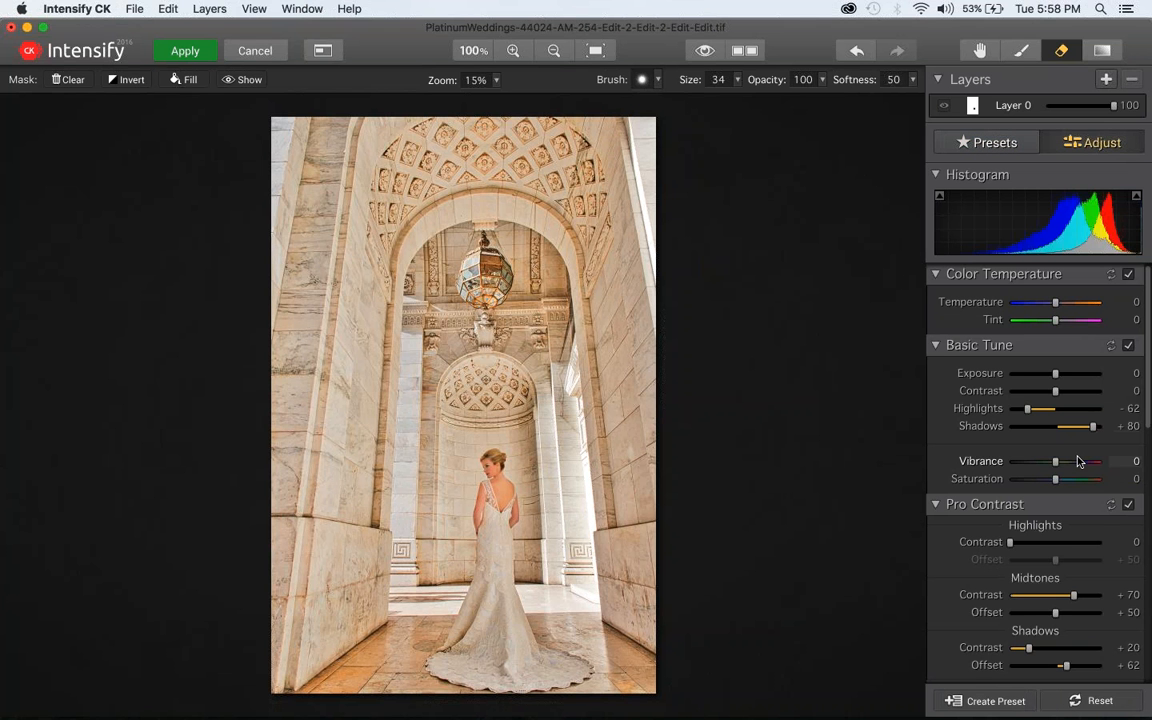
pyautogui.click(1106, 82)
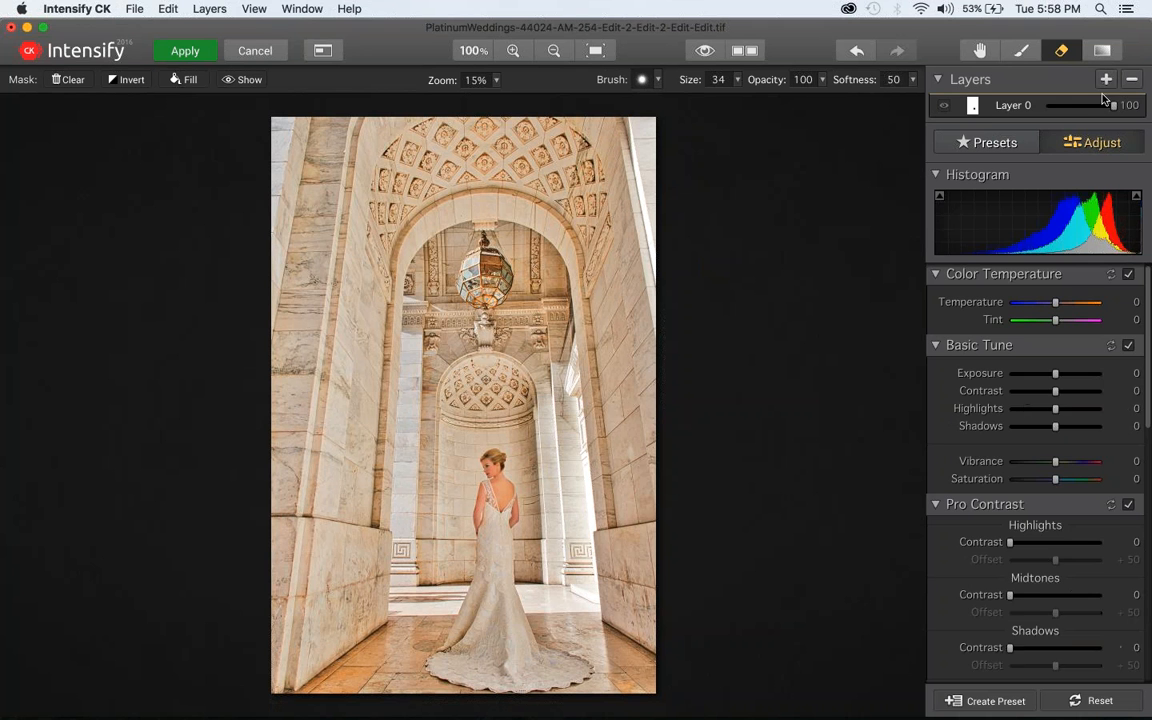
pyautogui.scroll(-4, 1017, 455)
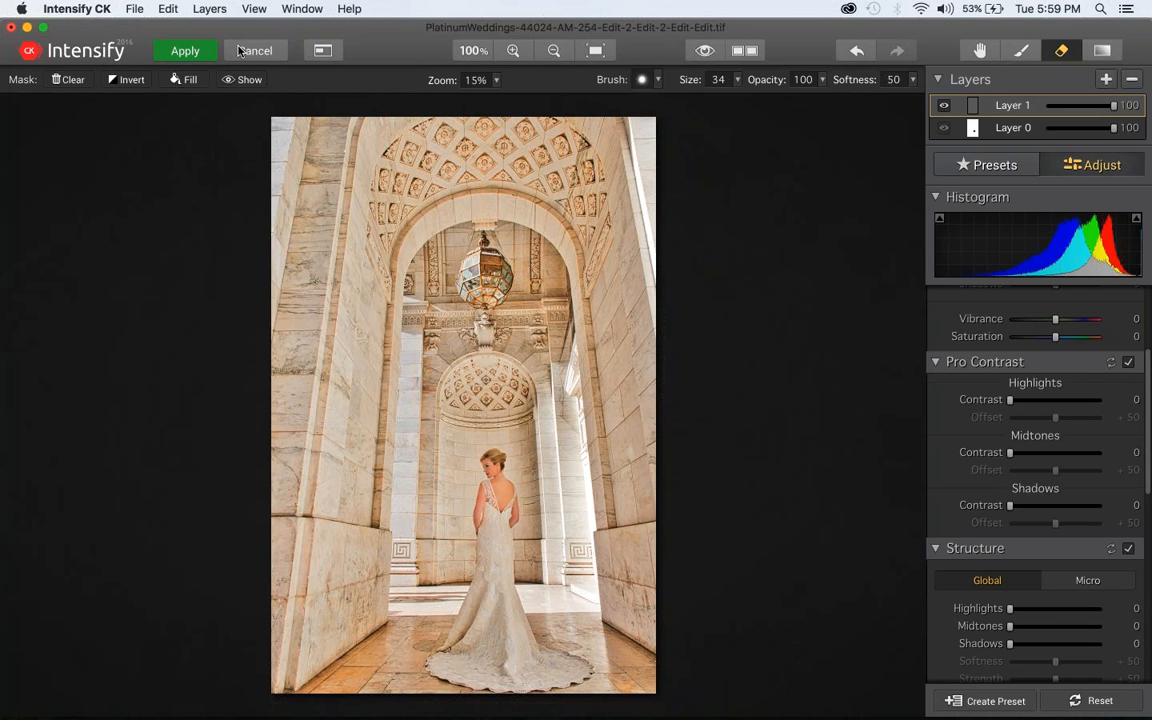
# Cancel the Intensify CK edit without applying it and open the Focus folder on the desktop in place of the Intensify folder
pyautogui.click(240, 51)
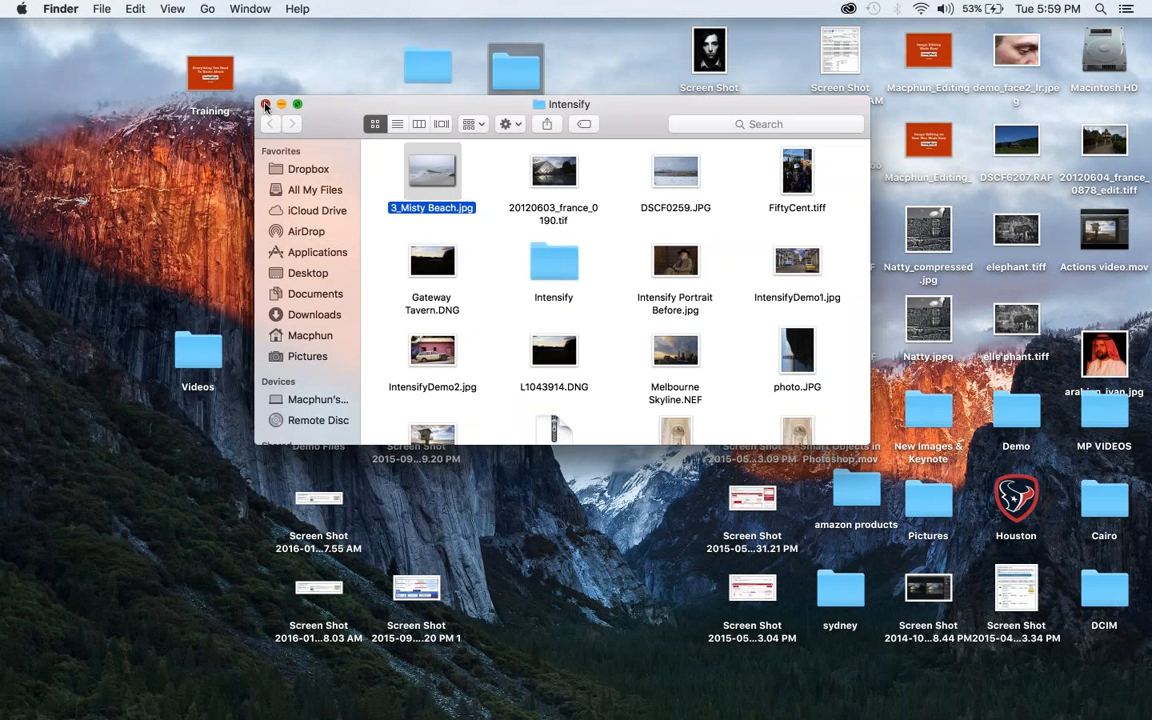
pyautogui.click(265, 104)
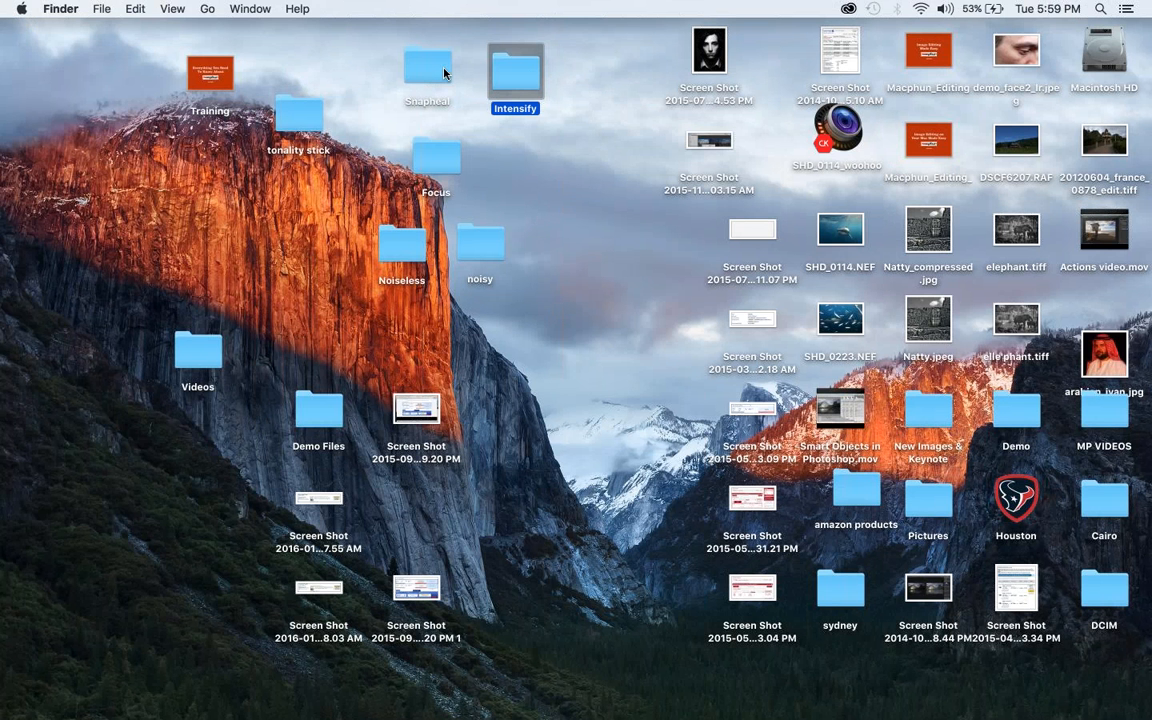
pyautogui.click(445, 163)
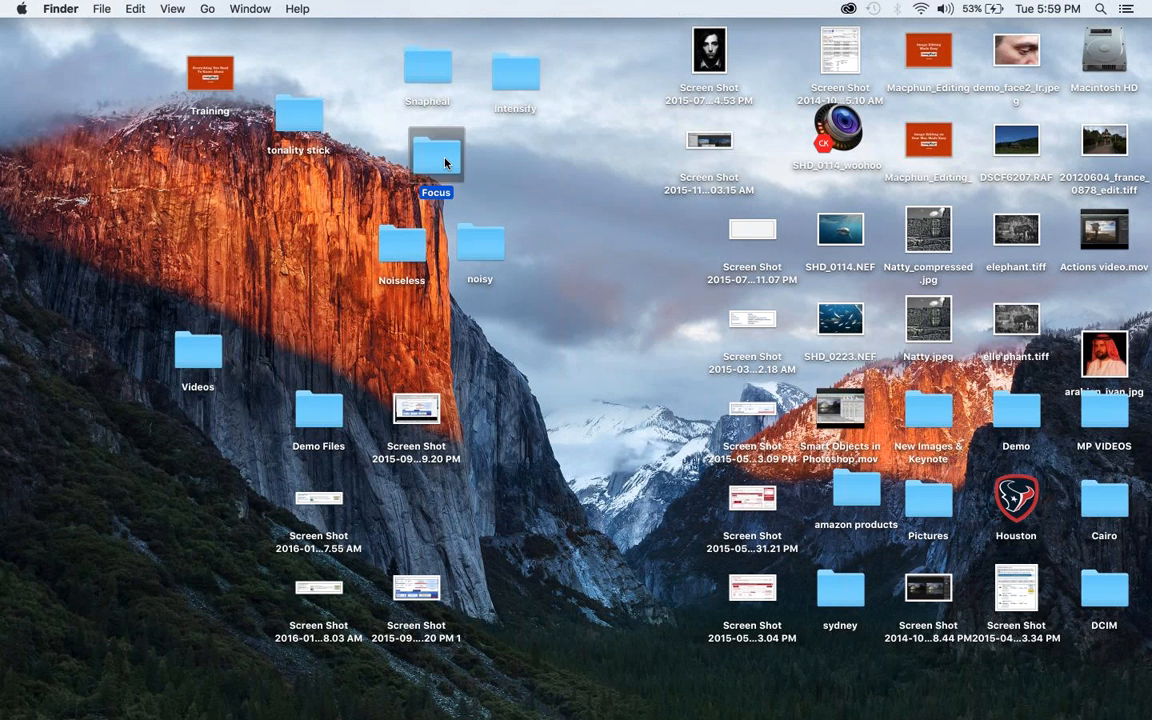
pyautogui.doubleClick(445, 163)
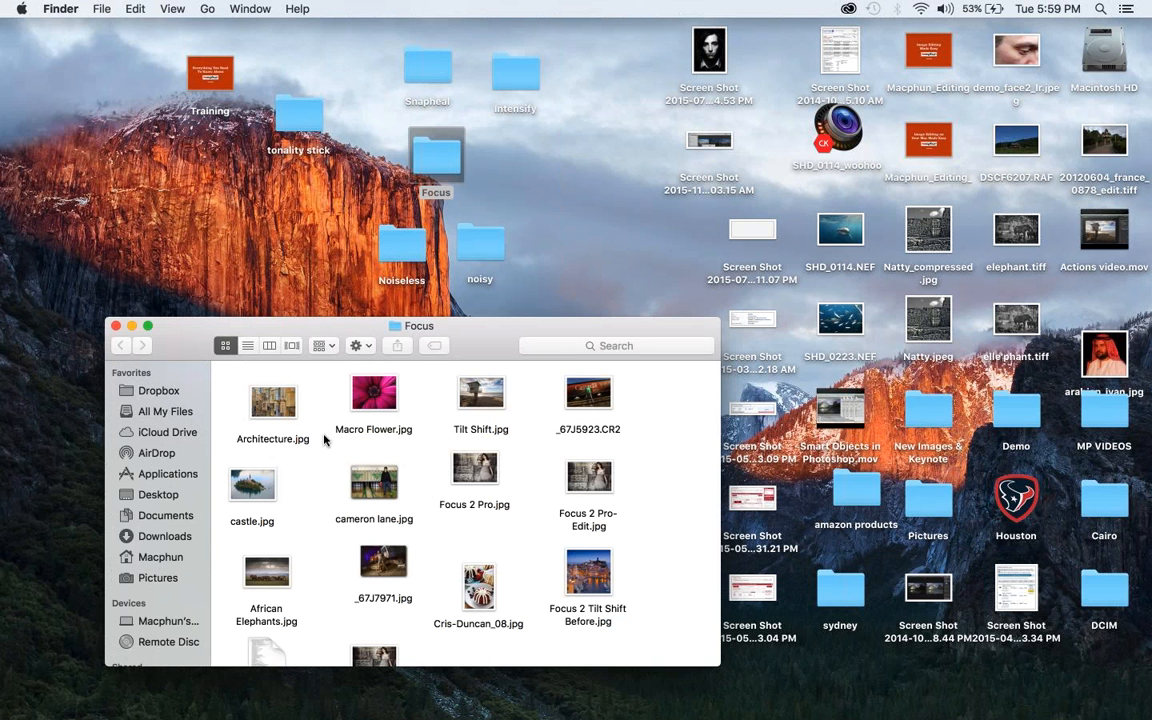
# Open Architecture.jpg from the Focus folder in Focus CK and enlarge the window to full screen
pyautogui.click(263, 408)
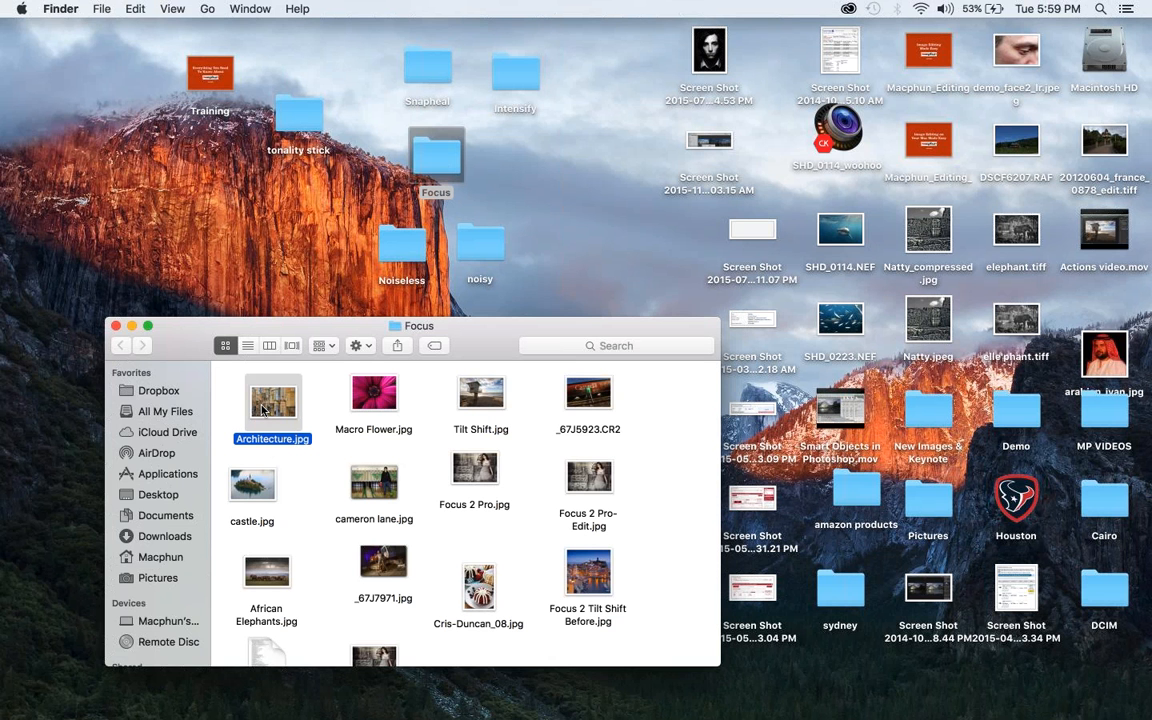
pyautogui.moveTo(263, 408); pyautogui.dragTo(383, 710)
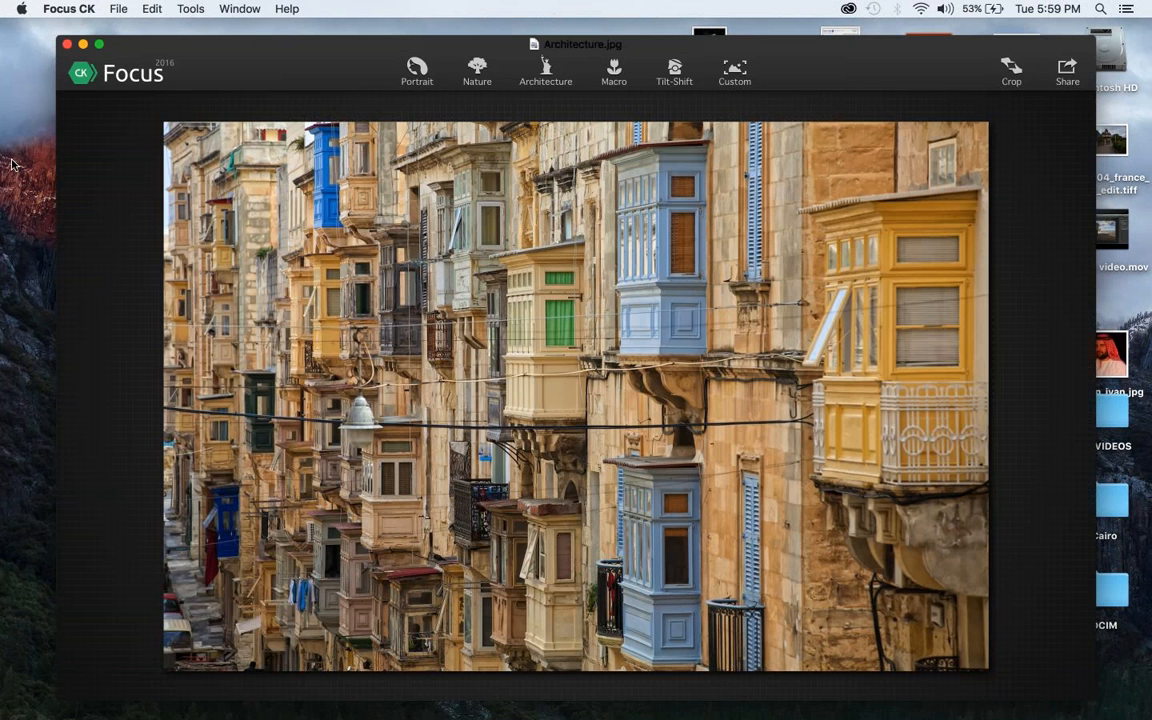
pyautogui.click(99, 47)
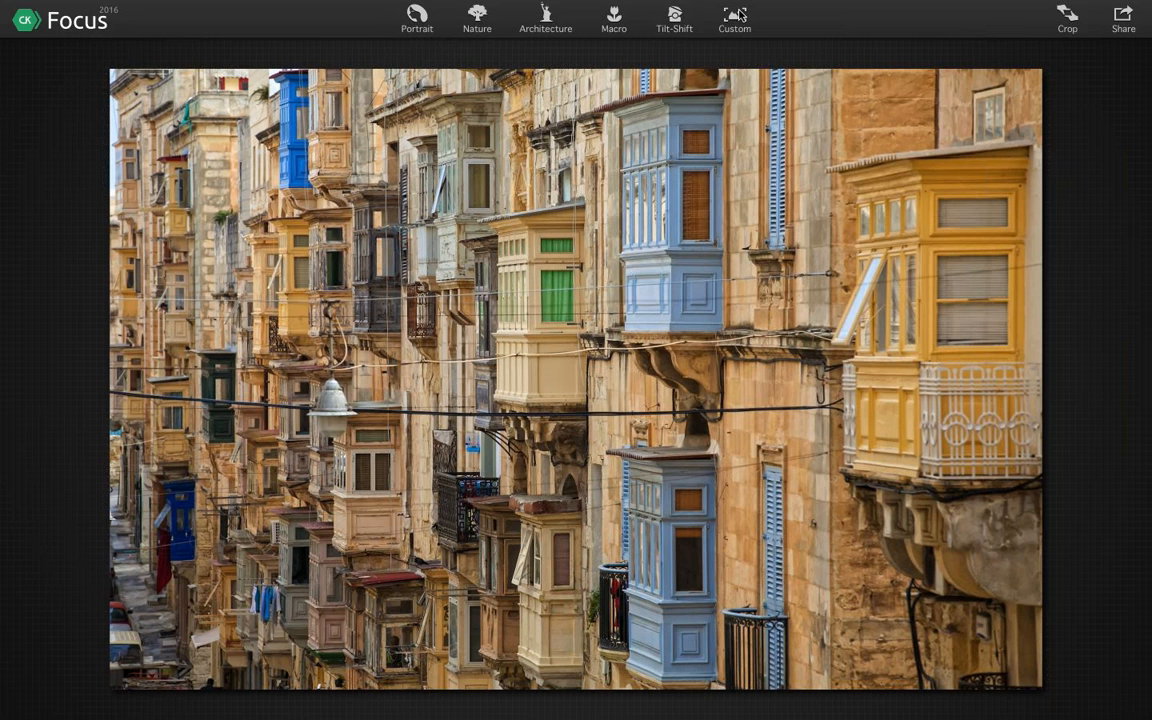
# Apply the Architecture focus effect, narrow its sharp vertical band and centre it on the pale blue balconies
pyautogui.click(548, 29)
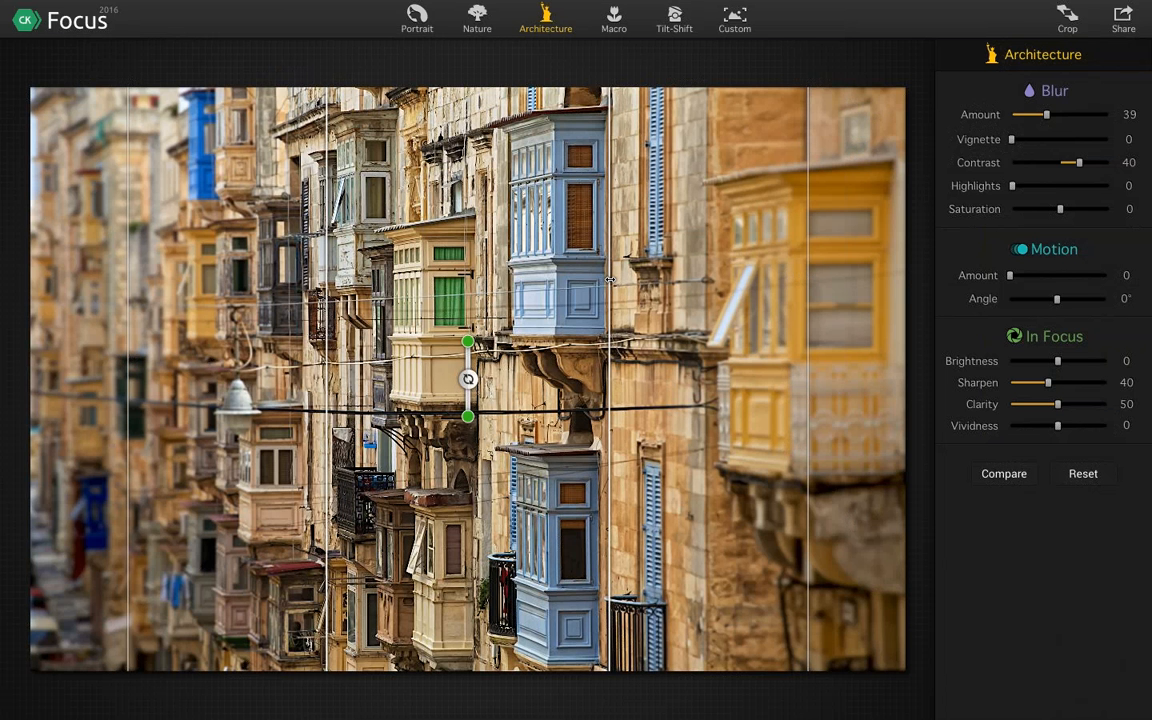
pyautogui.moveTo(610, 280); pyautogui.dragTo(561, 284)
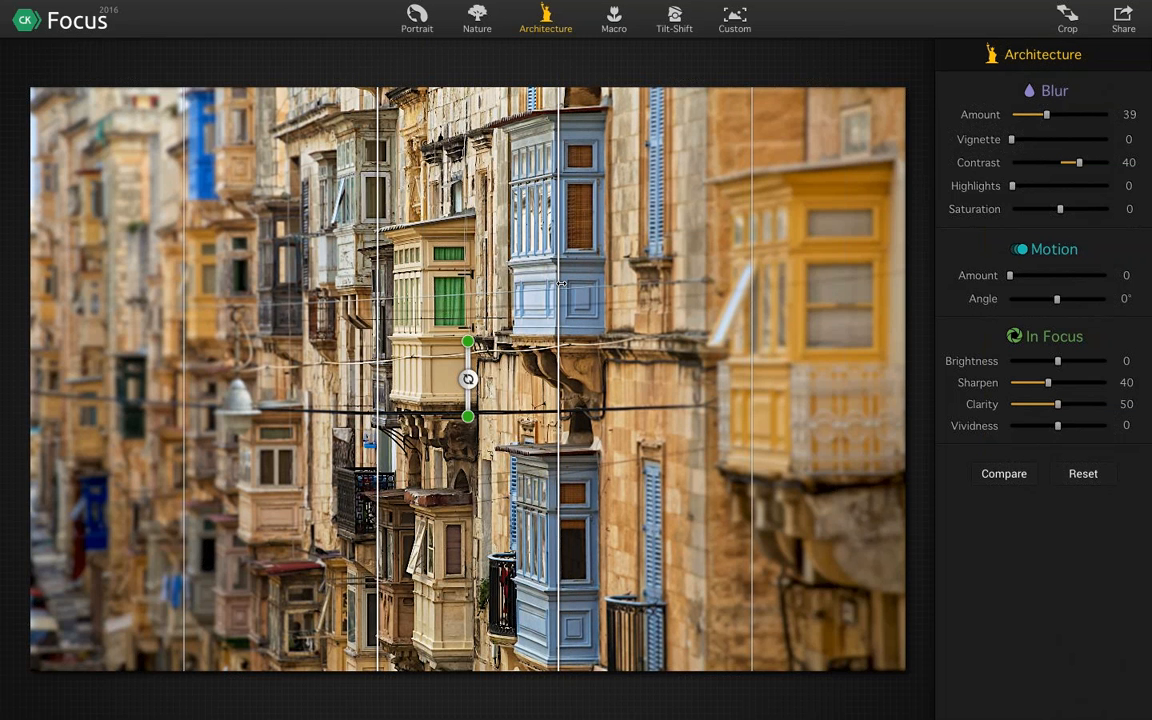
pyautogui.moveTo(560, 283); pyautogui.dragTo(527, 283)
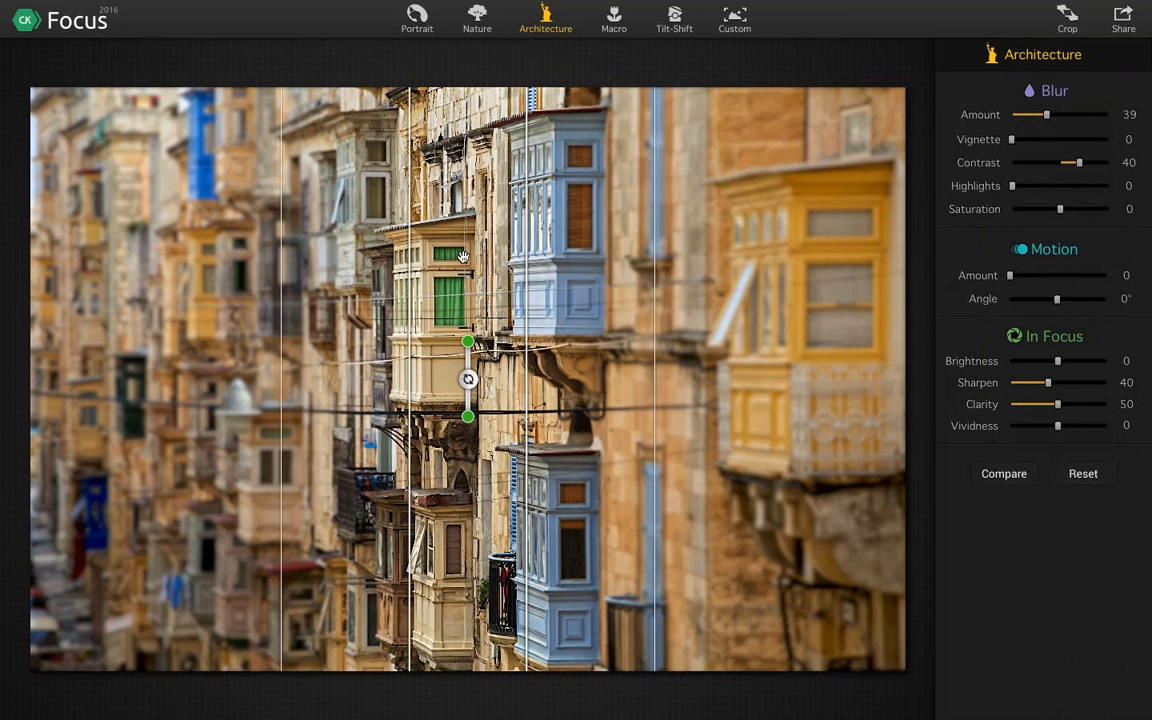
pyautogui.moveTo(386, 264); pyautogui.dragTo(456, 299)
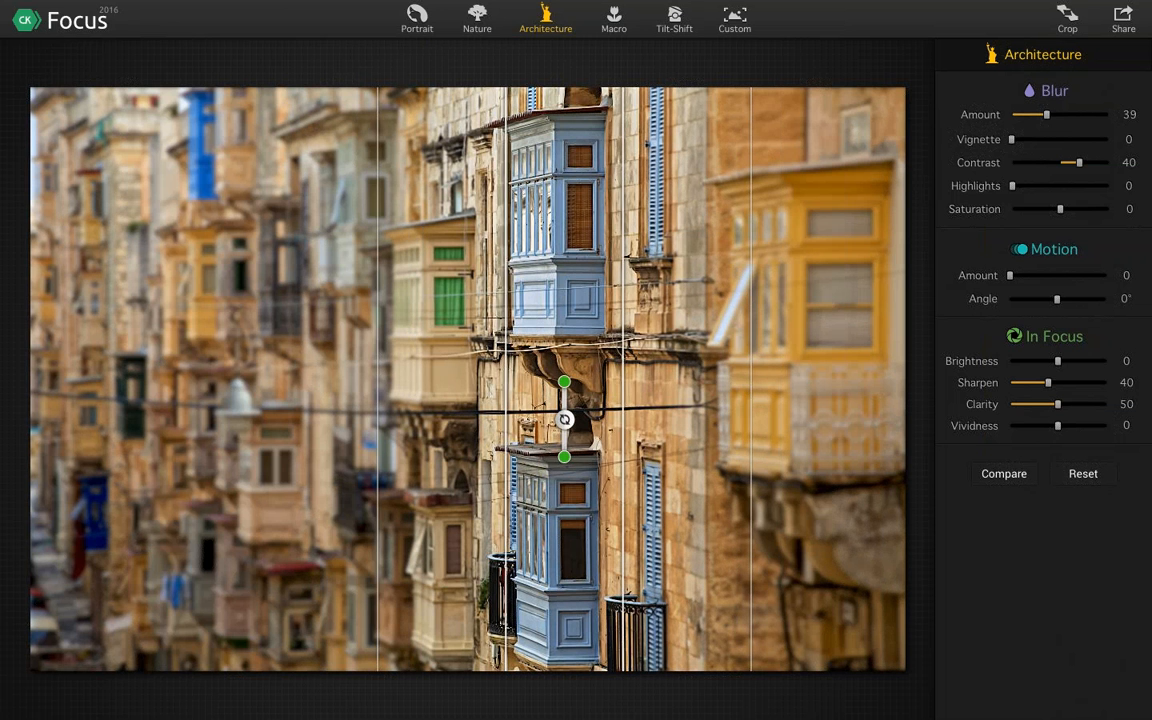
pyautogui.moveTo(564, 418); pyautogui.dragTo(561, 418)
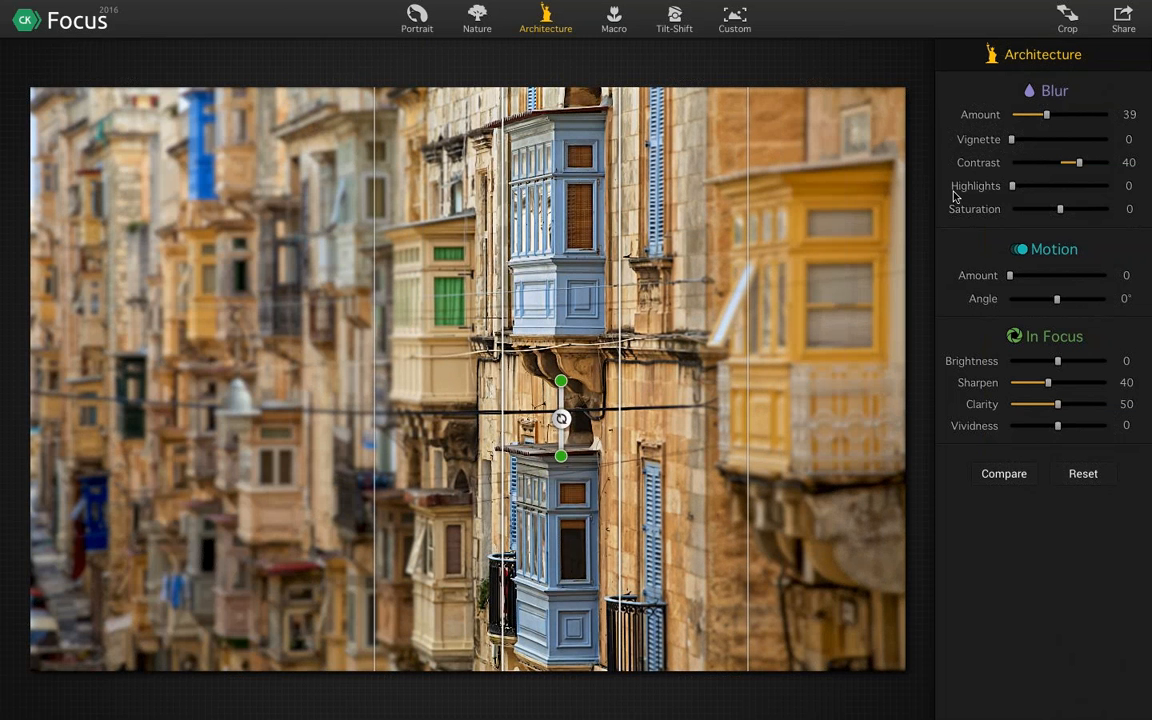
# Try stronger and weaker blur outside the focus band, settling on a blur Amount of 19
pyautogui.moveTo(1043, 118); pyautogui.dragTo(1079, 121)
pyautogui.click(1051, 124)
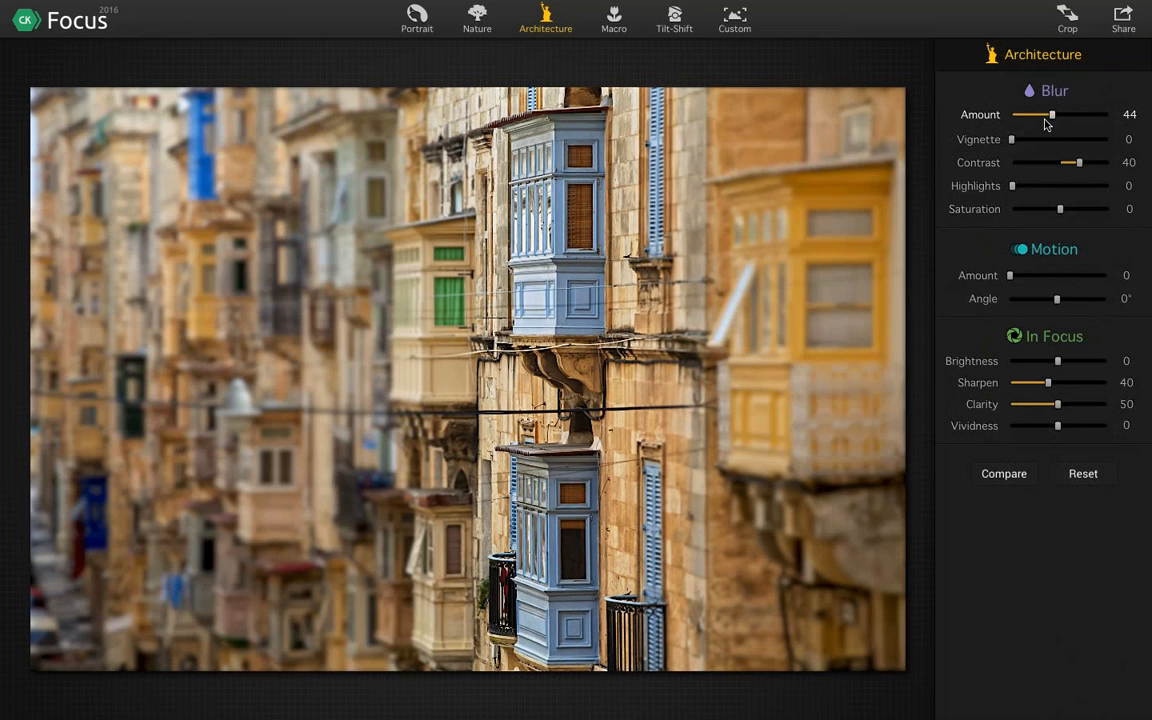
pyautogui.moveTo(1051, 124); pyautogui.dragTo(1022, 121)
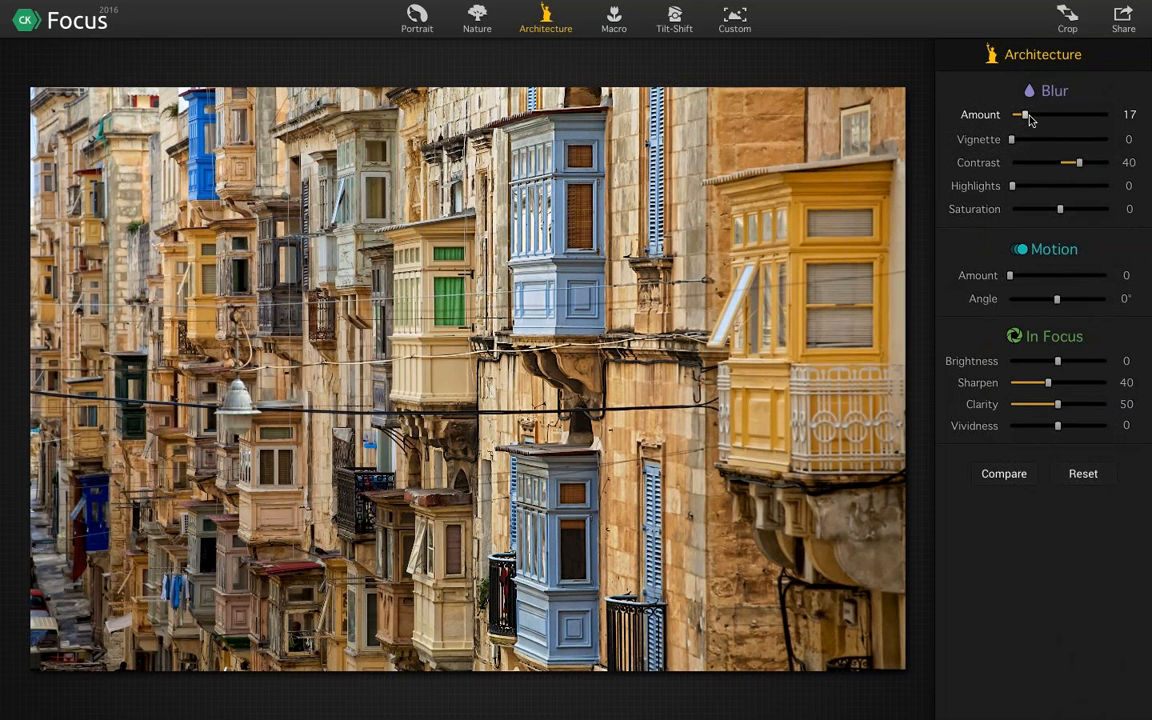
pyautogui.click(1030, 119)
pyautogui.click(1026, 119)
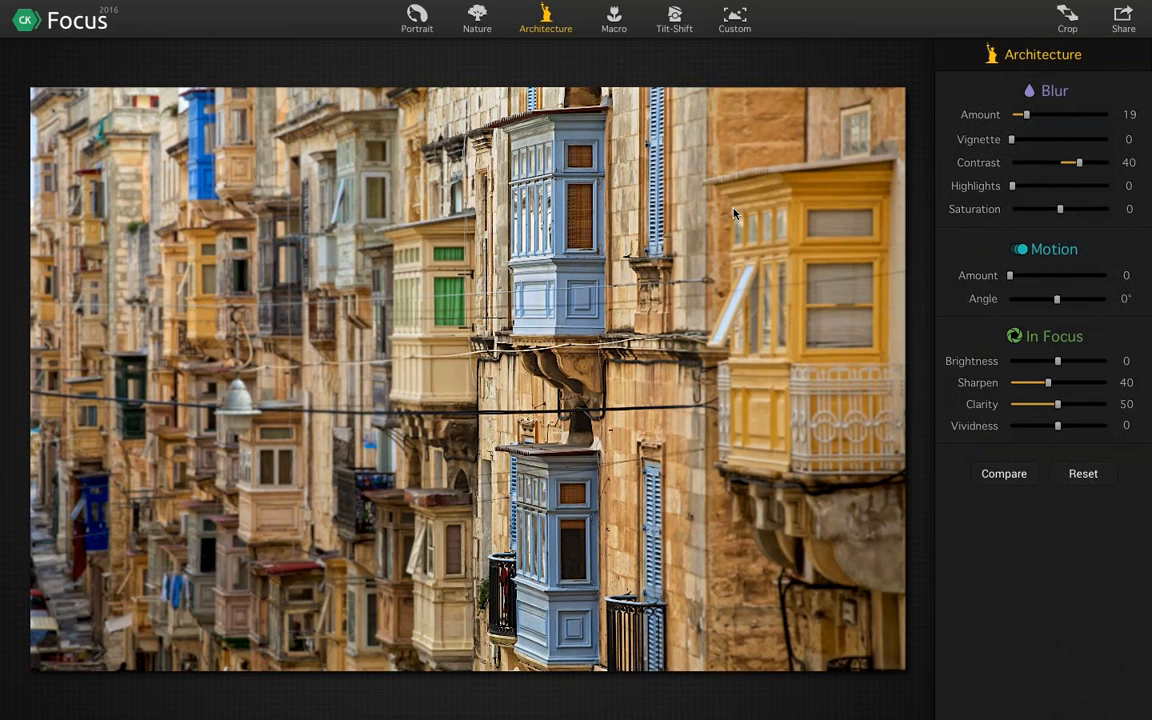
# Leave the architecture photo and open Focus 2 Pro.jpg from the Focus folder in Photoshop
pyautogui.click(525, 80)
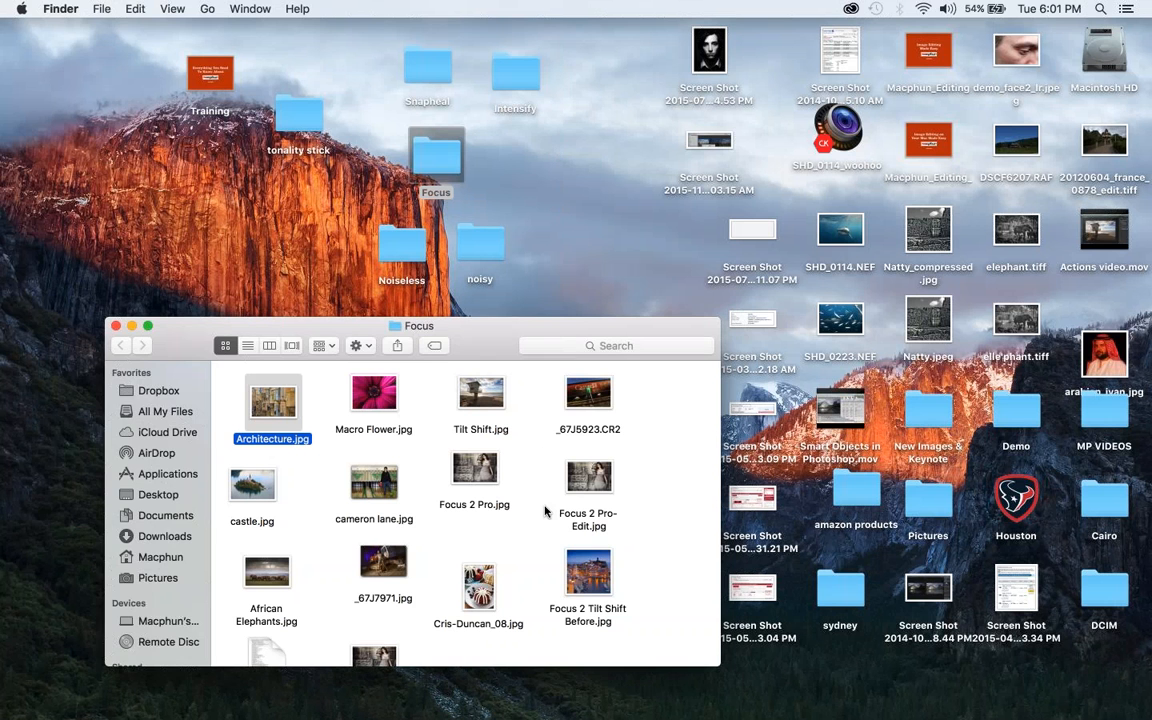
pyautogui.click(461, 470)
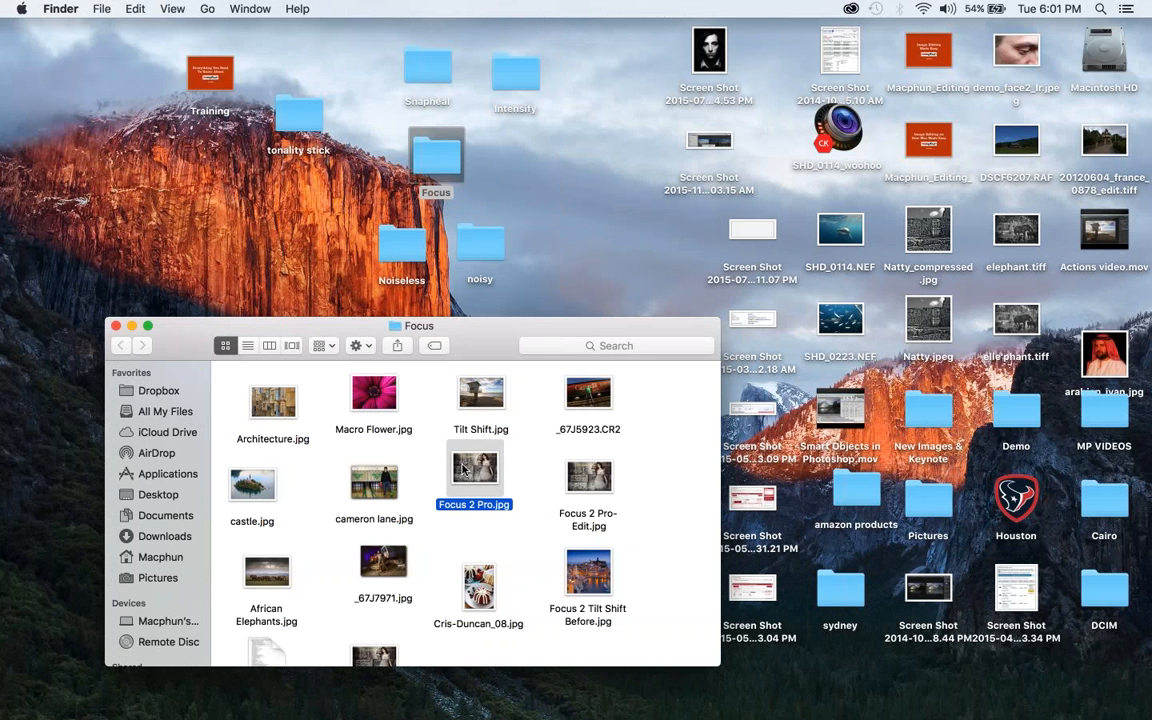
pyautogui.moveTo(461, 470); pyautogui.dragTo(312, 708)
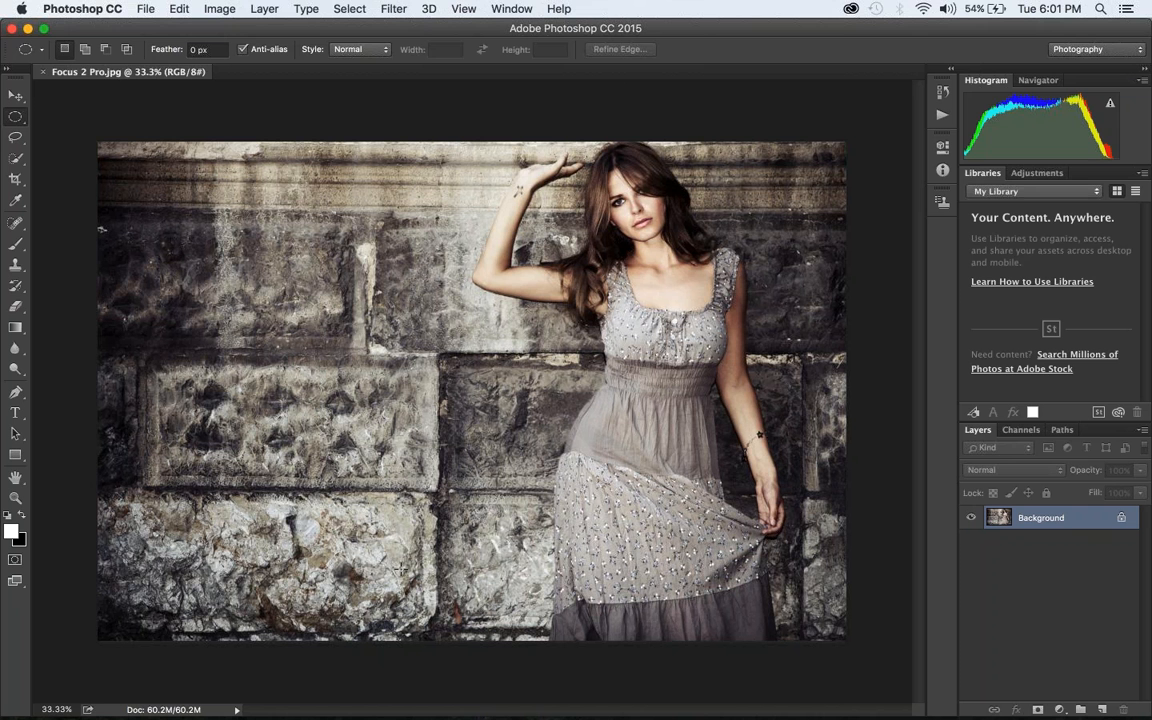
# Launch Focus CK on the portrait as a Macphun Creative Kit filter from Photoshop and enlarge it to full screen
pyautogui.click(397, 8)
pyautogui.moveTo(498, 366)
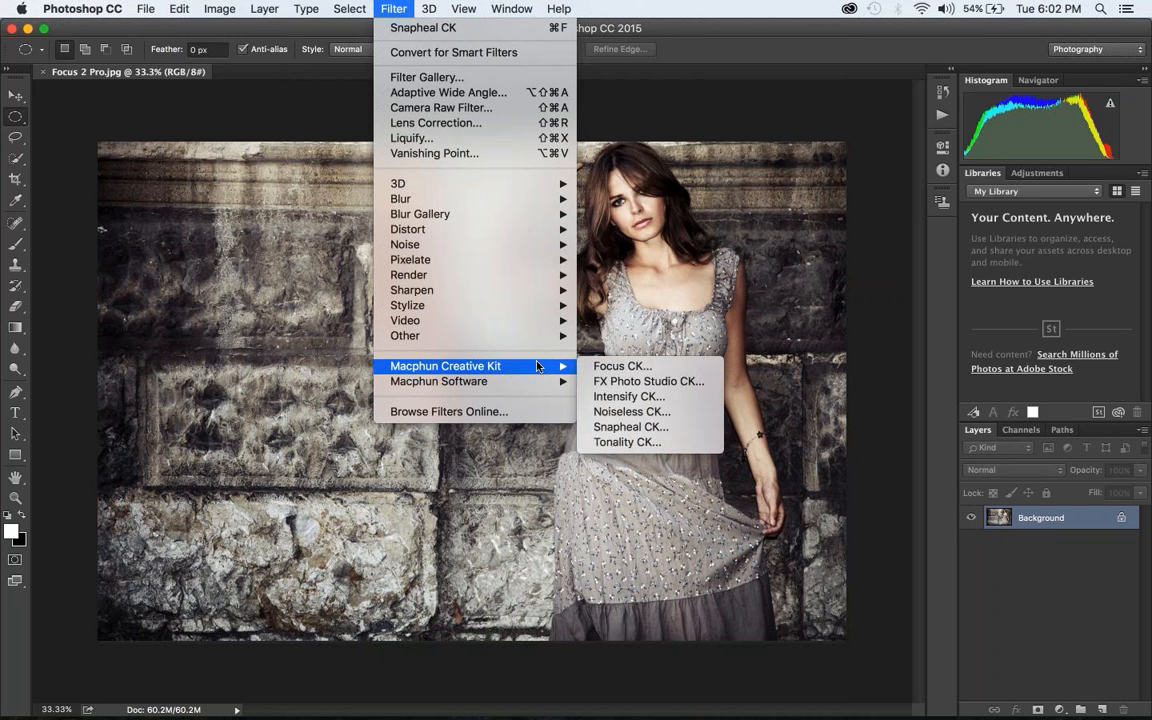
pyautogui.click(601, 368)
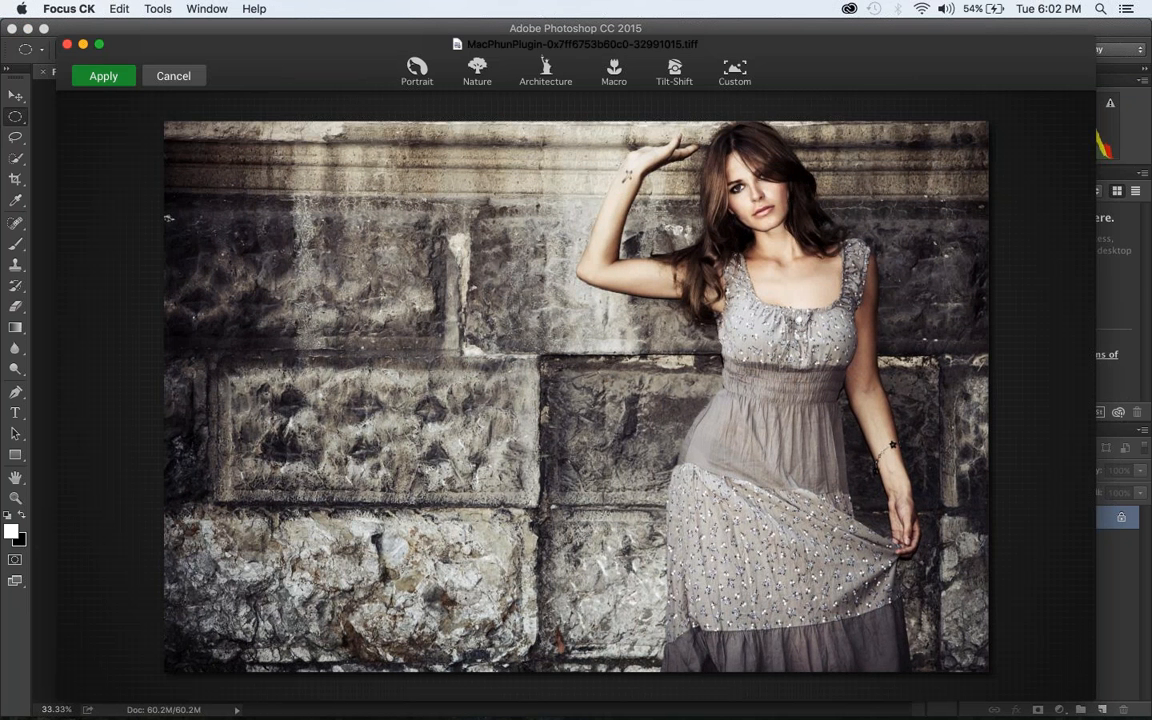
pyautogui.click(101, 47)
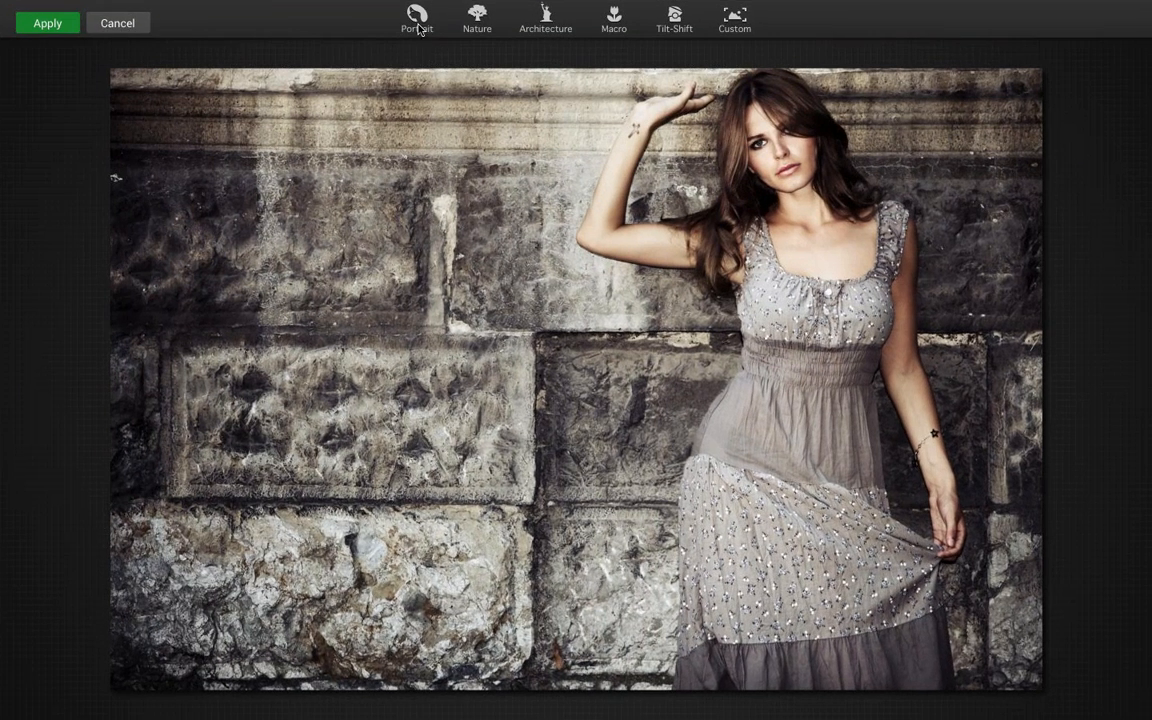
# Apply the Portrait focus effect, stretch and tilt its ellipse along the woman's body, and set blur Amount 27 and Vignette 23
pyautogui.click(418, 20)
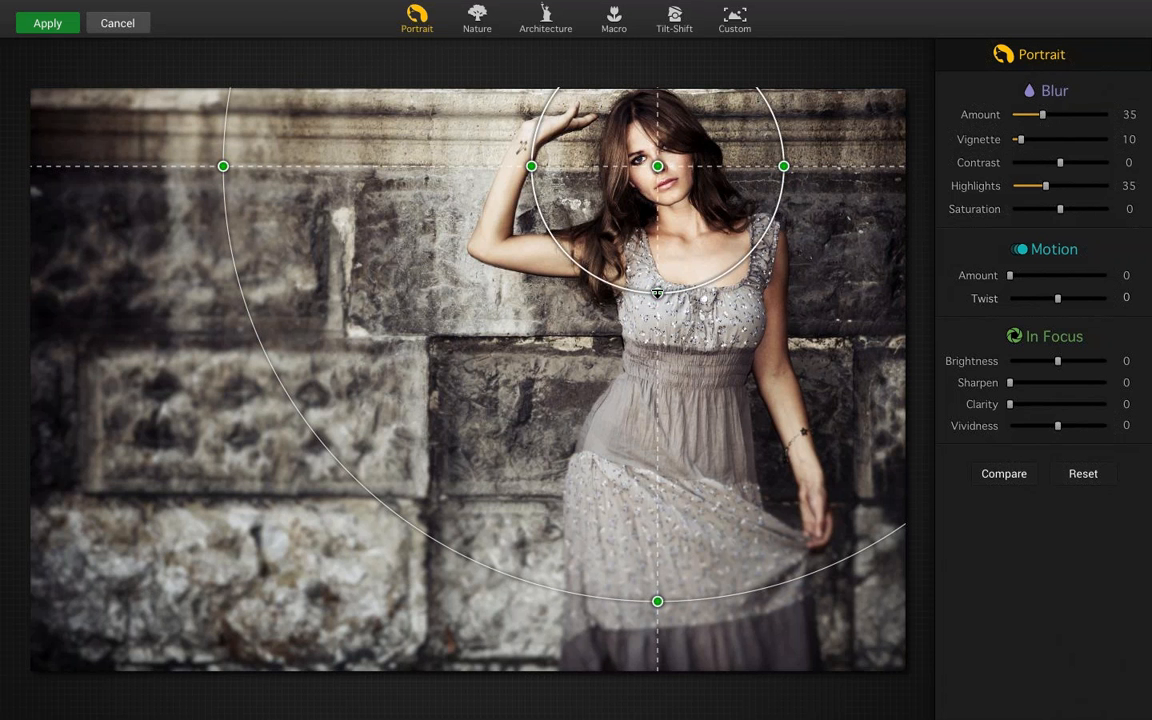
pyautogui.moveTo(657, 303); pyautogui.dragTo(658, 584)
pyautogui.moveTo(694, 270); pyautogui.dragTo(697, 496)
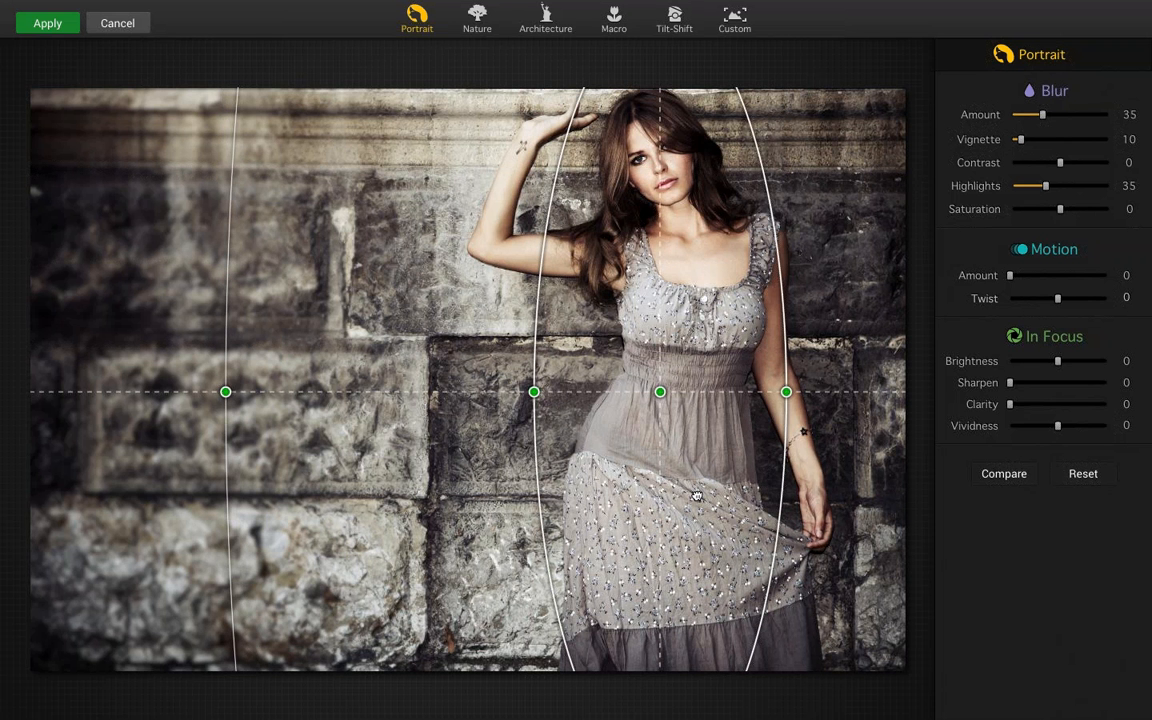
pyautogui.moveTo(226, 391); pyautogui.dragTo(401, 446)
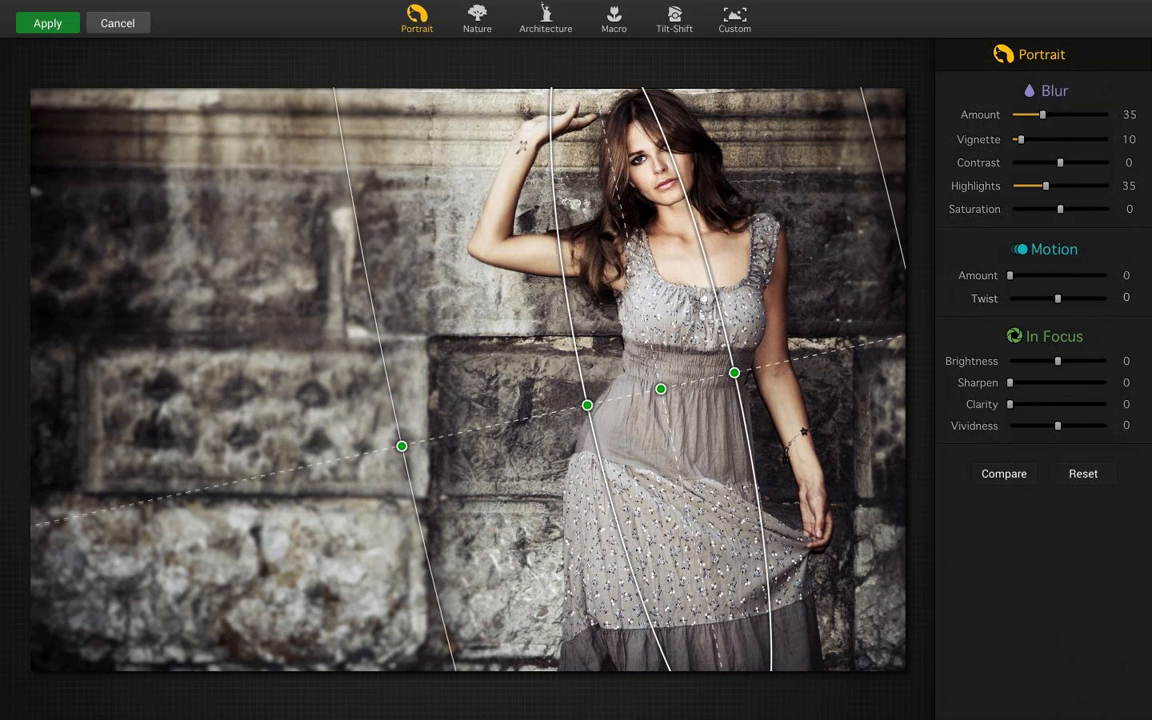
pyautogui.moveTo(660, 388); pyautogui.dragTo(709, 387)
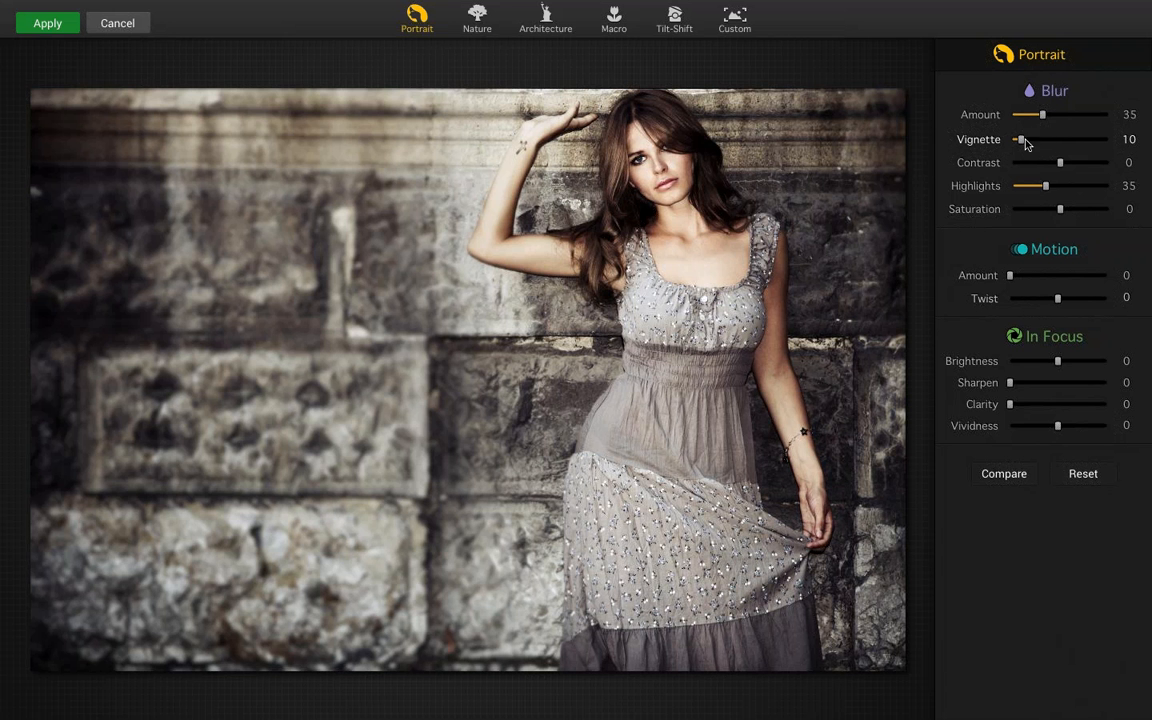
pyautogui.moveTo(1021, 141)
pyautogui.mouseDown()
pyautogui.moveTo(1035, 144)
pyautogui.moveTo(1039, 117)
pyautogui.moveTo(1035, 142)
pyautogui.mouseUp()
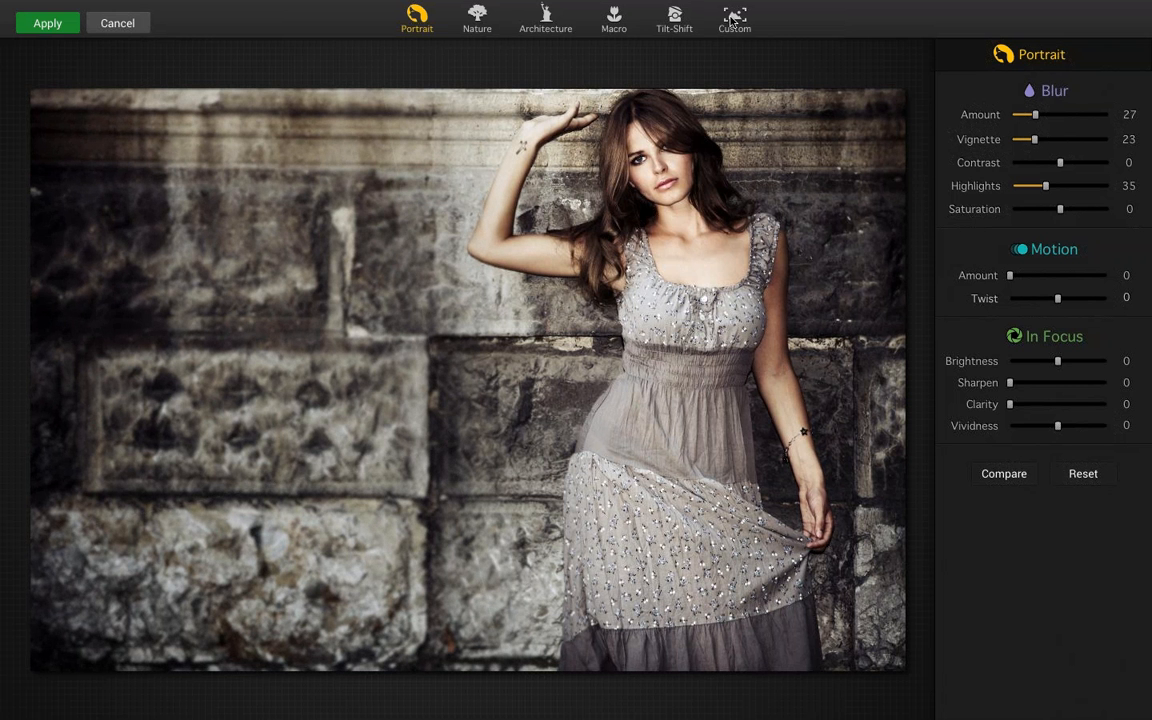
# Switch to the Custom focus effect and paint the in-focus mask over the woman's head, shoulders and lowered arm, starting with diameter 100
pyautogui.moveTo(589, 350)
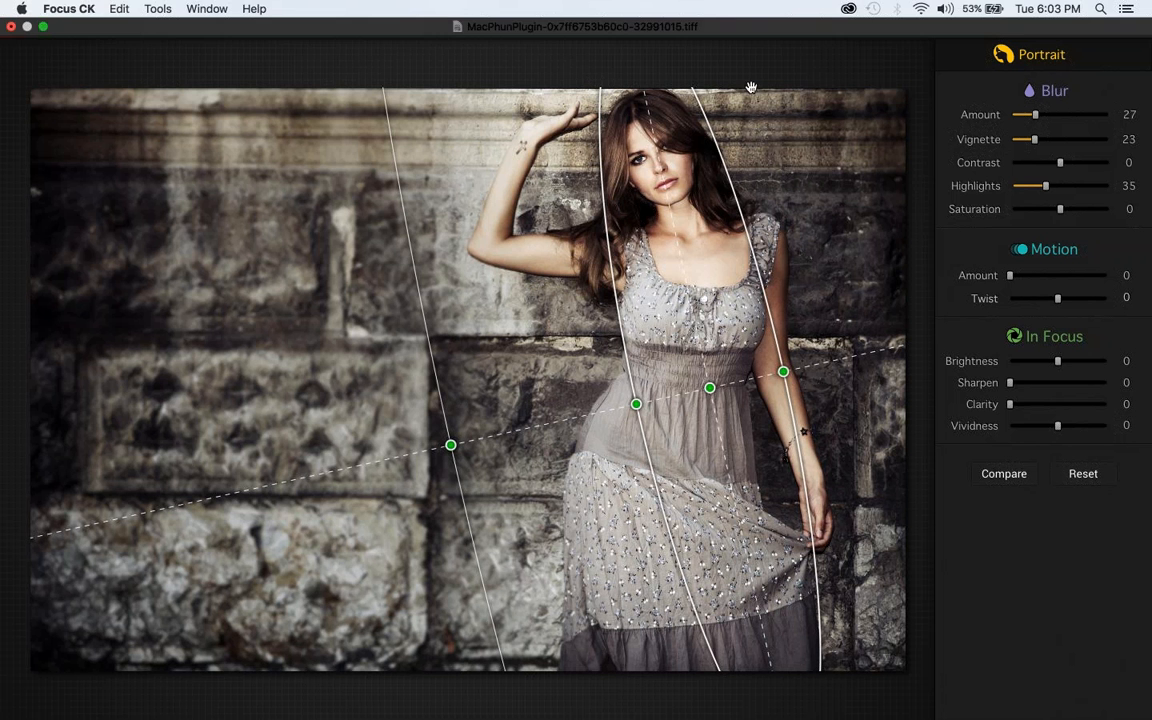
pyautogui.click(735, 22)
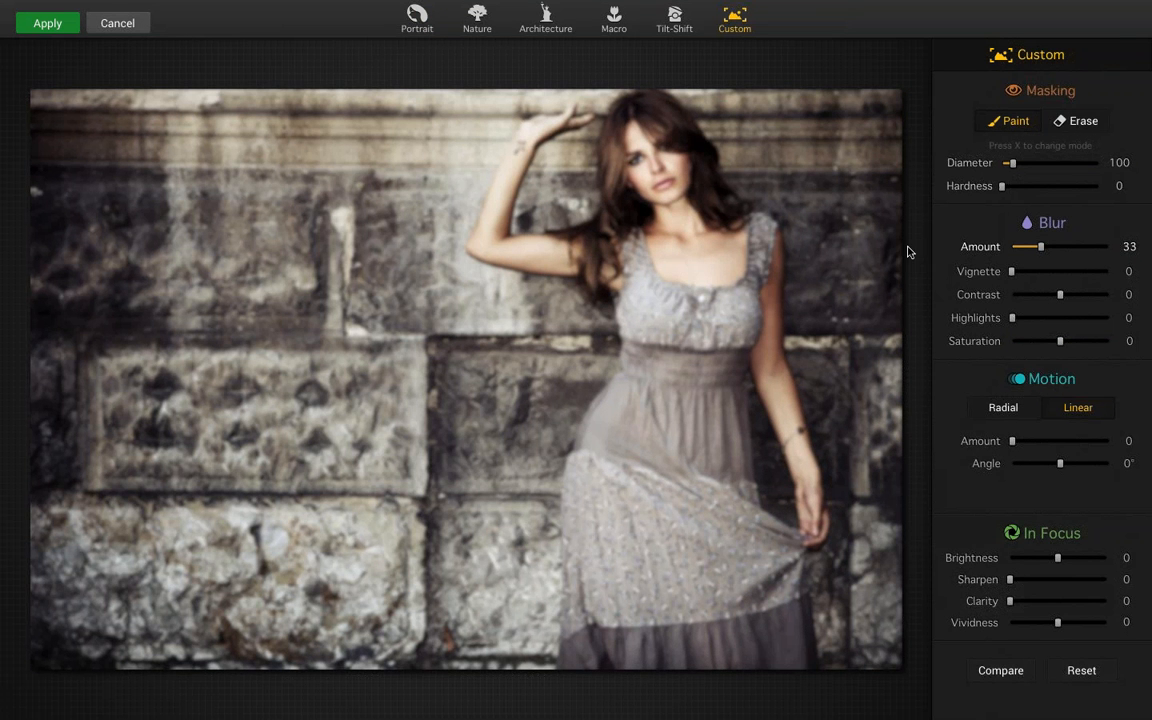
pyautogui.click(736, 248)
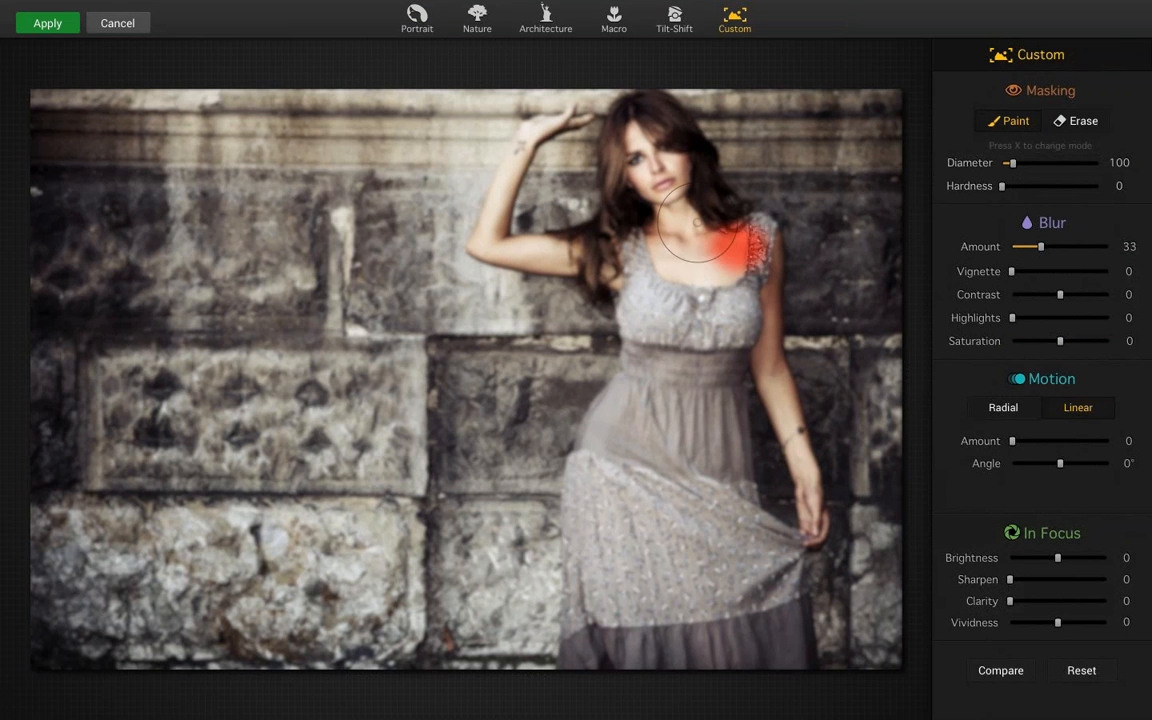
pyautogui.moveTo(693, 208)
pyautogui.mouseDown()
pyautogui.moveTo(612, 125)
pyautogui.moveTo(588, 142)
pyautogui.moveTo(615, 236)
pyautogui.moveTo(560, 225)
pyautogui.moveTo(572, 255)
pyautogui.moveTo(600, 210)
pyautogui.moveTo(590, 125)
pyautogui.moveTo(640, 260)
pyautogui.moveTo(690, 210)
pyautogui.moveTo(690, 260)
pyautogui.moveTo(765, 320)
pyautogui.moveTo(820, 535)
pyautogui.moveTo(790, 427)
pyautogui.moveTo(806, 520)
pyautogui.moveTo(796, 636)
pyautogui.moveTo(808, 668)
pyautogui.moveTo(812, 635)
pyautogui.mouseUp()
pyautogui.press('[')
pyautogui.press('[')
pyautogui.press('[')
pyautogui.press('[')
pyautogui.press('[')
pyautogui.moveTo(594, 269); pyautogui.dragTo(595, 271)
# Enlarge the mask brush to diameter 120 and paint the in-focus mask over the whole dress down to the hem
pyautogui.press(']')
pyautogui.press(']')
pyautogui.press(']')
pyautogui.press(']')
pyautogui.press(']')
pyautogui.press(']')
pyautogui.moveTo(804, 686); pyautogui.dragTo(727, 682)
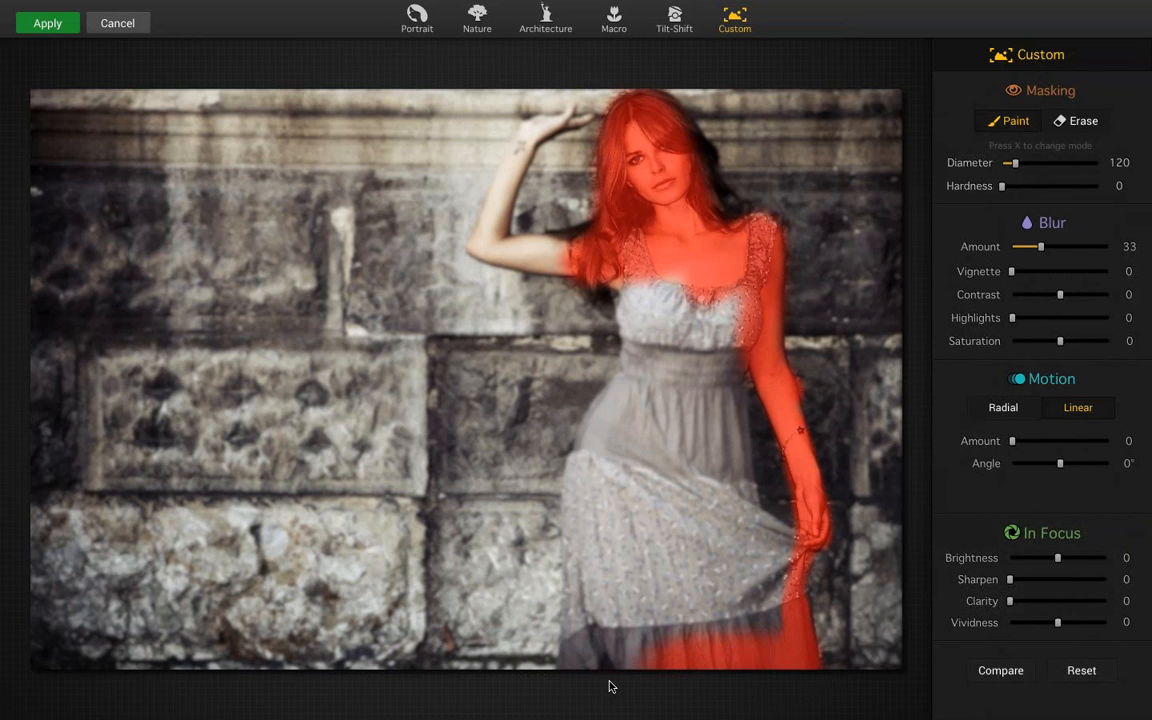
pyautogui.moveTo(598, 638); pyautogui.dragTo(604, 687)
pyautogui.moveTo(572, 640); pyautogui.dragTo(532, 552)
pyautogui.moveTo(585, 590)
pyautogui.mouseDown()
pyautogui.moveTo(590, 480)
pyautogui.moveTo(622, 400)
pyautogui.moveTo(613, 441)
pyautogui.moveTo(600, 260)
pyautogui.moveTo(649, 310)
pyautogui.moveTo(615, 275)
pyautogui.moveTo(690, 300)
pyautogui.moveTo(660, 345)
pyautogui.moveTo(716, 482)
pyautogui.moveTo(660, 450)
pyautogui.moveTo(700, 520)
pyautogui.moveTo(765, 553)
pyautogui.mouseUp()
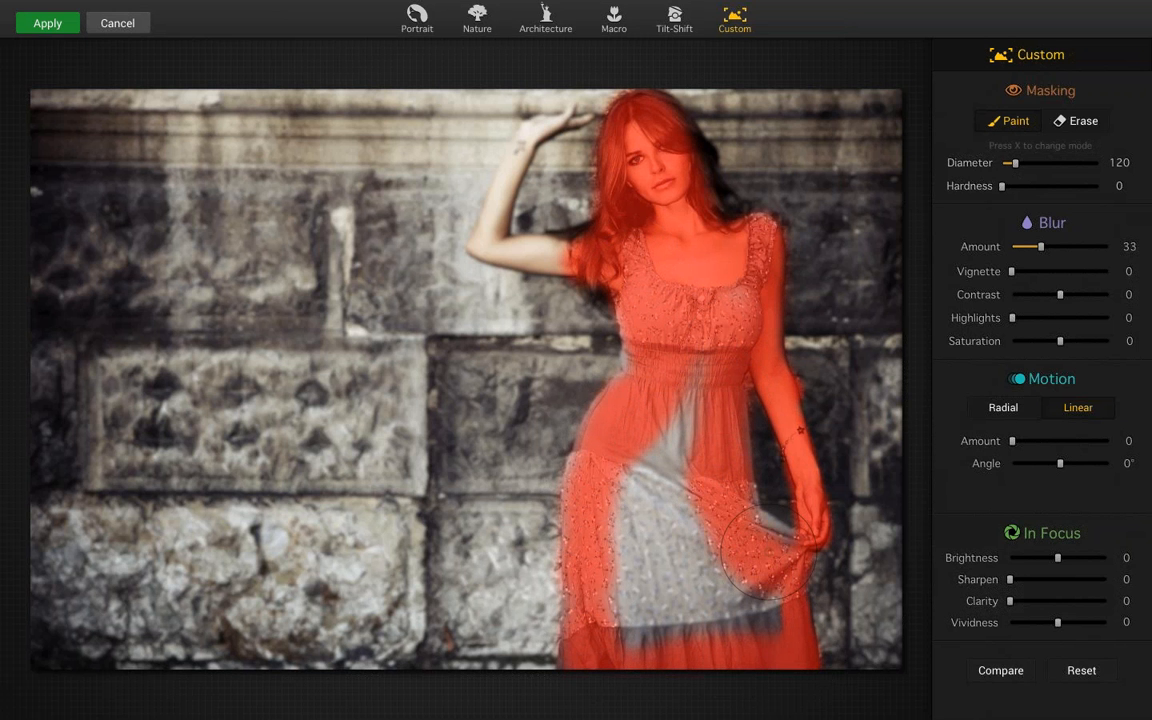
pyautogui.moveTo(740, 618)
pyautogui.mouseDown()
pyautogui.moveTo(620, 632)
pyautogui.moveTo(650, 636)
pyautogui.moveTo(660, 520)
pyautogui.moveTo(630, 500)
pyautogui.moveTo(640, 420)
pyautogui.moveTo(686, 358)
pyautogui.moveTo(620, 395)
pyautogui.moveTo(624, 500)
pyautogui.mouseUp()
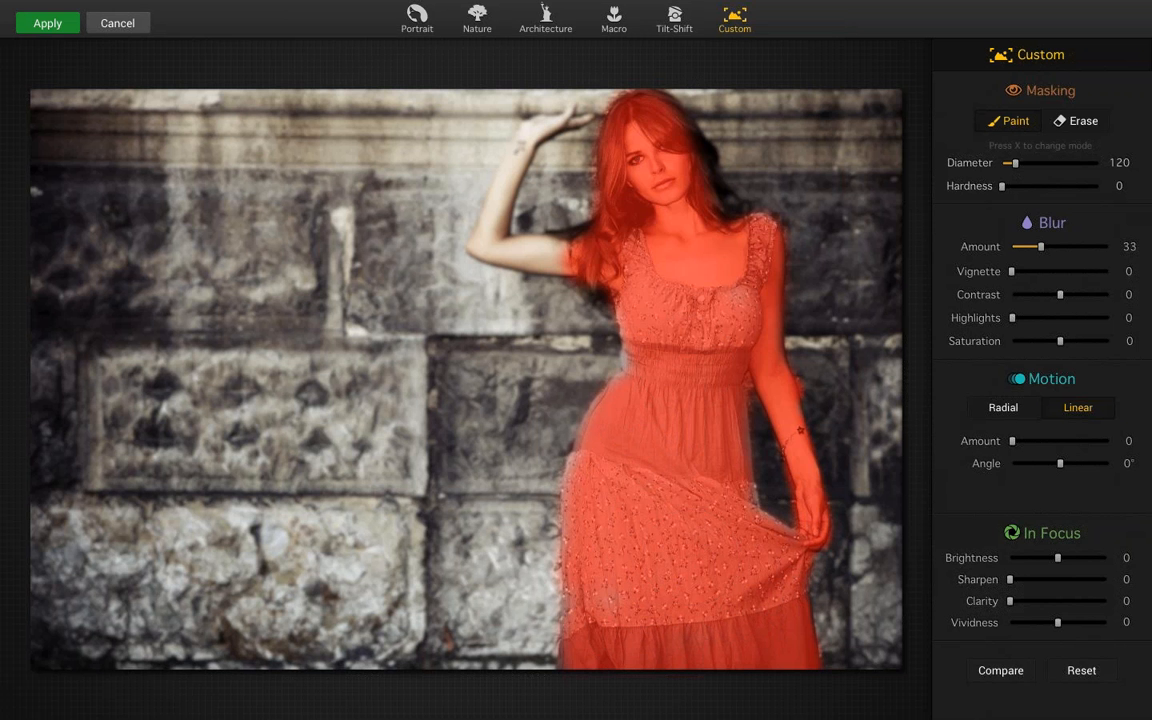
# Reduce the mask brush to diameter 50 and paint the in-focus mask over the woman's raised hand and arm
pyautogui.press('[')
pyautogui.press('[')
pyautogui.press('[')
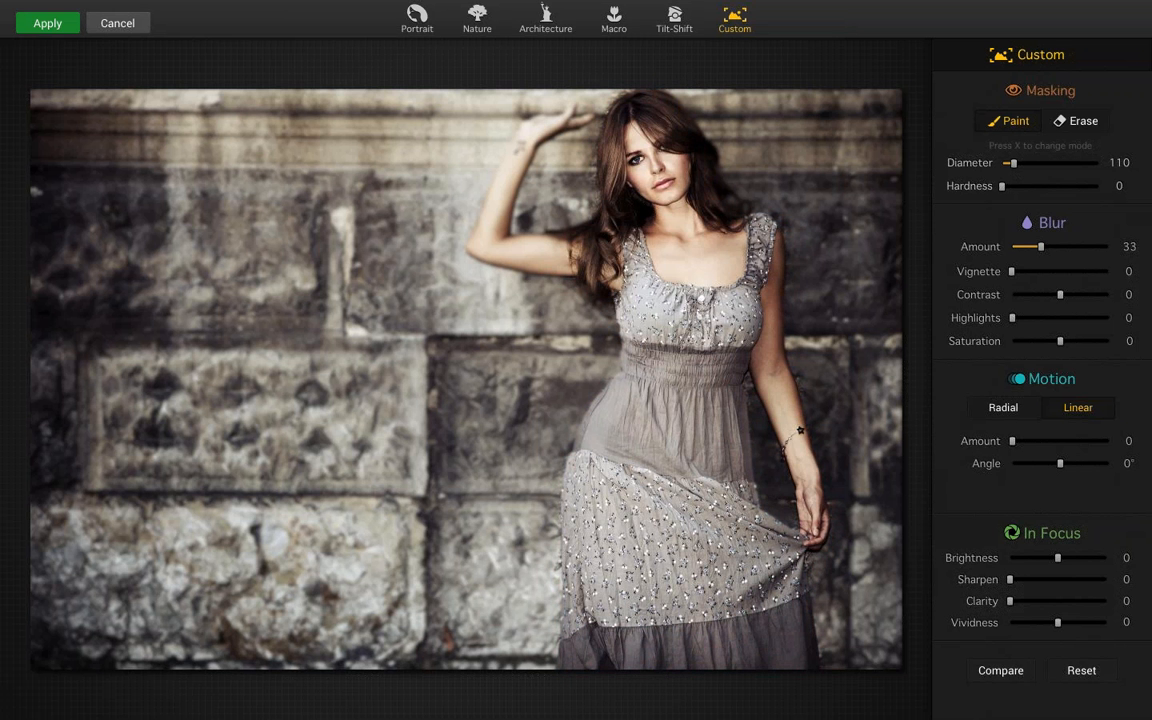
pyautogui.press('[')
pyautogui.press('x')
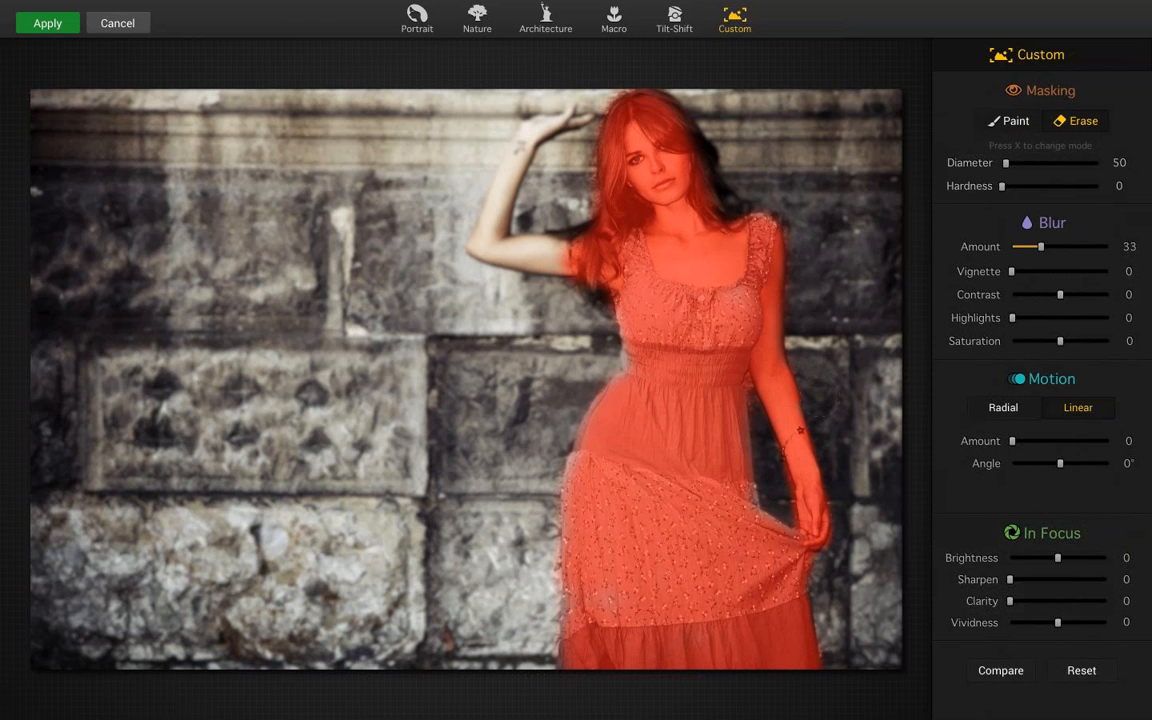
pyautogui.press('x')
pyautogui.moveTo(550, 122)
pyautogui.mouseDown()
pyautogui.moveTo(507, 129)
pyautogui.moveTo(515, 160)
pyautogui.moveTo(478, 250)
pyautogui.moveTo(440, 226)
pyautogui.moveTo(507, 229)
pyautogui.mouseUp()
pyautogui.moveTo(524, 246); pyautogui.dragTo(572, 260)
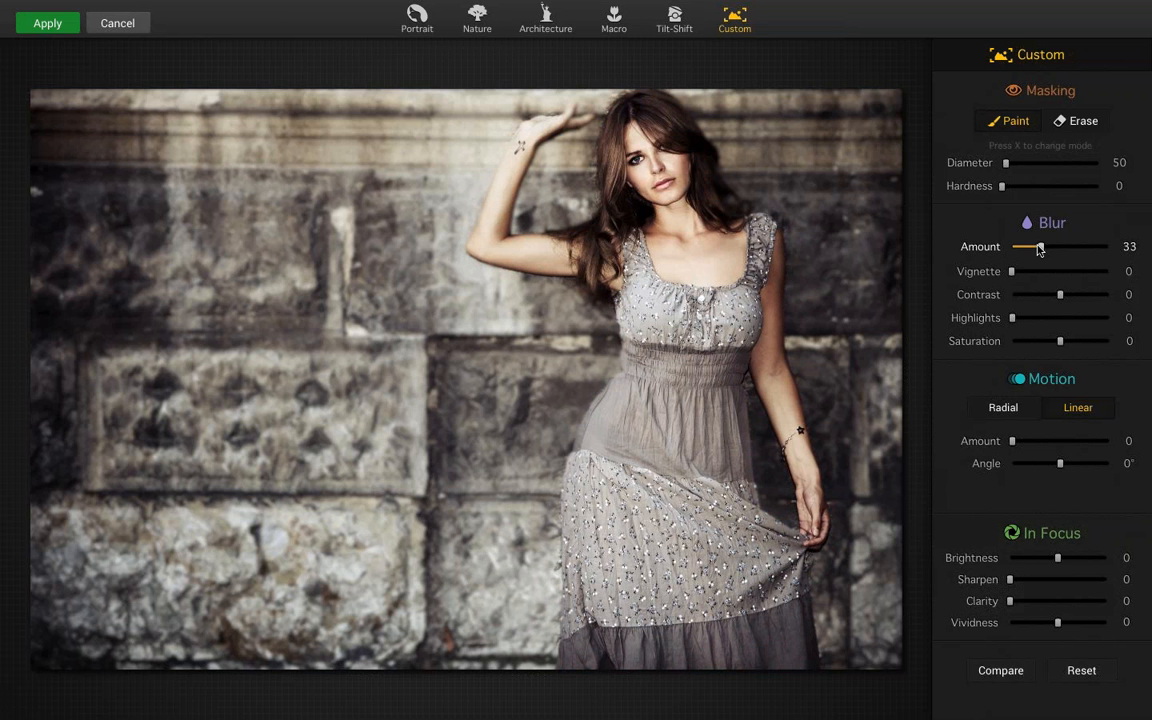
# Set the blur Amount to 25 and the Vignette to 39, and leave the Custom focus effect without applying it
pyautogui.moveTo(1040, 249); pyautogui.dragTo(1047, 286)
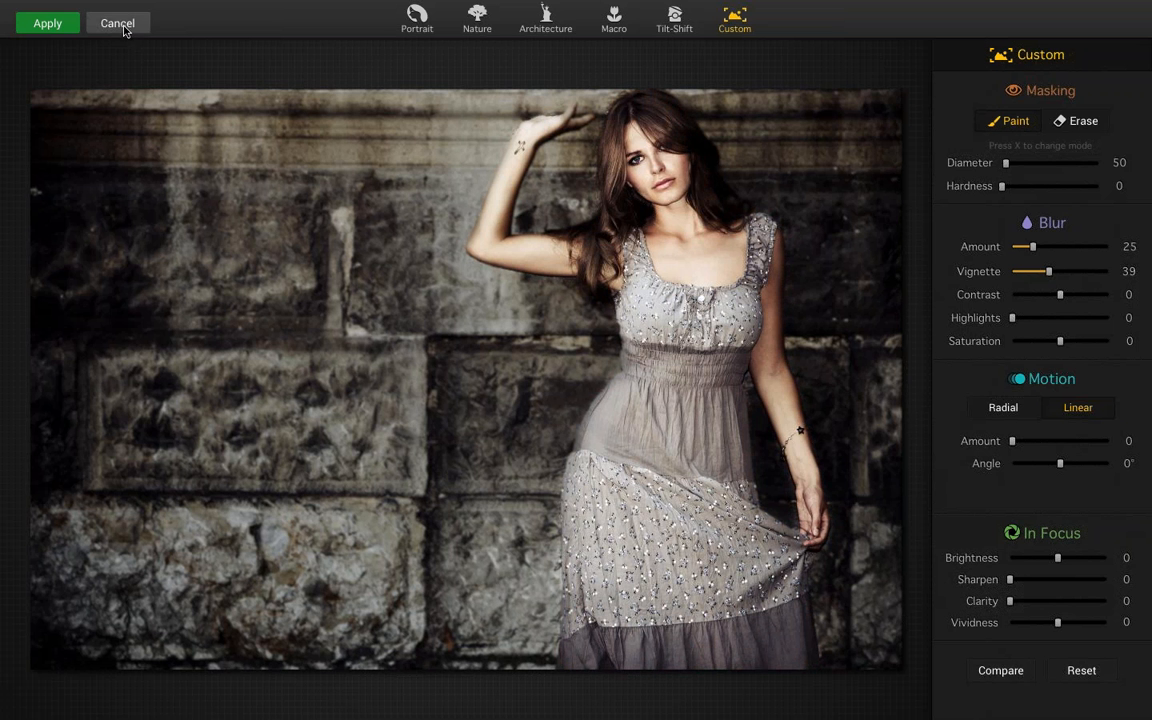
pyautogui.click(125, 26)
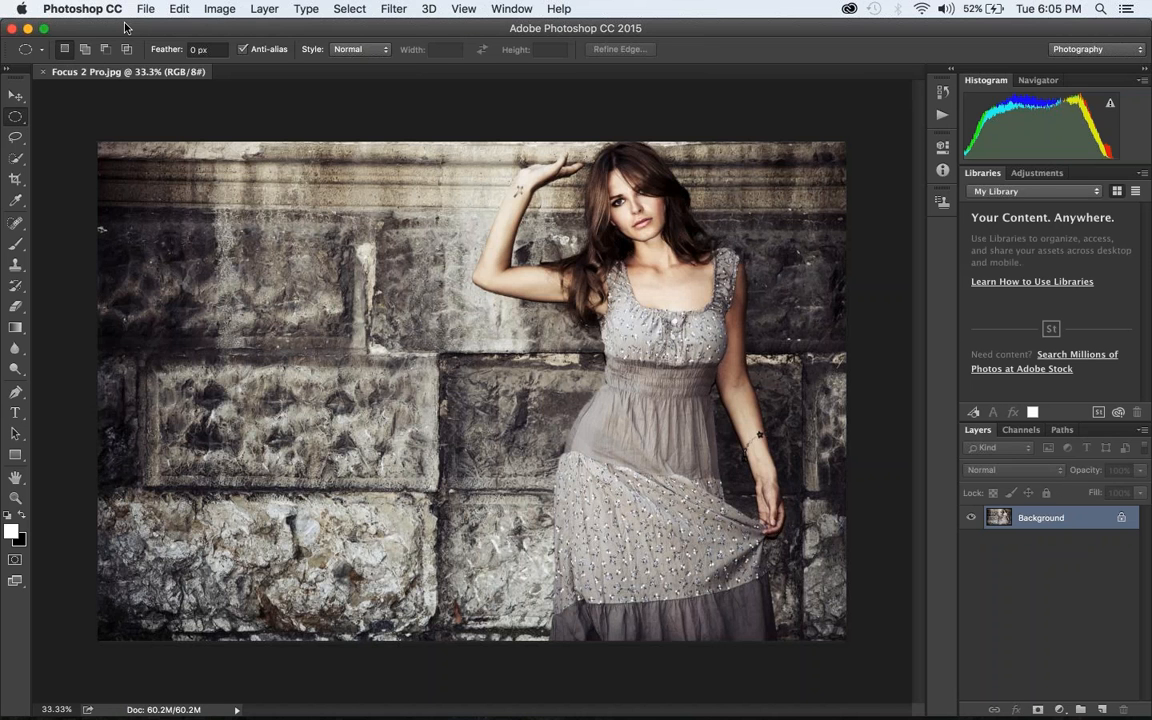
# Close the Focus 2 Pro.jpg document, minimize the Photoshop window and close the Focus folder window on the desktop
pyautogui.press('super+w')
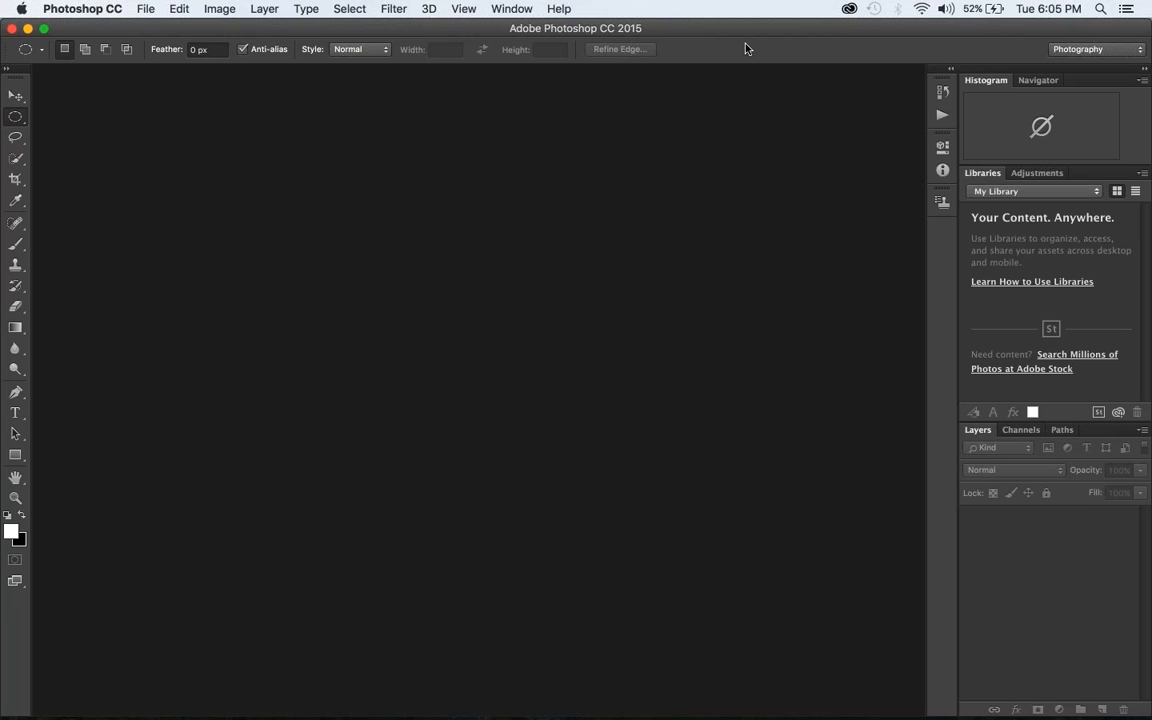
pyautogui.press('super+Tab')
pyautogui.press('super+shift+Tab')
pyautogui.click(28, 29)
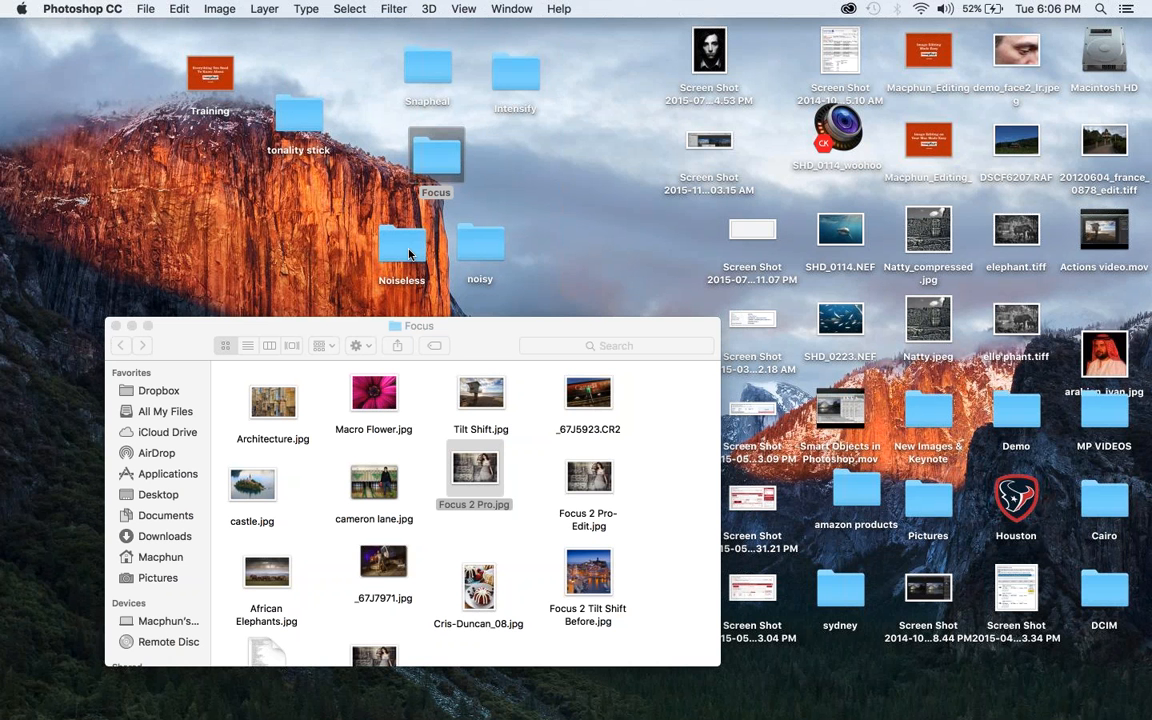
pyautogui.click(117, 327)
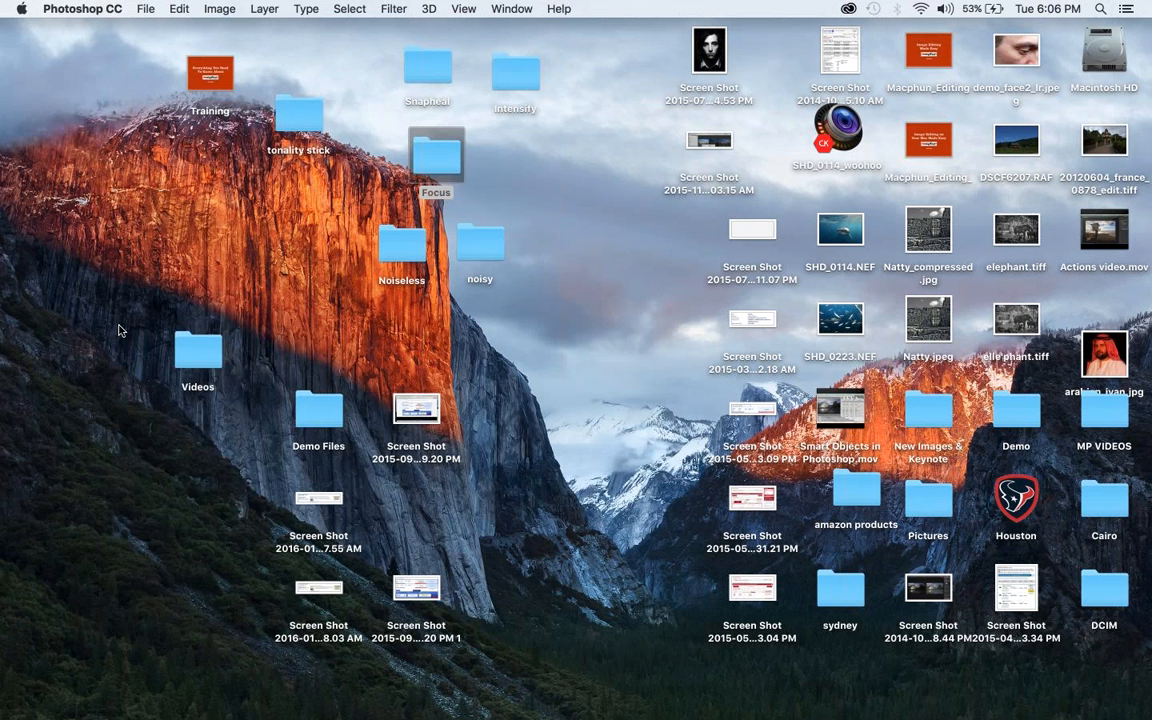
# Open the Noiseless folder on the desktop and load ShakeShack.jpg into Noiseless CK
pyautogui.click(390, 262)
pyautogui.doubleClick(390, 262)
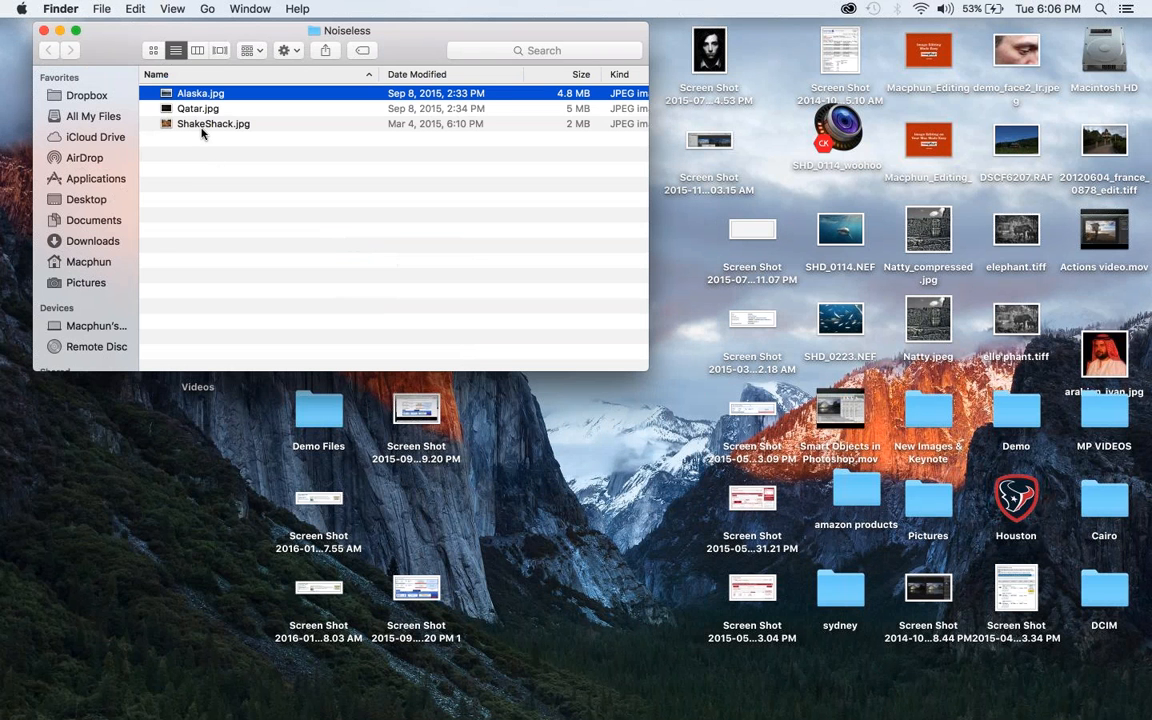
pyautogui.click(201, 125)
pyautogui.moveTo(201, 125); pyautogui.dragTo(532, 703)
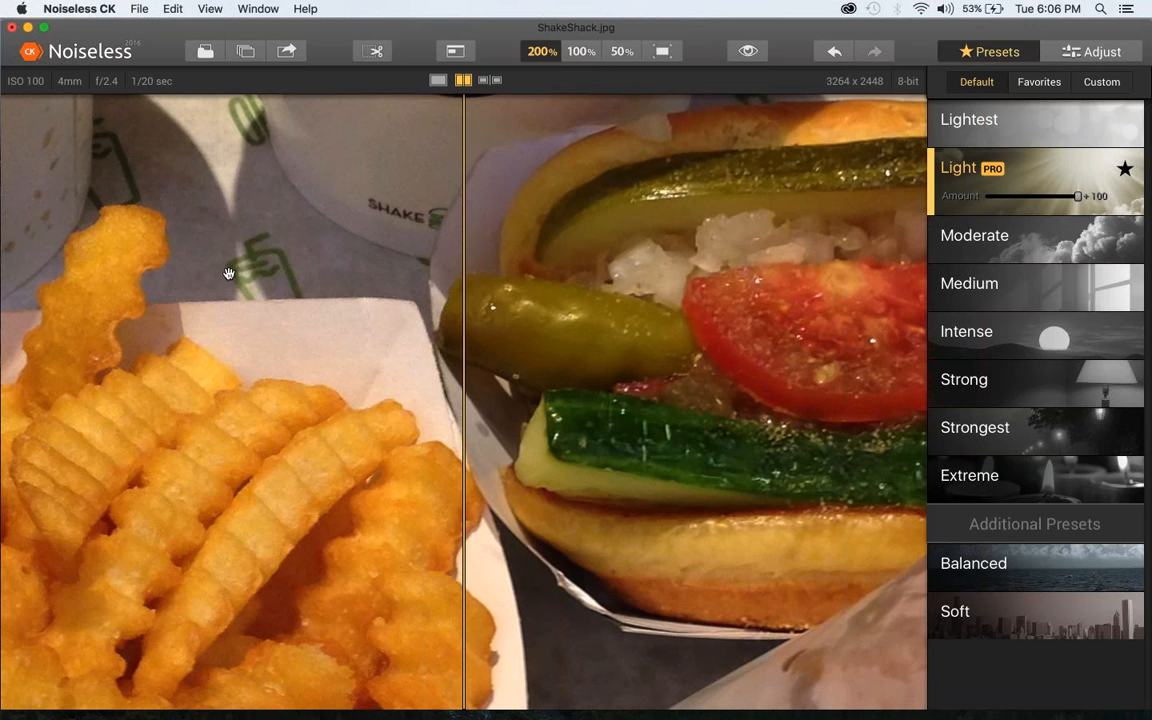
# Try a lower Amount for the Light preset, restore it to 100, and apply the Lightest preset to the photo instead
pyautogui.moveTo(297, 283); pyautogui.dragTo(298, 404)
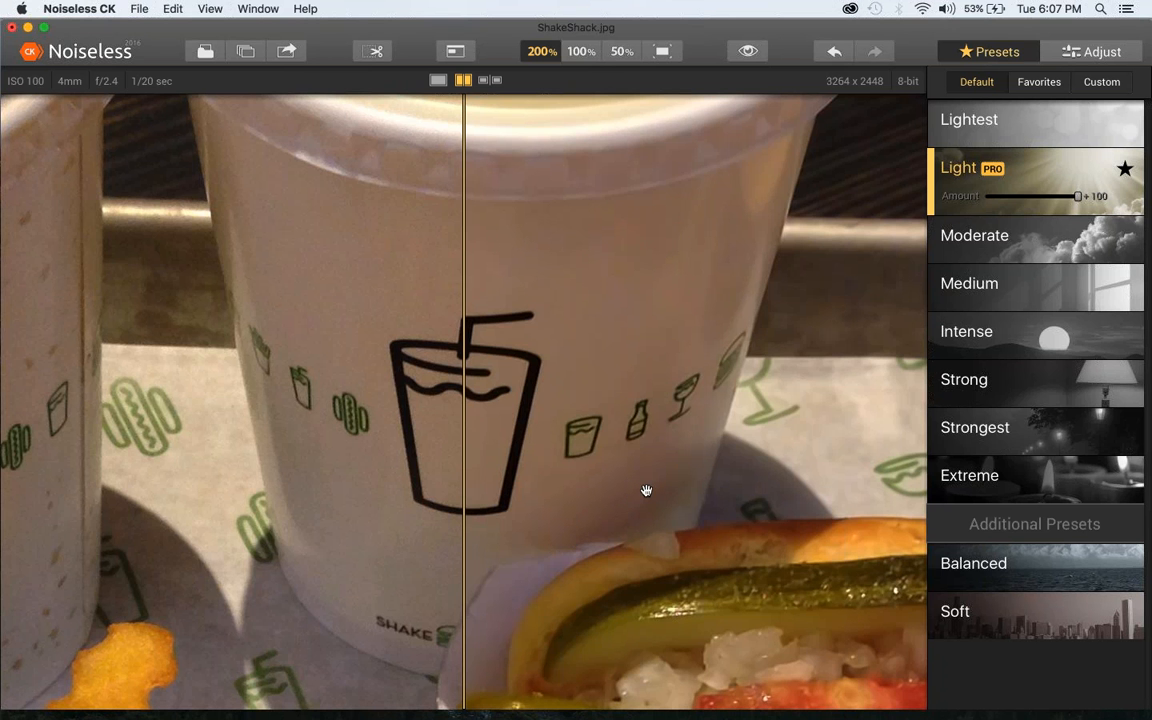
pyautogui.scroll(-10, 569, 435)
pyautogui.hscroll(10, 569, 435)
pyautogui.scroll(-5, 312, 195)
pyautogui.hscroll(7, 312, 195)
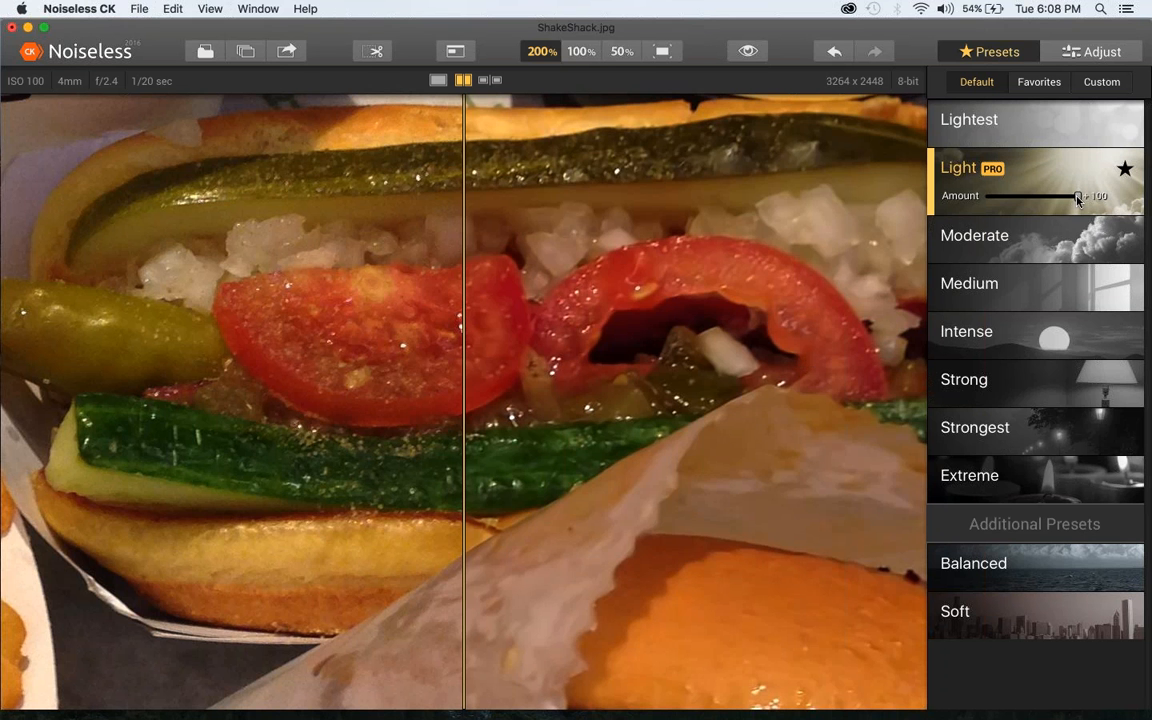
pyautogui.moveTo(1075, 199); pyautogui.dragTo(1057, 199)
pyautogui.moveTo(1057, 199); pyautogui.dragTo(1105, 201)
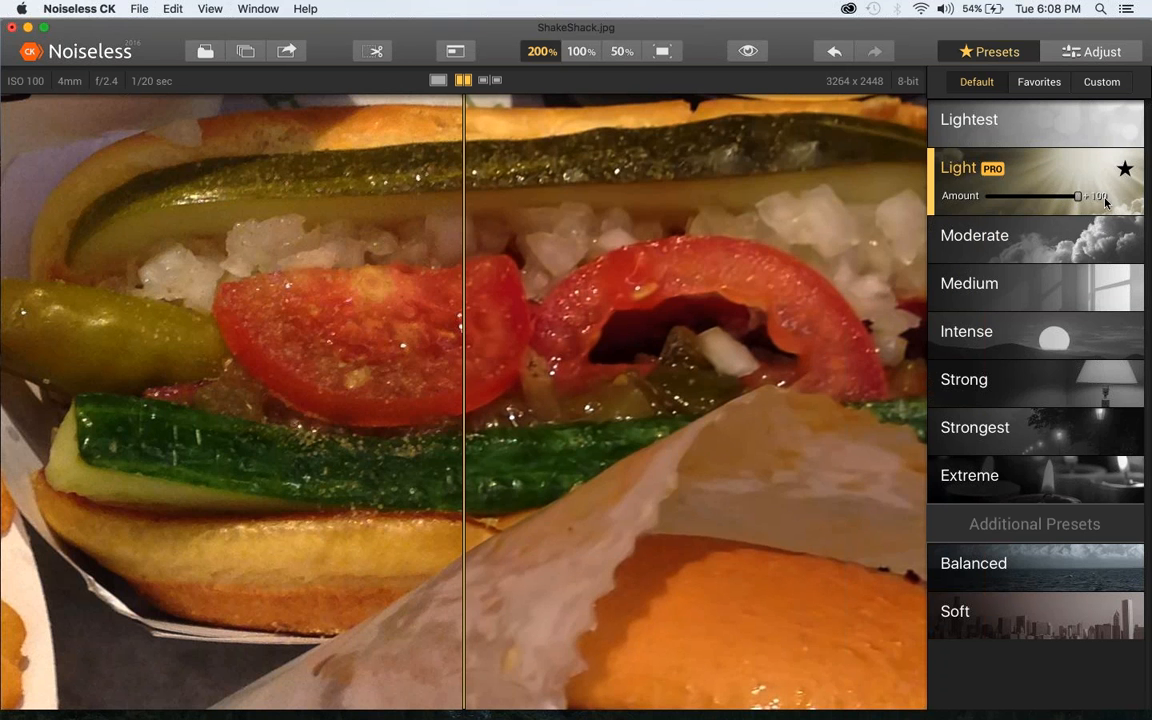
pyautogui.click(1048, 141)
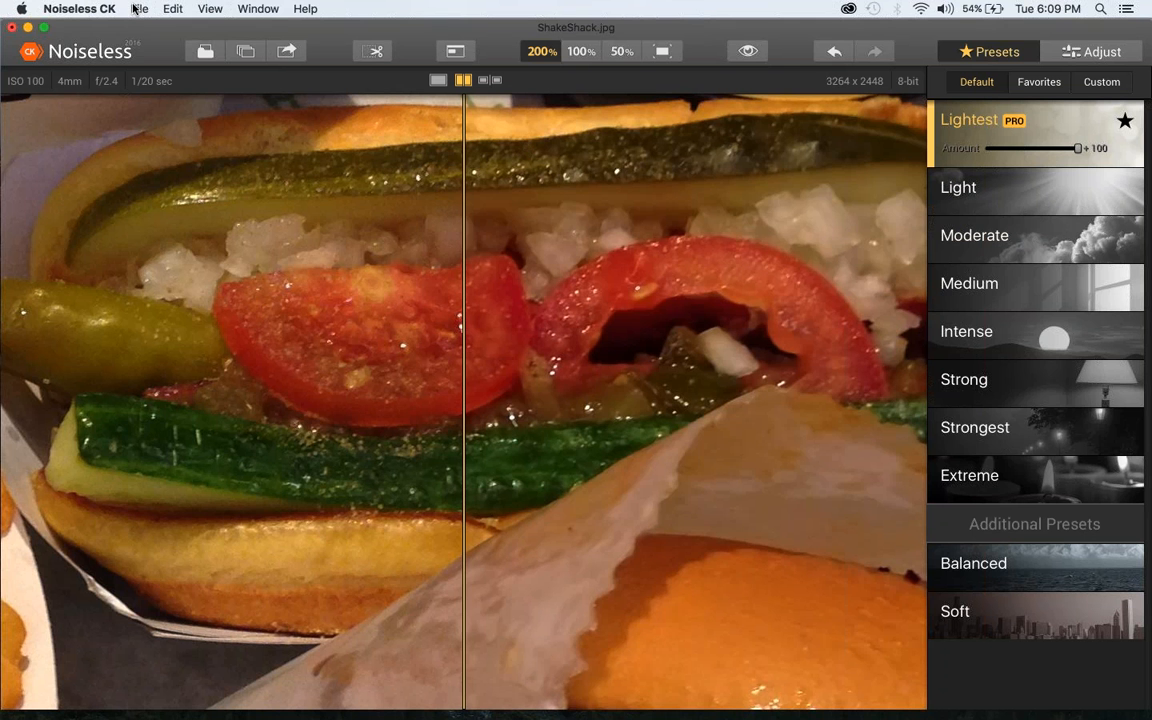
# Start batch processing and browse to the Noiseless folder on the Desktop for the images to load
pyautogui.click(135, 9)
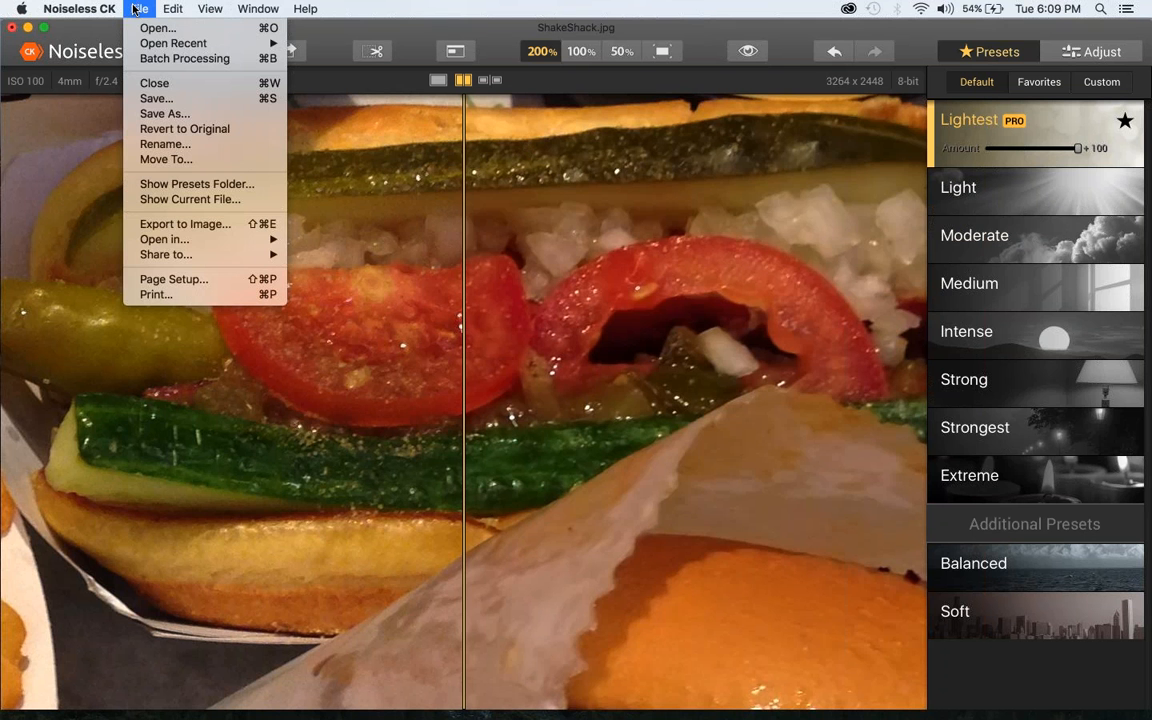
pyautogui.click(151, 60)
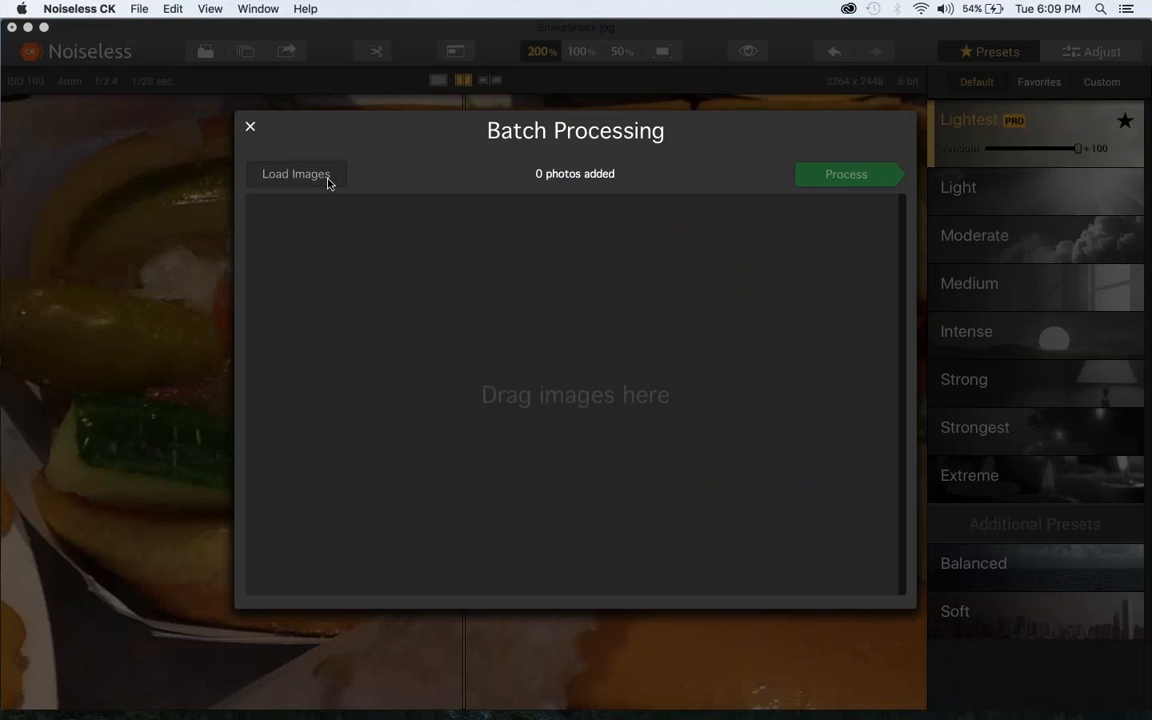
pyautogui.click(296, 174)
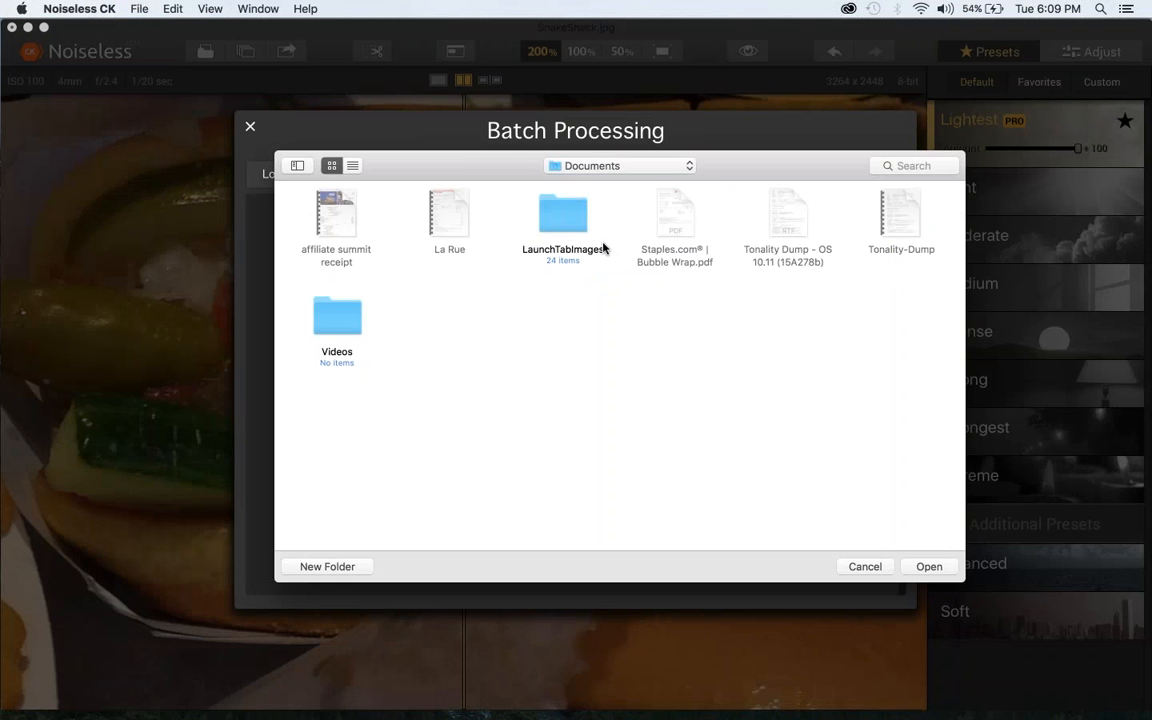
pyautogui.click(570, 168)
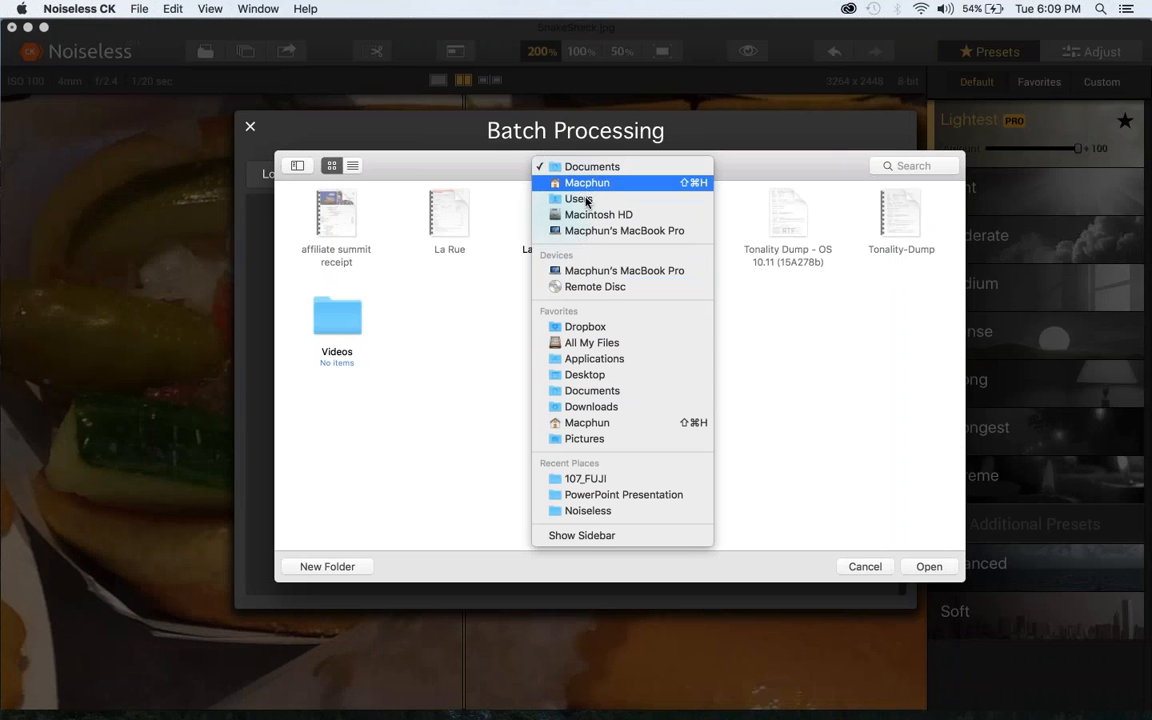
pyautogui.click(587, 375)
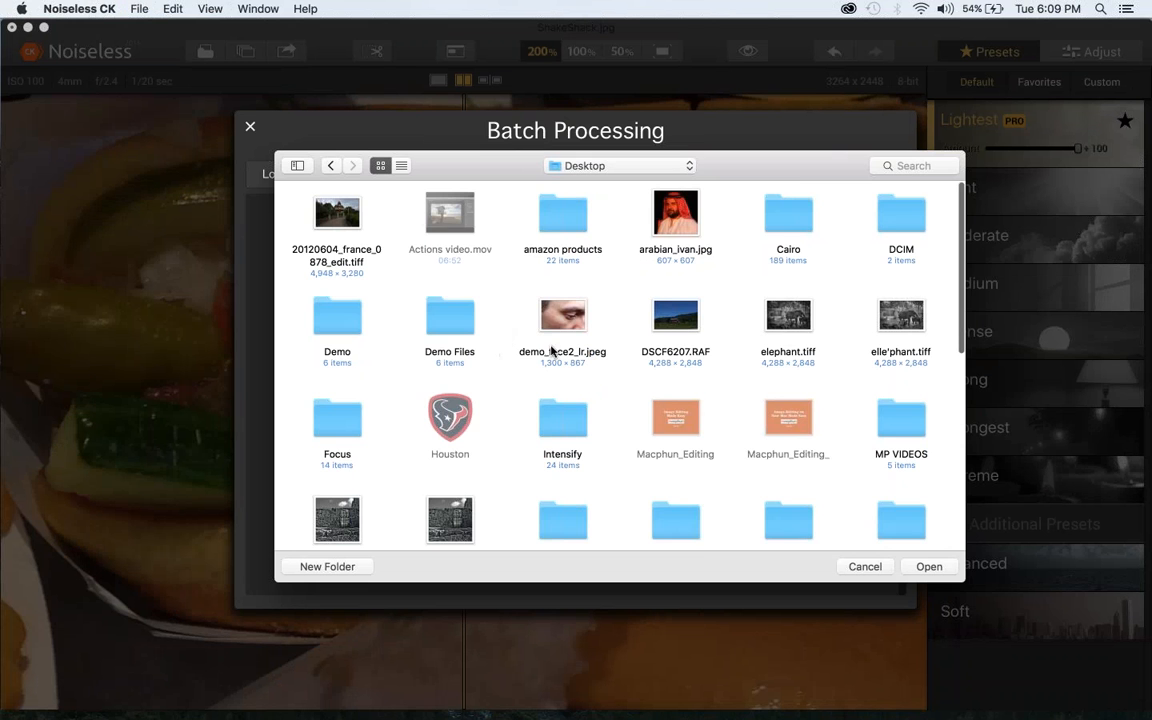
pyautogui.scroll(-3, 880, 440)
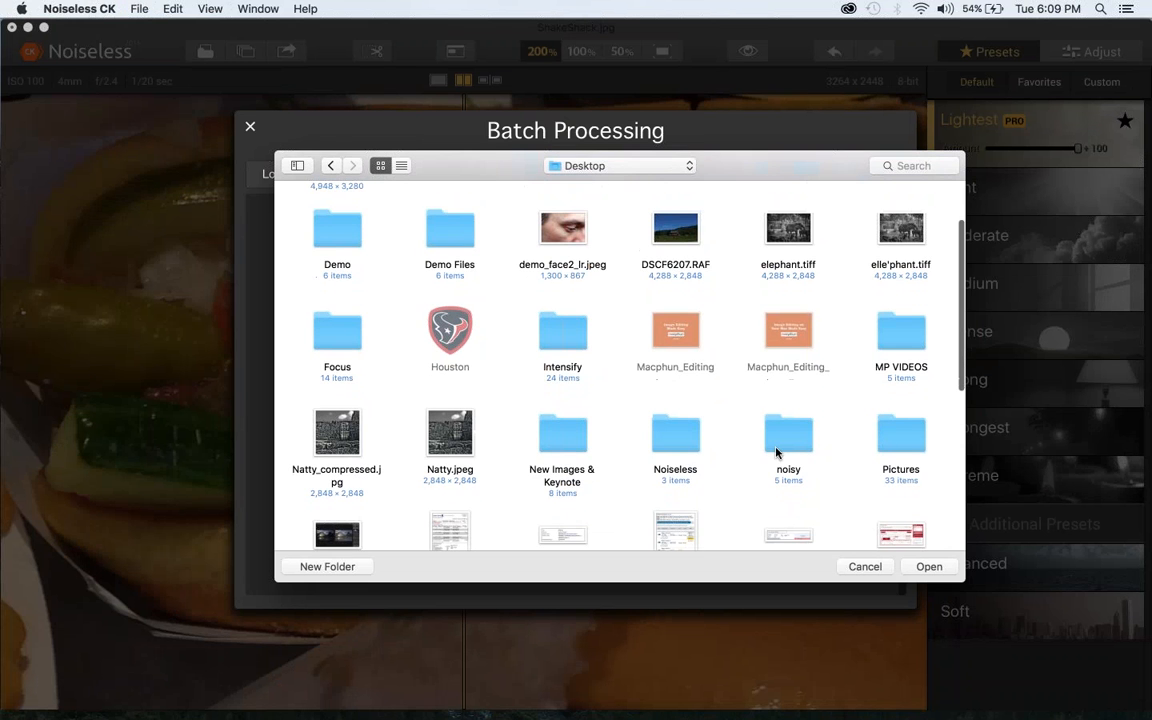
pyautogui.click(677, 440)
pyautogui.doubleClick(677, 440)
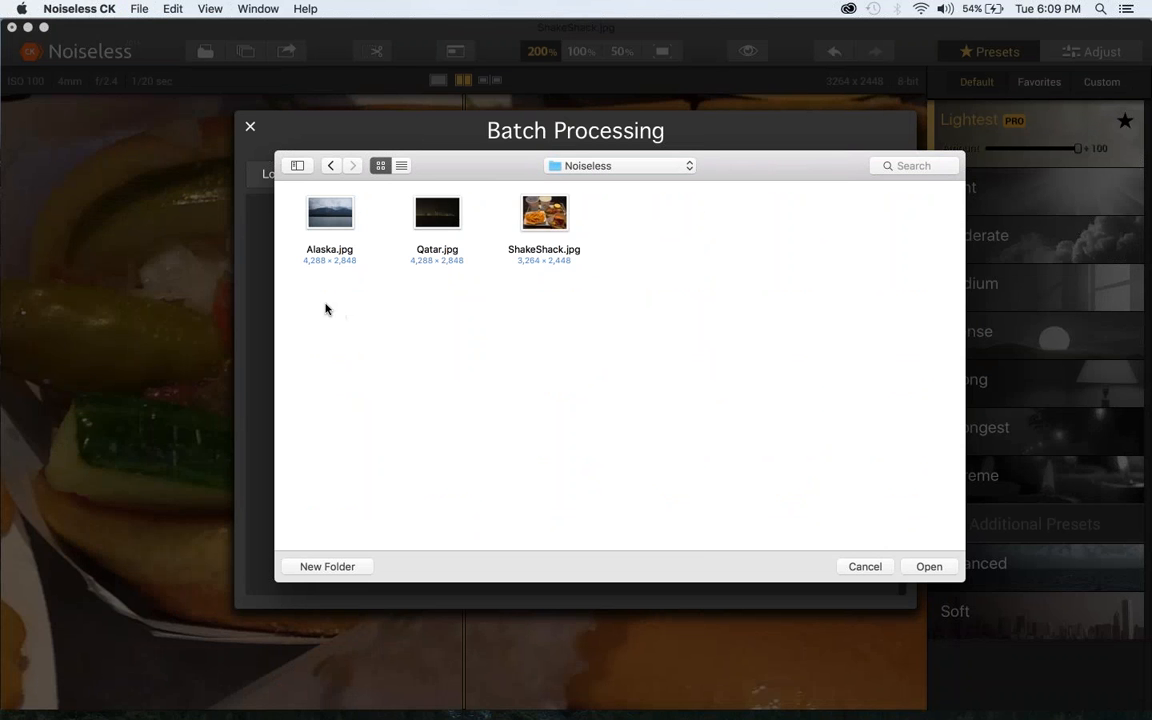
# Load Alaska.jpg, Qatar.jpg and ShakeShack.jpg into the batch
pyautogui.click(510, 202)
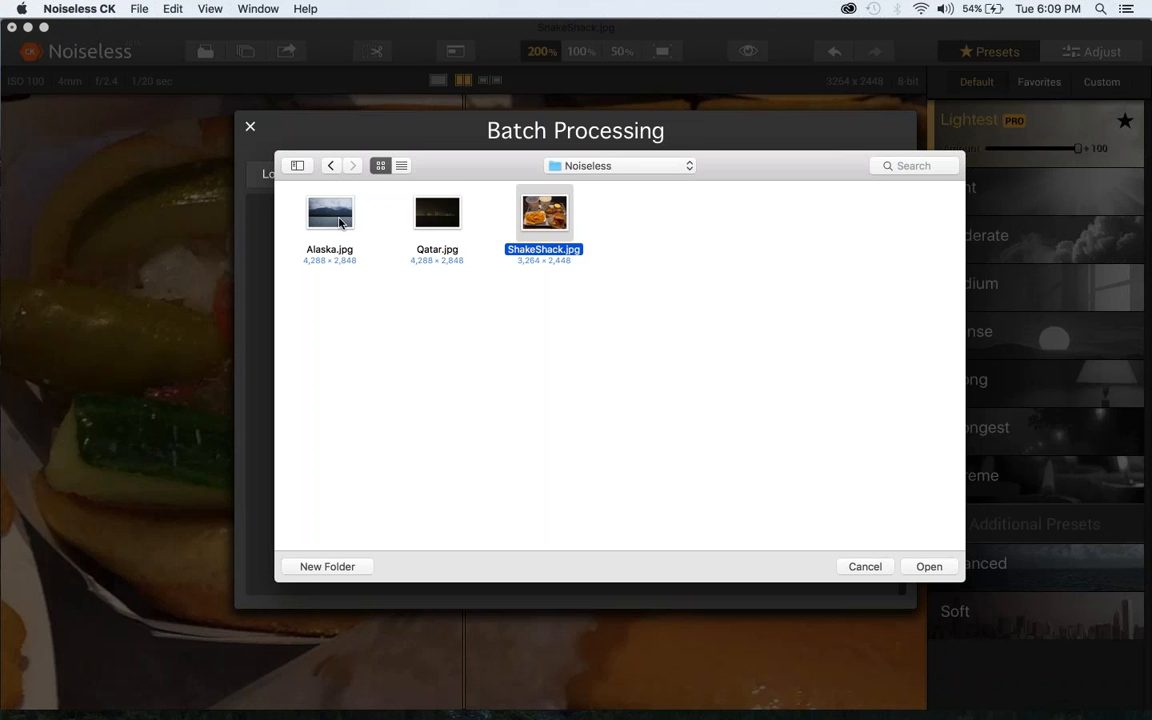
pyautogui.keyDown('super'); pyautogui.click(307, 202); pyautogui.keyUp('super')
pyautogui.keyDown('super'); pyautogui.click(434, 224); pyautogui.keyUp('super')
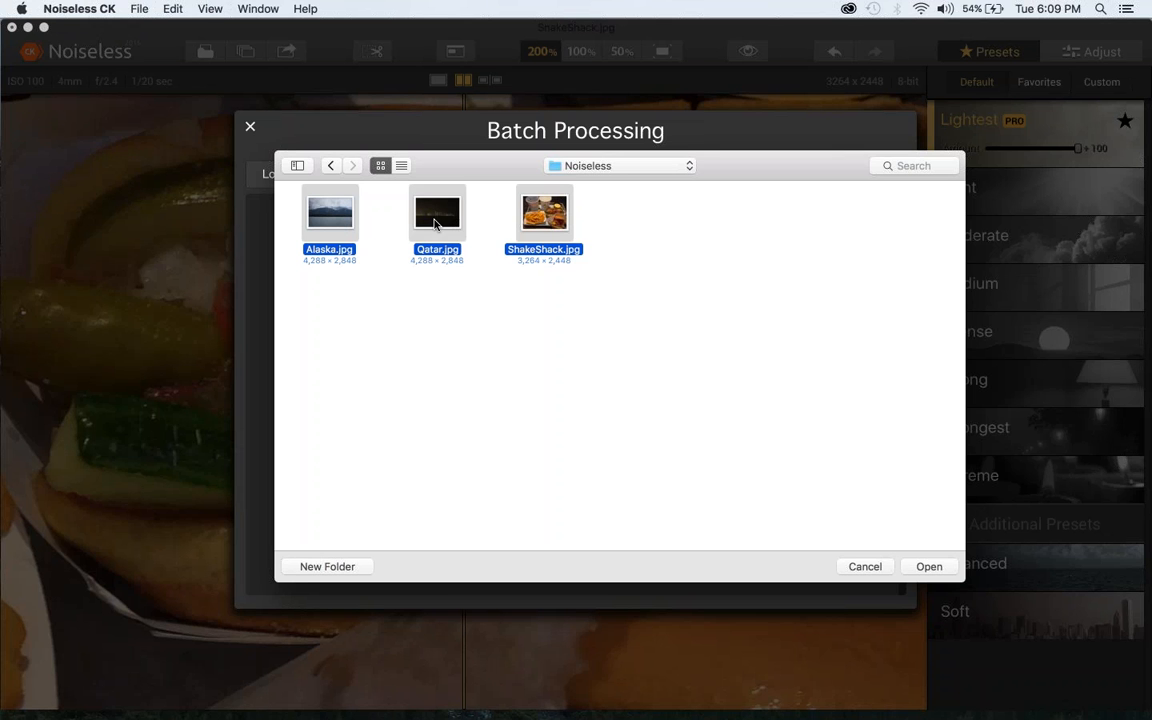
pyautogui.click(929, 567)
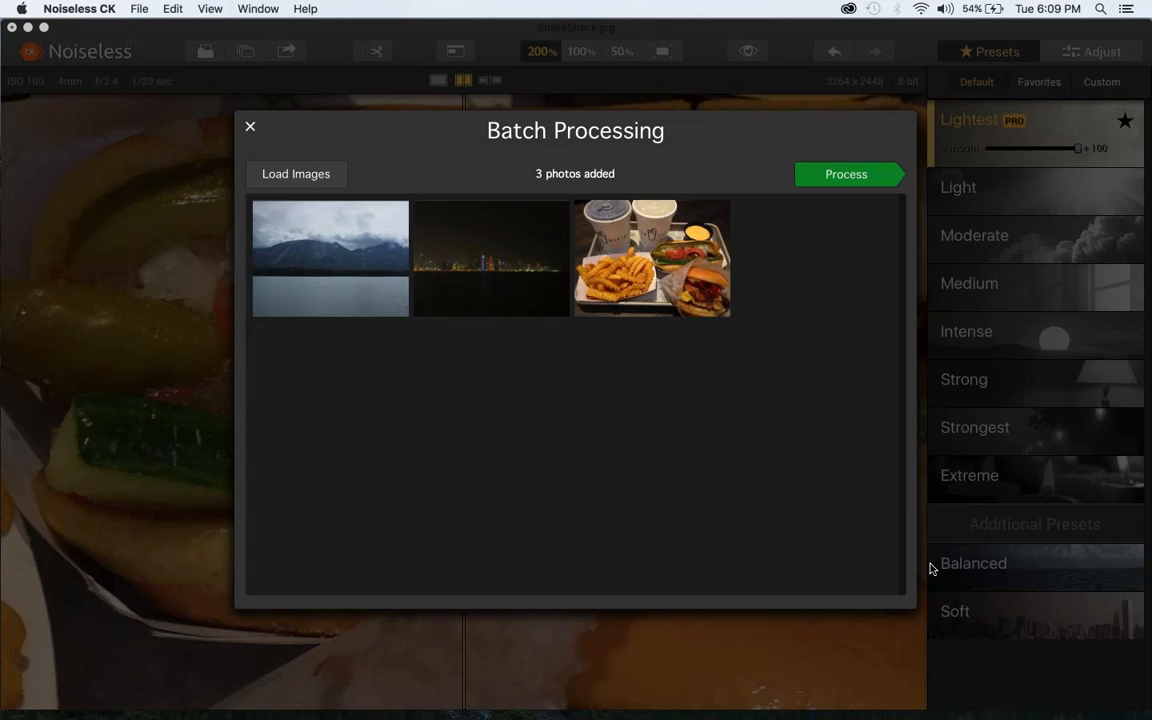
# In the batch options, lower the JPEG quality slightly and set the export location to Current location
pyautogui.click(840, 180)
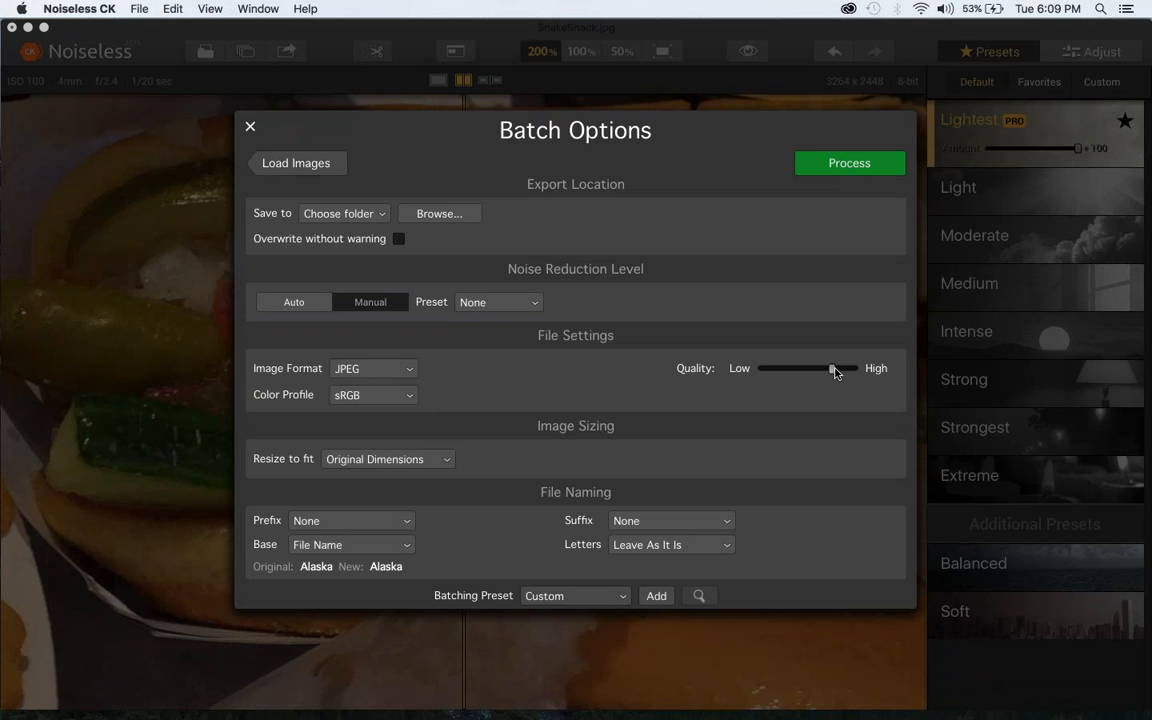
pyautogui.moveTo(845, 372); pyautogui.dragTo(830, 370)
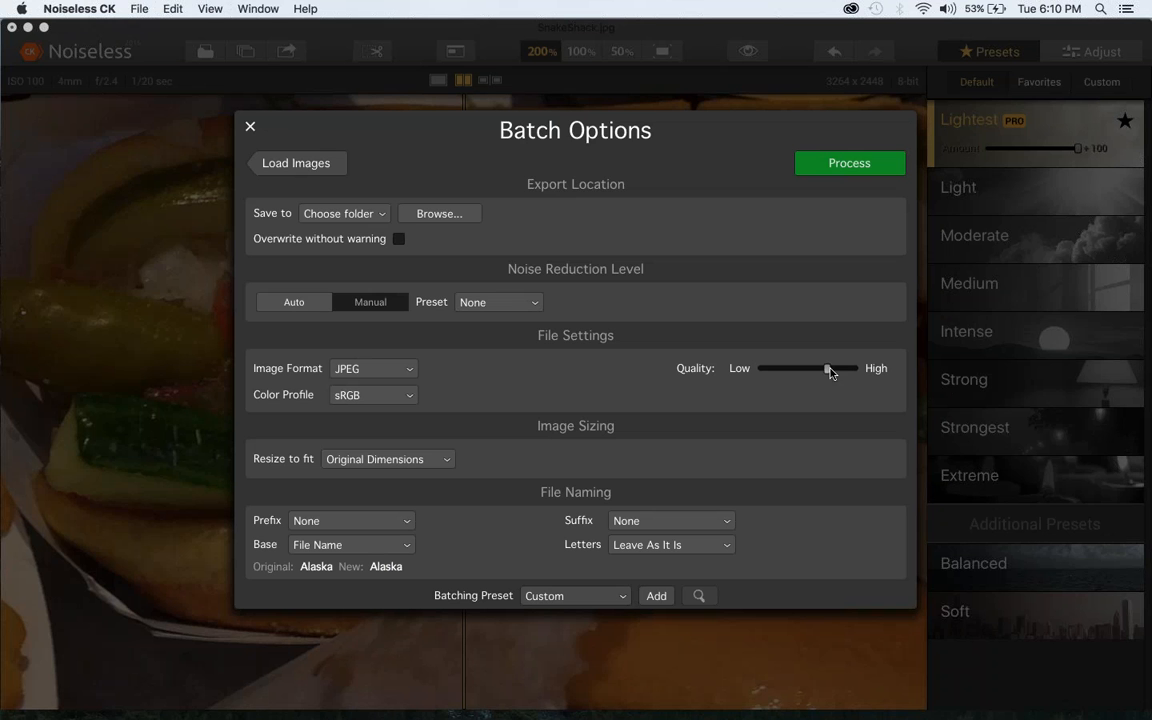
pyautogui.click(862, 165)
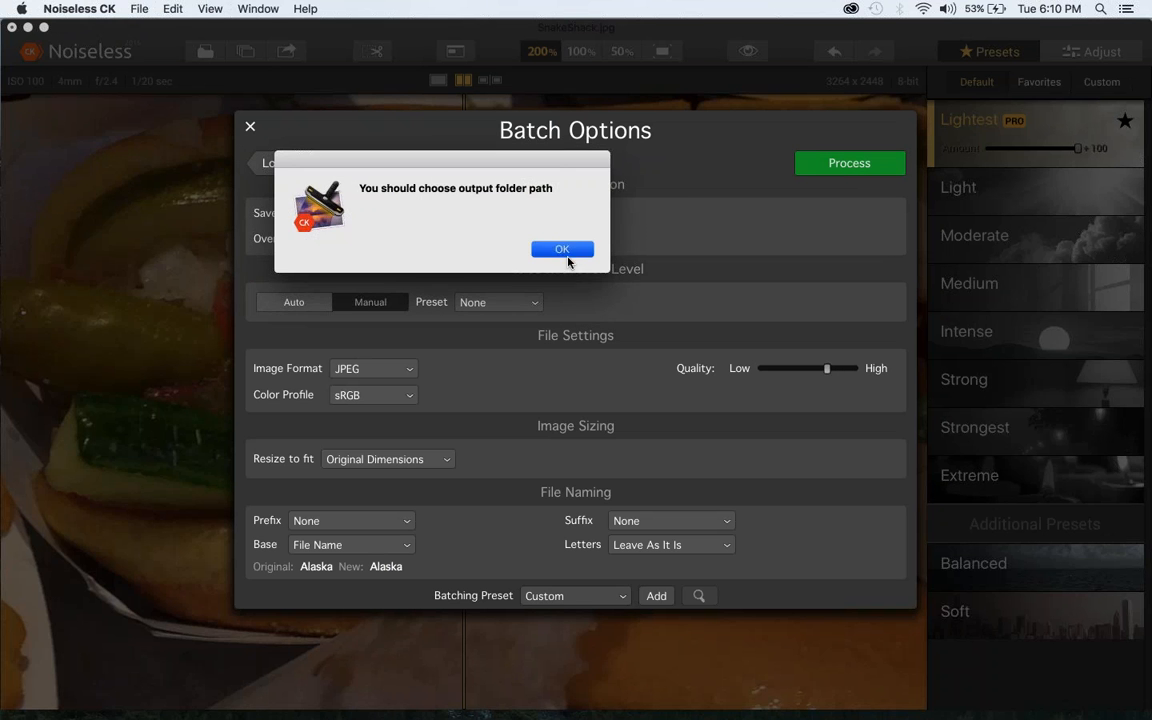
pyautogui.click(555, 248)
pyautogui.click(336, 212)
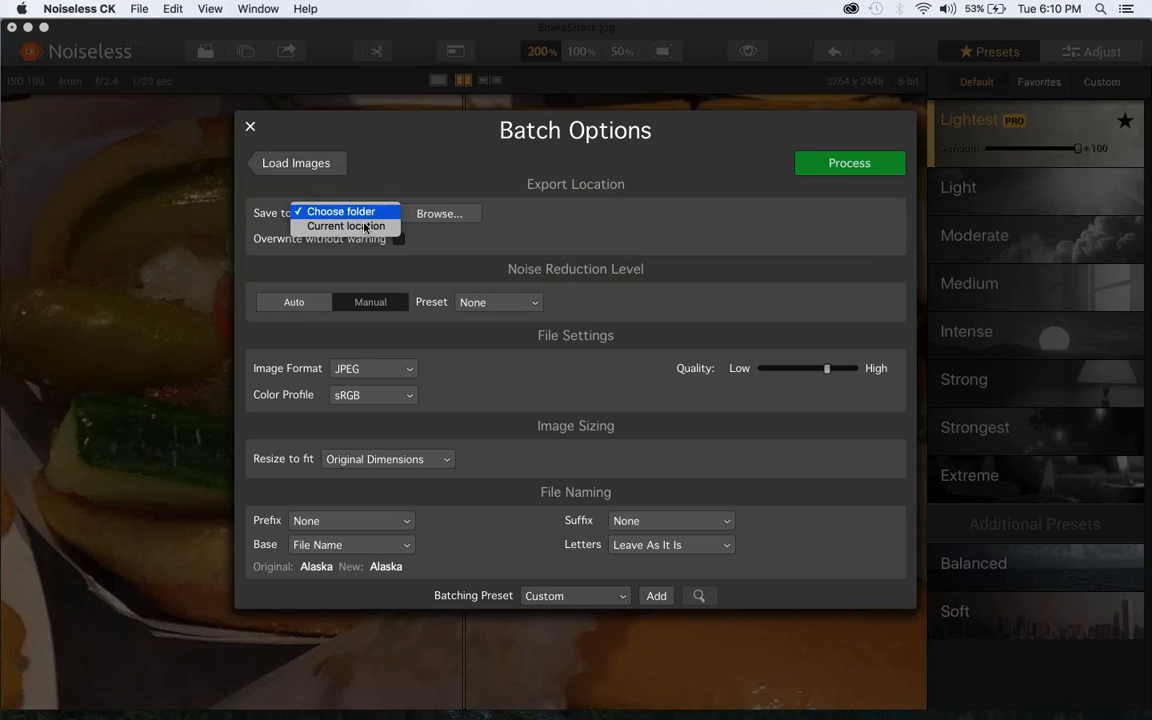
pyautogui.click(365, 228)
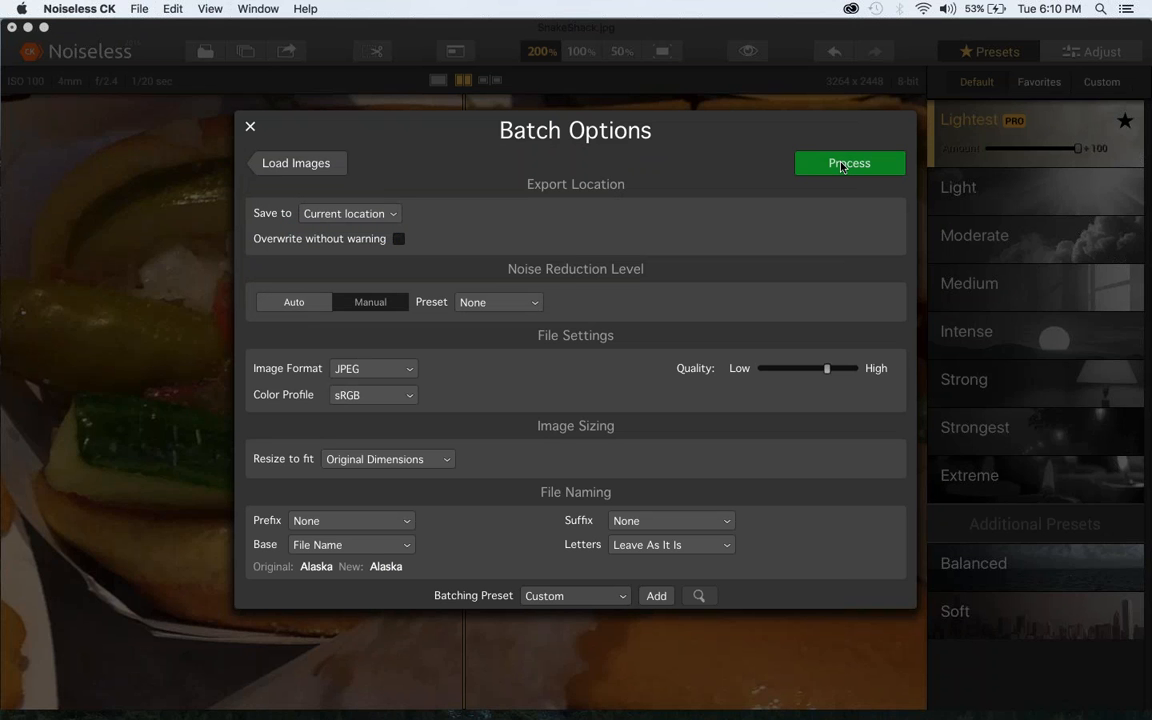
# Set the file name prefix to Timestamp and process the batch of images
pyautogui.click(357, 524)
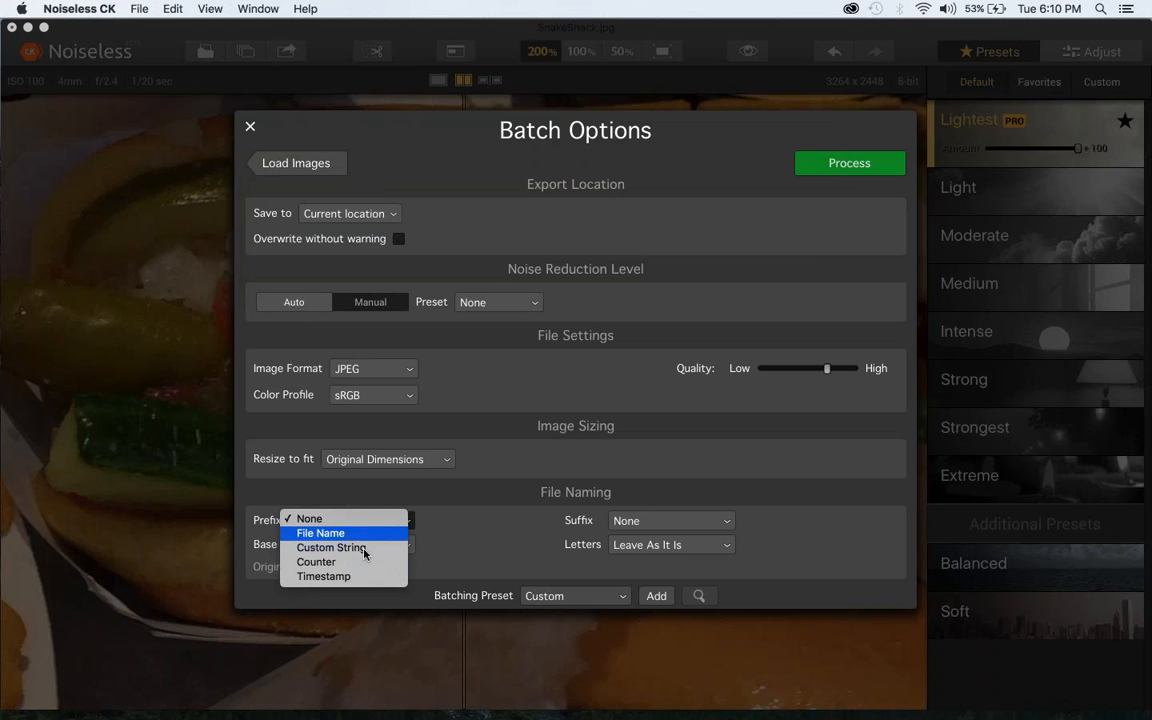
pyautogui.click(365, 577)
pyautogui.click(881, 168)
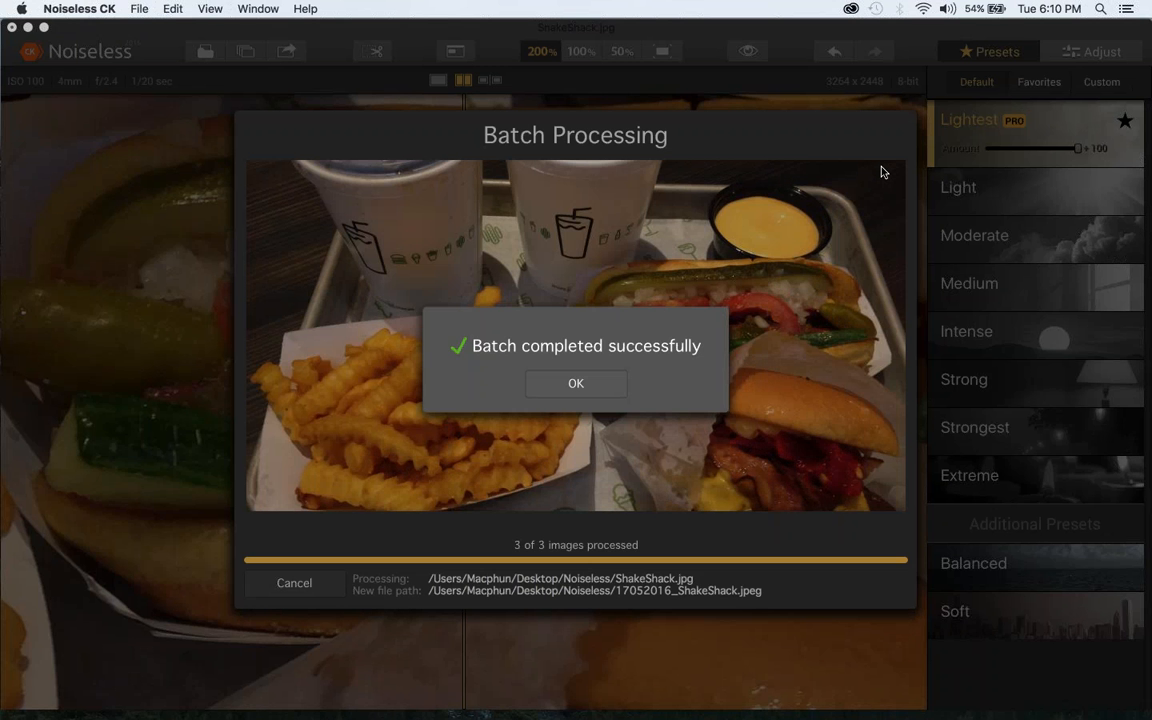
pyautogui.click(596, 380)
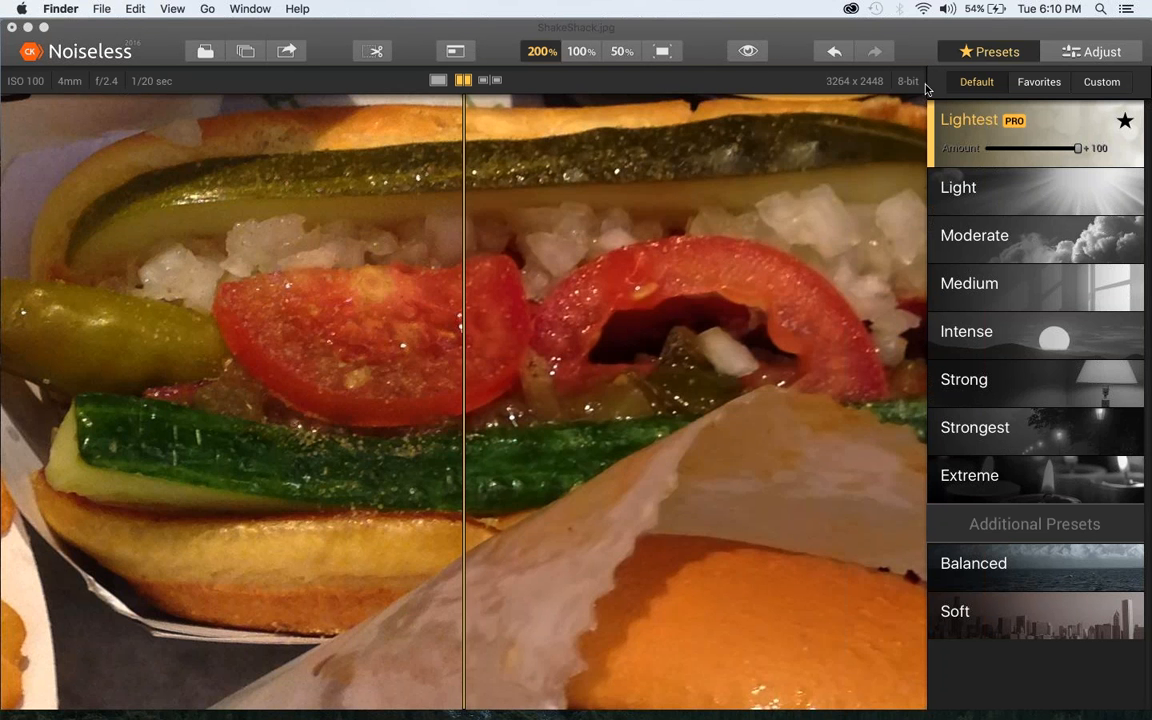
# In the manual adjustments, set the Details Amount to 37 and the Smoothing Area to 45
pyautogui.click(1123, 55)
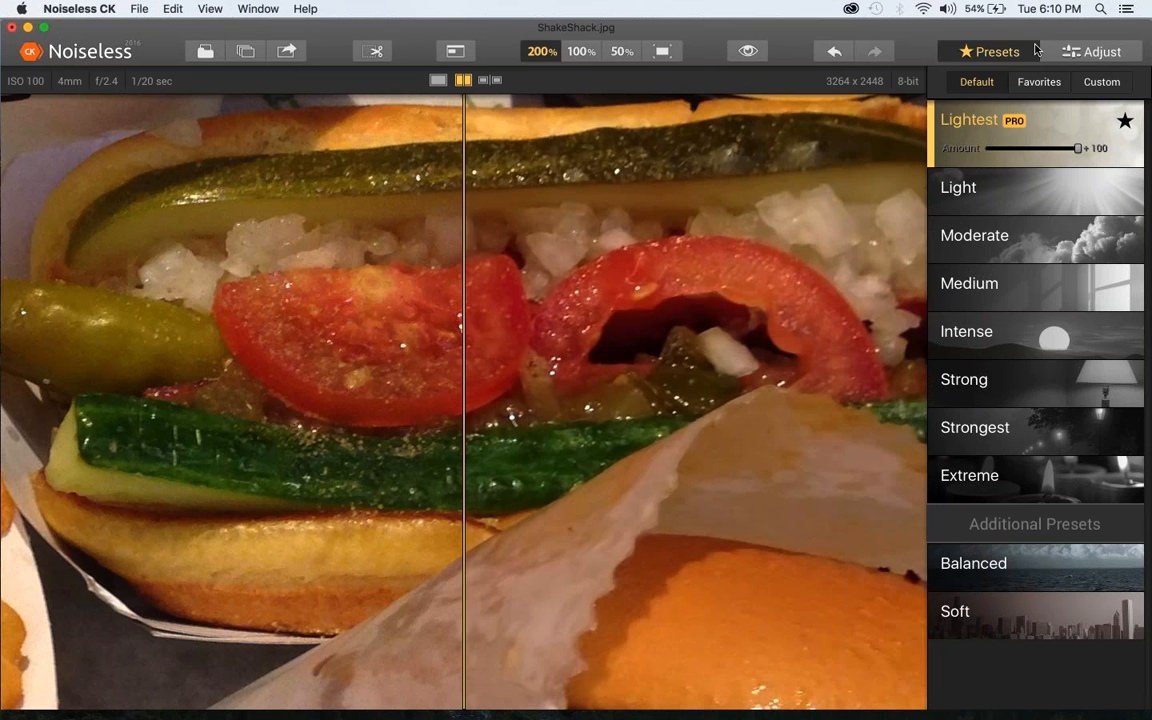
pyautogui.click(1090, 53)
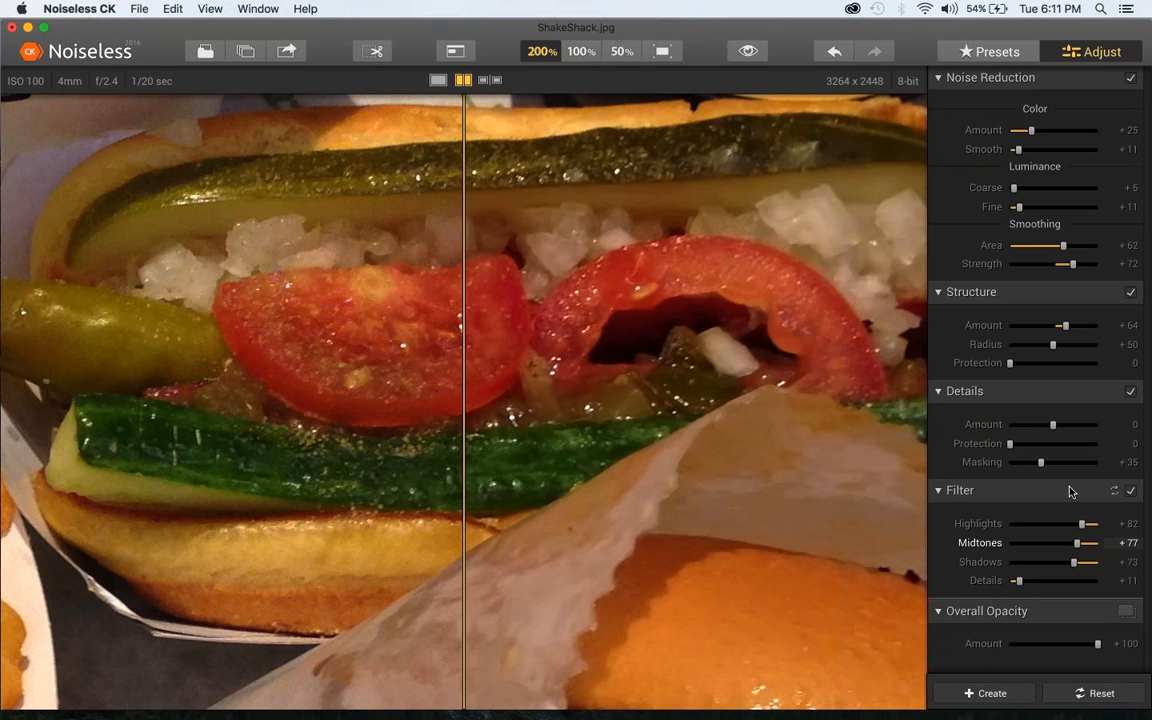
pyautogui.moveTo(1064, 430); pyautogui.dragTo(1069, 427)
pyautogui.moveTo(1066, 249); pyautogui.dragTo(1050, 248)
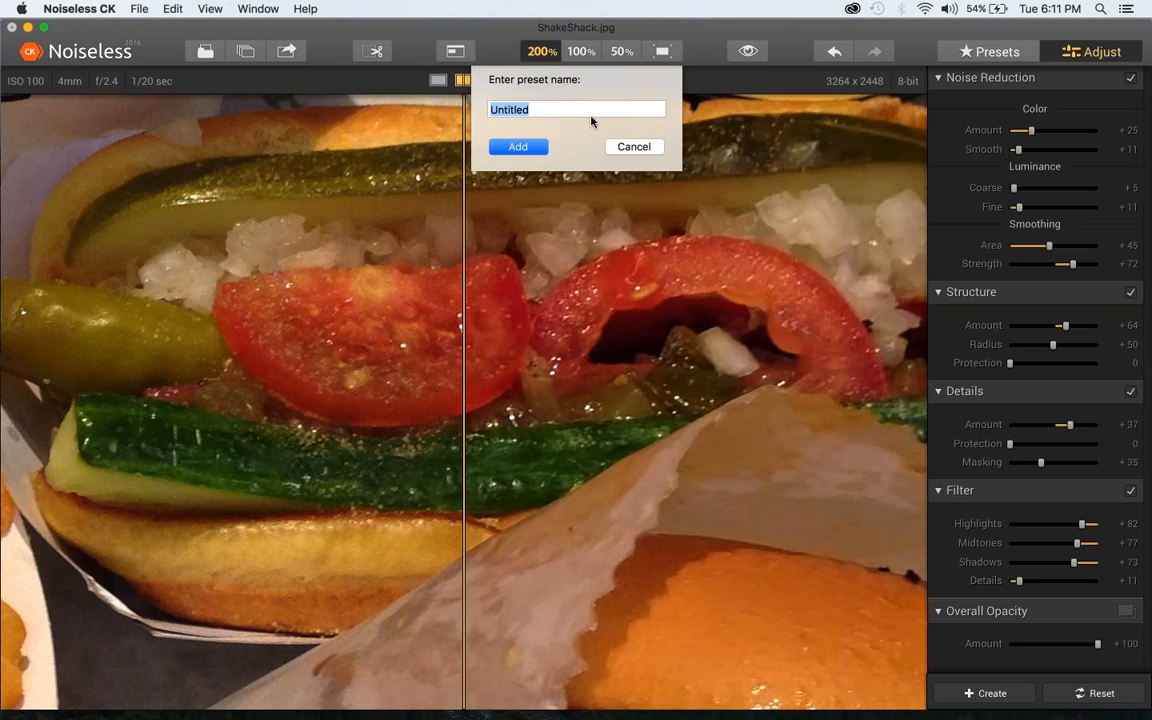
# Save the current adjustments as a custom preset named "hpw filter"
pyautogui.write('filter')
pyautogui.press('Left')
pyautogui.press('Left')
pyautogui.press('Left')
pyautogui.press('Left')
pyautogui.press('Left')
pyautogui.write('hpw')
pyautogui.press('Return')
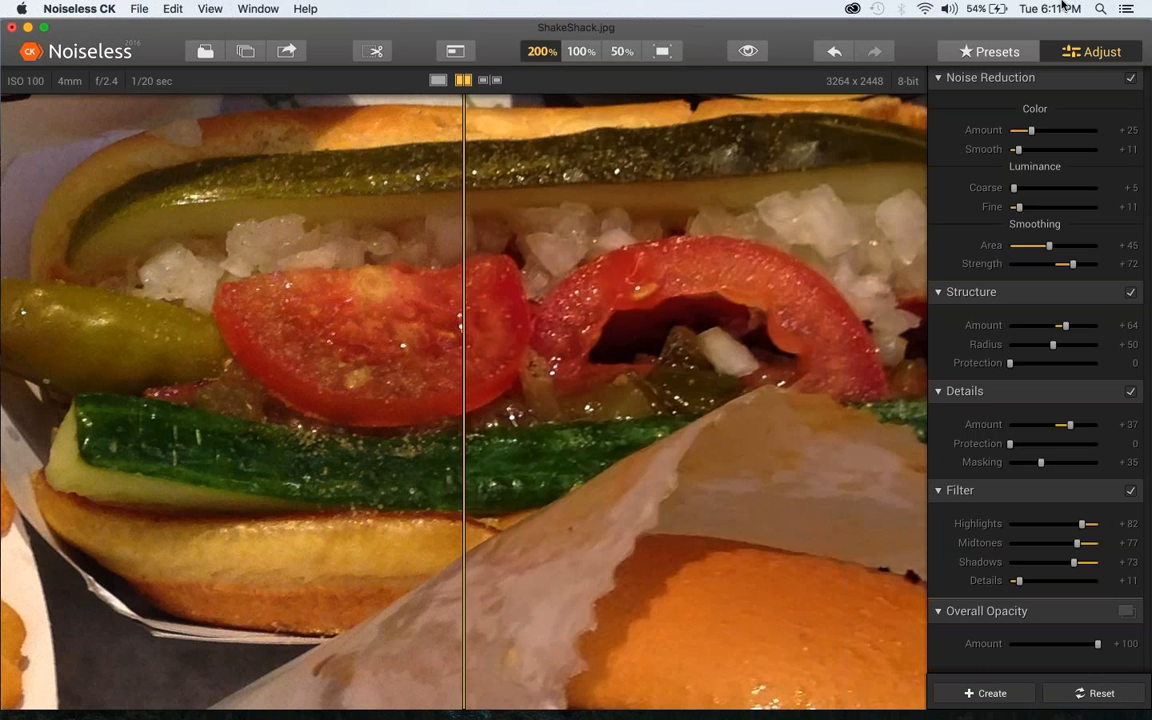
# Display the custom presets and have the saved "hpw filter" preset applied to the photo
pyautogui.click(1010, 50)
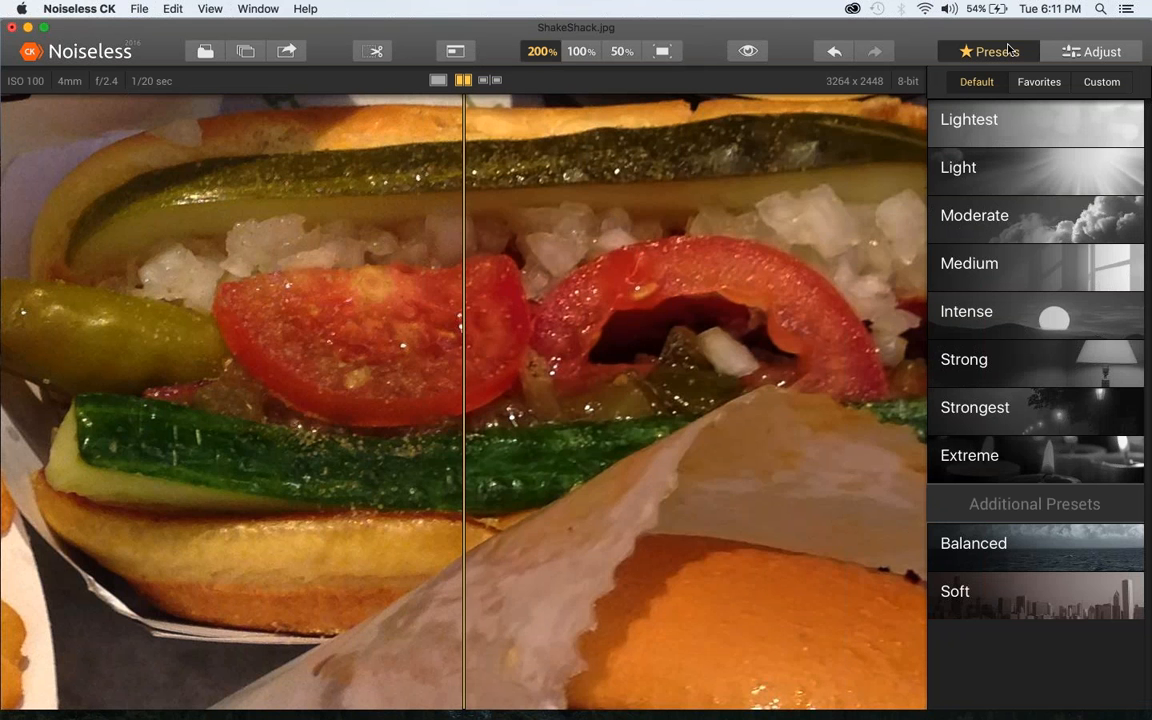
pyautogui.click(1065, 51)
pyautogui.click(997, 52)
pyautogui.click(1018, 540)
pyautogui.click(1079, 88)
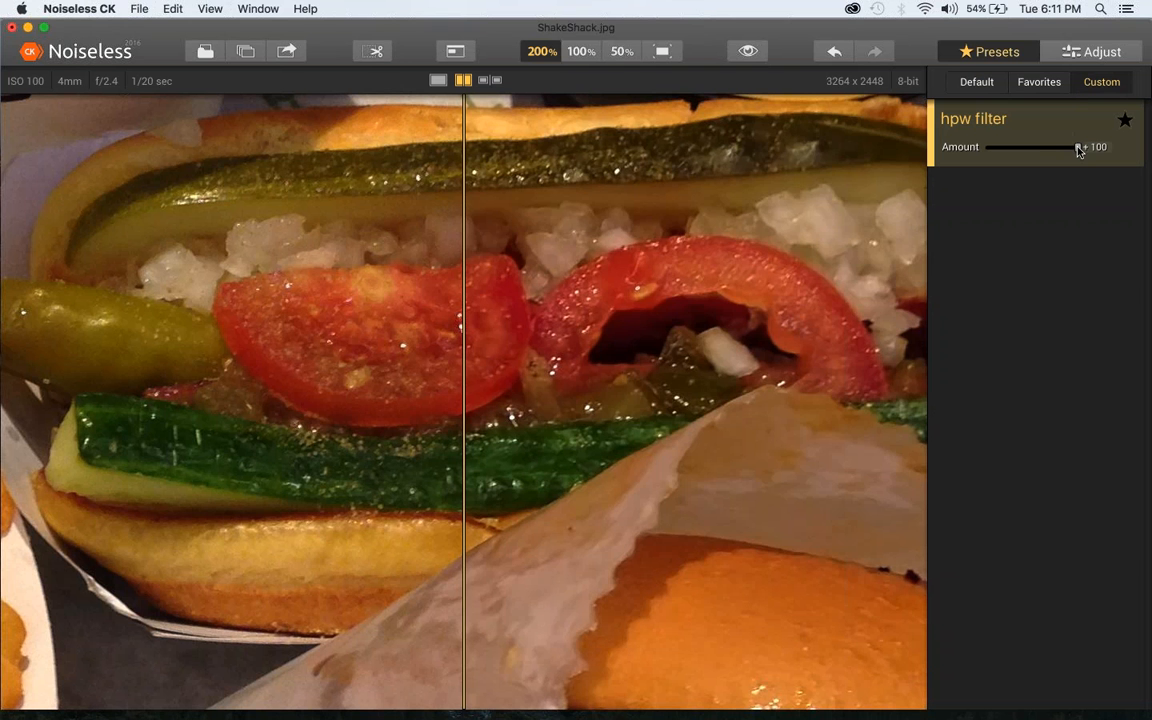
# Lower the "hpw filter" preset's amount to 76 and close ShakeShack.jpg without saving the changes
pyautogui.moveTo(1078, 147); pyautogui.dragTo(1057, 149)
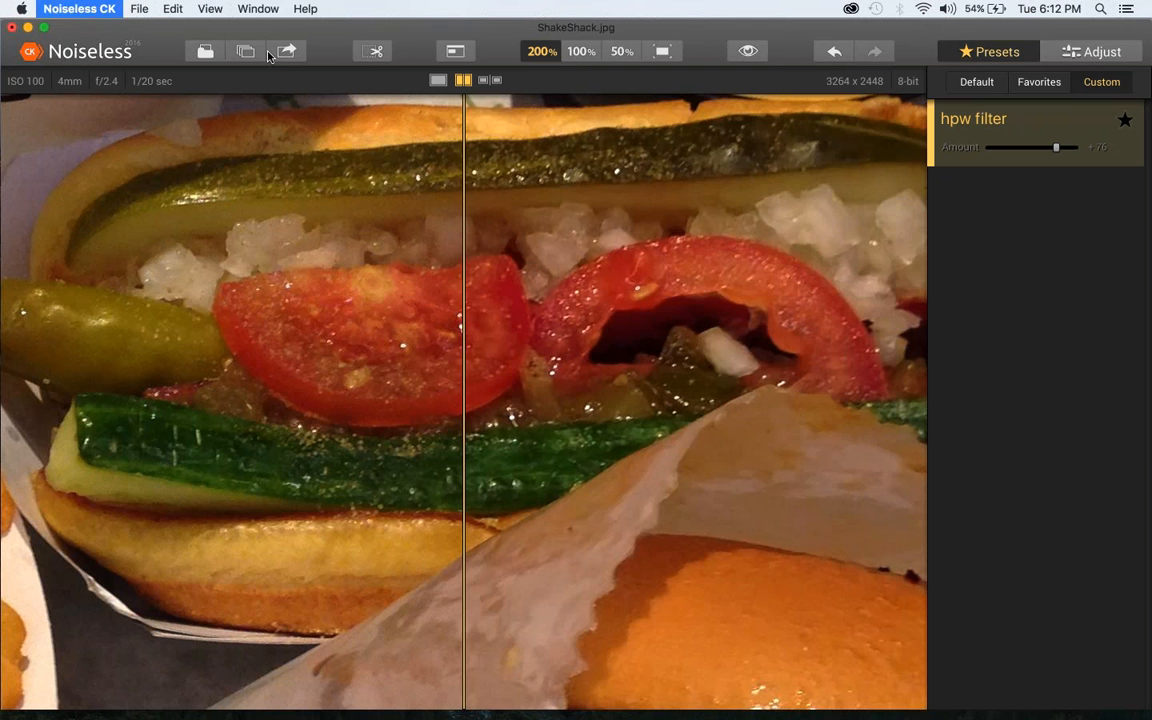
pyautogui.press('super+w')
pyautogui.click(462, 135)
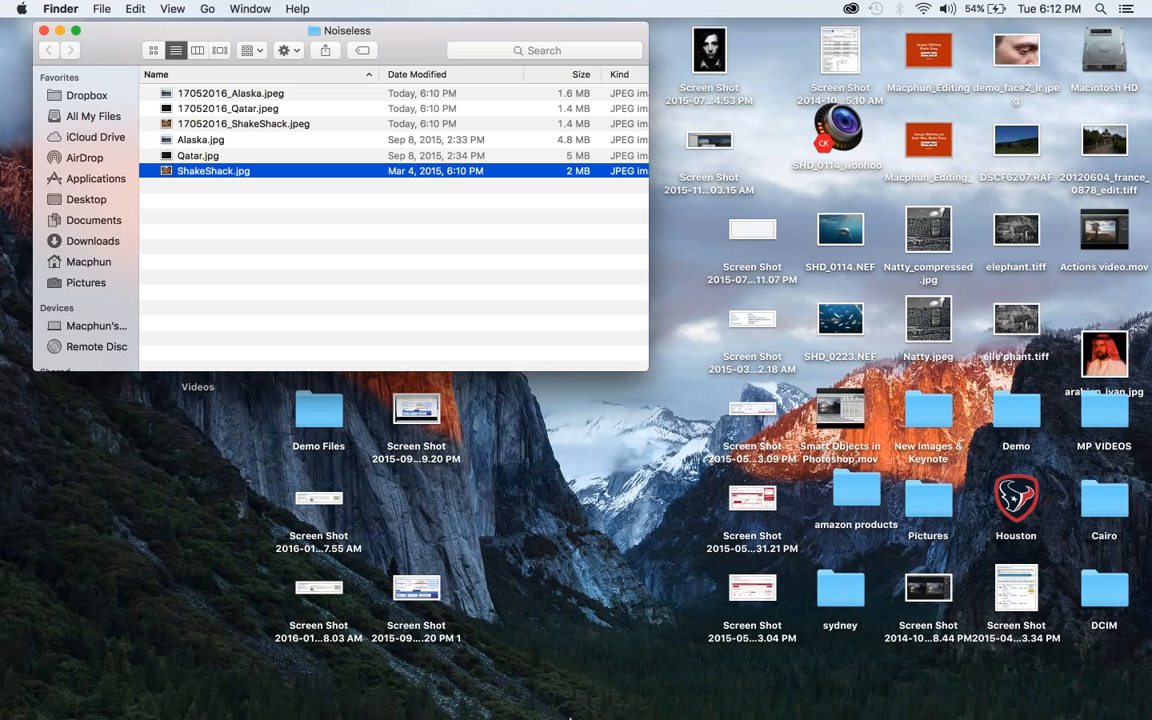
# Open Alaska.jpg from the Noiseless folder in Noiseless CK and apply the default Medium preset at an amount of 33
pyautogui.moveTo(566, 712)
pyautogui.click(205, 145)
pyautogui.moveTo(205, 145); pyautogui.dragTo(530, 704)
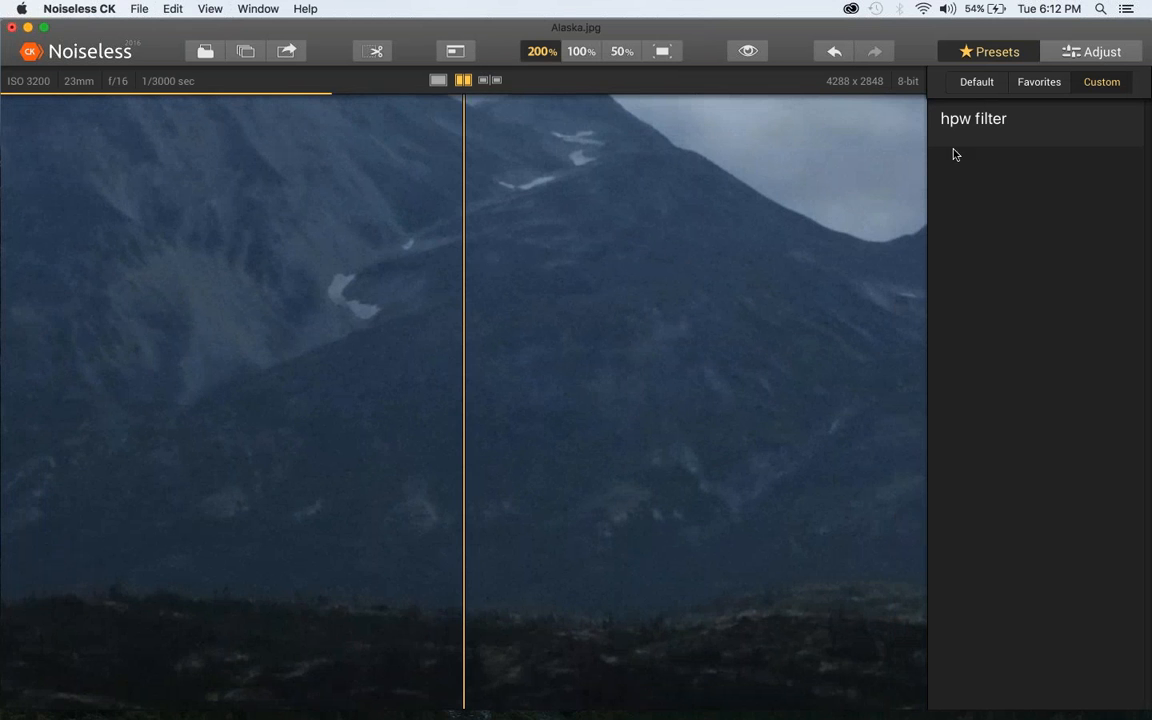
pyautogui.click(978, 83)
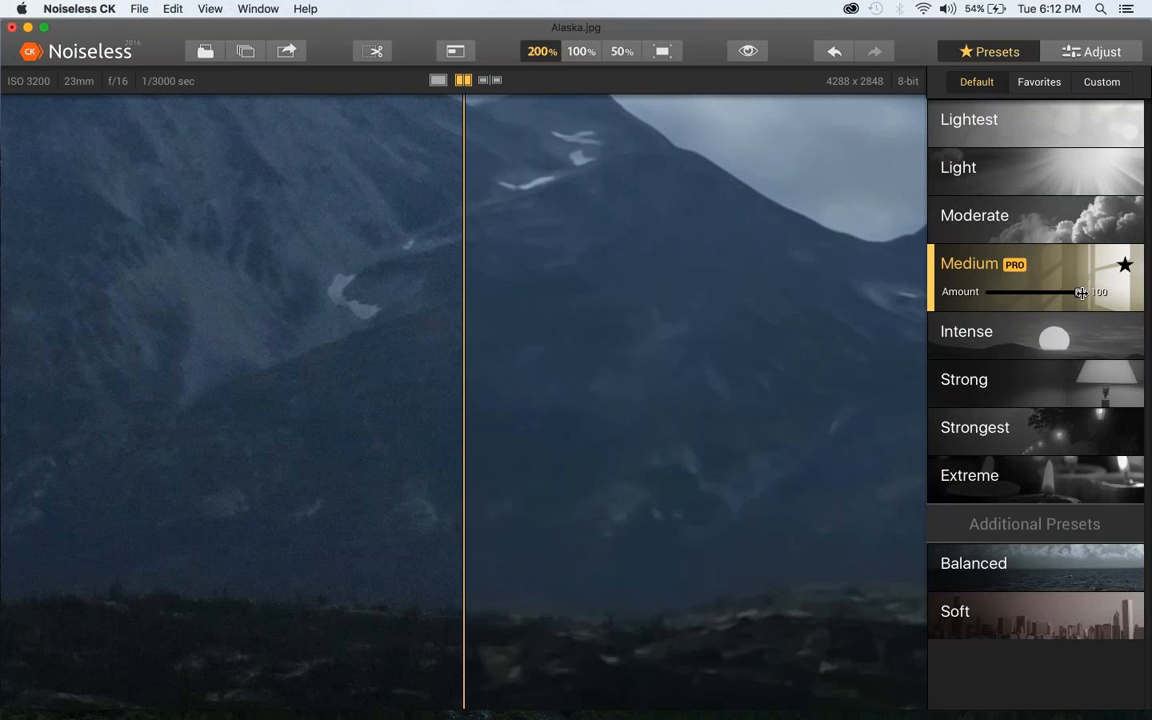
pyautogui.moveTo(1077, 291); pyautogui.dragTo(1020, 302)
pyautogui.moveTo(411, 206); pyautogui.dragTo(412, 534)
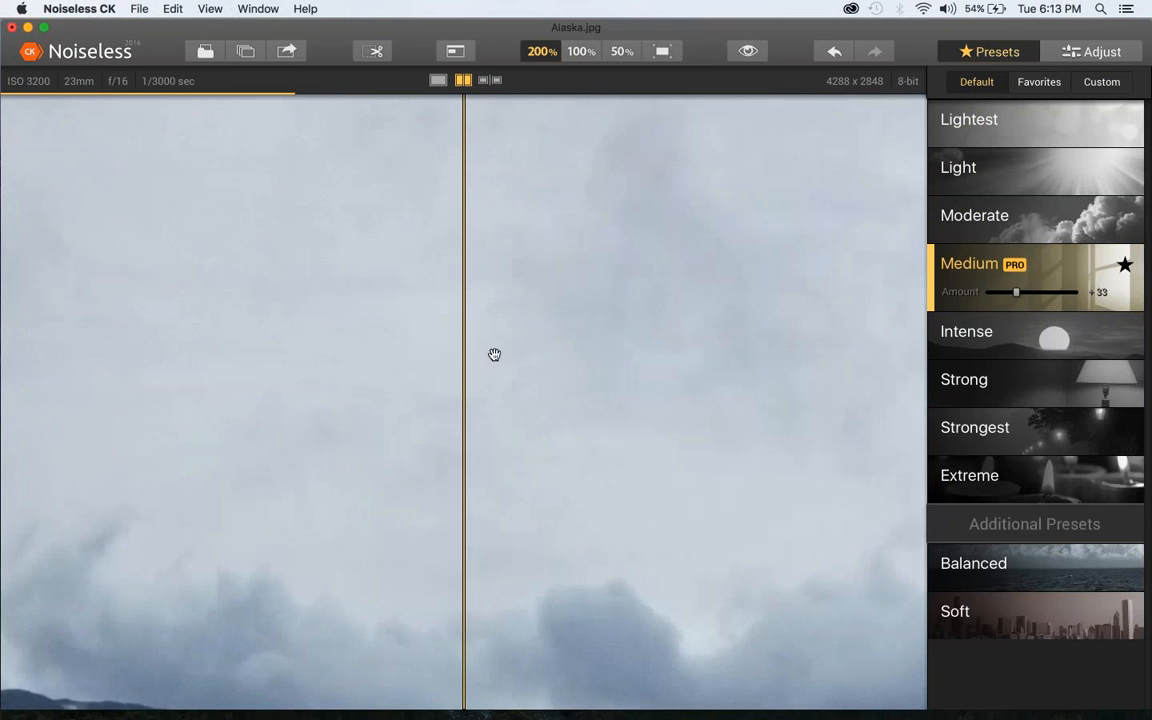
# Close Alaska.jpg without saving the changes and close the Noiseless folder window
pyautogui.click(12, 27)
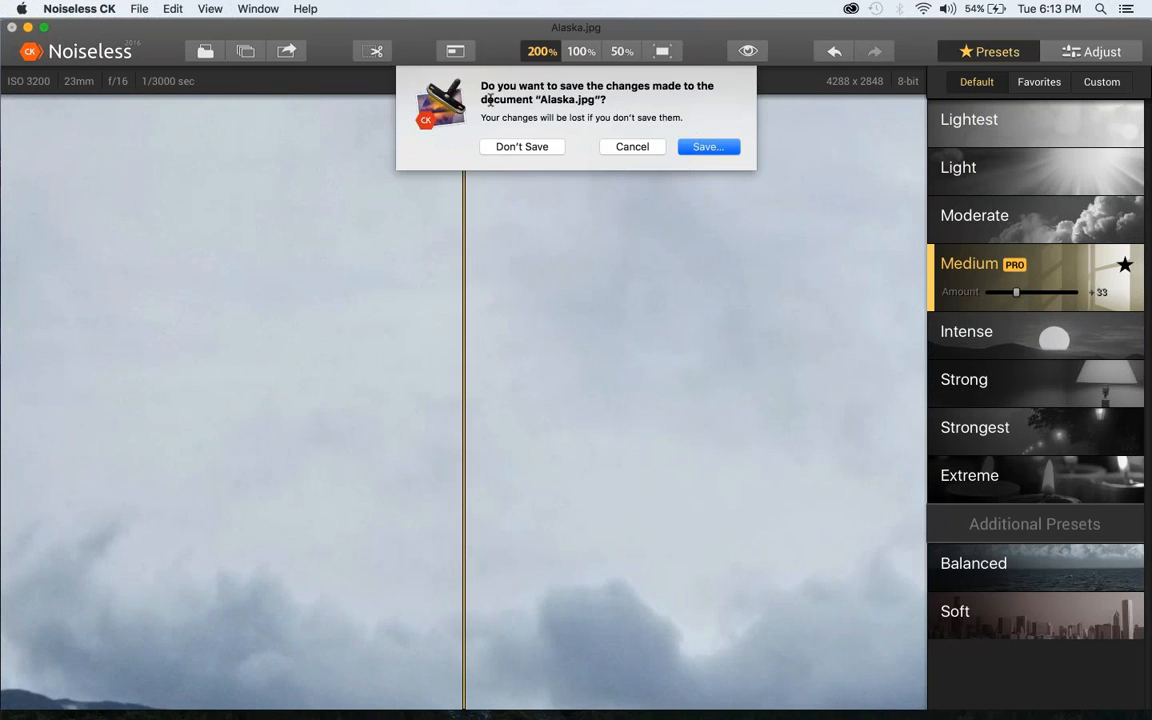
pyautogui.click(522, 147)
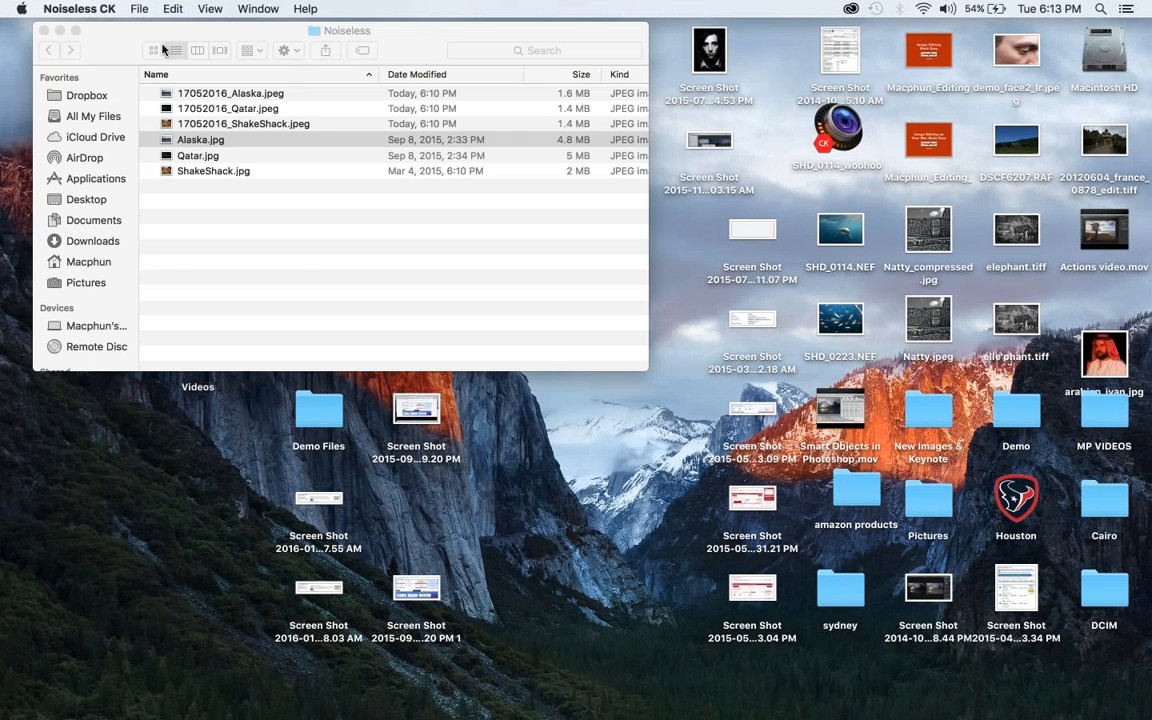
pyautogui.click(122, 34)
pyautogui.press('super+w')
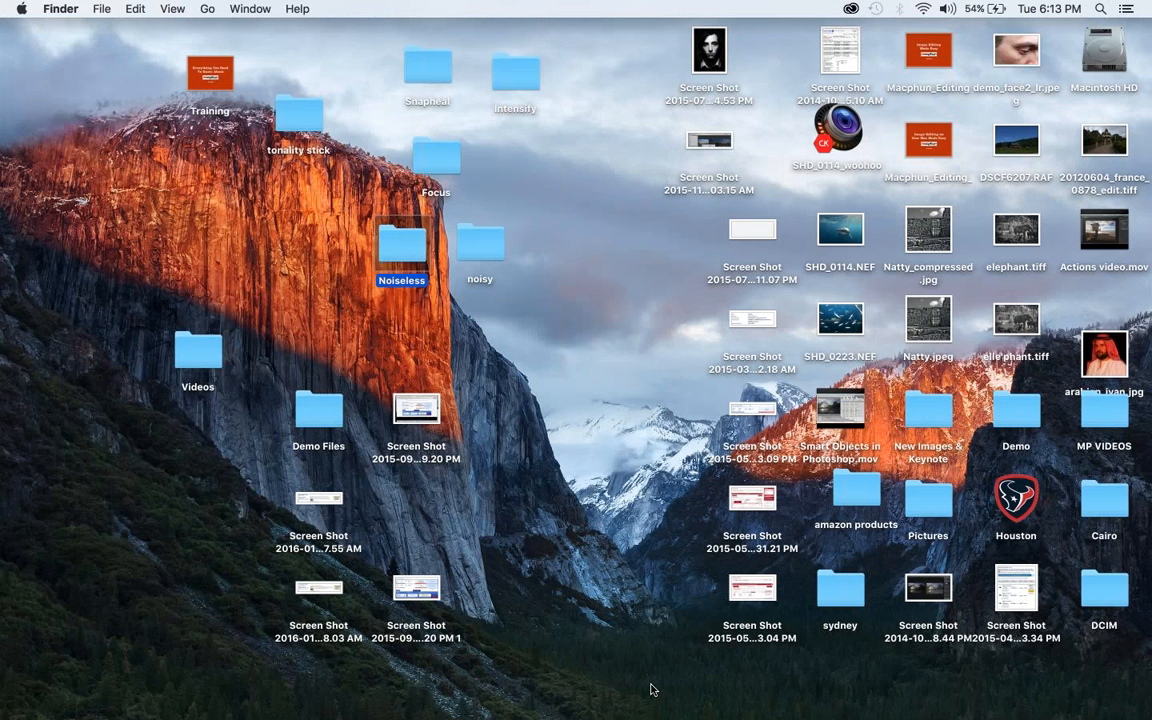
# Switch to the Photos app and show its photo library full screen
pyautogui.moveTo(640, 712)
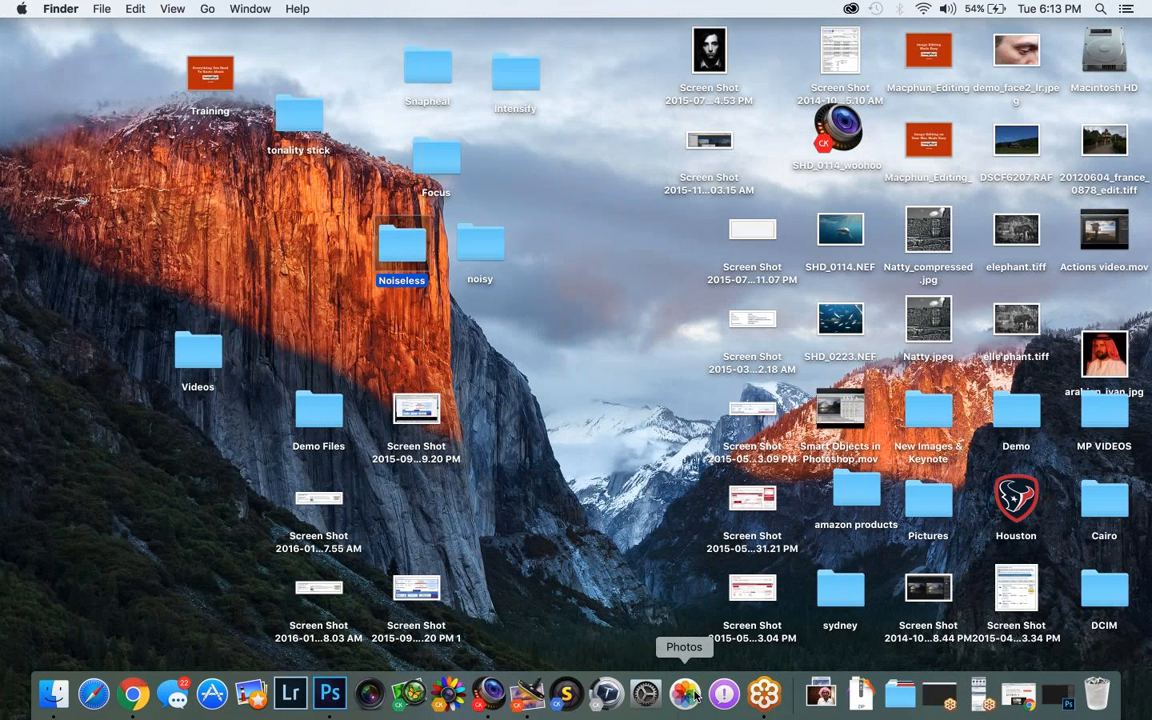
pyautogui.click(686, 694)
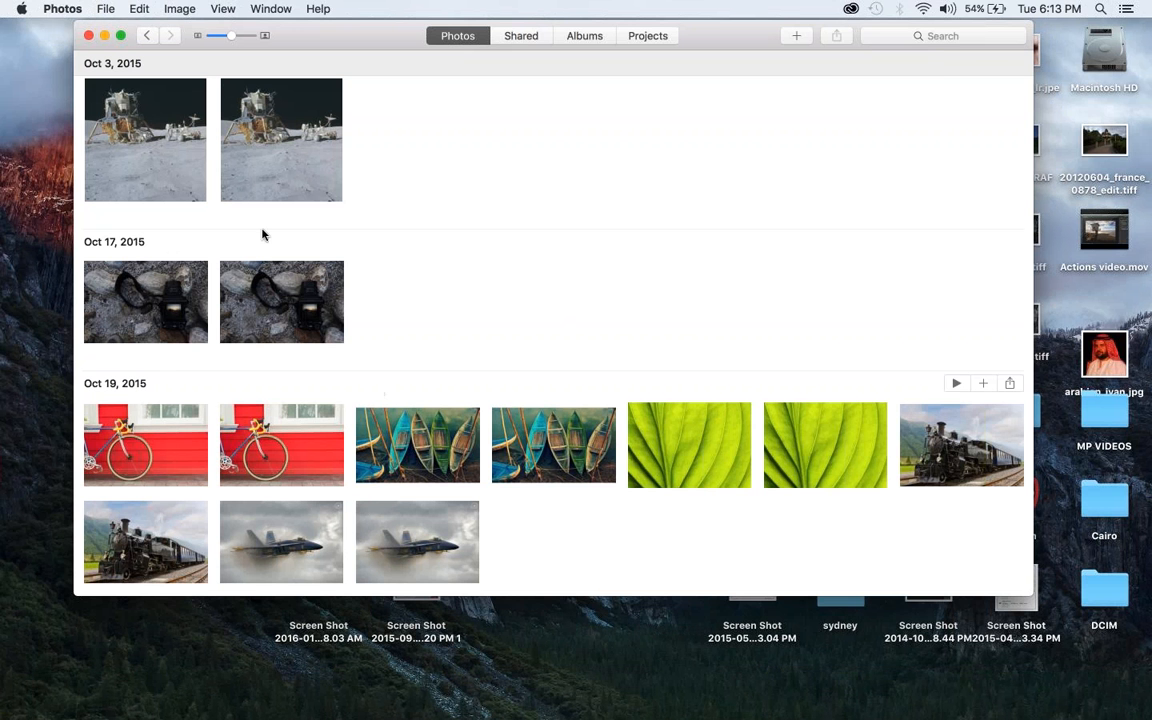
pyautogui.click(121, 36)
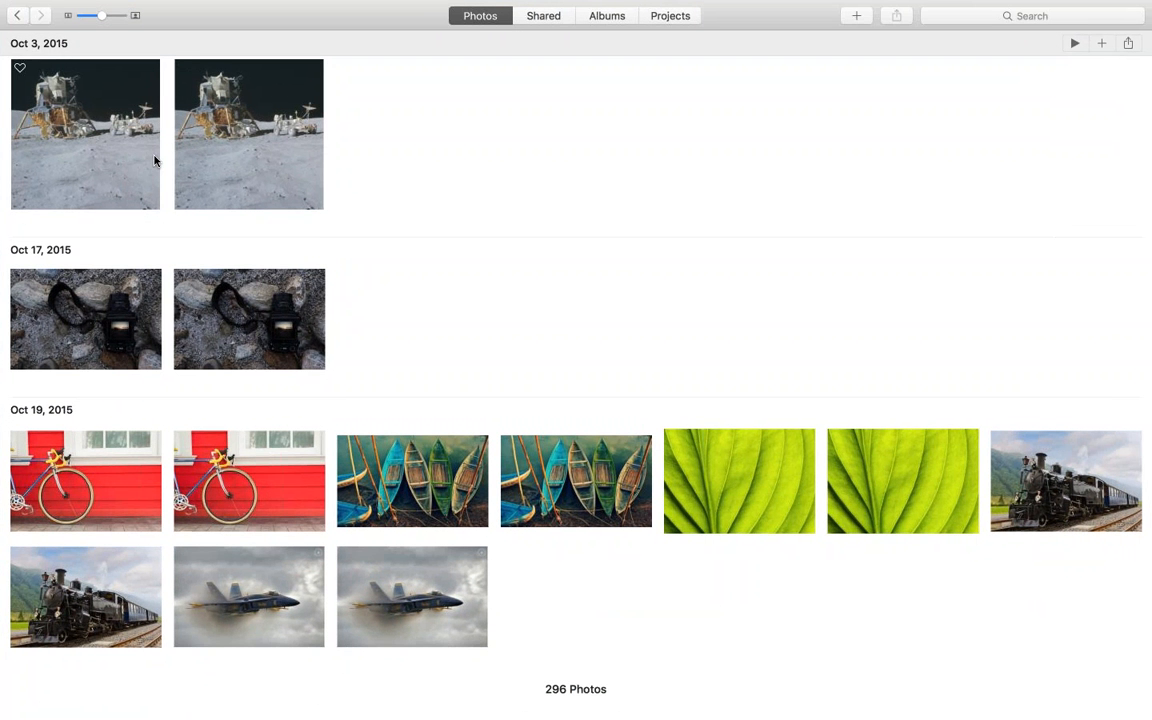
# Look through the September and October 2015 photos in the library for an example image and leave full screen
pyautogui.click(94, 156)
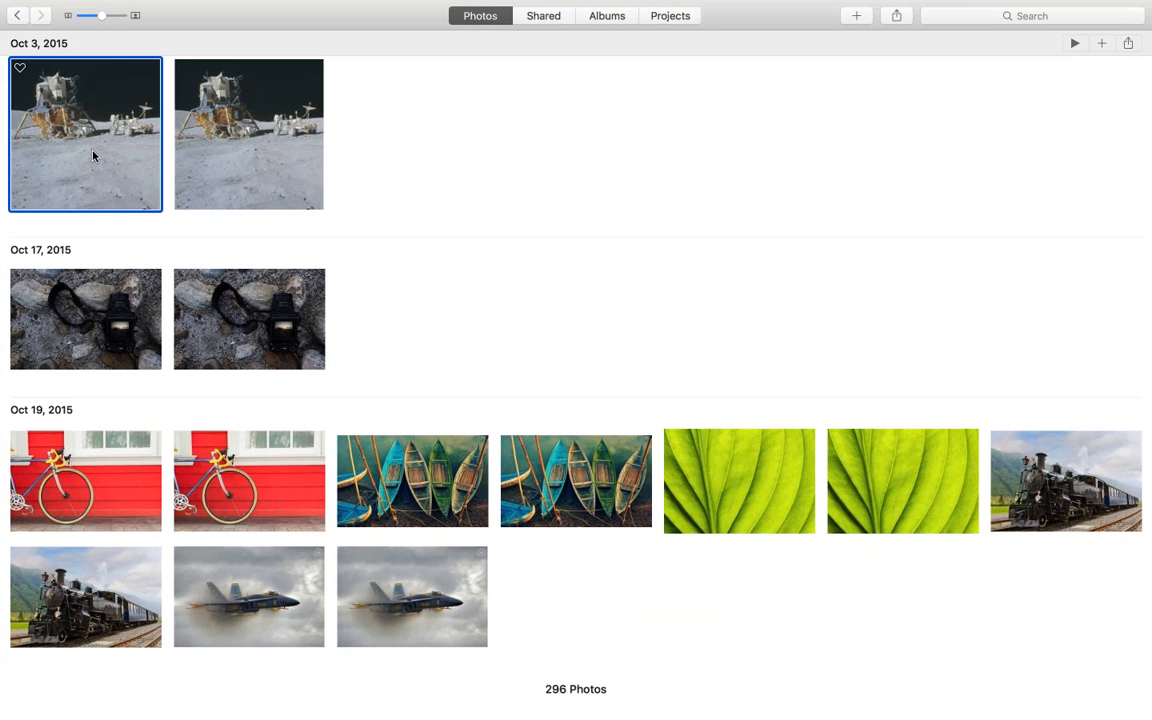
pyautogui.click(267, 468)
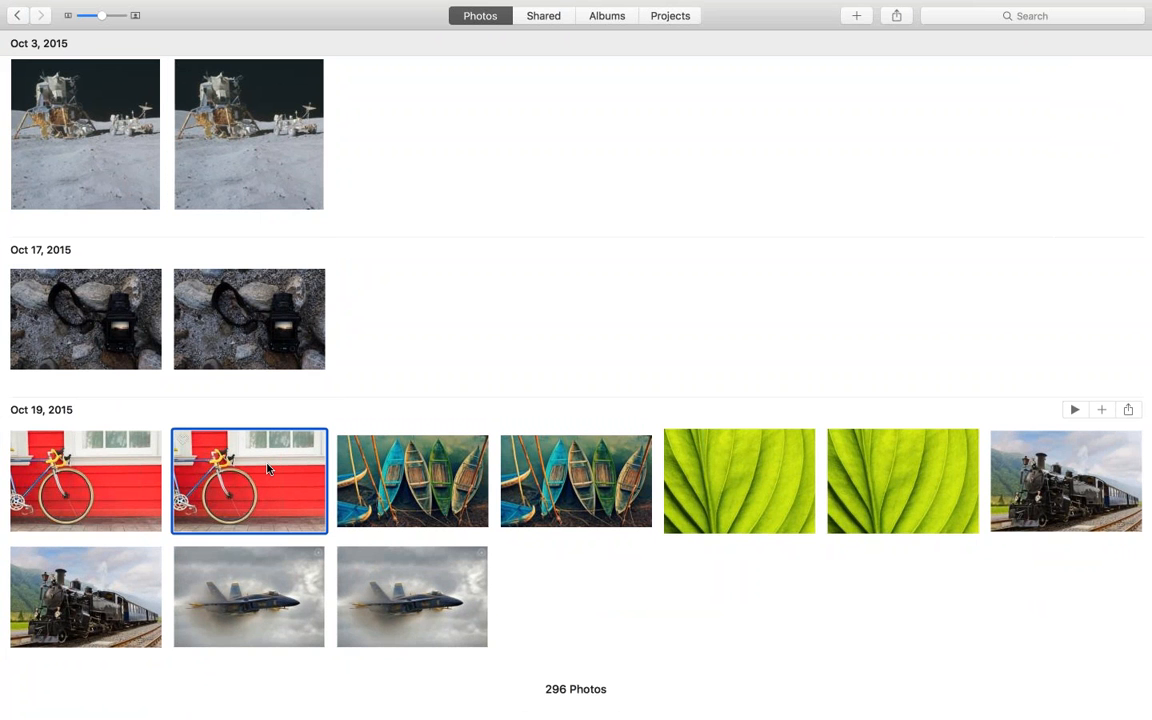
pyautogui.click(532, 462)
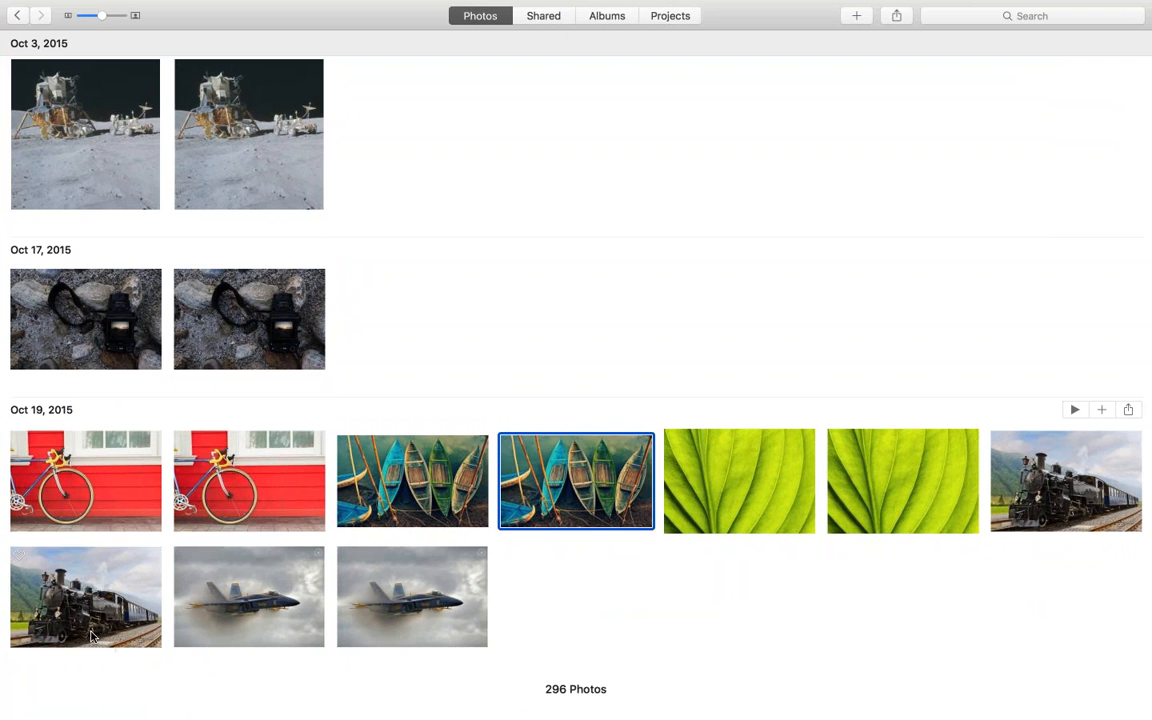
pyautogui.click(88, 558)
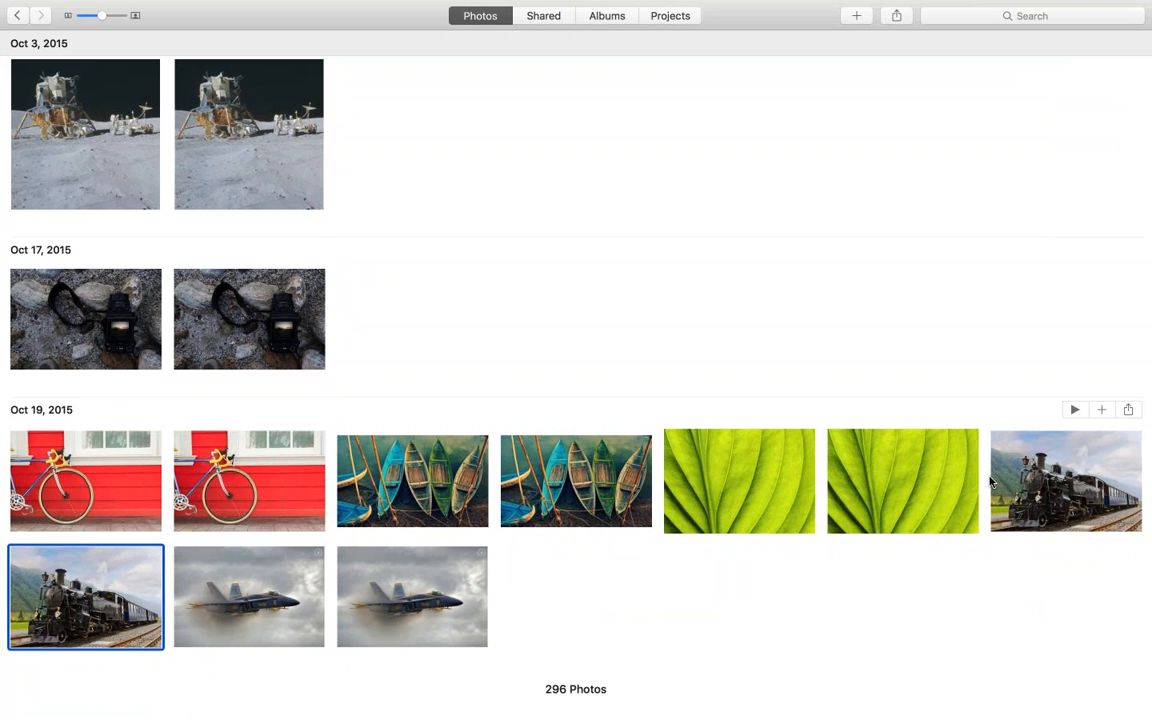
pyautogui.rightClick(120, 566)
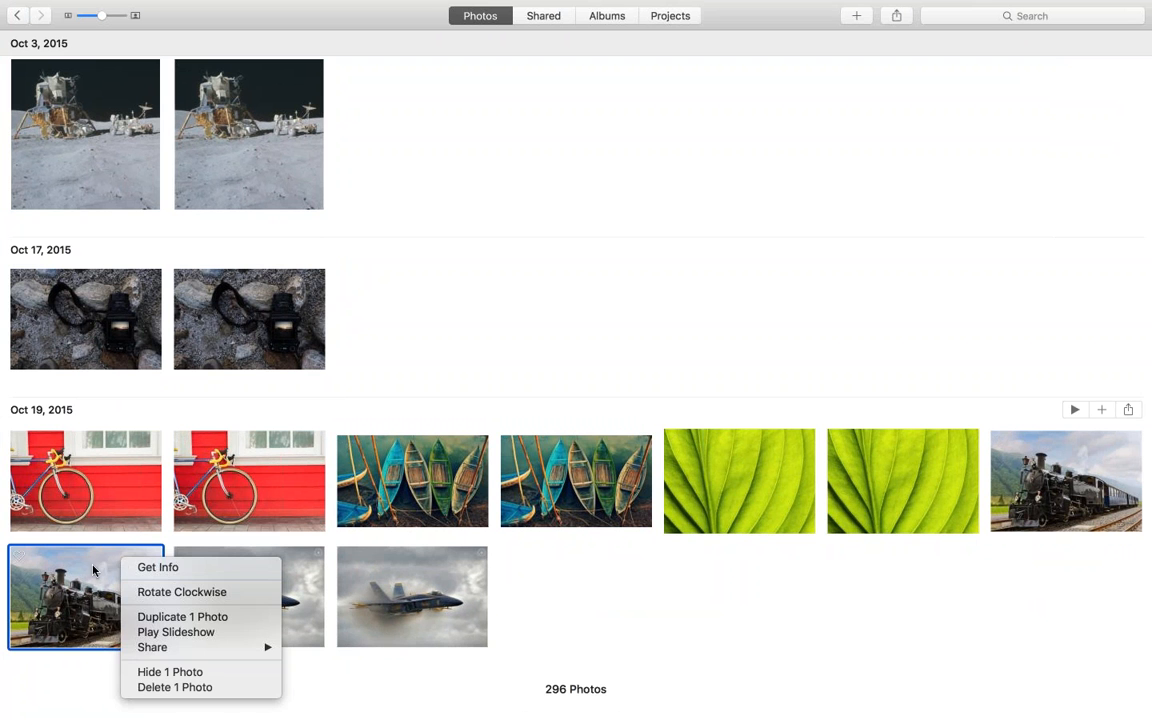
pyautogui.click(619, 193)
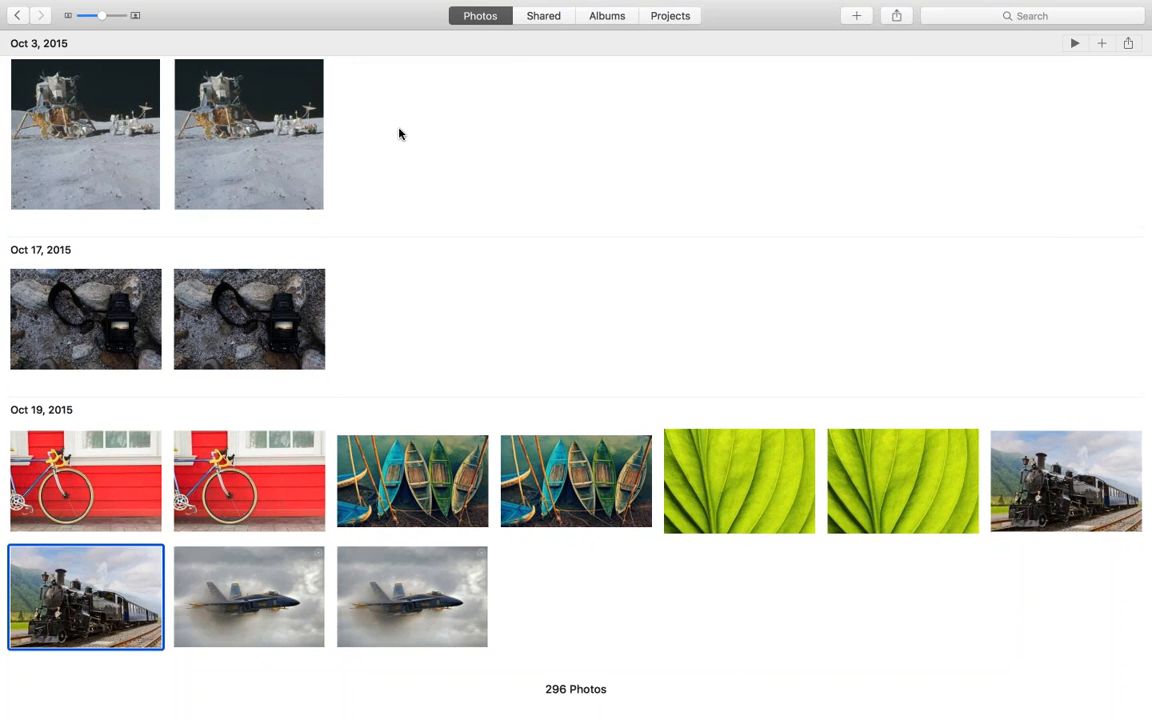
pyautogui.scroll(5, 399, 131)
pyautogui.scroll(-10, 399, 131)
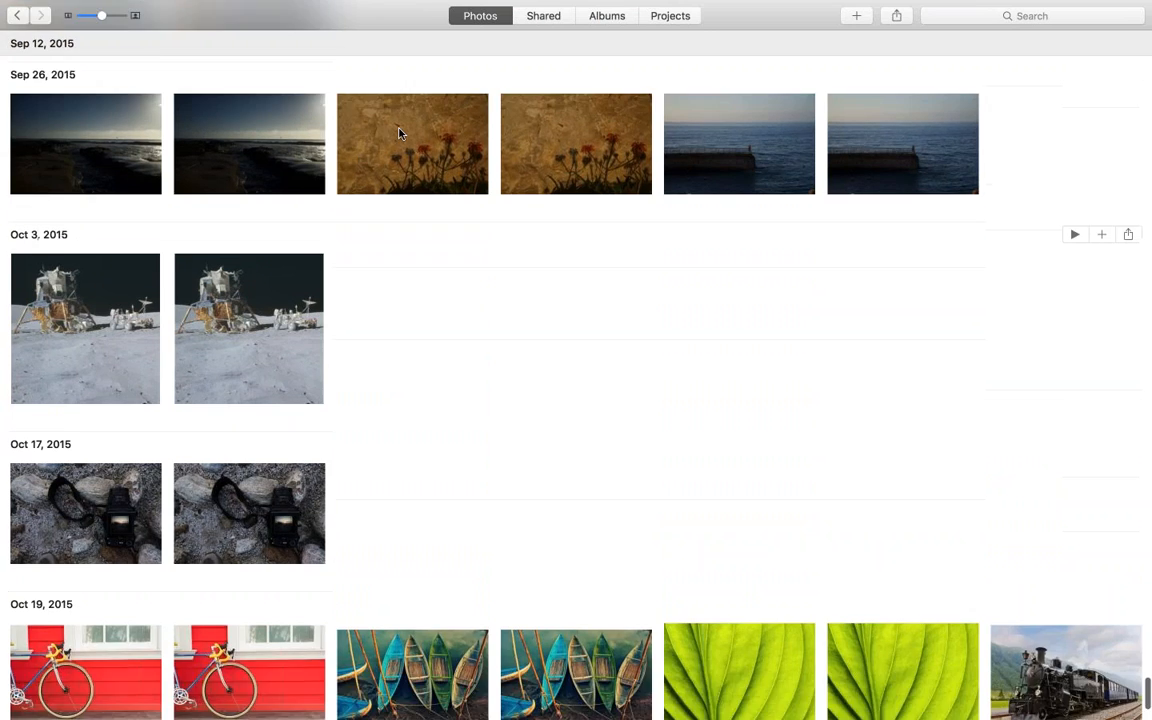
pyautogui.press('Escape')
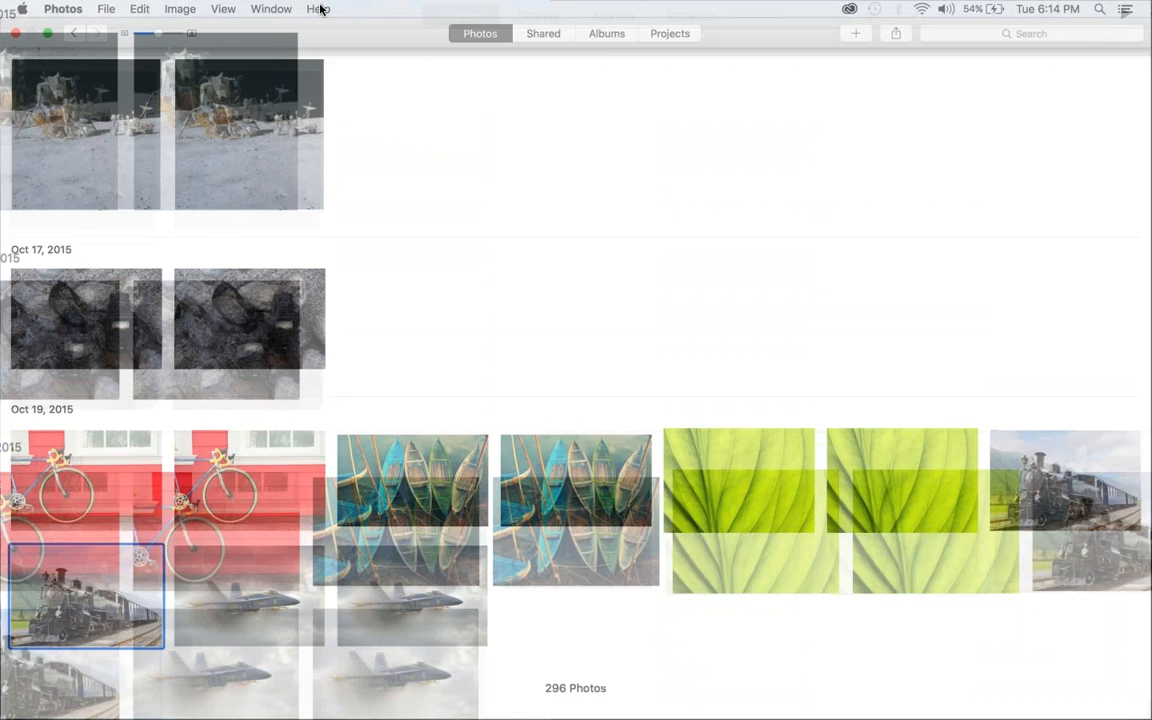
# Open the steam train photo and view it full screen, then return to the windowed view
pyautogui.doubleClick(169, 531)
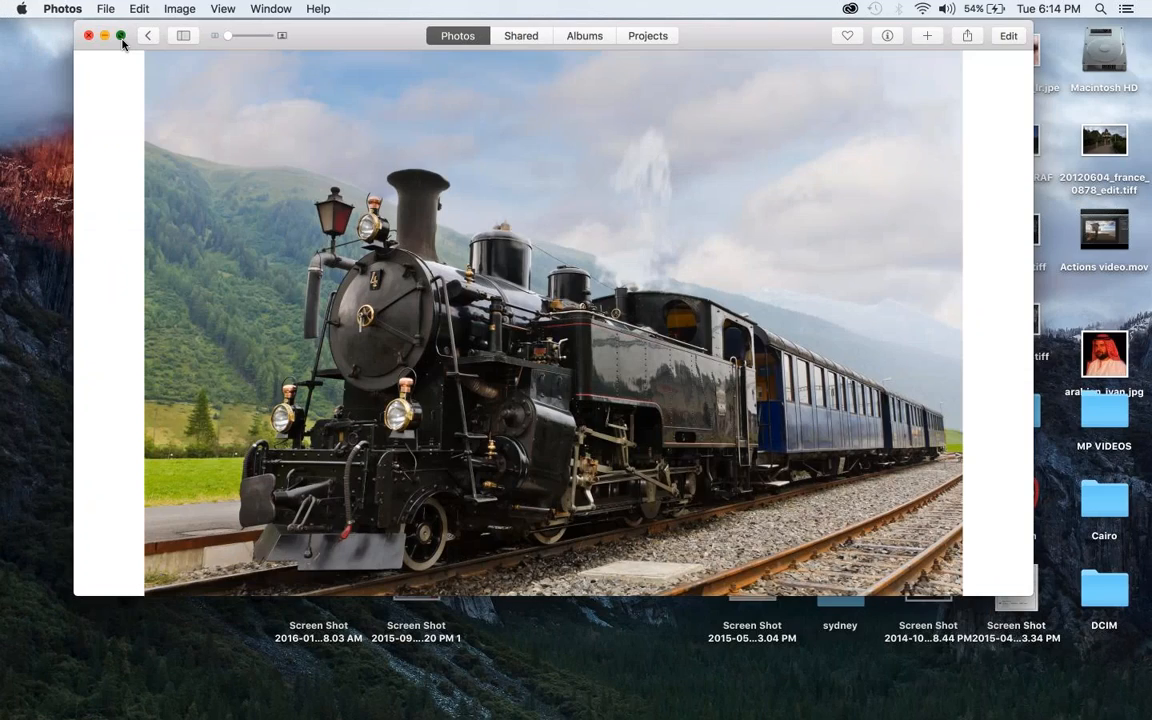
pyautogui.click(121, 37)
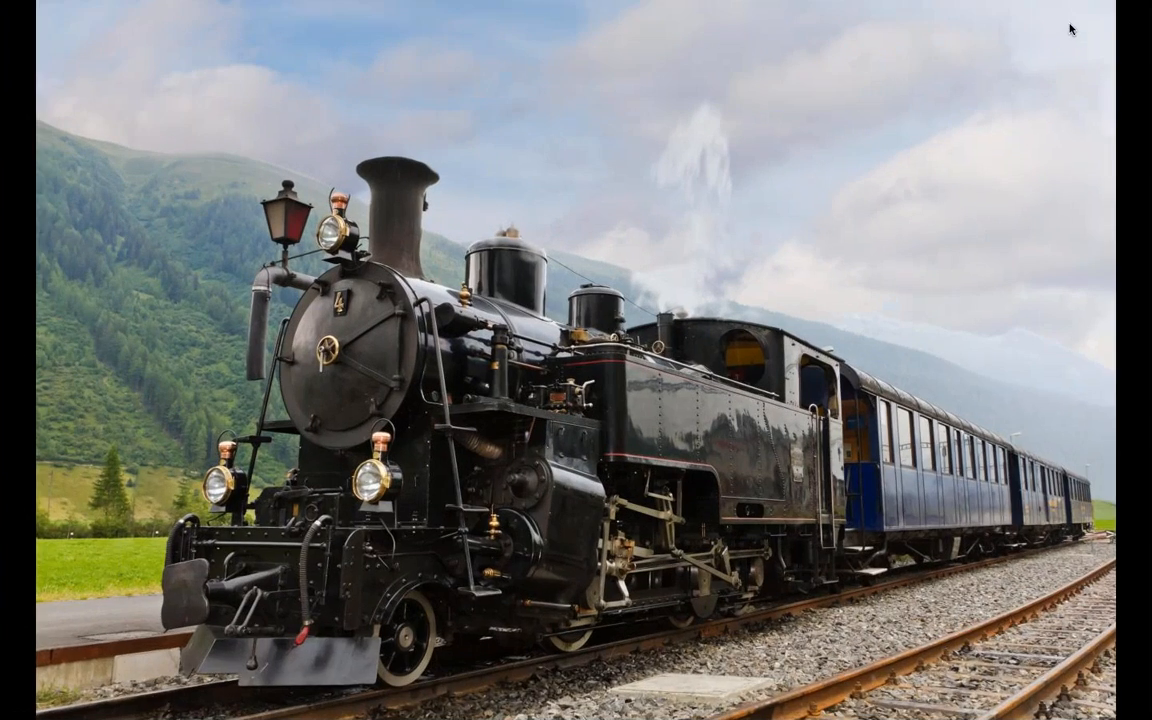
pyautogui.press('Escape')
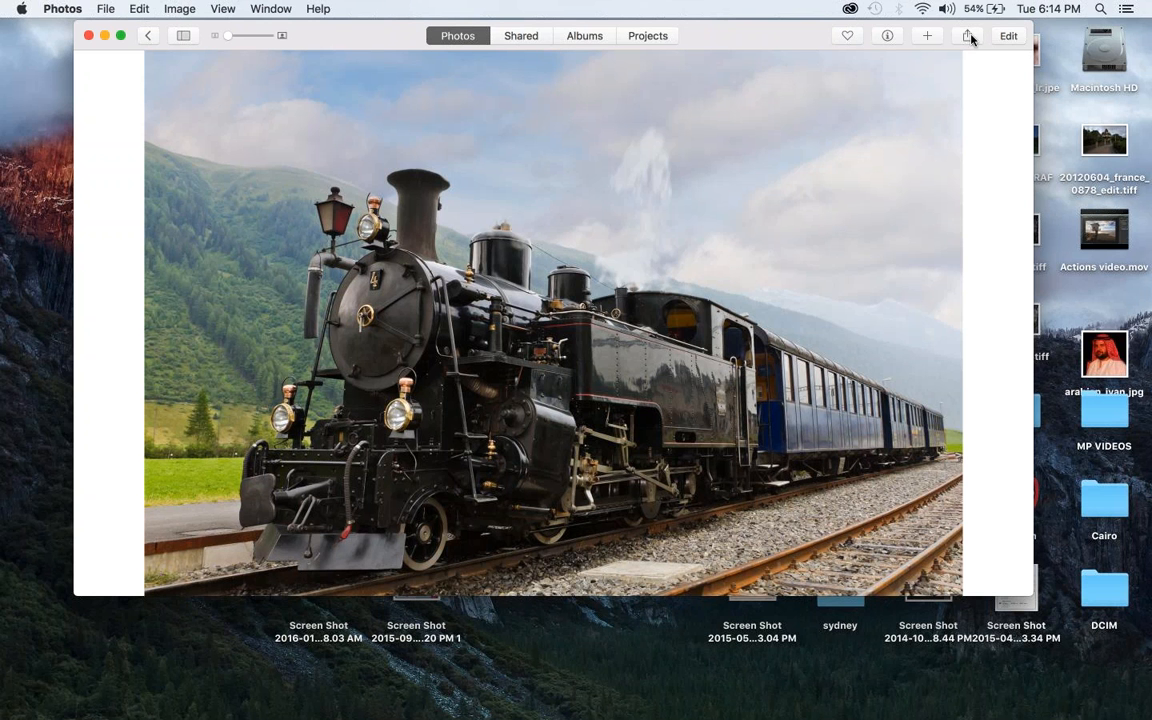
# Edit the steam train photo with the FX Photo Studio CK extension and show the editor full screen
pyautogui.click(1008, 36)
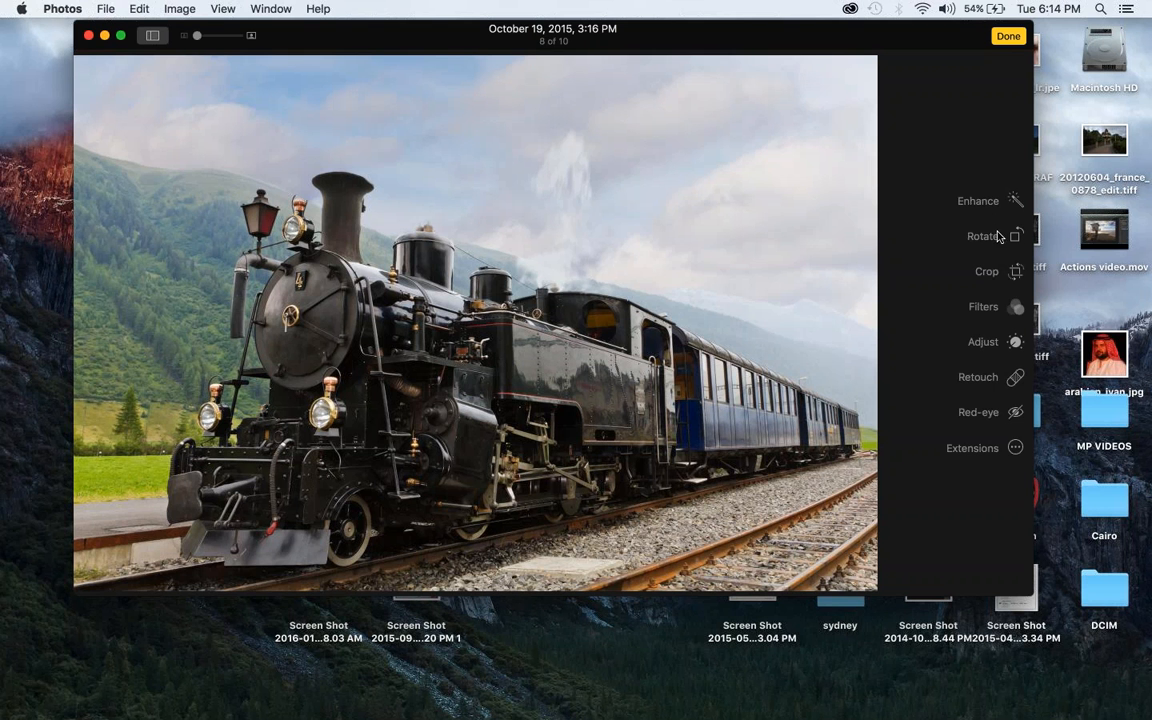
pyautogui.click(1014, 448)
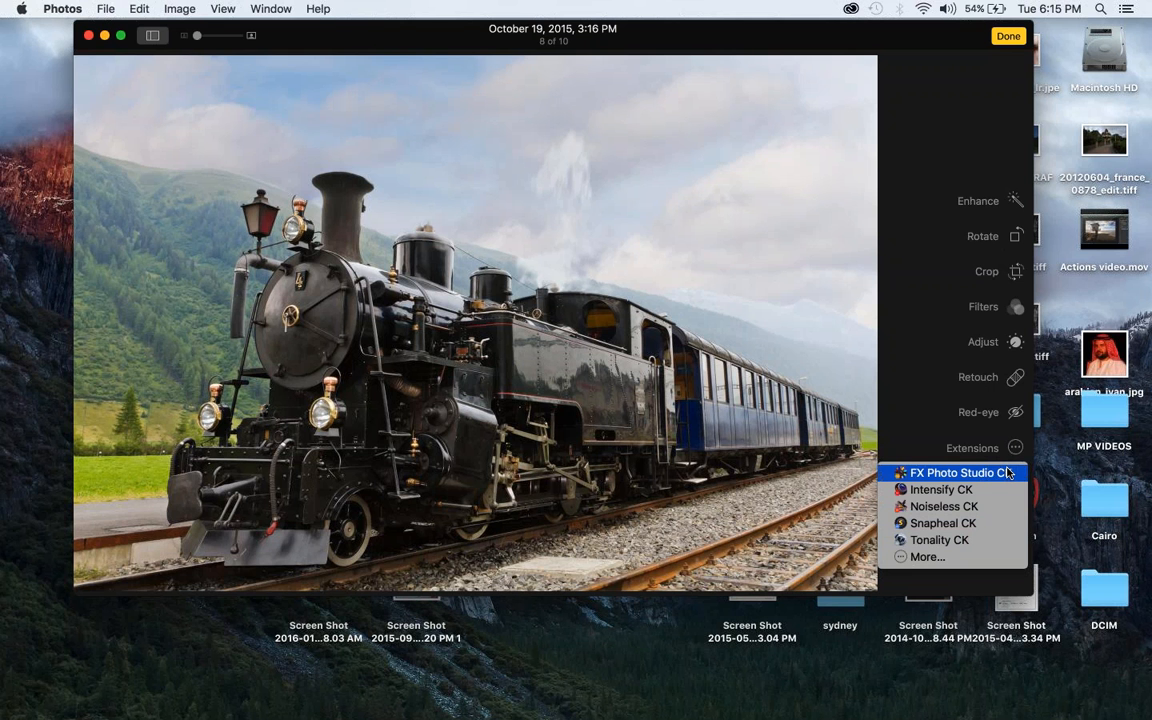
pyautogui.click(1004, 475)
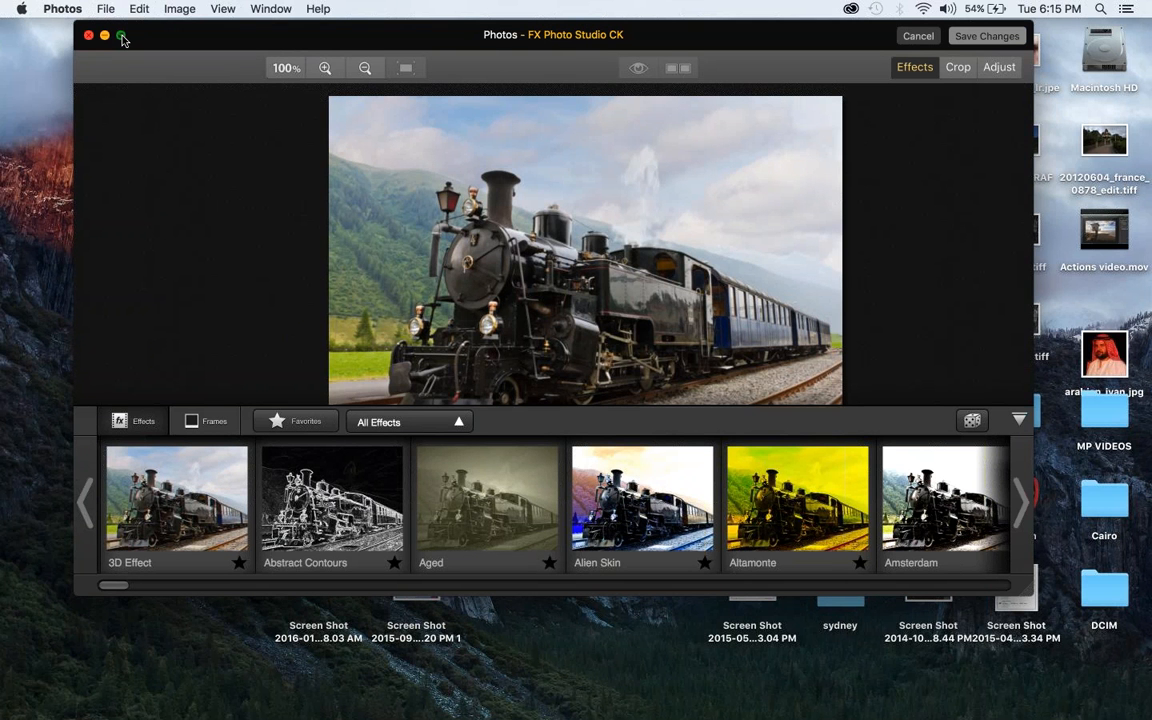
pyautogui.click(121, 36)
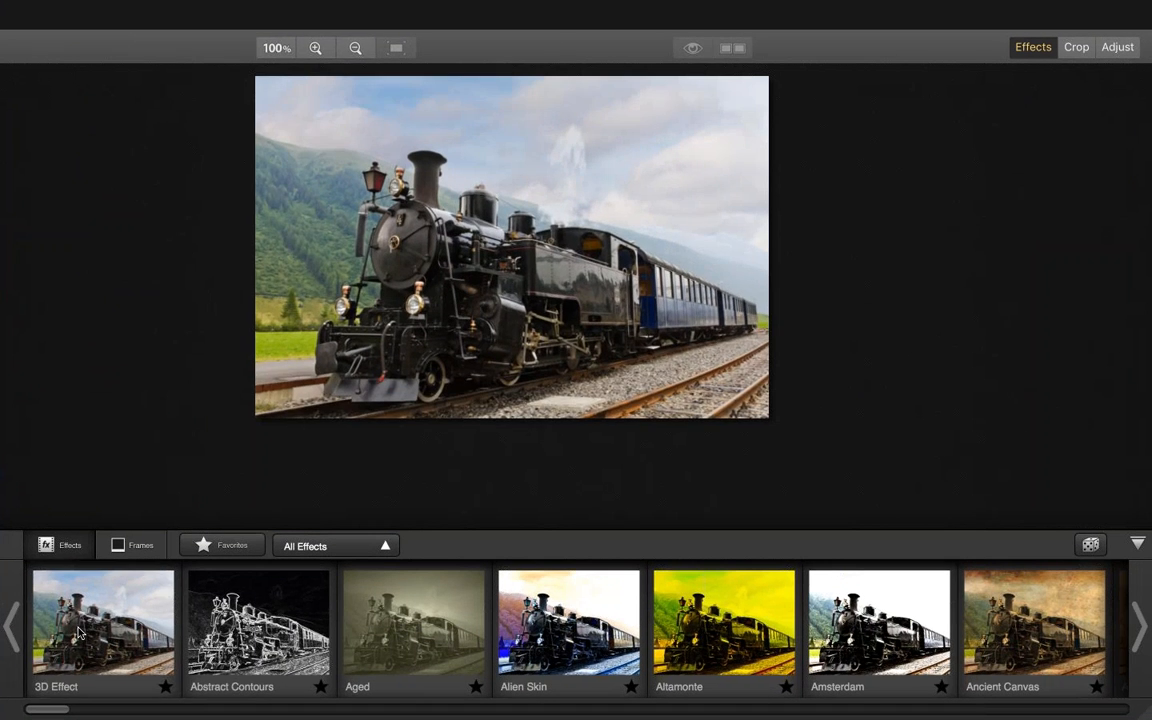
# Preview the 3D Effect, Abstract Contours, Aged, Altamonte, Amsterdam and Ancient Canvas effects on the train photo, ending with Alien Skin
pyautogui.click(80, 633)
pyautogui.click(227, 626)
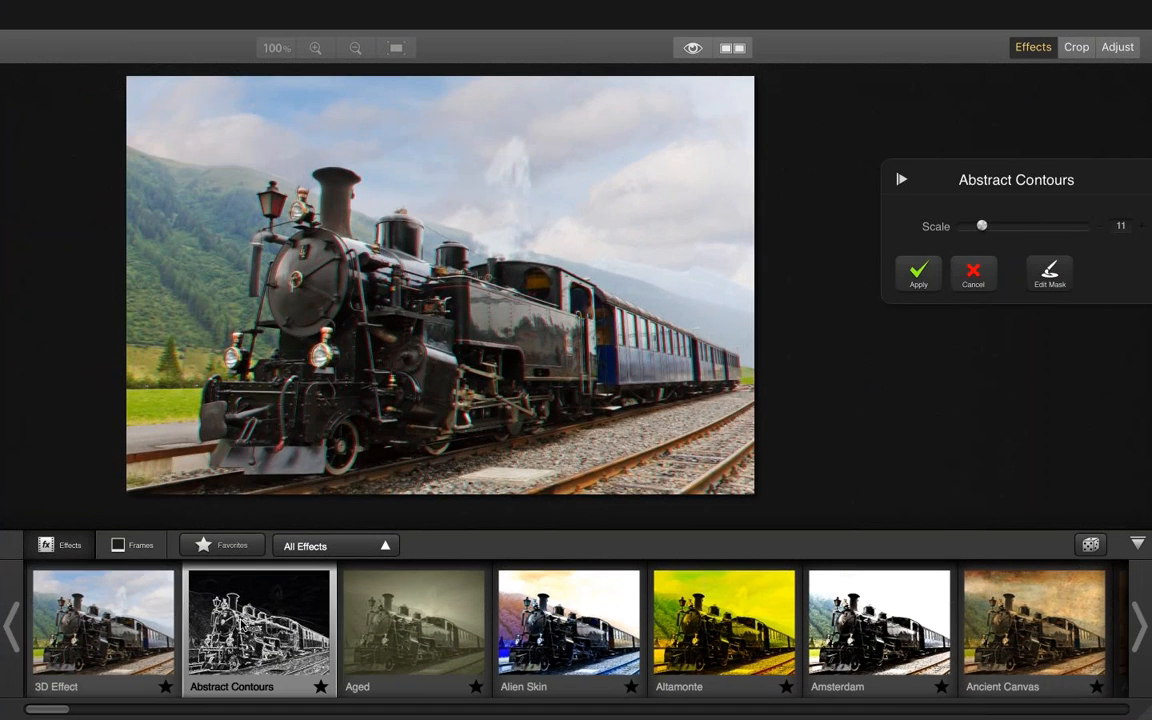
pyautogui.click(418, 633)
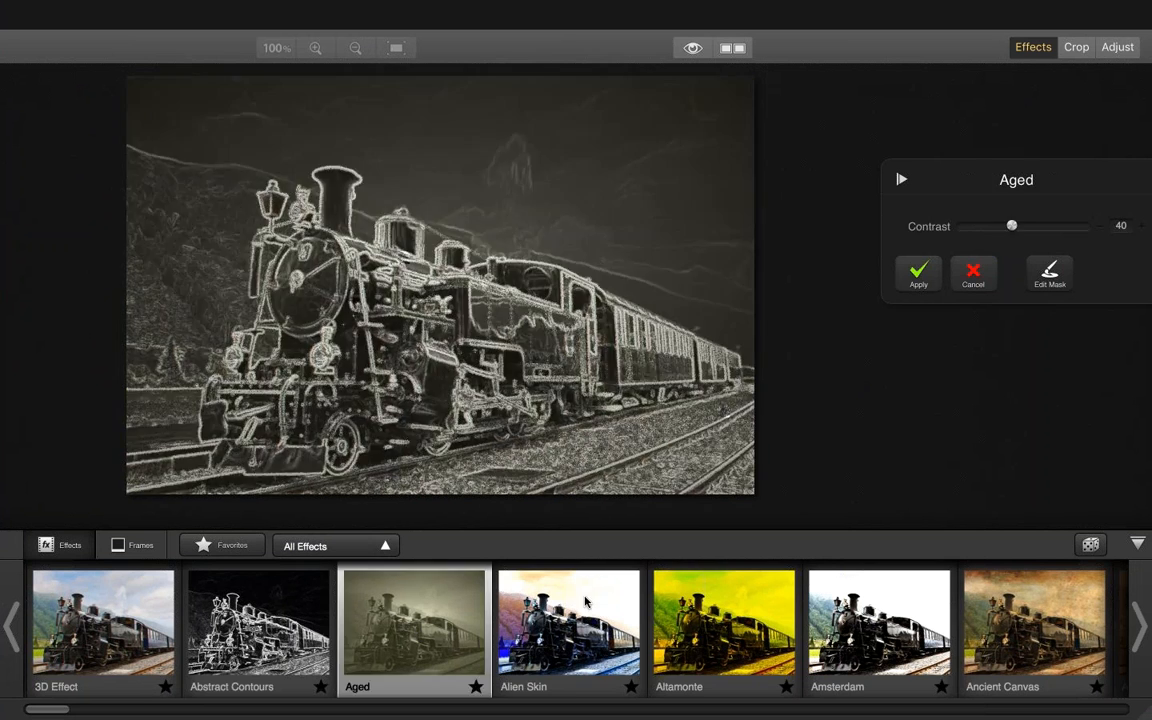
pyautogui.click(570, 625)
pyautogui.click(725, 620)
pyautogui.click(880, 625)
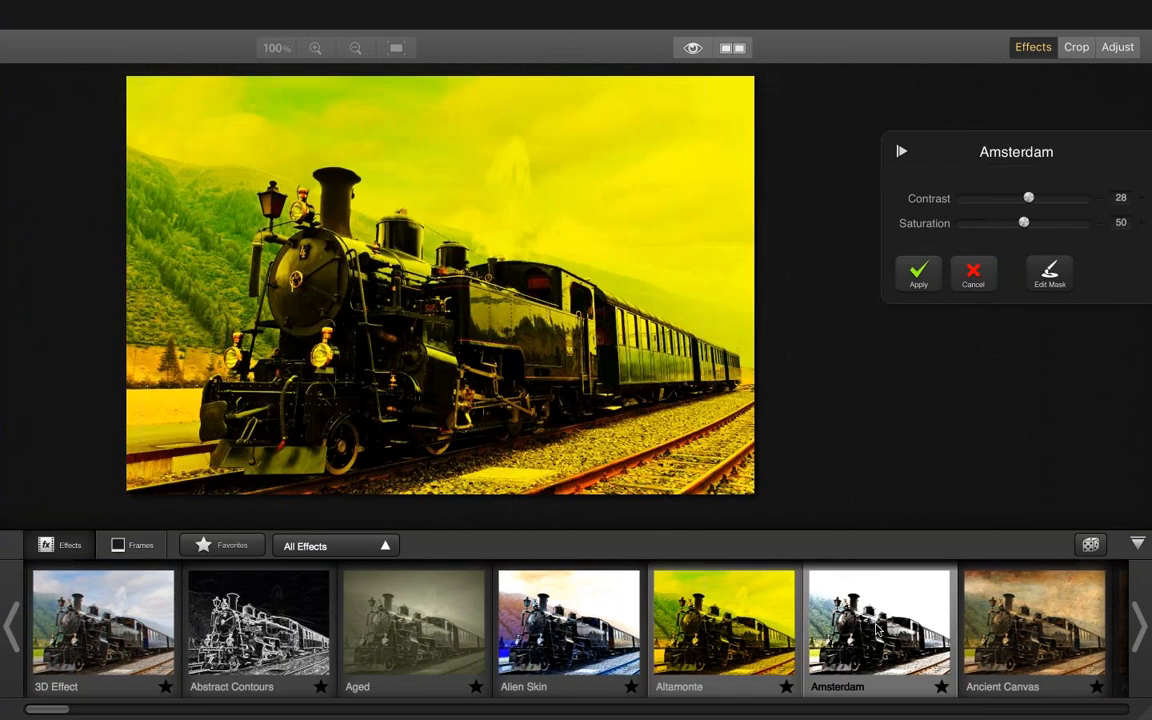
pyautogui.click(1035, 625)
pyautogui.click(258, 625)
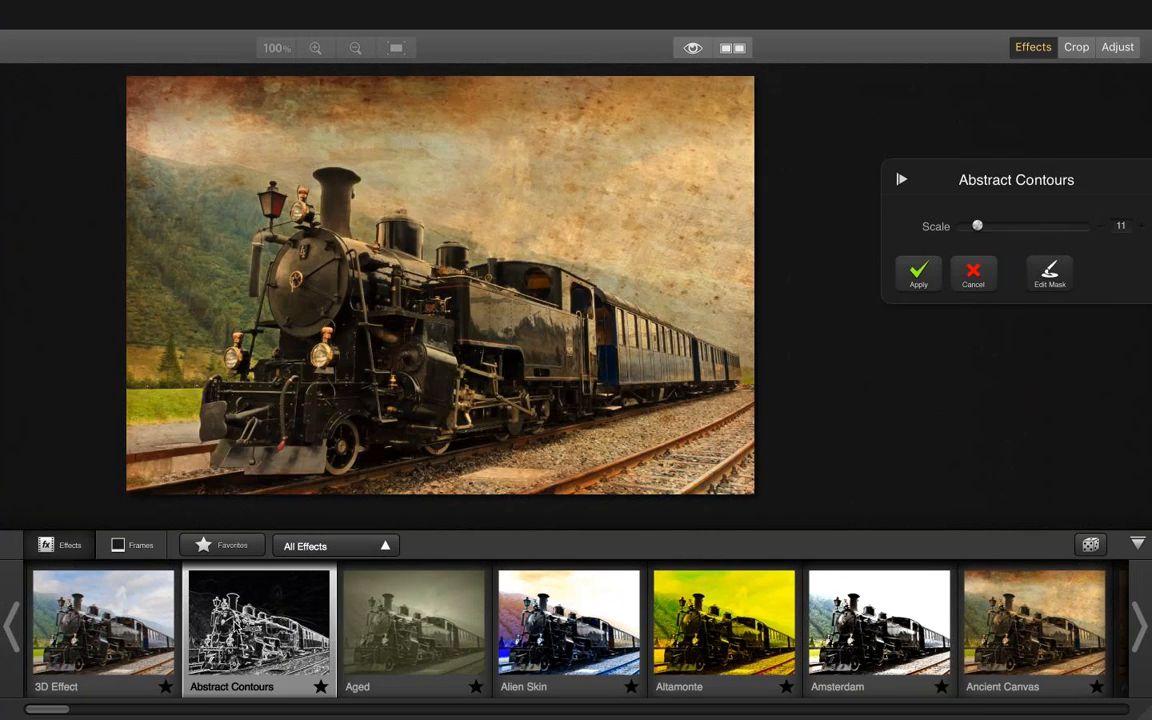
pyautogui.click(570, 652)
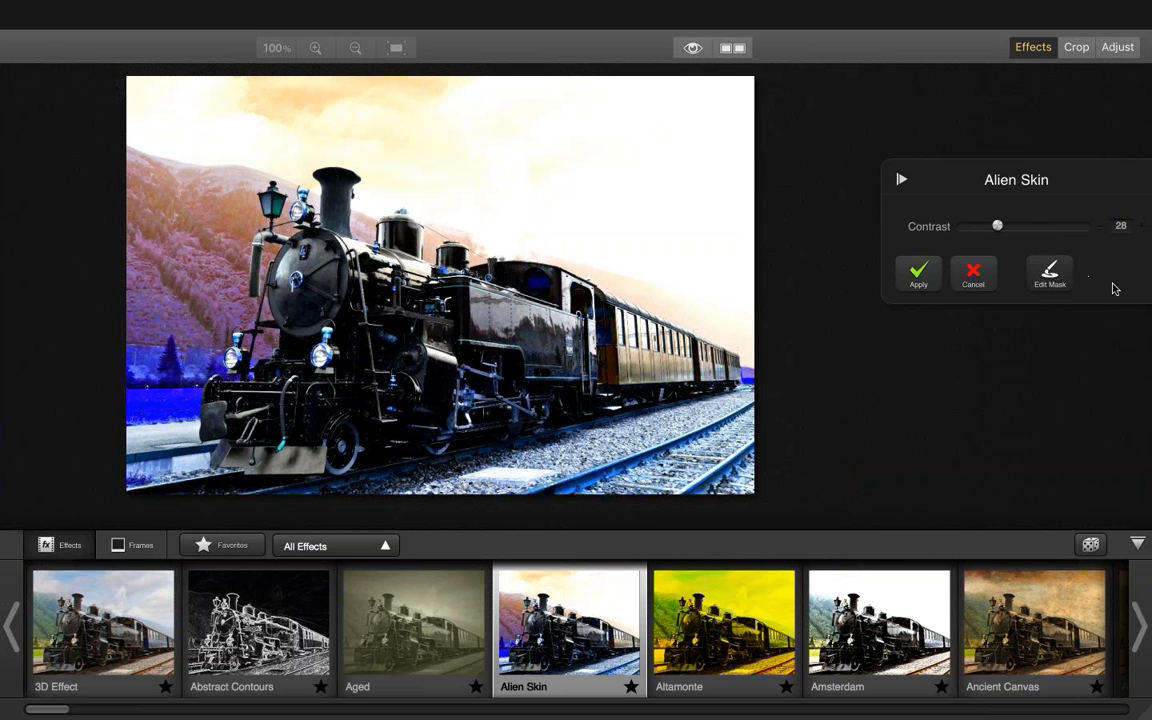
# Try editing the Alien Skin effect's mask with the Erase brush, toggle the mask display and cancel the masking
pyautogui.click(1052, 276)
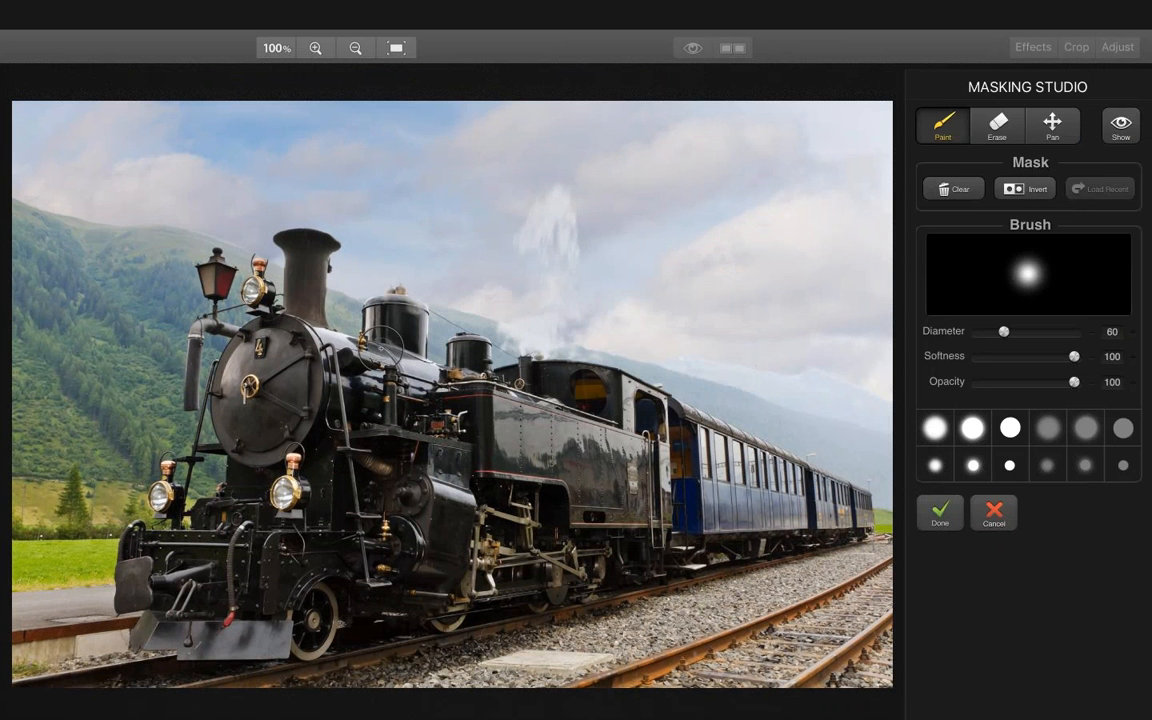
pyautogui.click(997, 130)
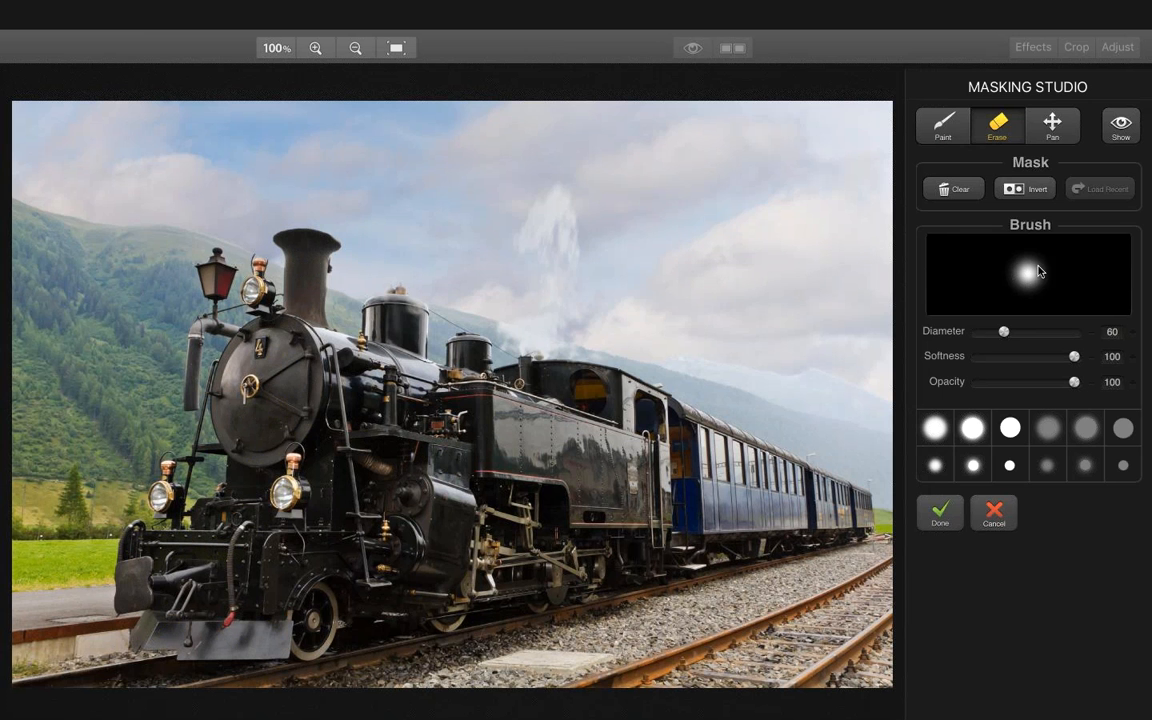
pyautogui.click(1121, 134)
pyautogui.click(1121, 133)
pyautogui.click(1000, 527)
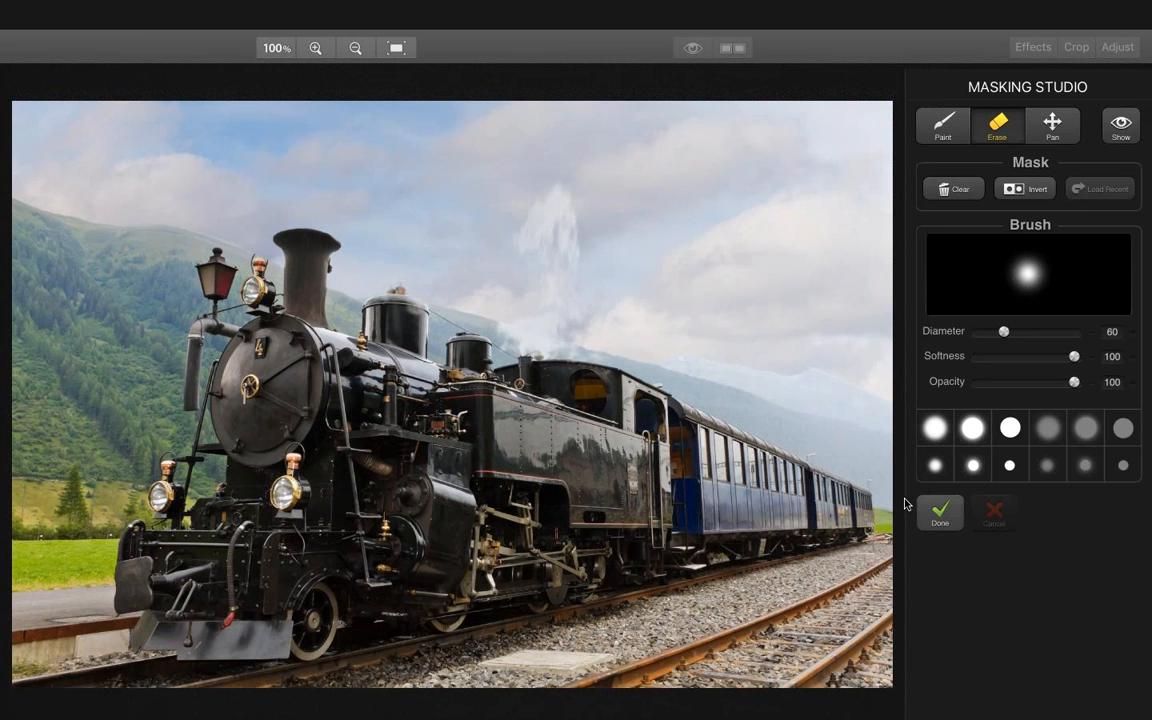
# Try inverting the Alien Skin effect's mask and erasing the effect from the locomotive and carriages
pyautogui.click(938, 512)
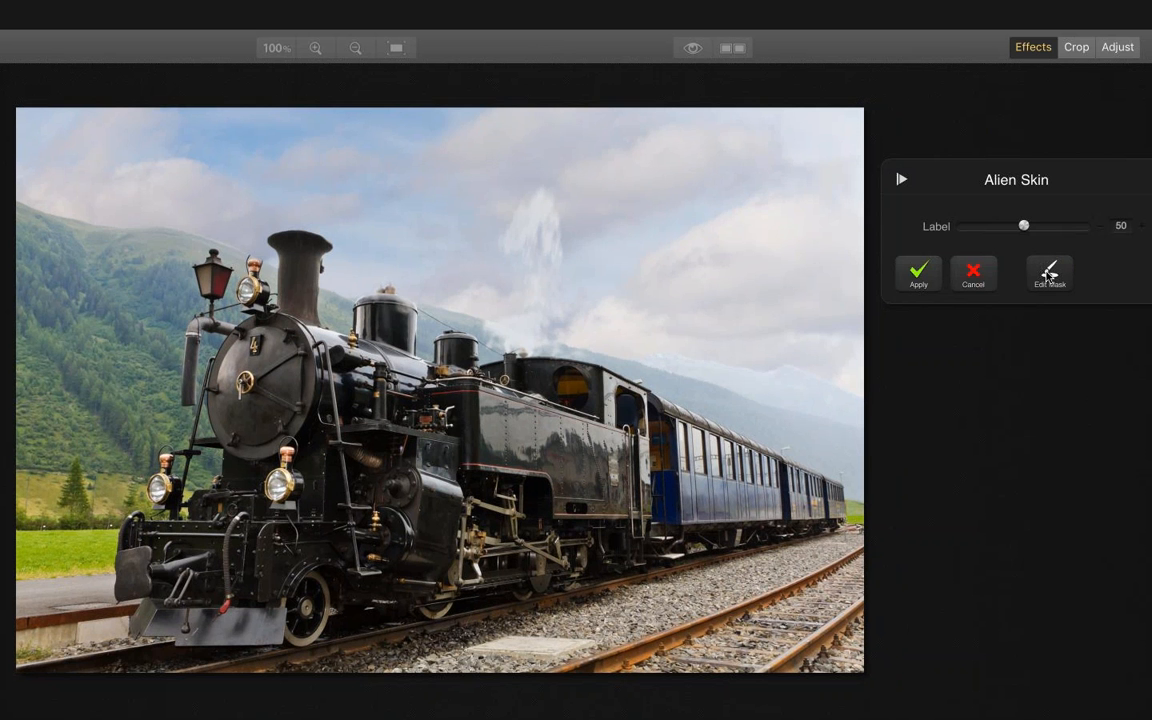
pyautogui.click(1047, 279)
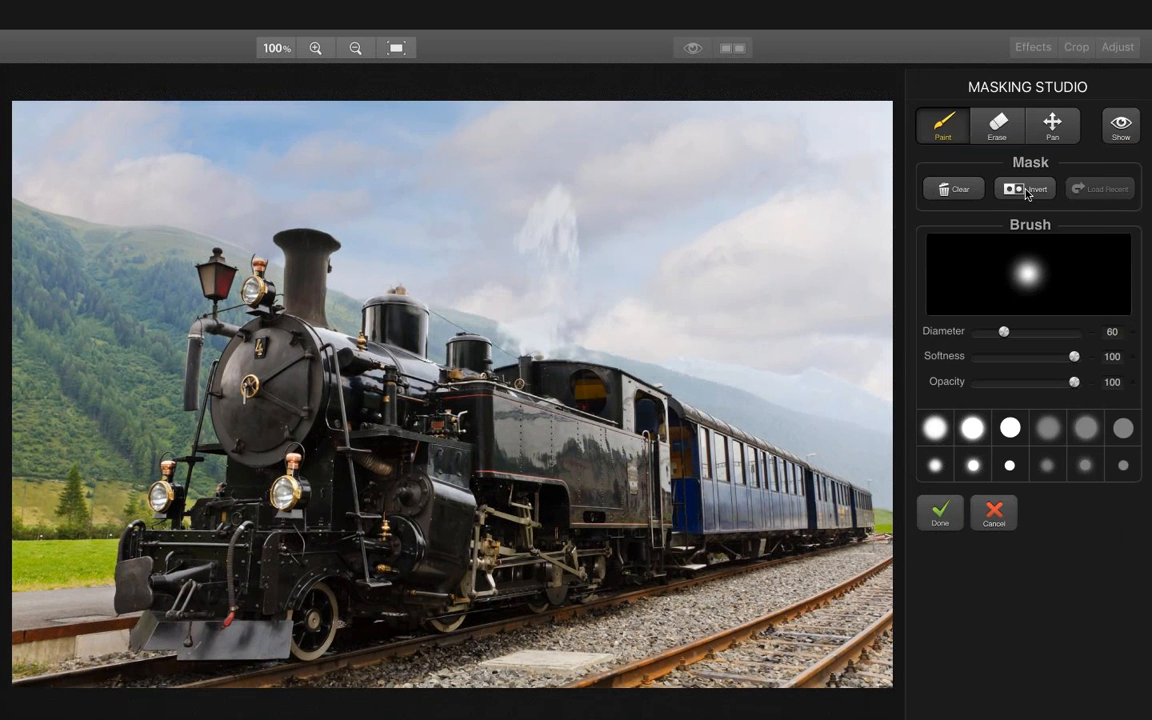
pyautogui.click(1025, 193)
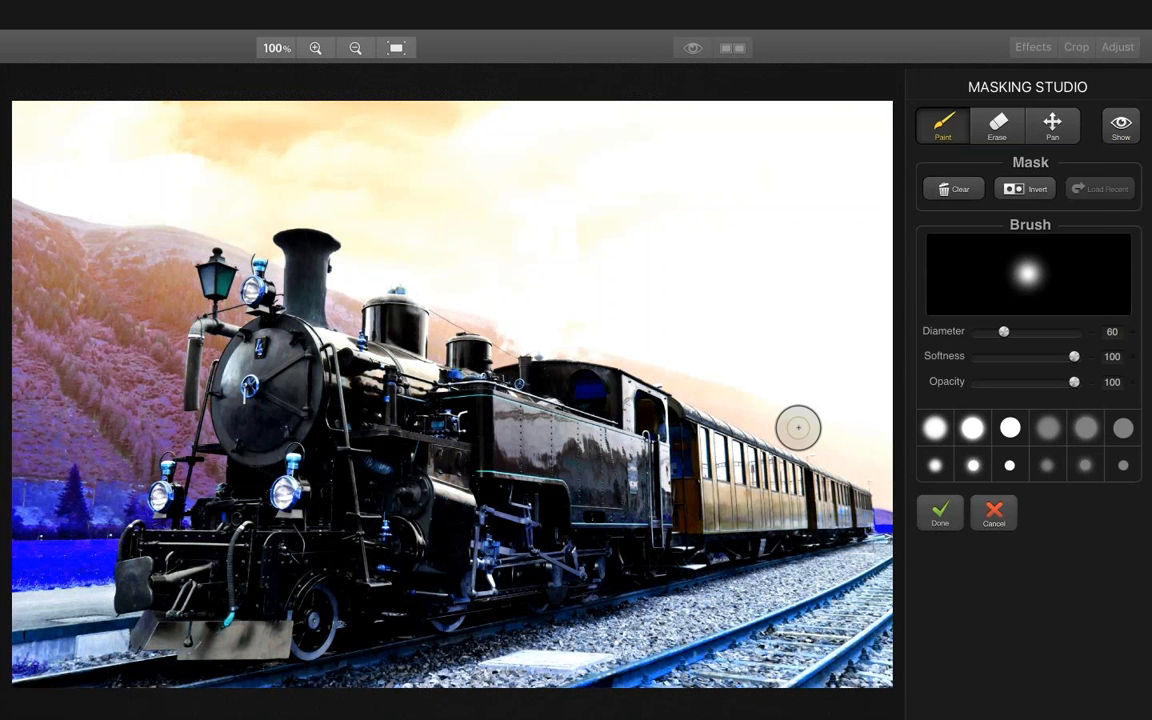
pyautogui.click(997, 128)
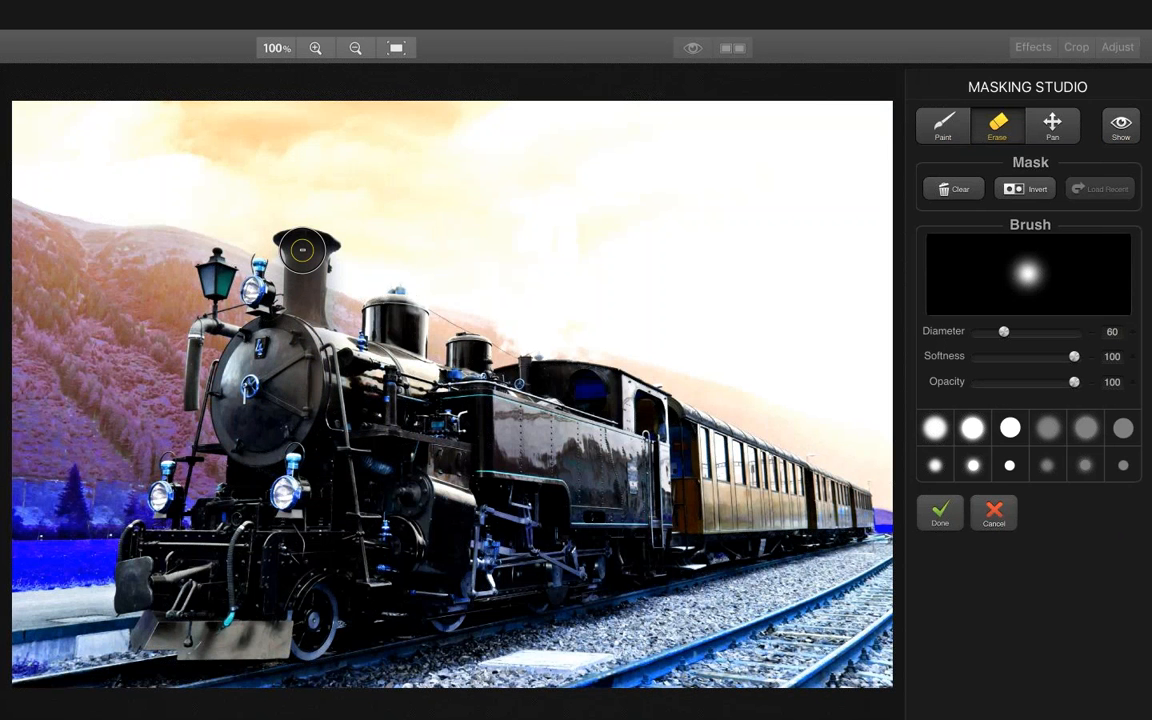
pyautogui.moveTo(315, 248)
pyautogui.mouseDown()
pyautogui.moveTo(303, 330)
pyautogui.moveTo(278, 358)
pyautogui.moveTo(252, 353)
pyautogui.moveTo(237, 398)
pyautogui.moveTo(290, 420)
pyautogui.moveTo(290, 362)
pyautogui.moveTo(255, 489)
pyautogui.moveTo(307, 451)
pyautogui.moveTo(305, 468)
pyautogui.moveTo(270, 524)
pyautogui.moveTo(220, 556)
pyautogui.moveTo(175, 546)
pyautogui.moveTo(168, 496)
pyautogui.moveTo(163, 555)
pyautogui.moveTo(145, 549)
pyautogui.moveTo(168, 598)
pyautogui.moveTo(139, 536)
pyautogui.mouseUp()
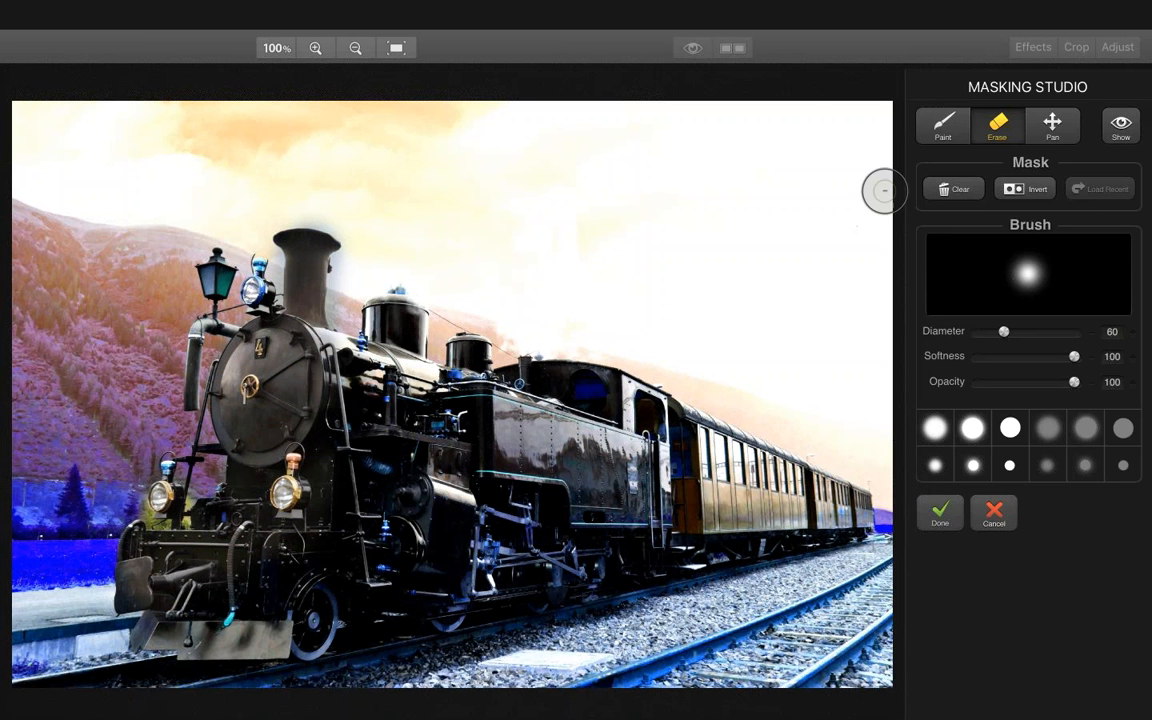
pyautogui.click(943, 128)
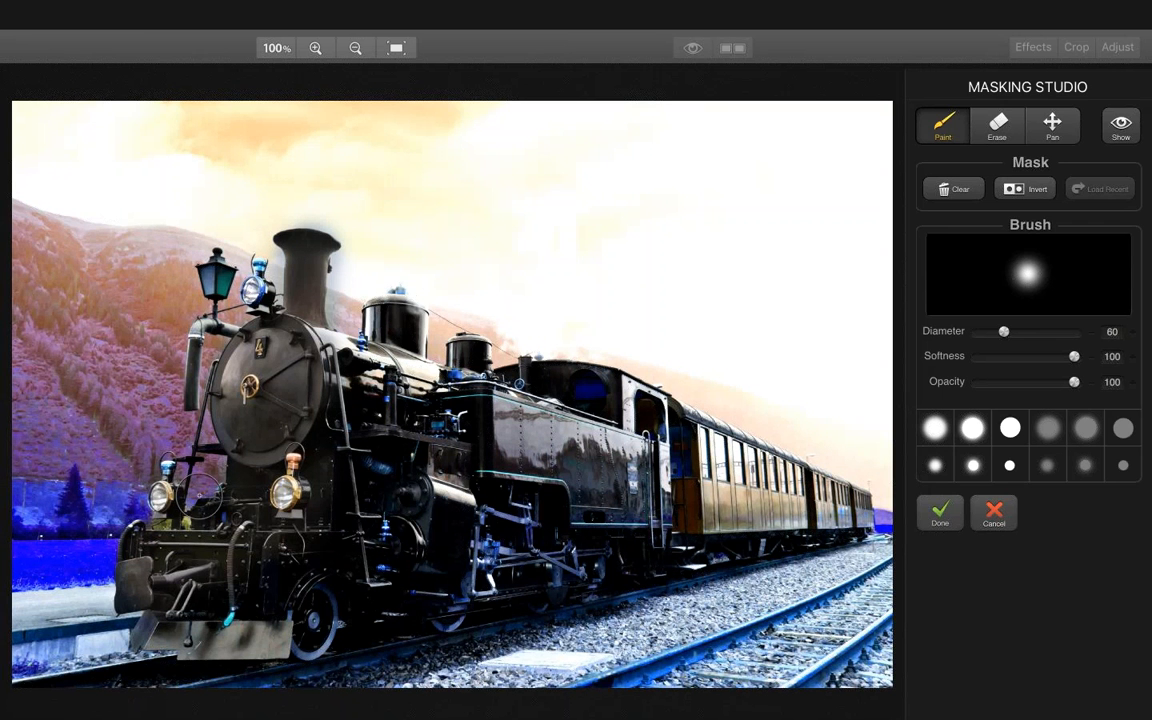
pyautogui.click(1005, 132)
pyautogui.moveTo(558, 427)
pyautogui.mouseDown()
pyautogui.moveTo(568, 378)
pyautogui.moveTo(541, 357)
pyautogui.moveTo(625, 385)
pyautogui.moveTo(772, 467)
pyautogui.moveTo(755, 445)
pyautogui.moveTo(773, 457)
pyautogui.moveTo(600, 464)
pyautogui.moveTo(400, 525)
pyautogui.moveTo(536, 450)
pyautogui.moveTo(524, 412)
pyautogui.moveTo(372, 463)
pyautogui.moveTo(298, 613)
pyautogui.moveTo(320, 631)
pyautogui.moveTo(409, 587)
pyautogui.moveTo(468, 604)
pyautogui.moveTo(587, 559)
pyautogui.moveTo(457, 450)
pyautogui.moveTo(378, 437)
pyautogui.moveTo(532, 440)
pyautogui.mouseUp()
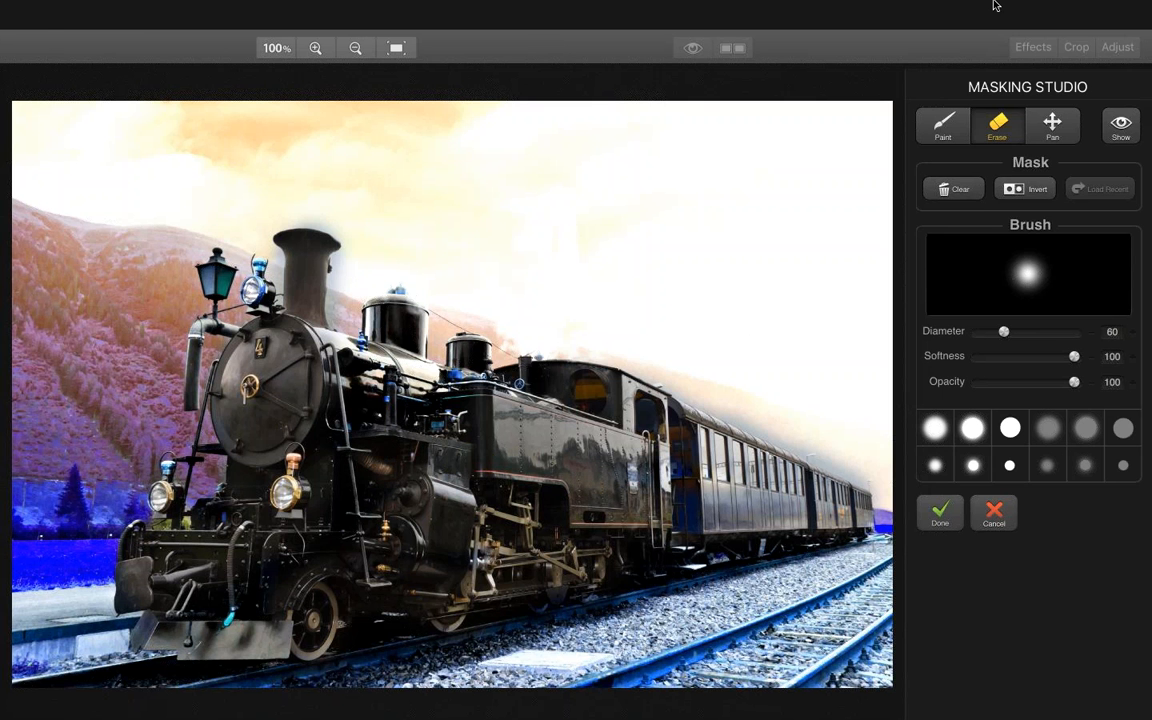
pyautogui.click(981, 518)
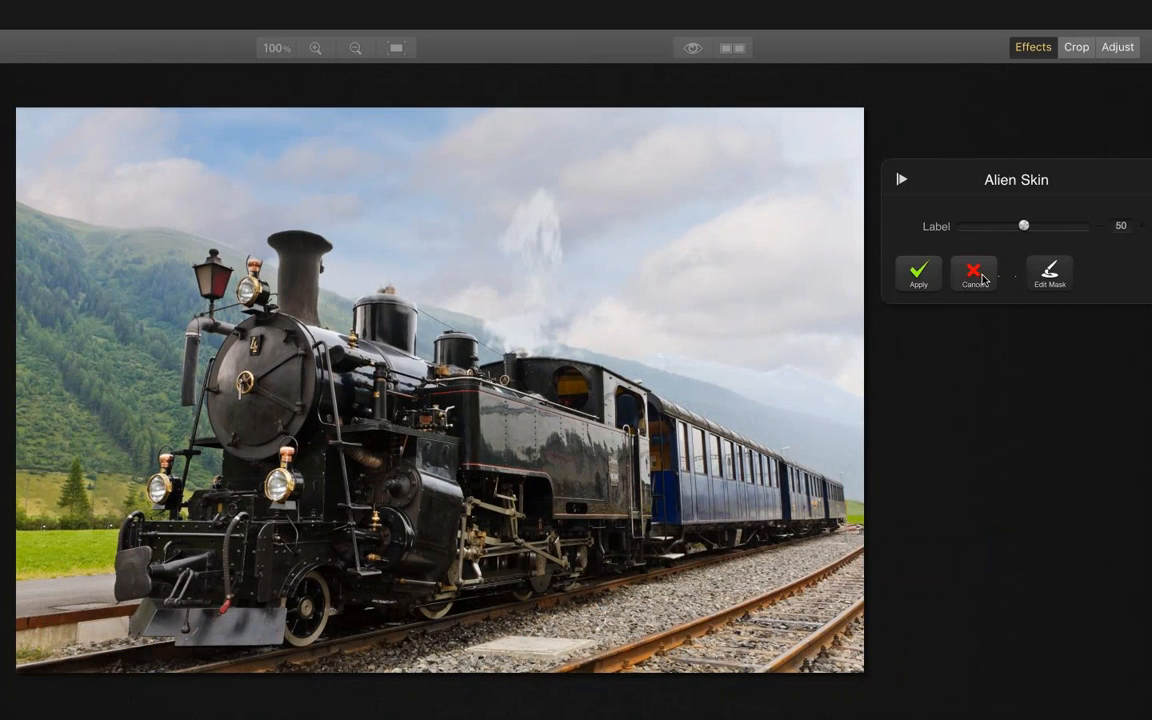
pyautogui.click(975, 276)
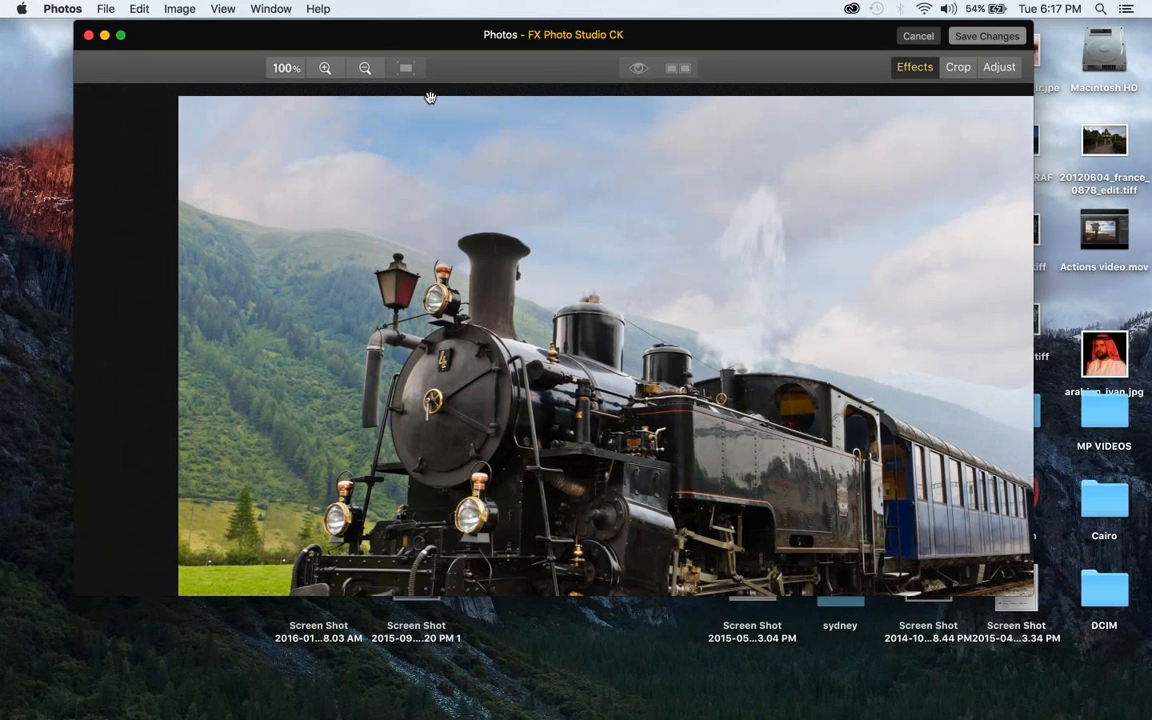
# Leave FX Photo Studio CK without saving and browse the neighbouring photos, ending on the Blue Angels jet
pyautogui.click(918, 37)
pyautogui.click(596, 118)
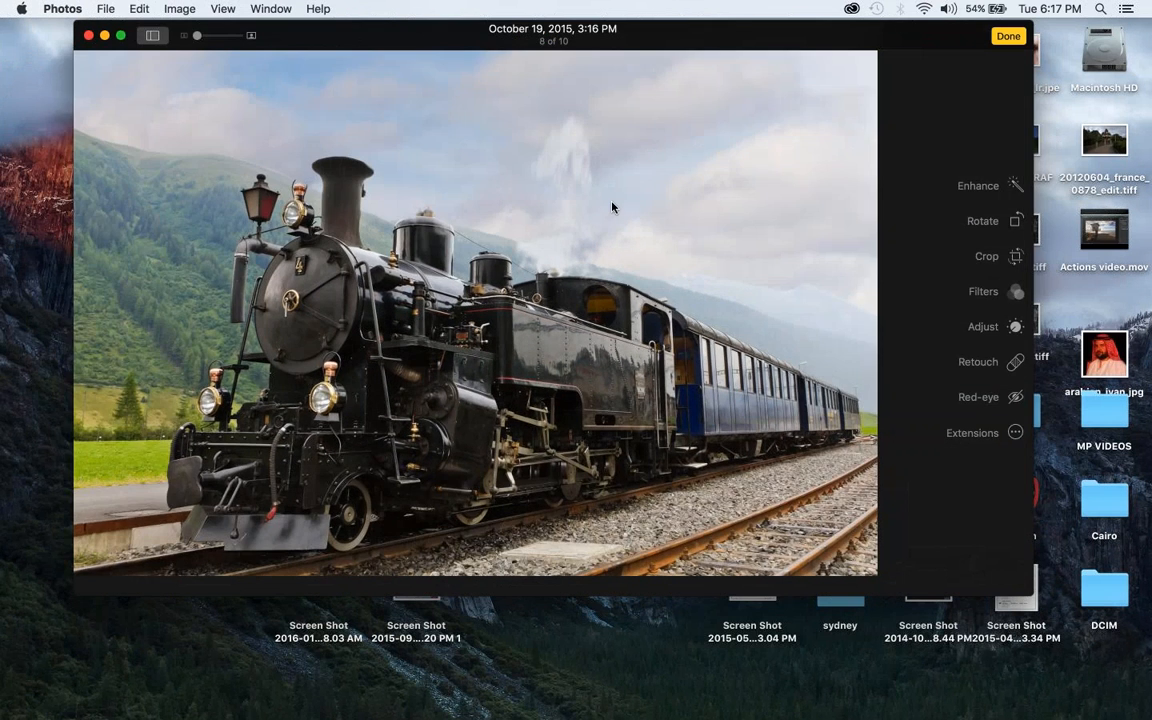
pyautogui.press('Right')
pyautogui.press('Left')
pyautogui.press('Left')
pyautogui.press('Left')
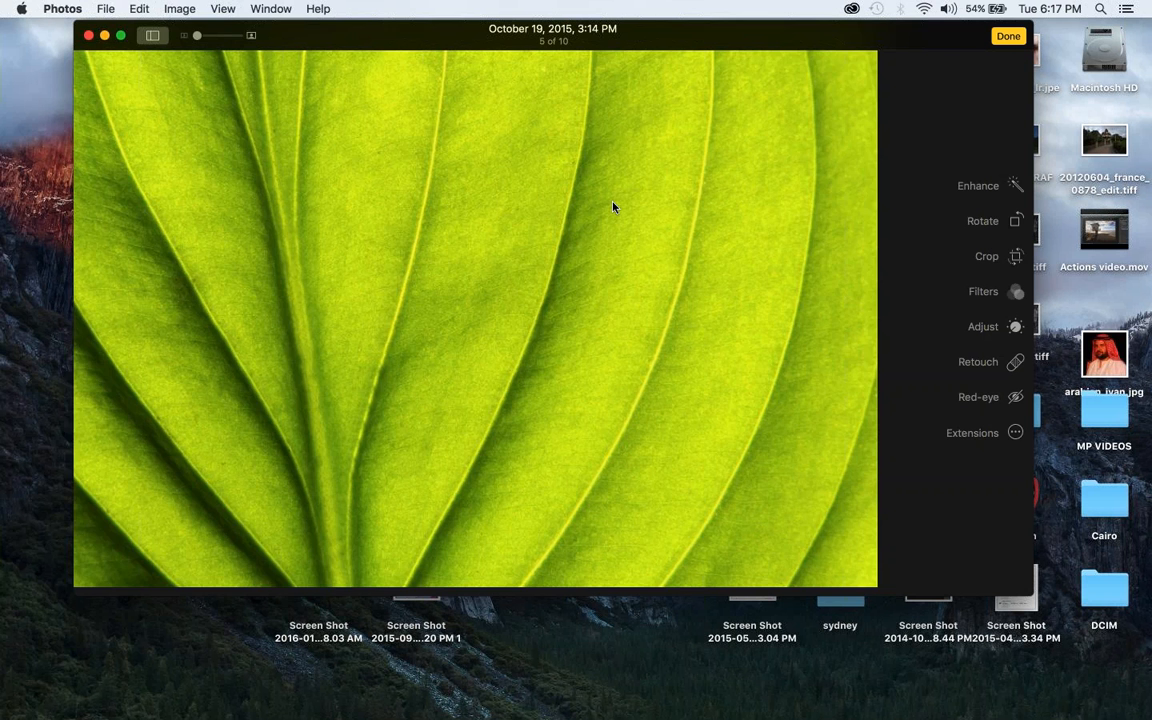
pyautogui.press('Right')
pyautogui.press('Right')
pyautogui.press('Right')
pyautogui.press('Right')
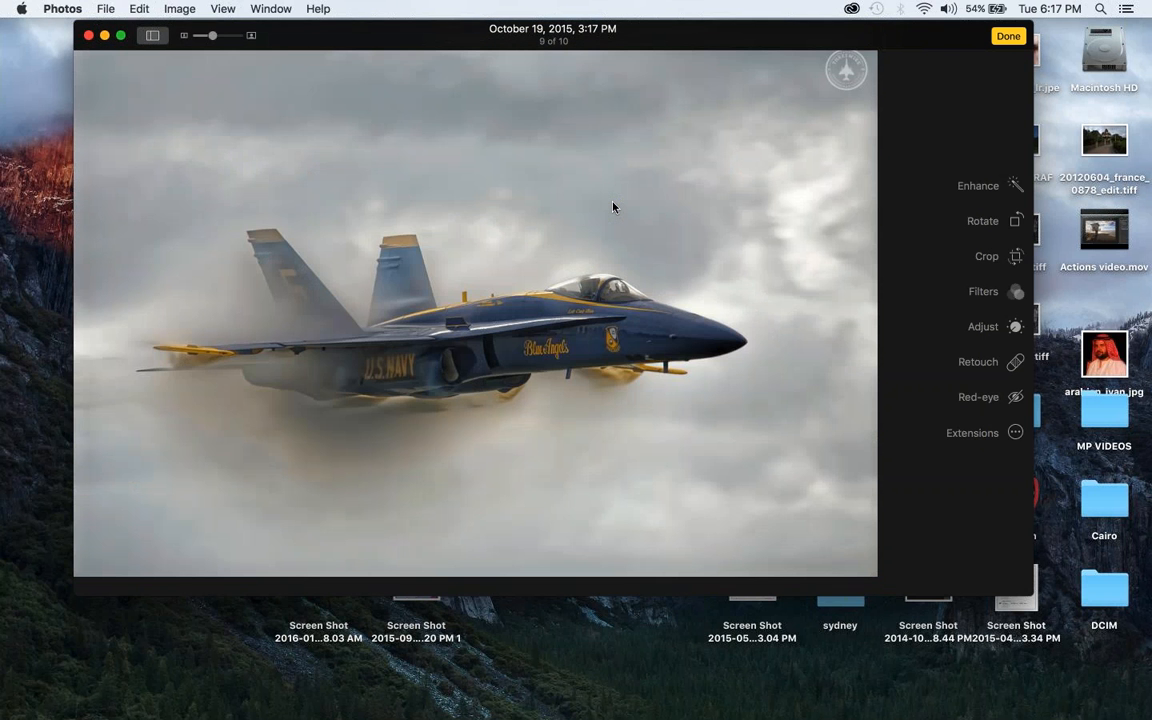
# Return to the photo library and edit the photo of the colourful boats with the FX Photo Studio CK extension
pyautogui.click(1008, 36)
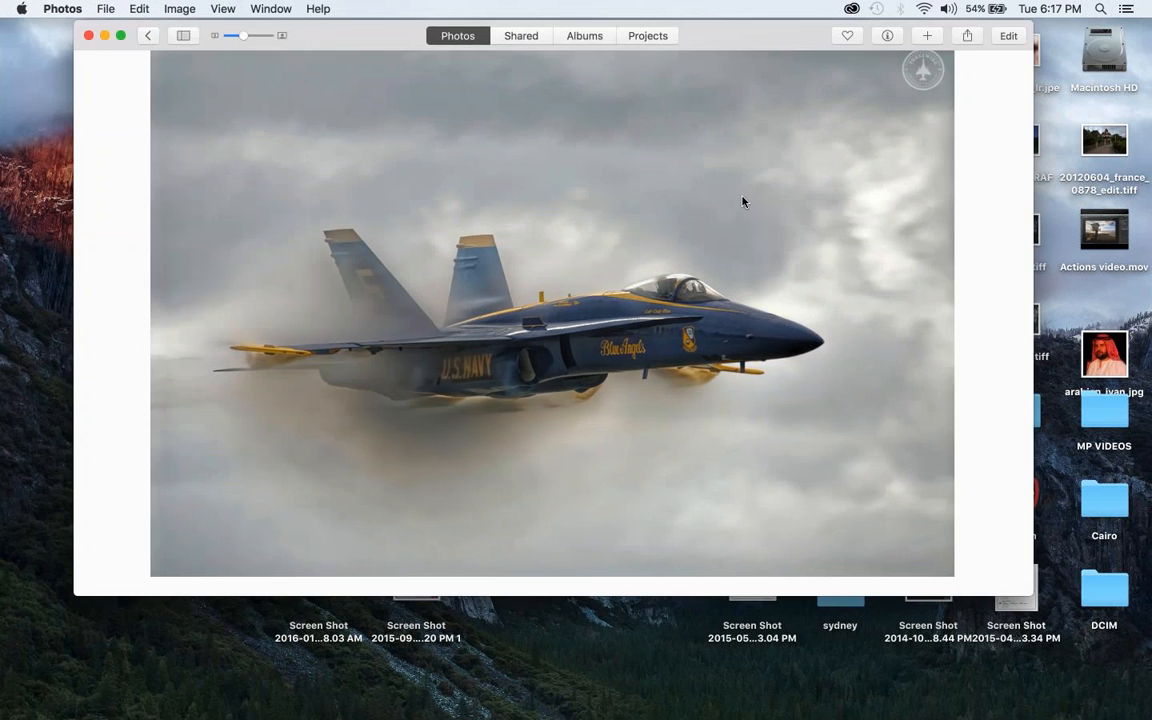
pyautogui.click(147, 36)
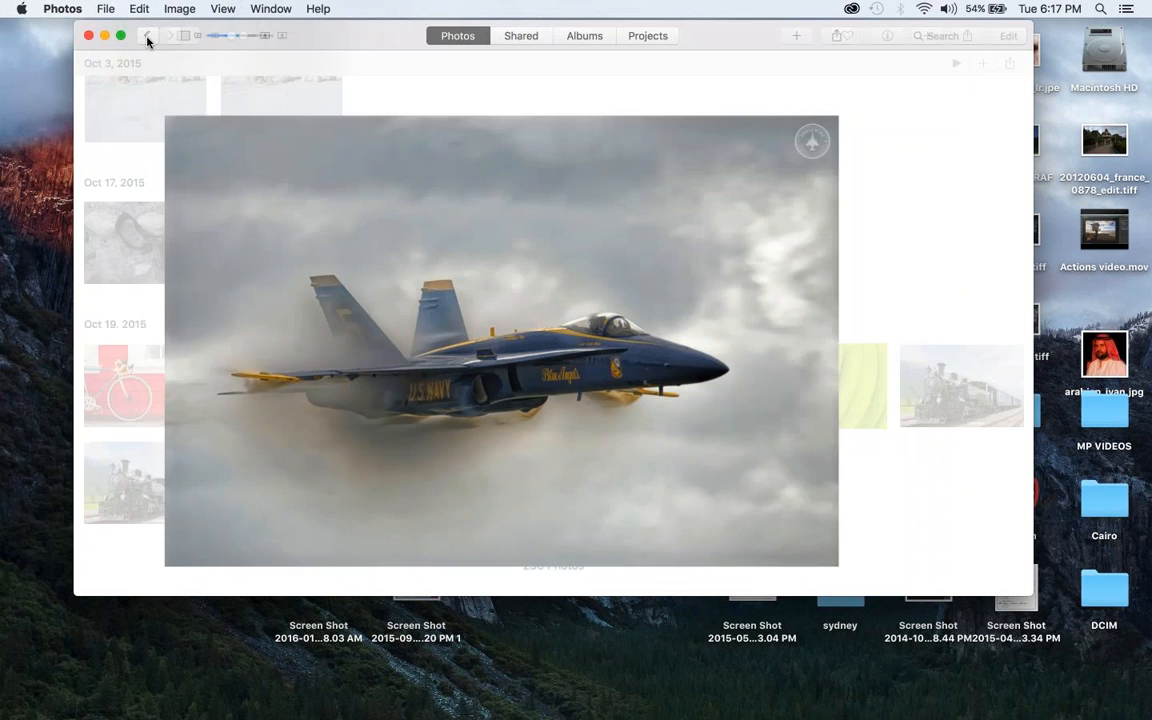
pyautogui.click(434, 379)
pyautogui.doubleClick(434, 379)
pyautogui.click(1009, 38)
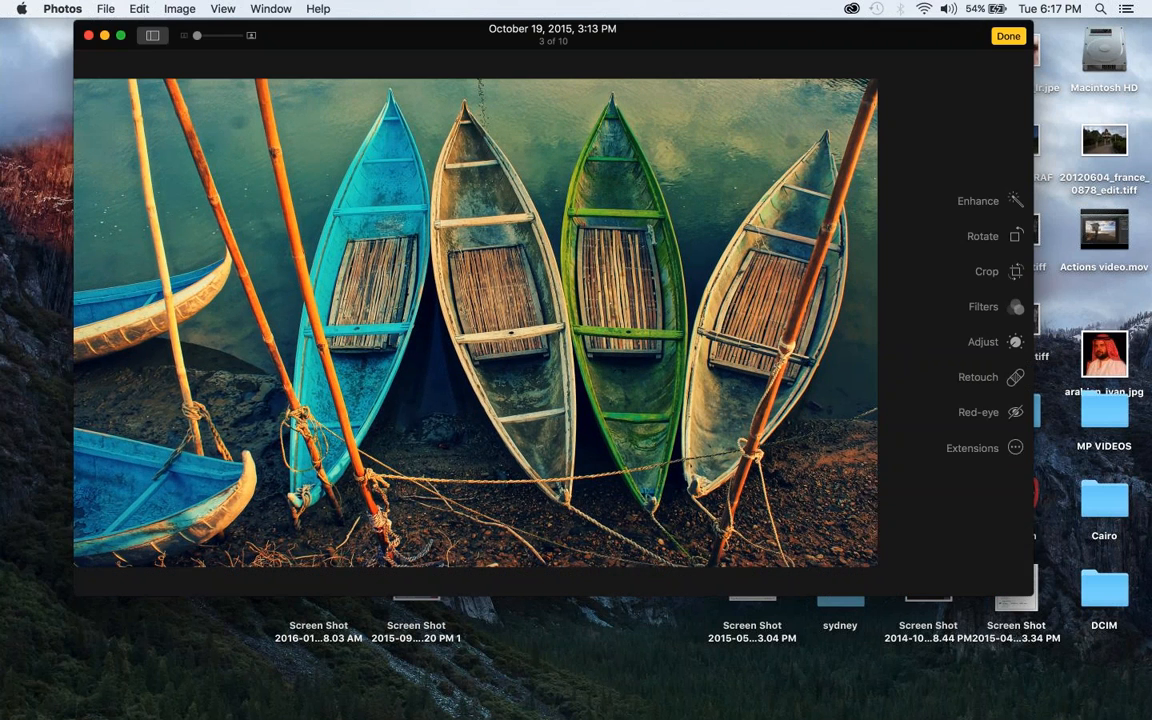
pyautogui.click(1015, 448)
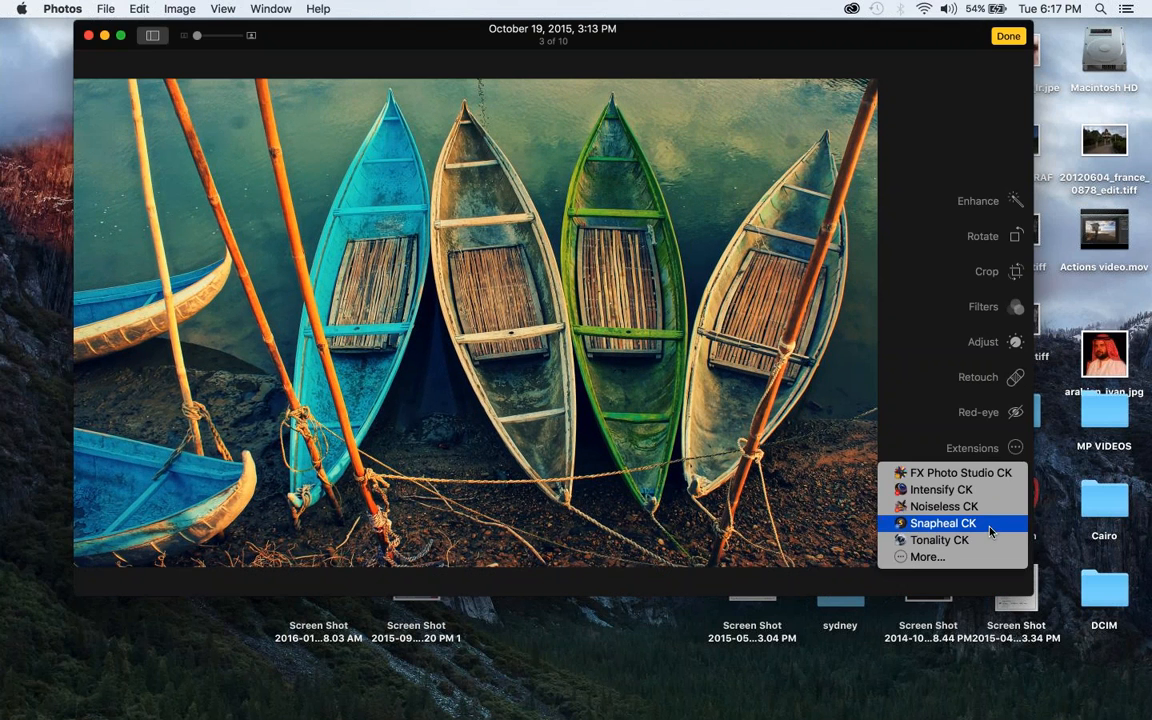
pyautogui.click(991, 474)
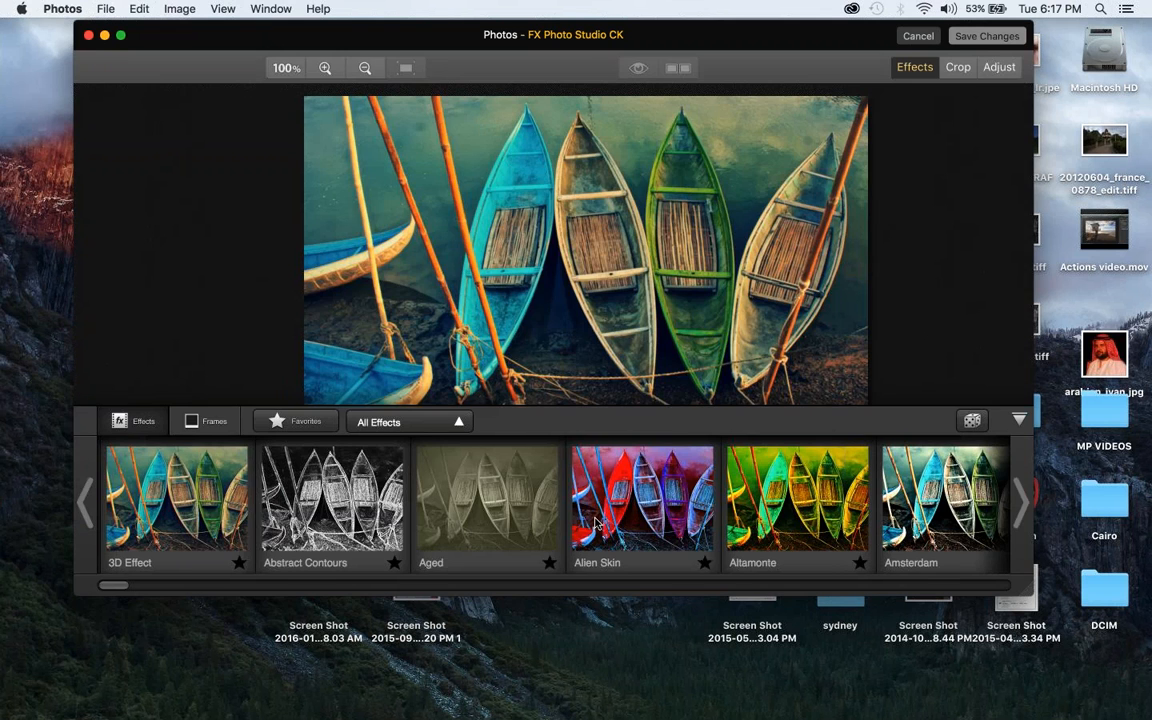
# Preview the Alien Skin, Altamonte, Amsterdam and Ancona effects on the boats photo
pyautogui.click(597, 522)
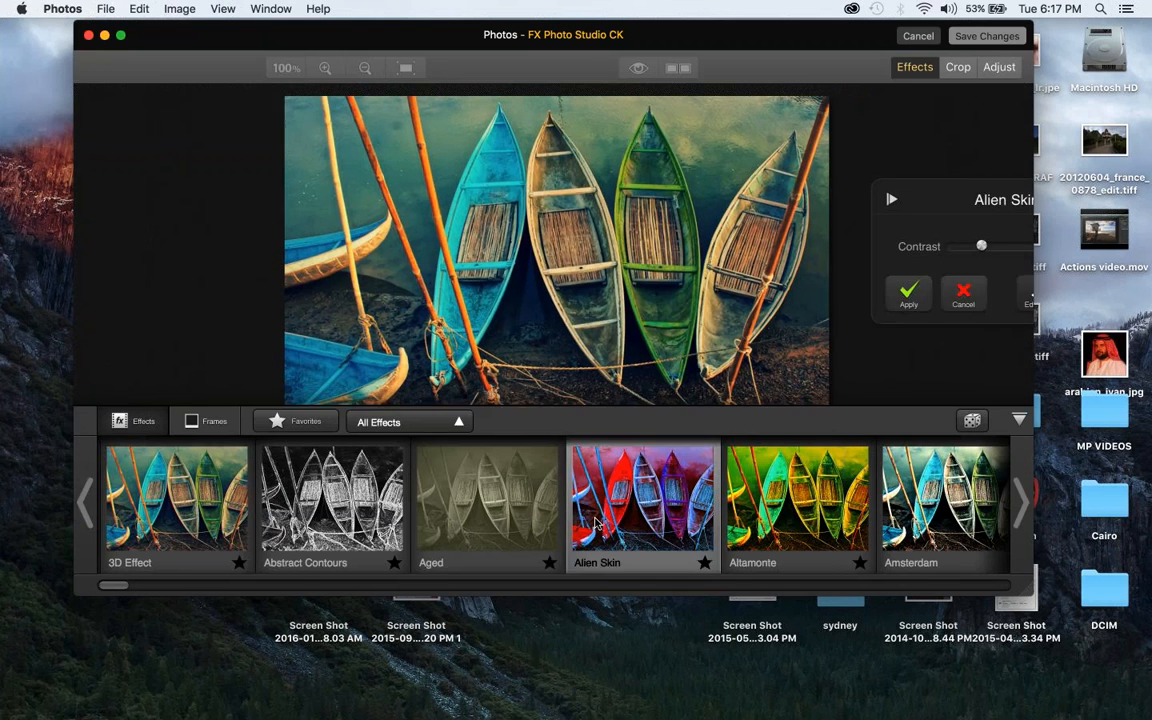
pyautogui.click(785, 525)
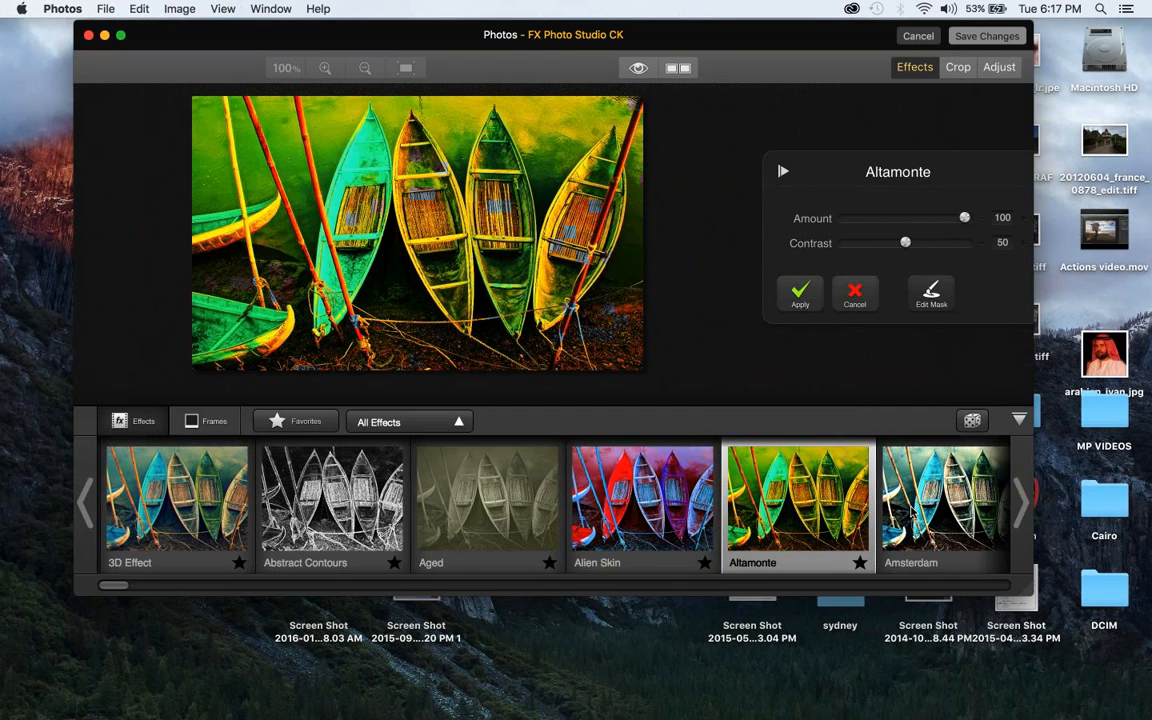
pyautogui.click(945, 505)
pyautogui.click(1024, 508)
pyautogui.click(1023, 508)
pyautogui.click(1021, 506)
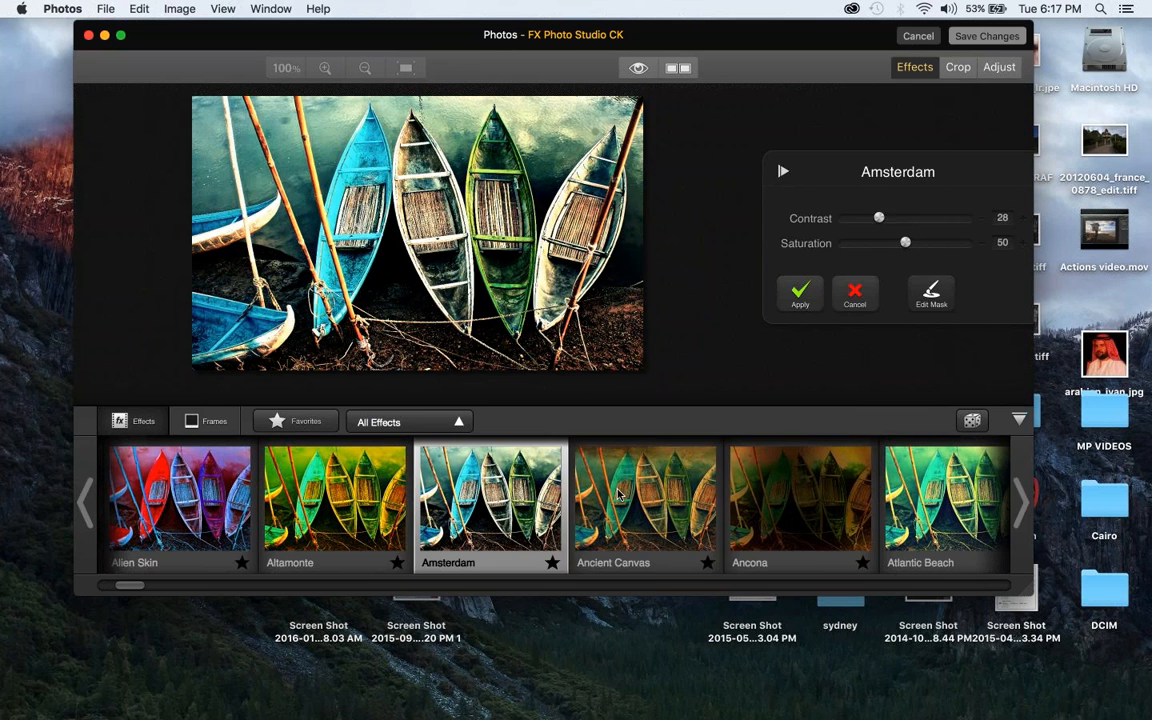
pyautogui.click(718, 488)
pyautogui.click(808, 508)
# Preview the Atlantic Beach, B&W Comics and B&W Grained effects on the boats photo
pyautogui.click(1023, 507)
pyautogui.click(1024, 508)
pyautogui.click(1024, 508)
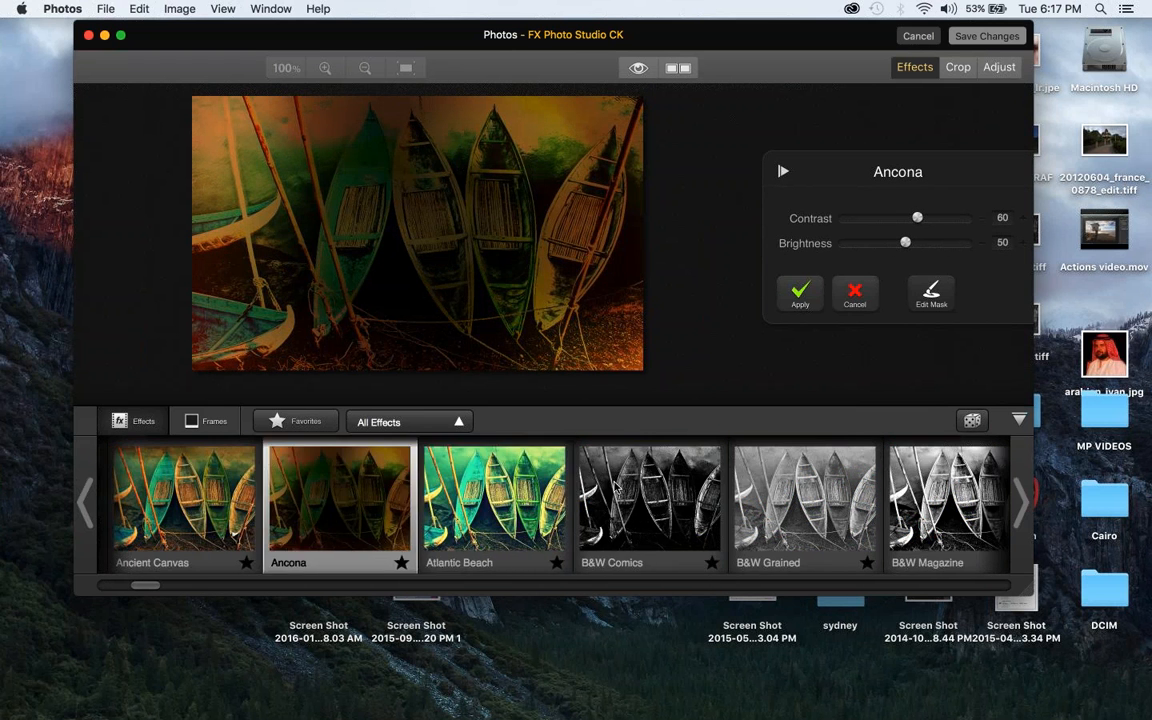
pyautogui.click(510, 500)
pyautogui.click(622, 518)
pyautogui.click(800, 505)
pyautogui.click(1024, 508)
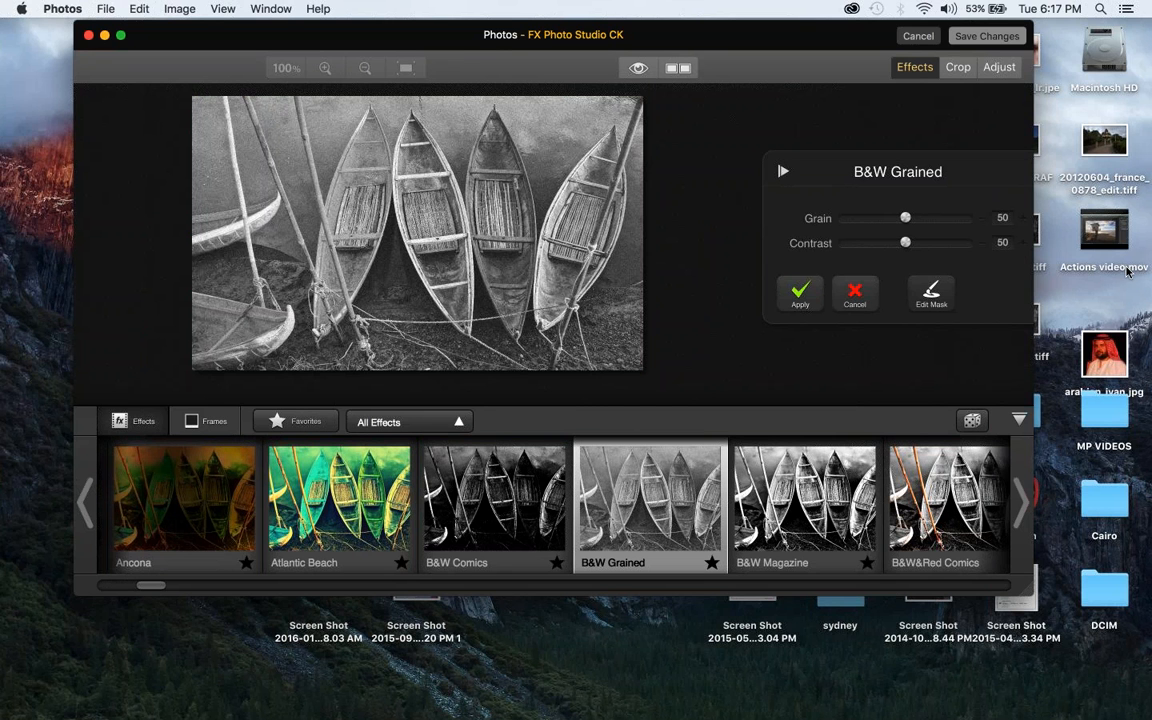
# Show the Adjust controls for the boats photo and quit Photos, discarding the unsaved changes
pyautogui.click(998, 67)
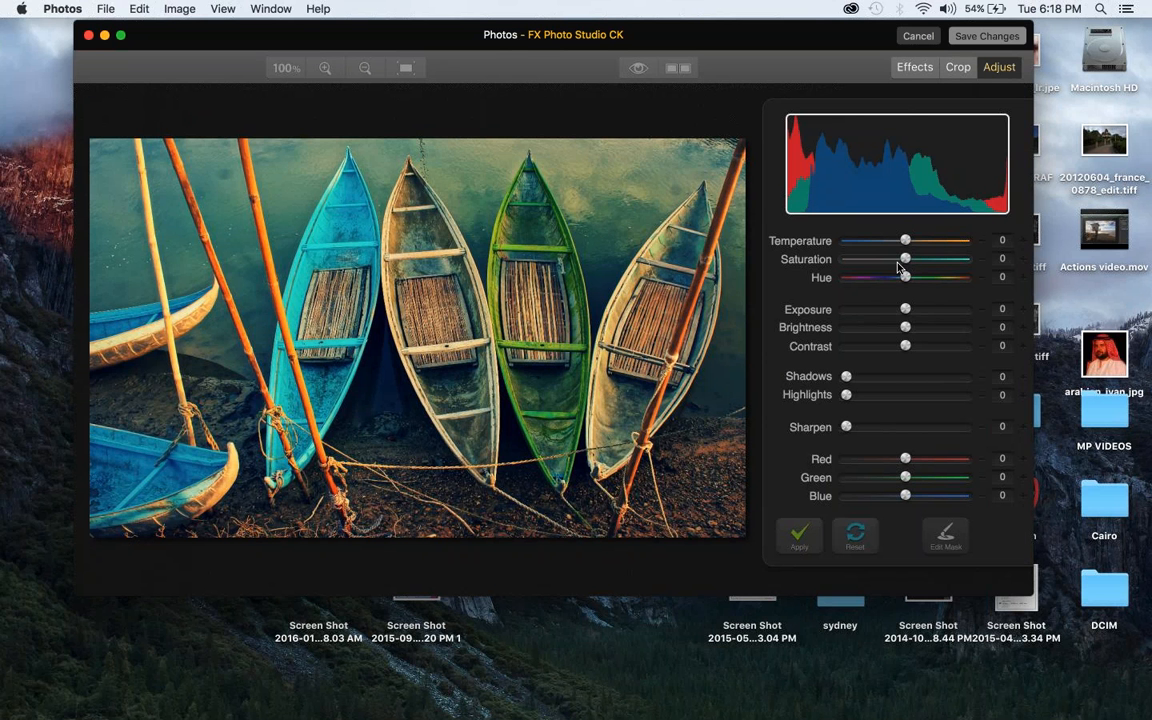
pyautogui.click(88, 36)
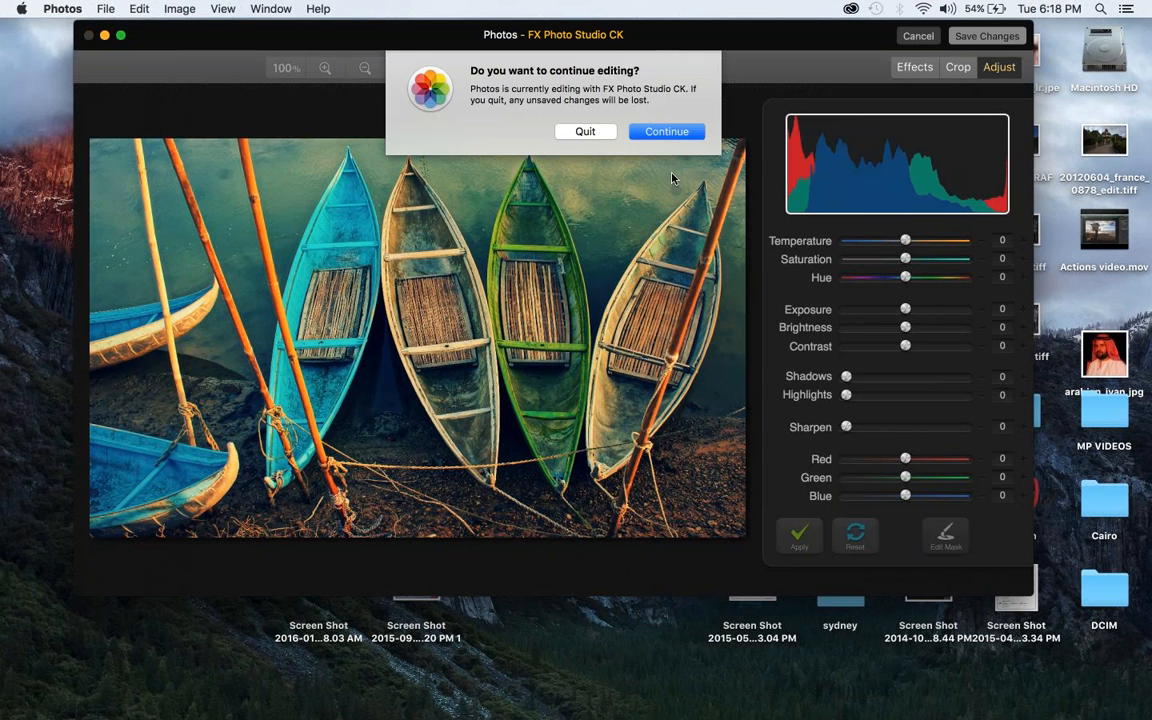
pyautogui.click(590, 130)
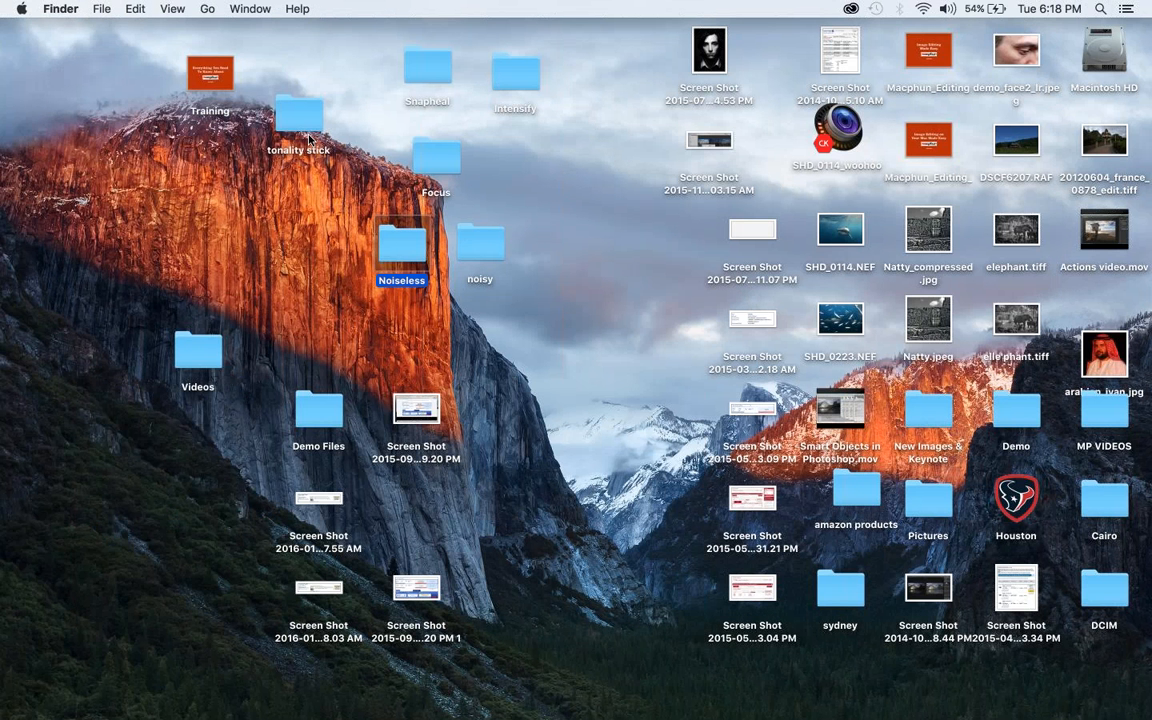
# Switch to Tonality CK, accept its plug-in update and authorize it by entering the administrator account password
pyautogui.moveTo(566, 717)
pyautogui.click(602, 709)
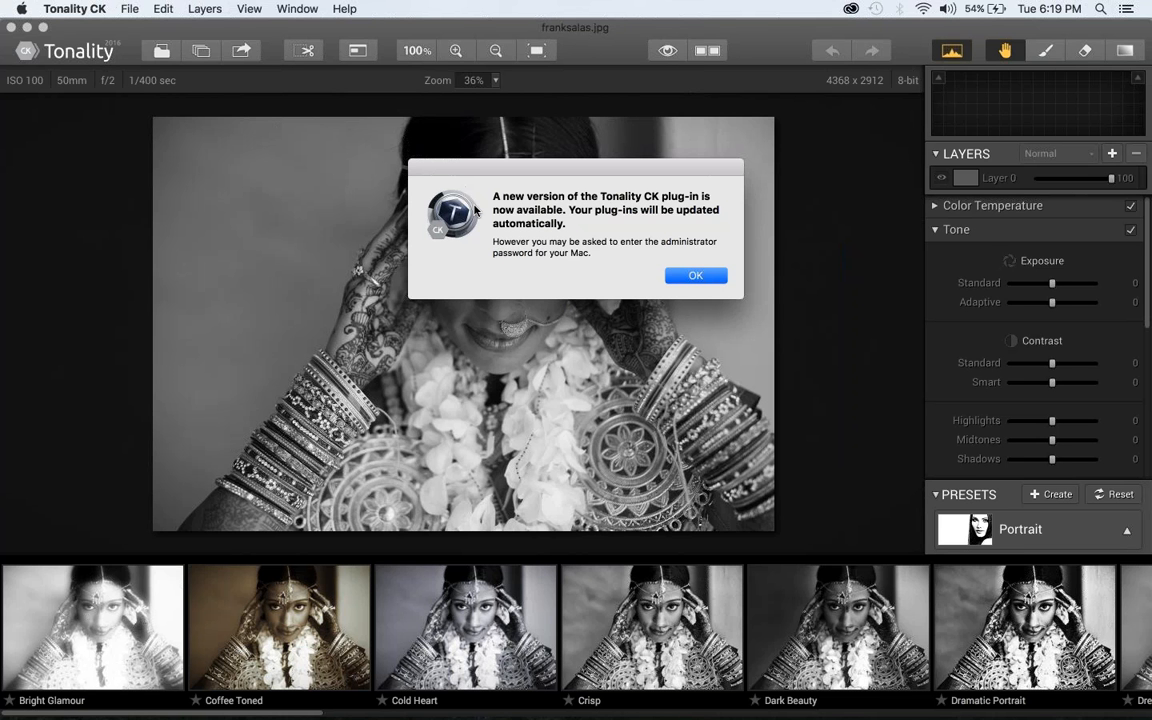
pyautogui.click(700, 277)
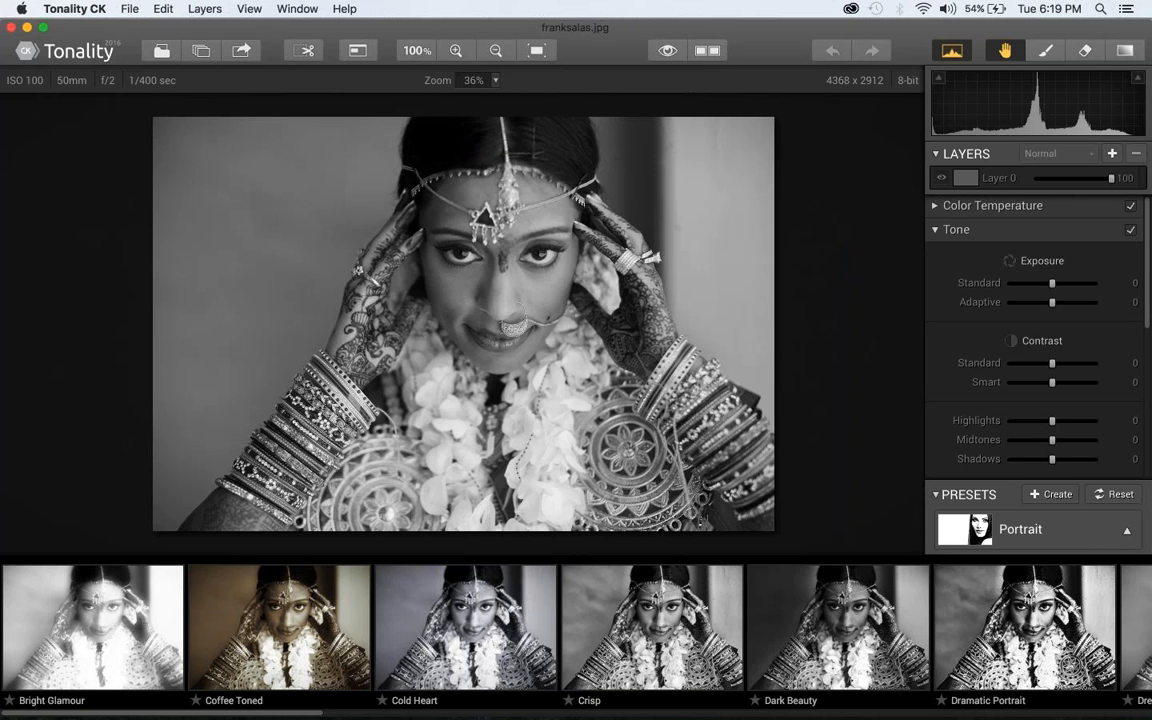
pyautogui.write('••')
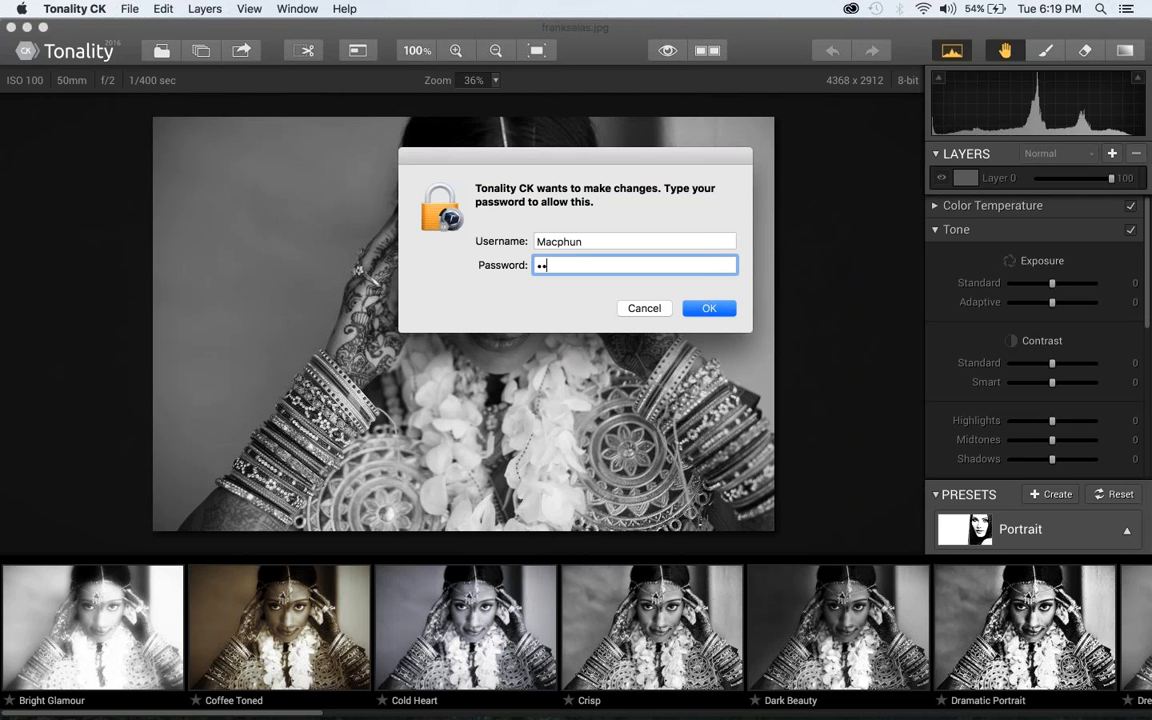
pyautogui.write('••••••••')
pyautogui.press('Return')
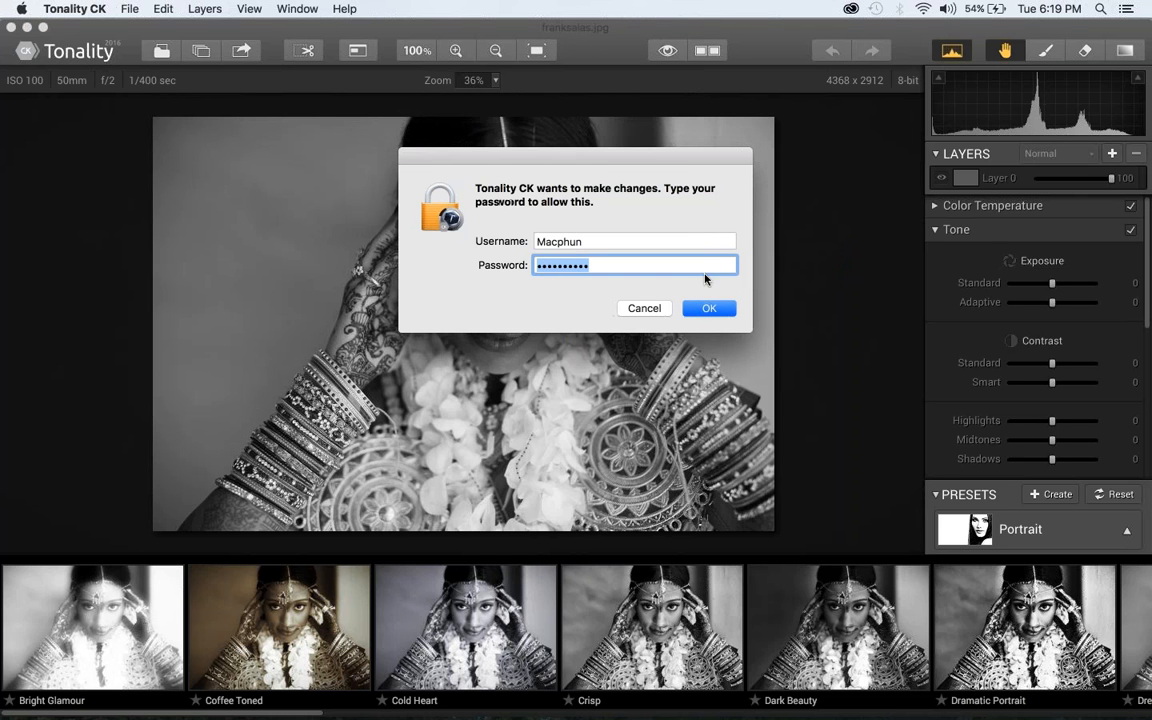
pyautogui.write('••••••••')
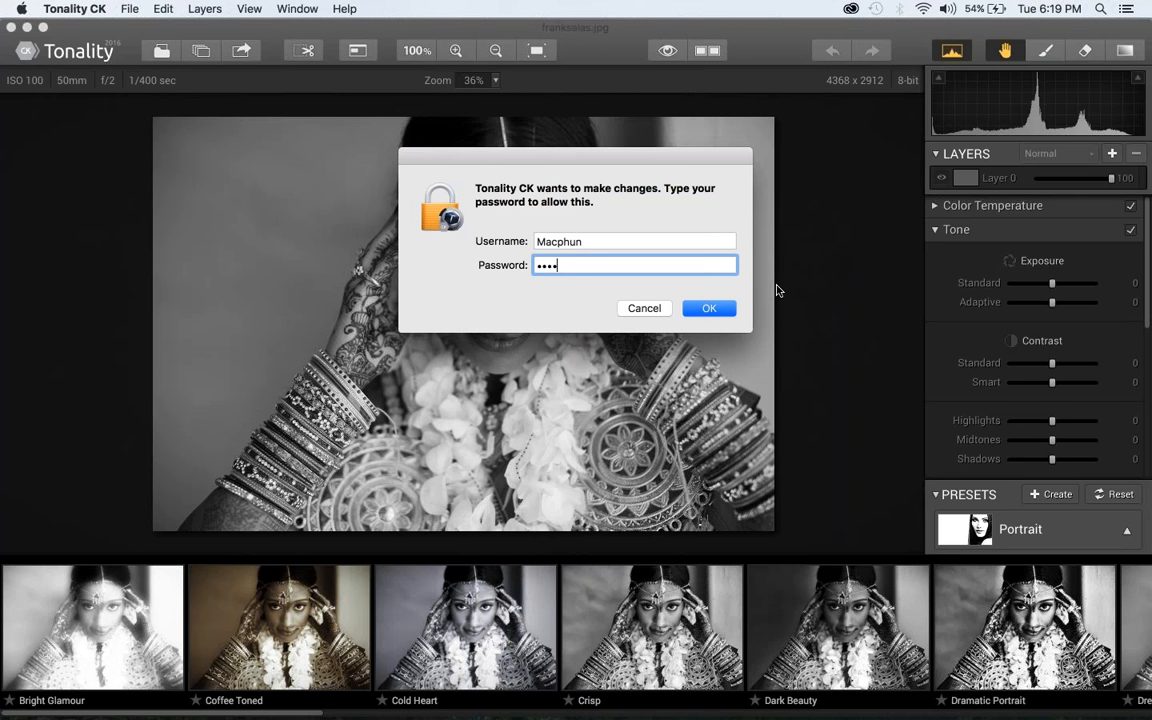
pyautogui.press('Return')
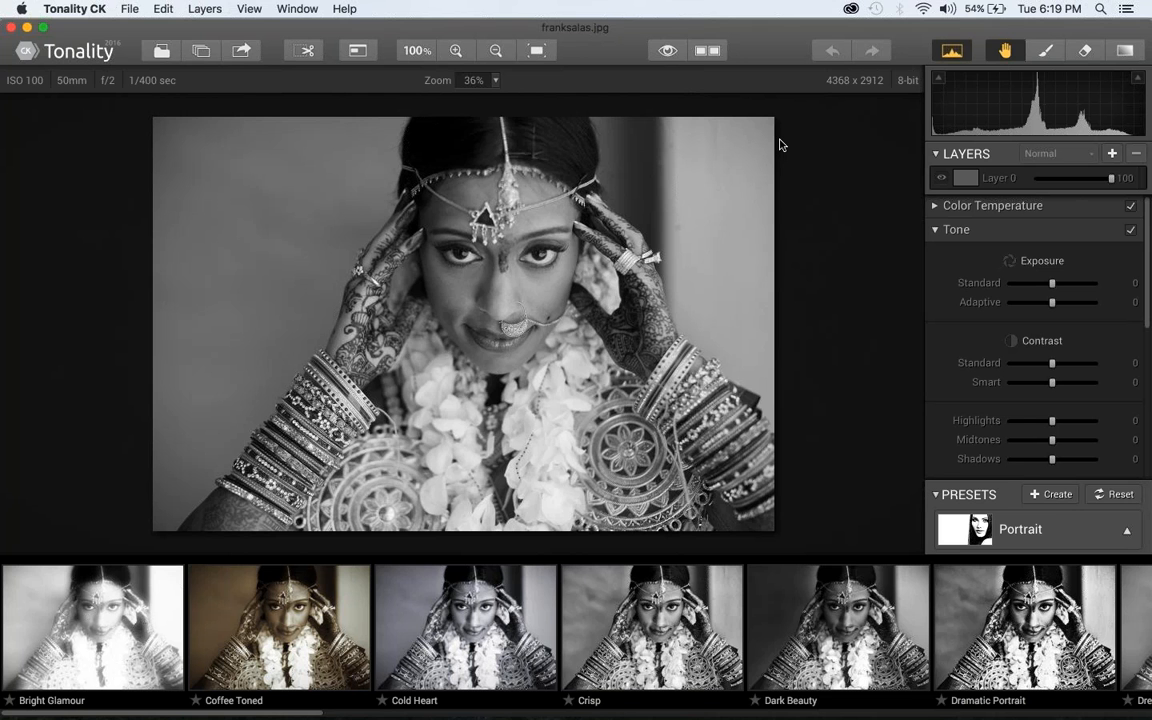
# Minimize Tonality and preview the original colour bride portrait from the "other" folder inside "tonality stick"
pyautogui.click(27, 28)
pyautogui.click(302, 115)
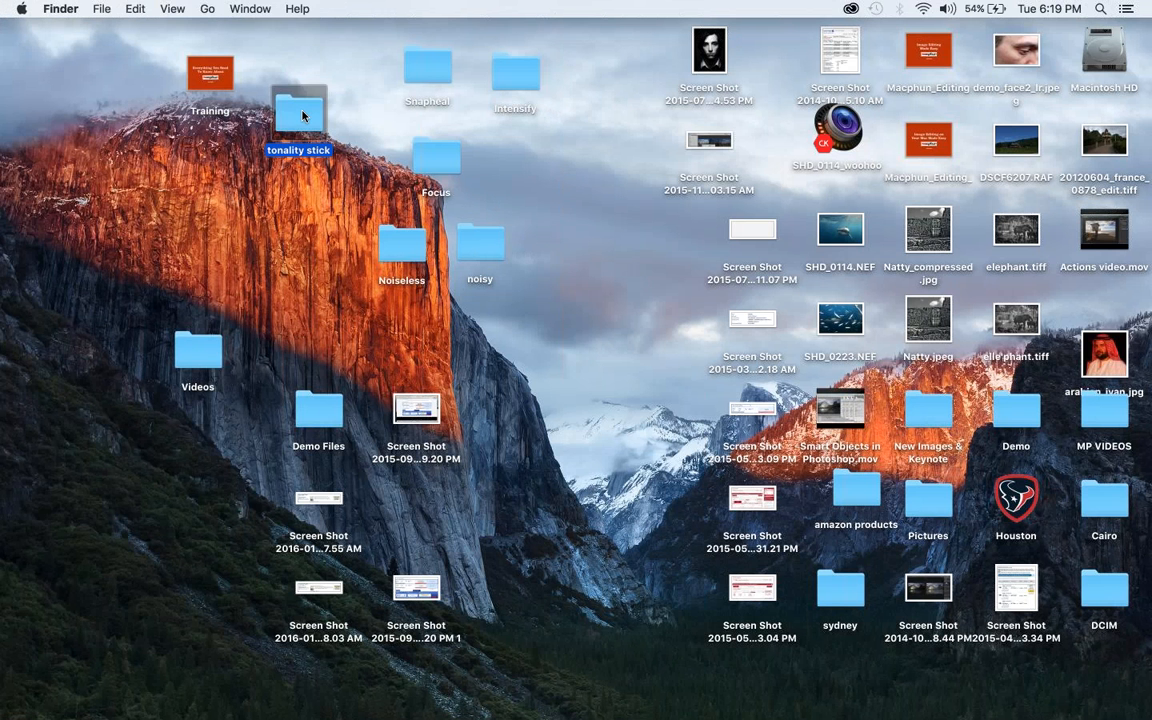
pyautogui.doubleClick(302, 115)
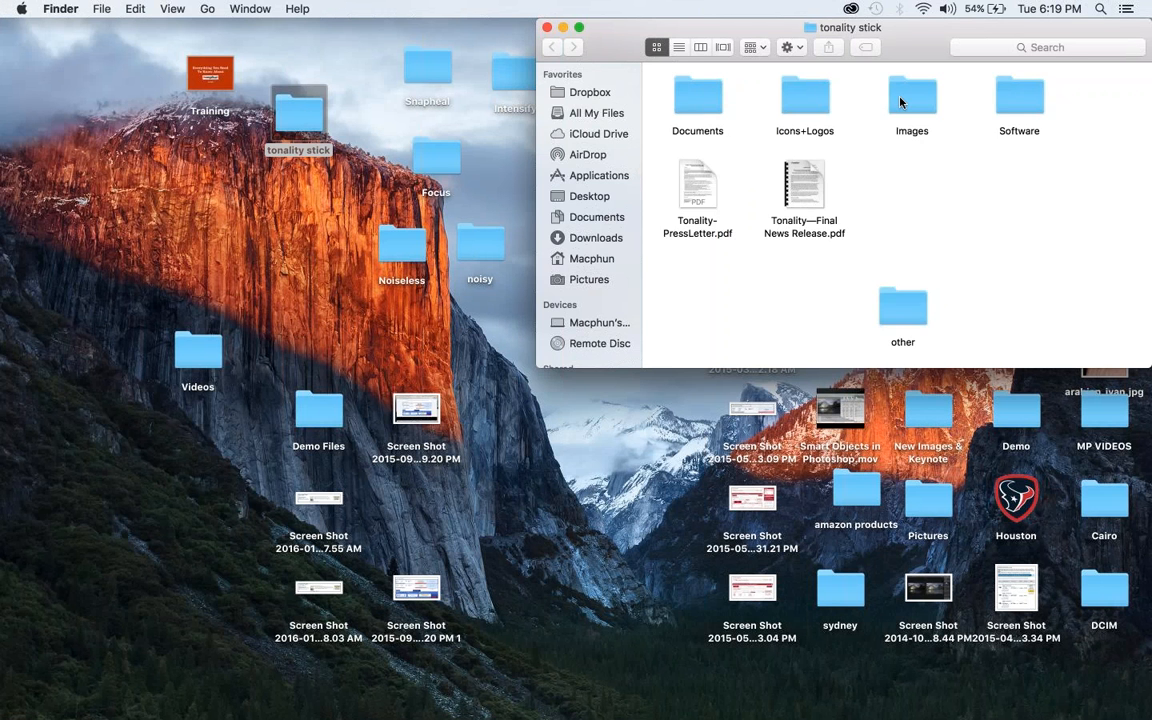
pyautogui.doubleClick(900, 98)
pyautogui.click(552, 47)
pyautogui.doubleClick(812, 282)
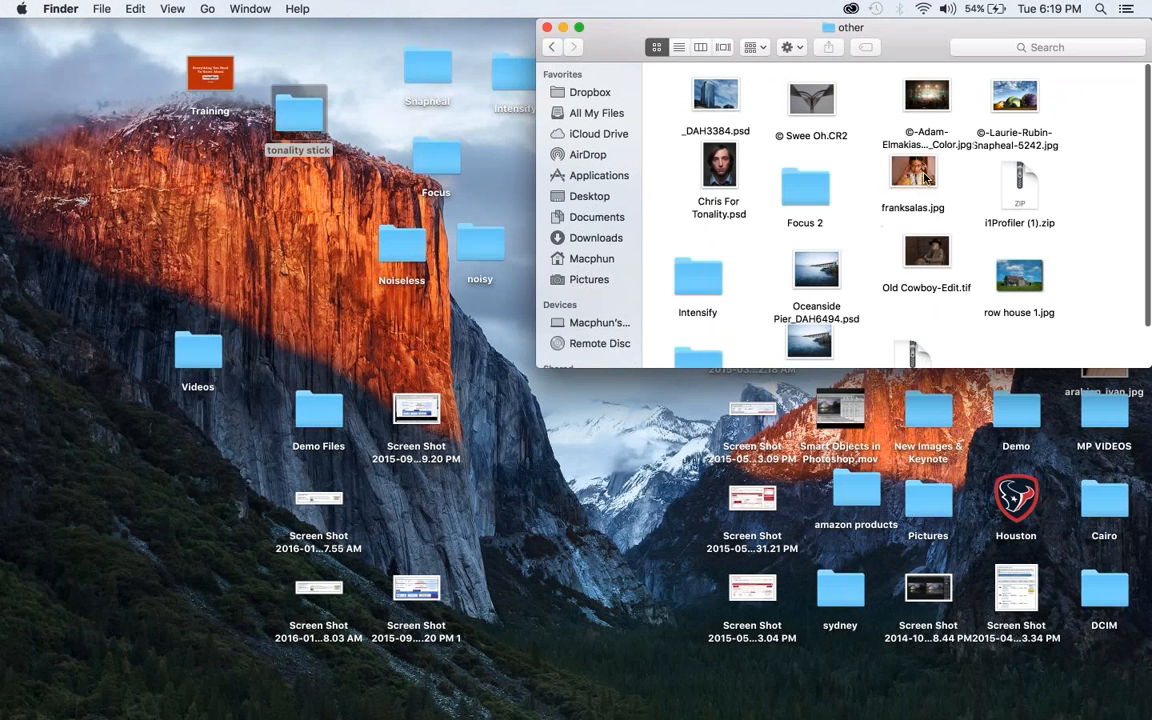
pyautogui.click(925, 178)
pyautogui.press('space')
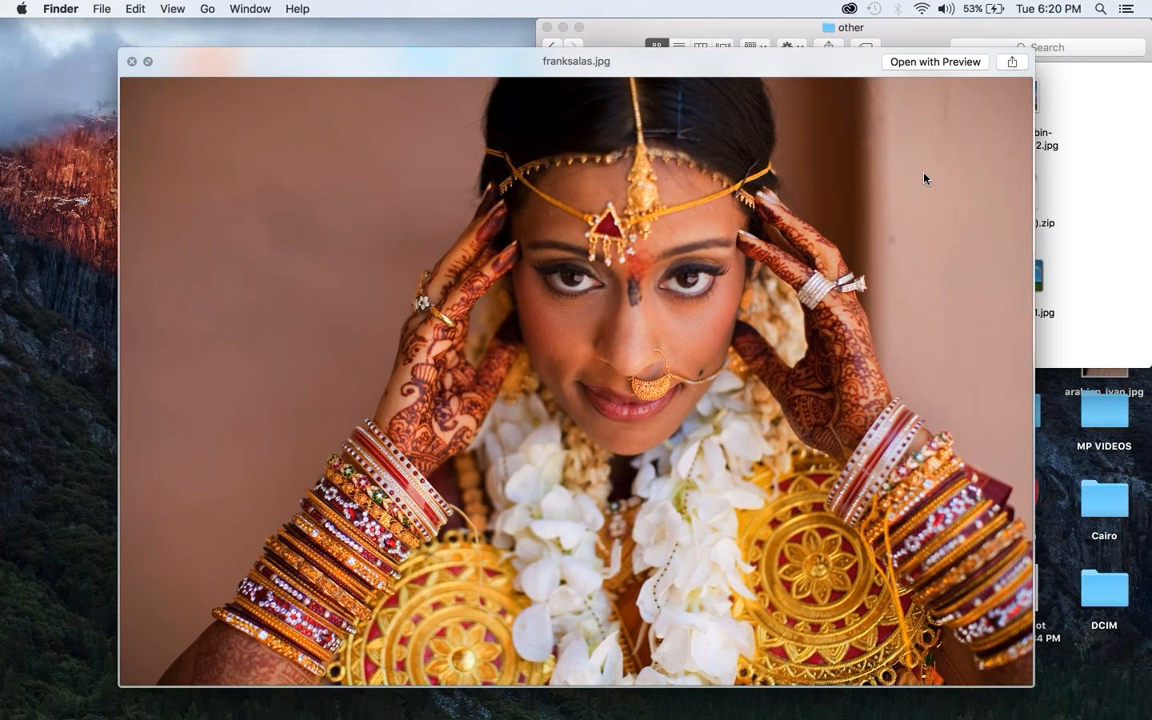
# Close the colour portrait preview, switch back to Tonality CK and restore its minimized bride photo window
pyautogui.press('space')
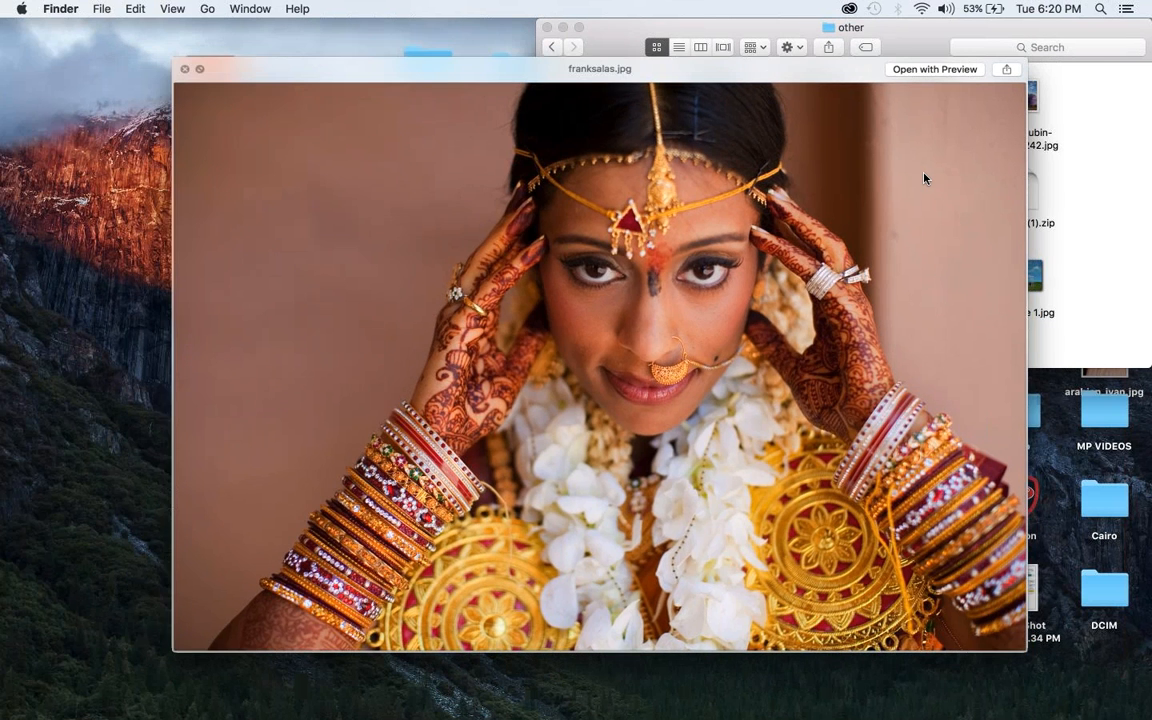
pyautogui.press('super+Tab')
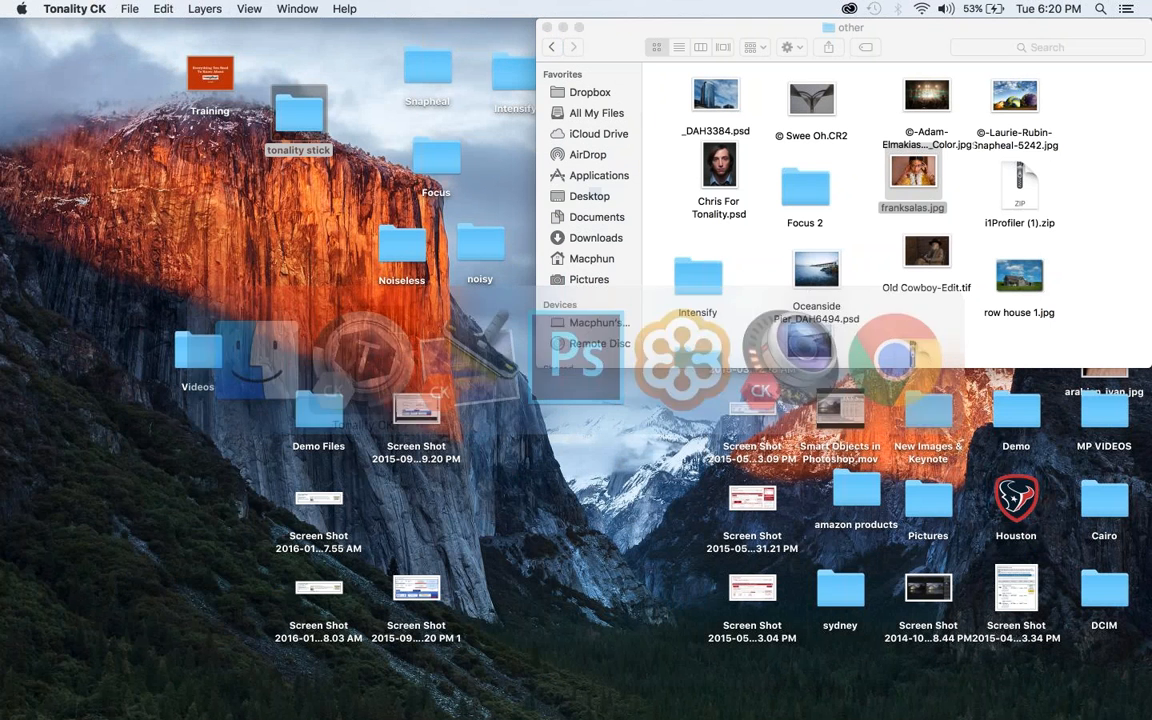
pyautogui.click(297, 8)
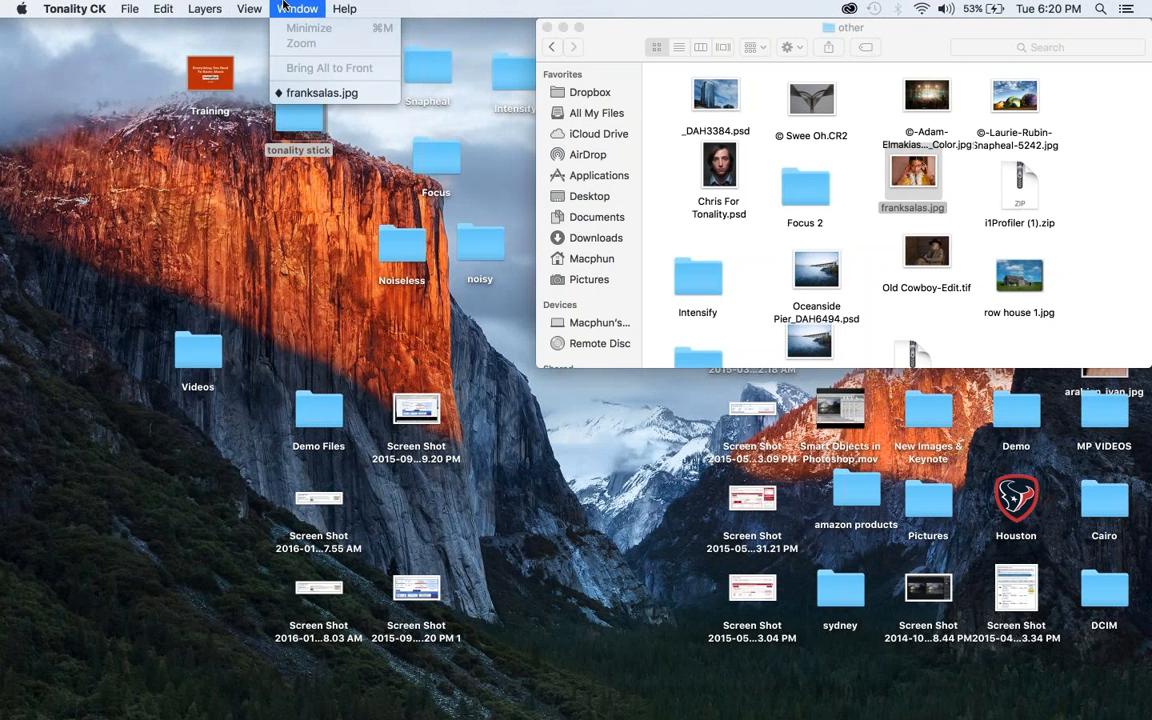
pyautogui.click(320, 90)
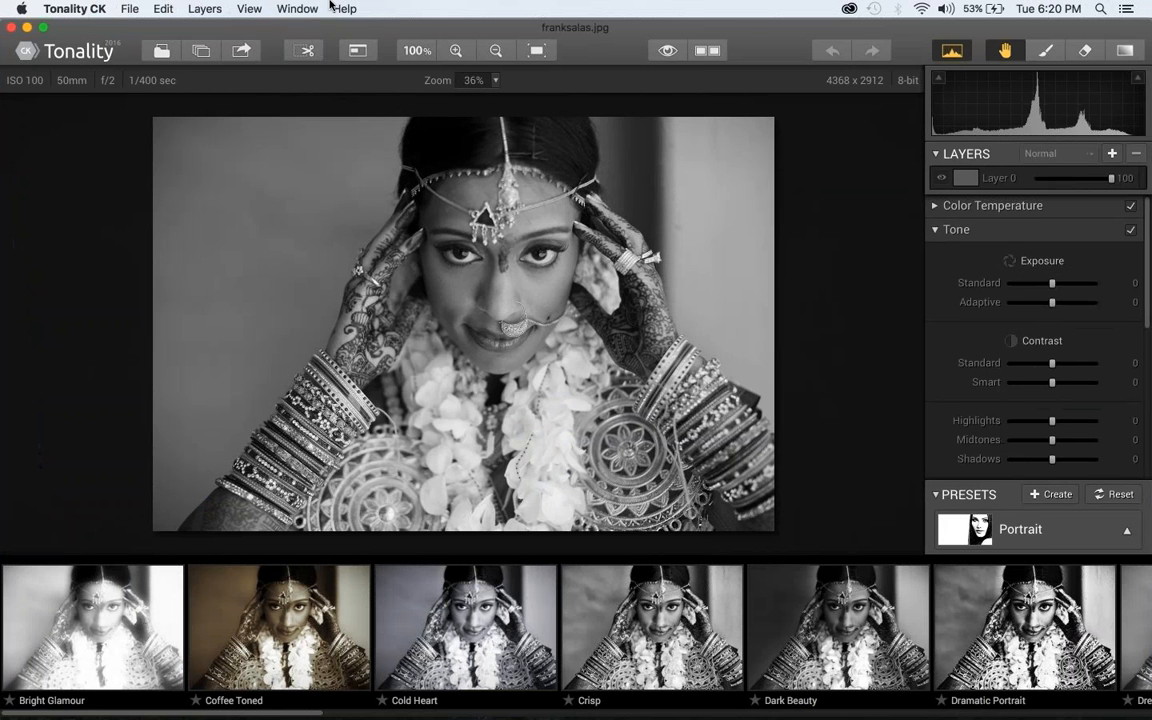
pyautogui.click(297, 8)
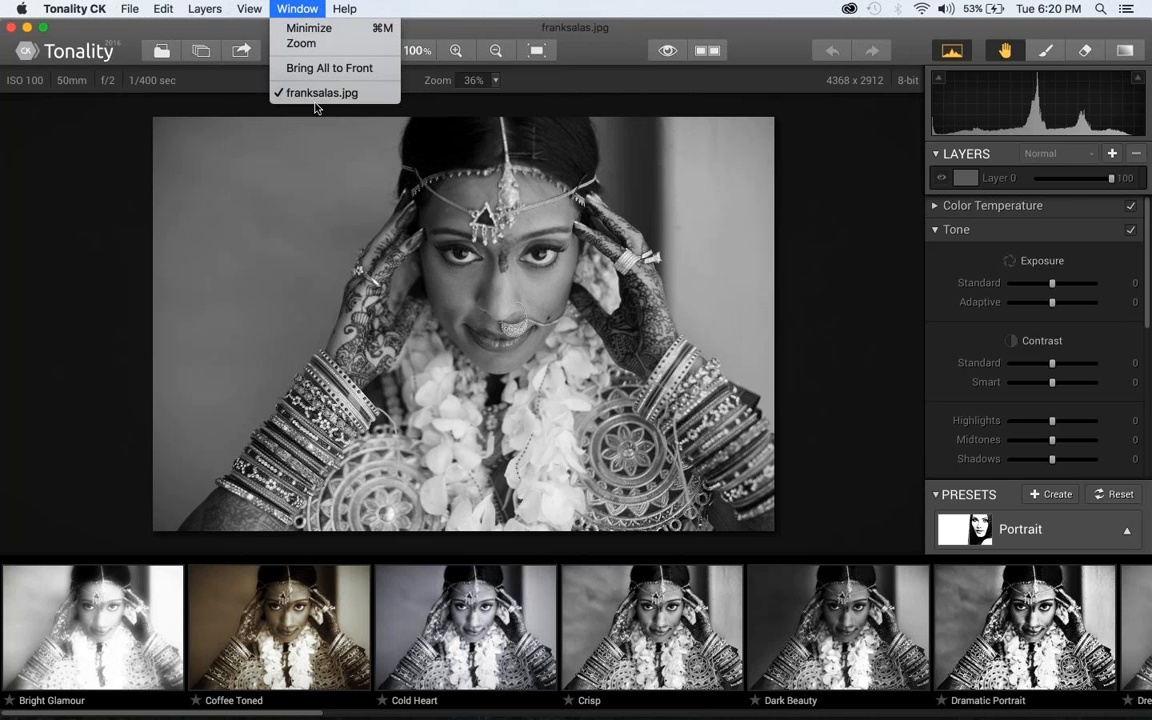
pyautogui.click(329, 98)
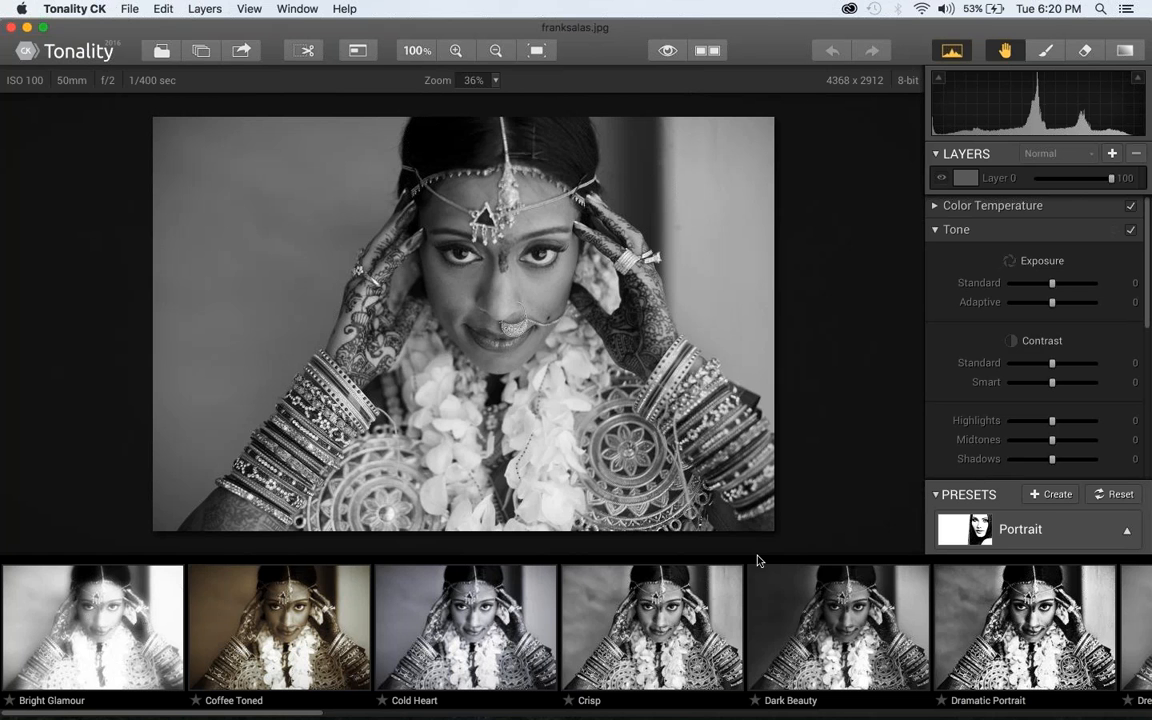
# Preview the Bright Glamour, Coffee Toned, Cold Heart and Crisp presets on the bride photo
pyautogui.click(140, 640)
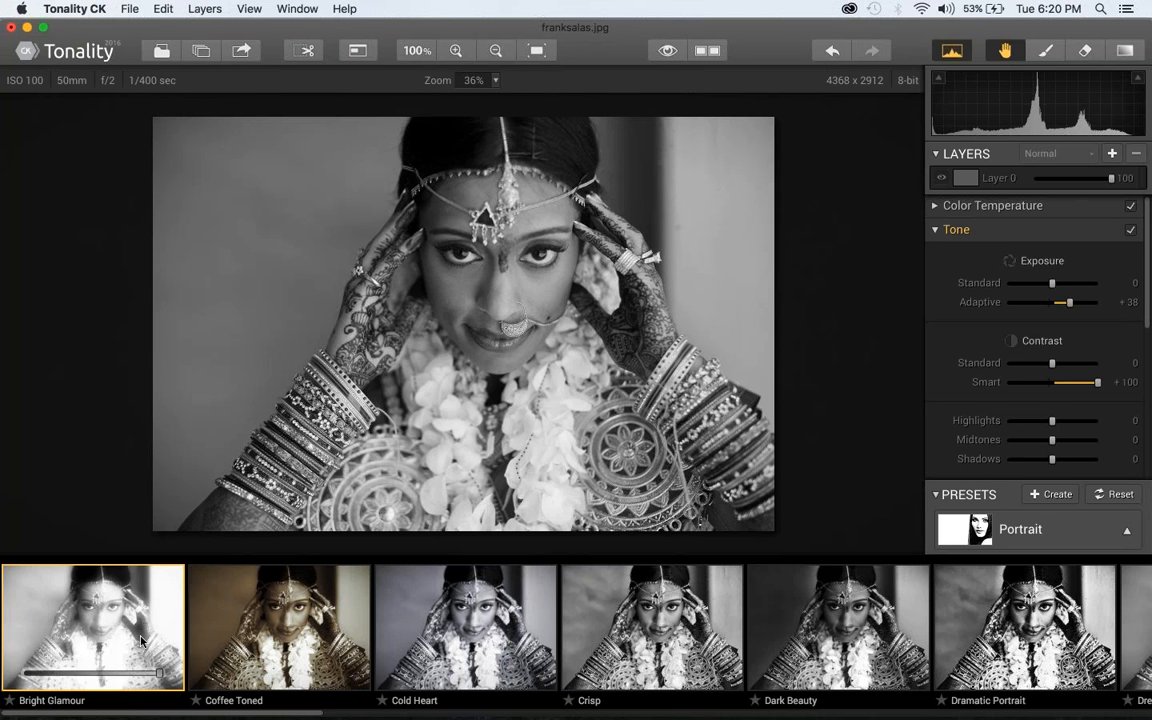
pyautogui.press('Right')
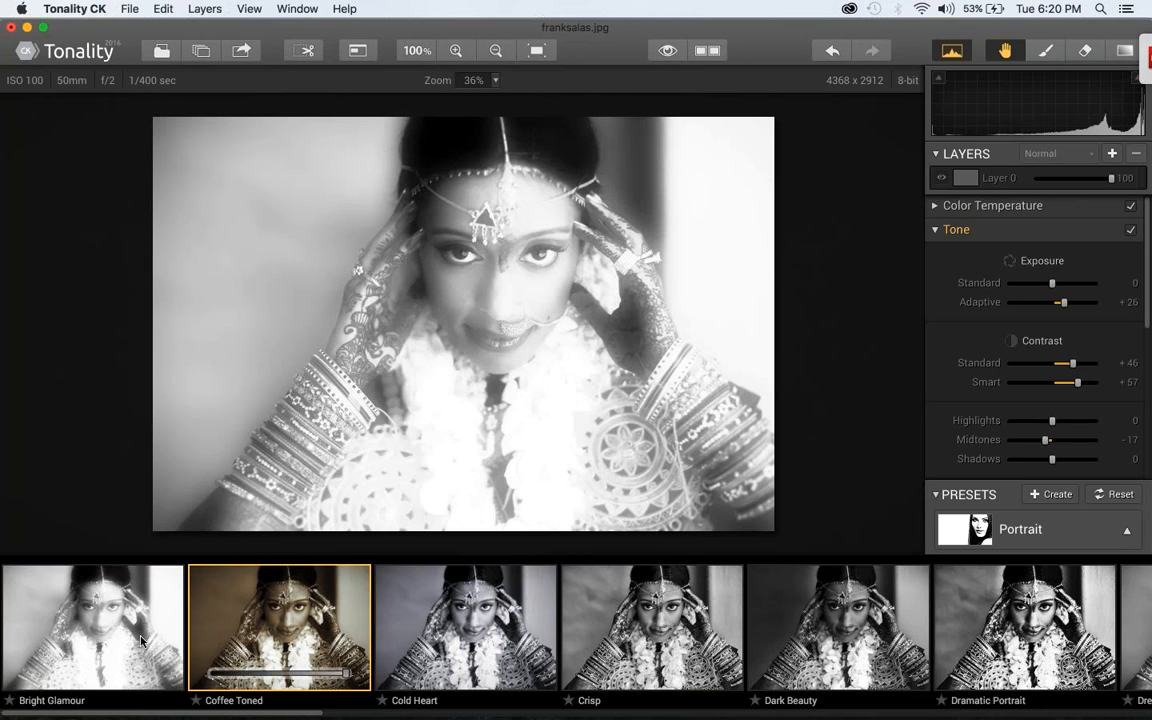
pyautogui.press('Right')
pyautogui.press('Right')
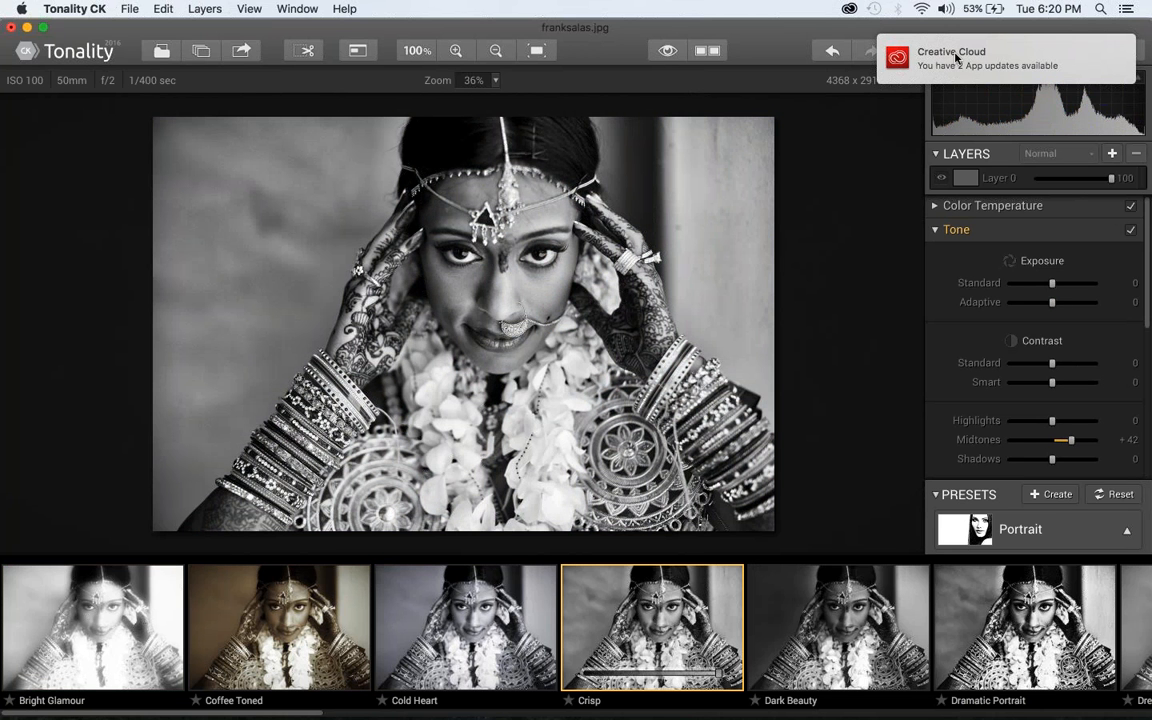
# Dismiss the Creative Cloud update notification and close the Creative Cloud panel
pyautogui.moveTo(956, 58); pyautogui.dragTo(998, 65)
pyautogui.click(998, 65)
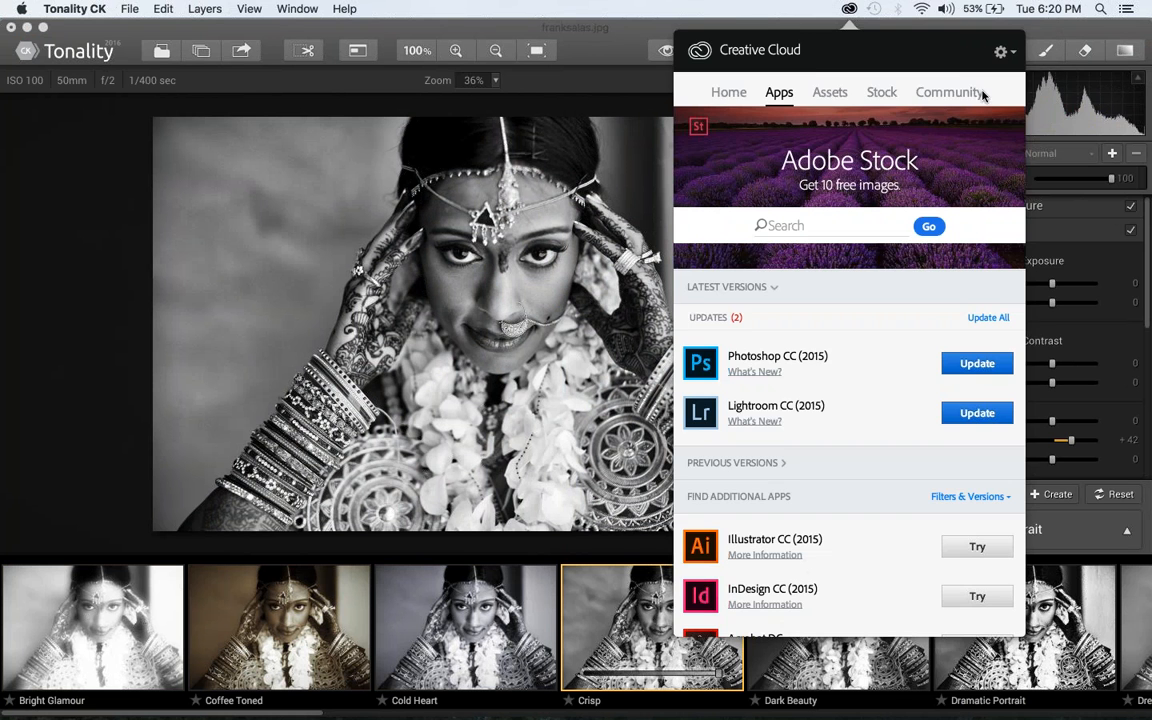
pyautogui.click(1002, 51)
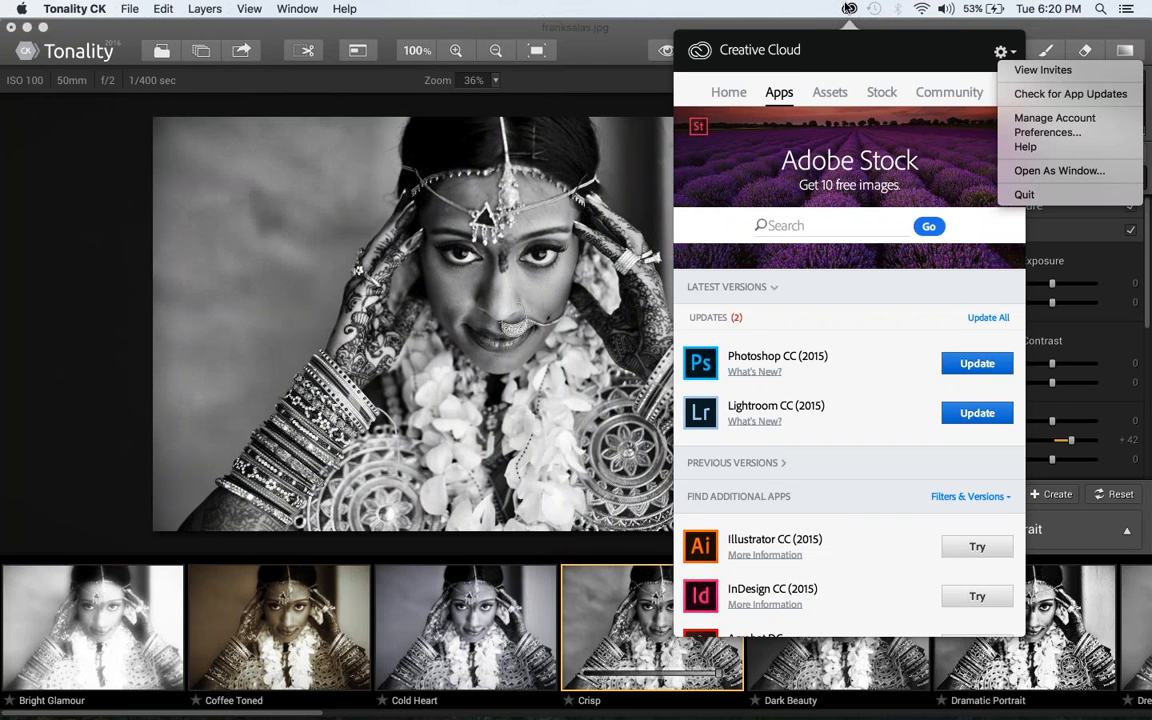
pyautogui.click(848, 8)
pyautogui.click(848, 8)
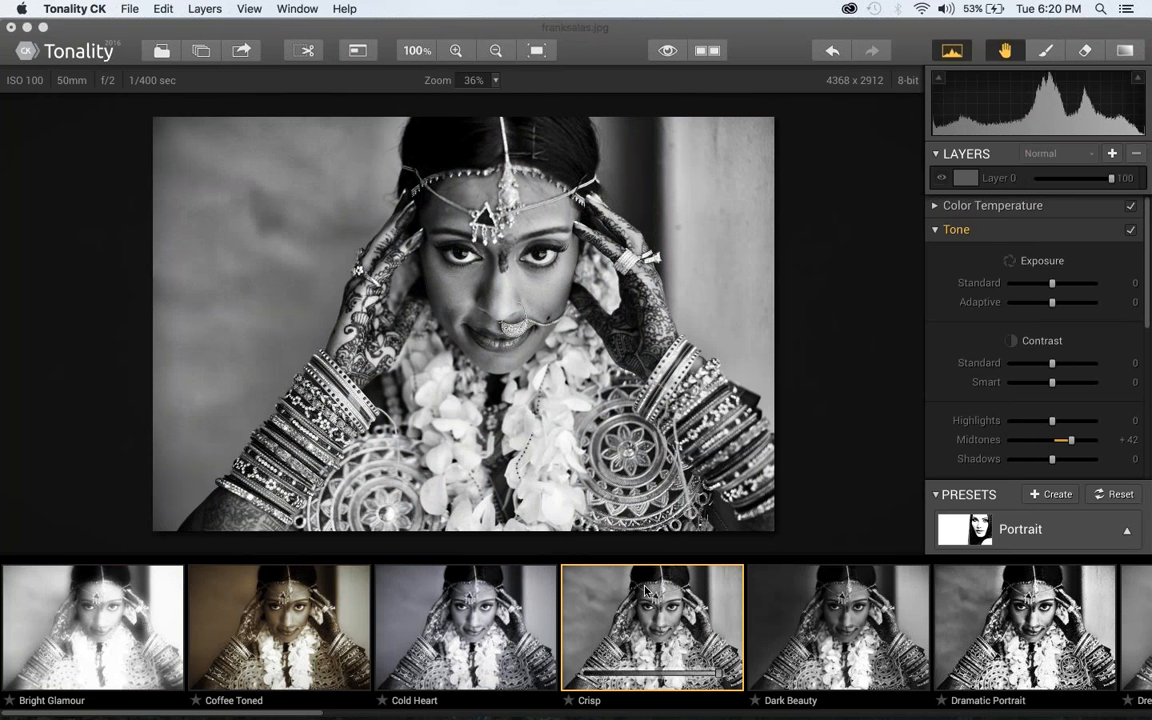
# Preview the remaining Portrait presets one by one on the bride photo, from Dark Beauty through Soft Bright
pyautogui.press('Right')
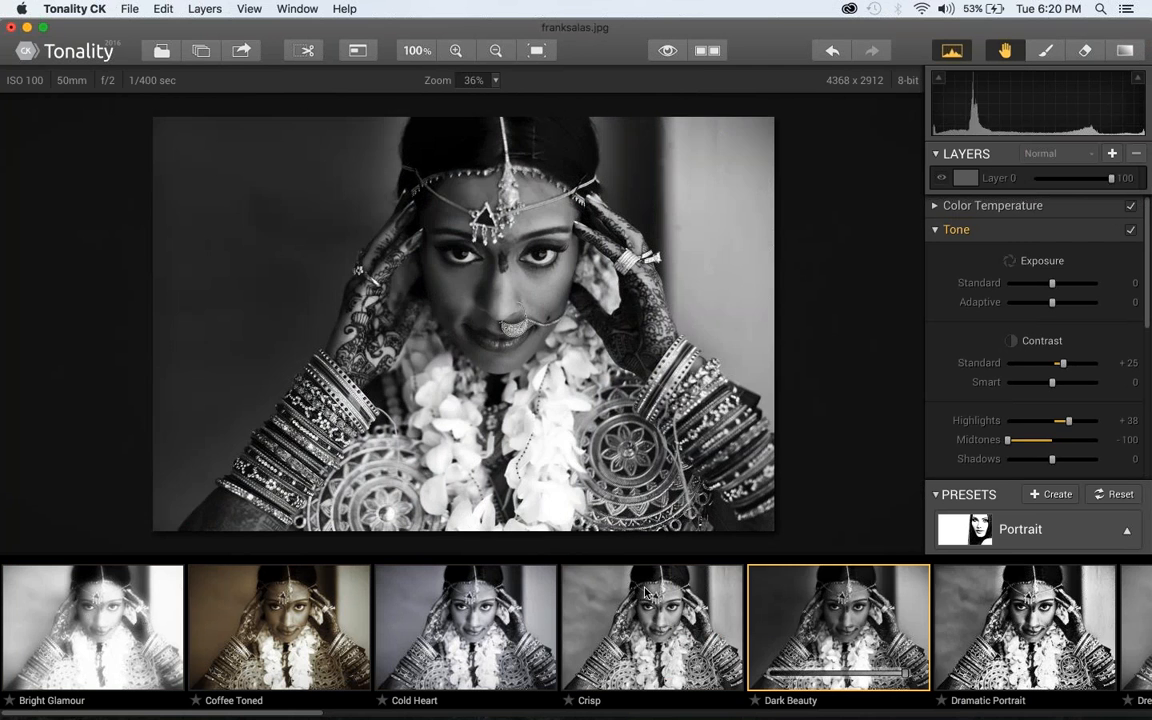
pyautogui.press('Right')
pyautogui.press('Right')
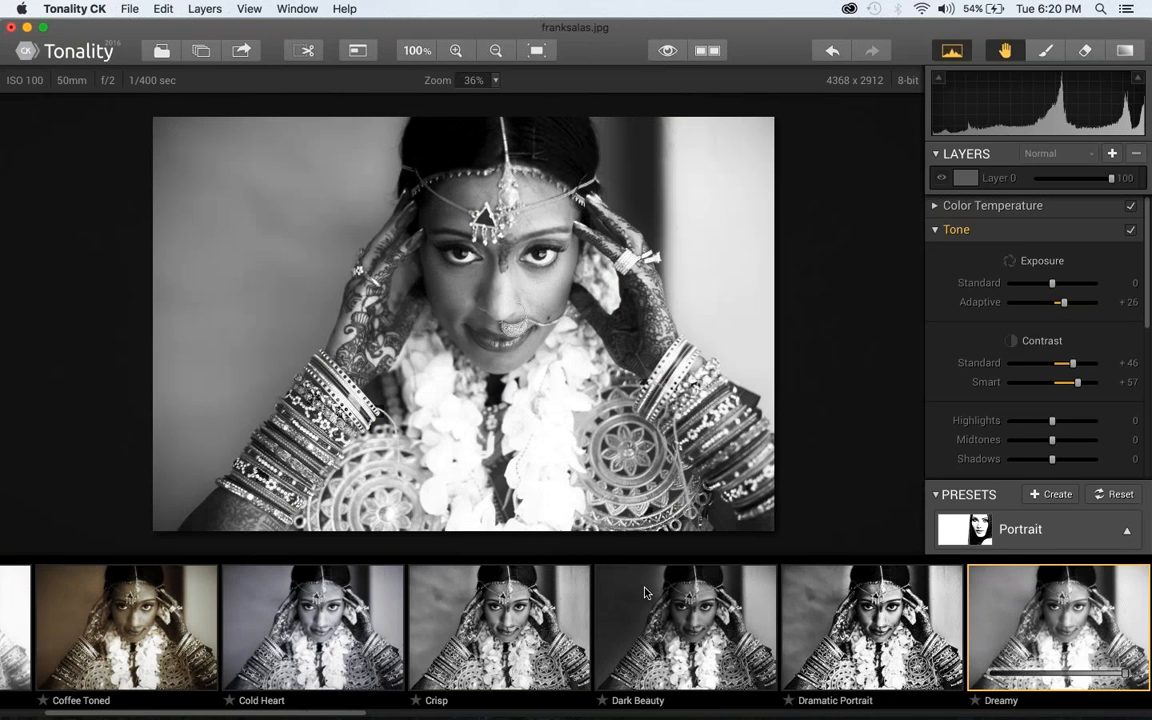
pyautogui.press('Right')
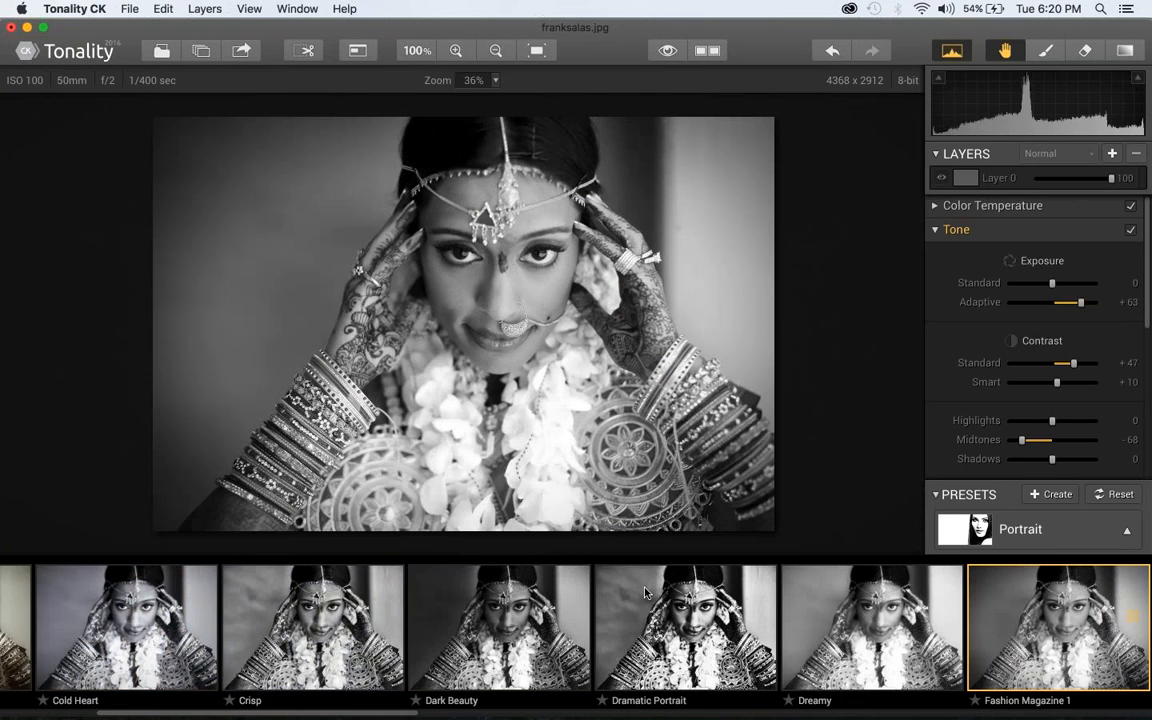
pyautogui.press('Right')
pyautogui.press('Right')
pyautogui.press('Right')
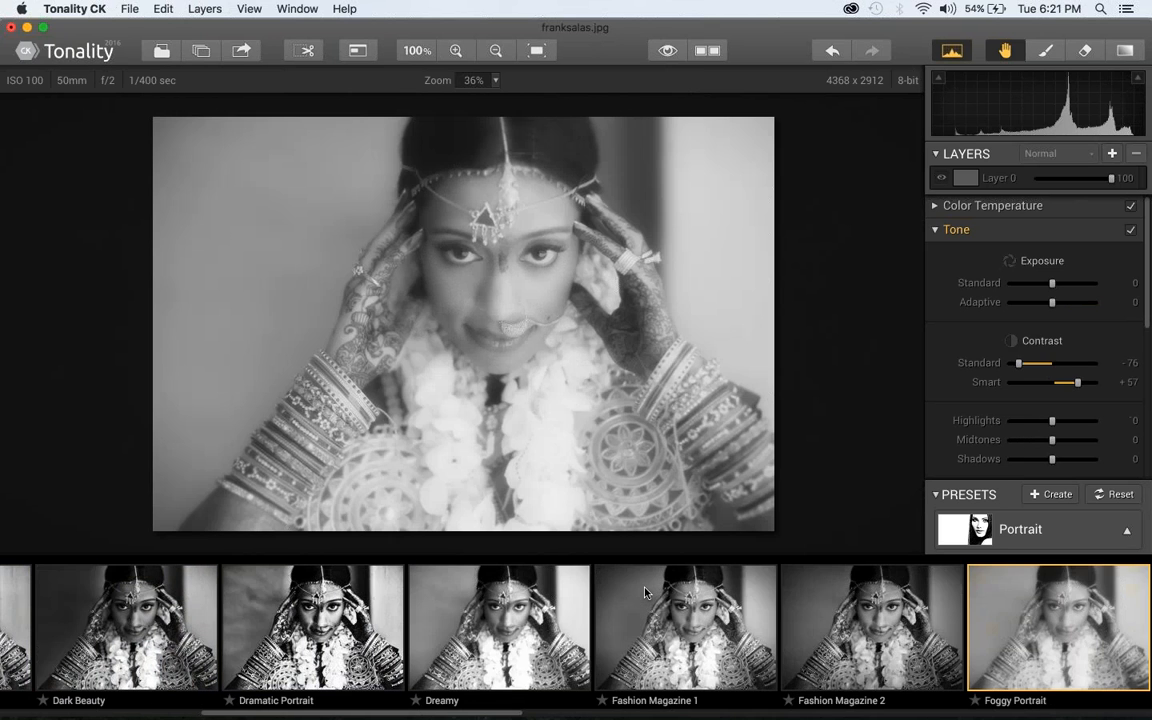
pyautogui.press('Right')
pyautogui.press('Right')
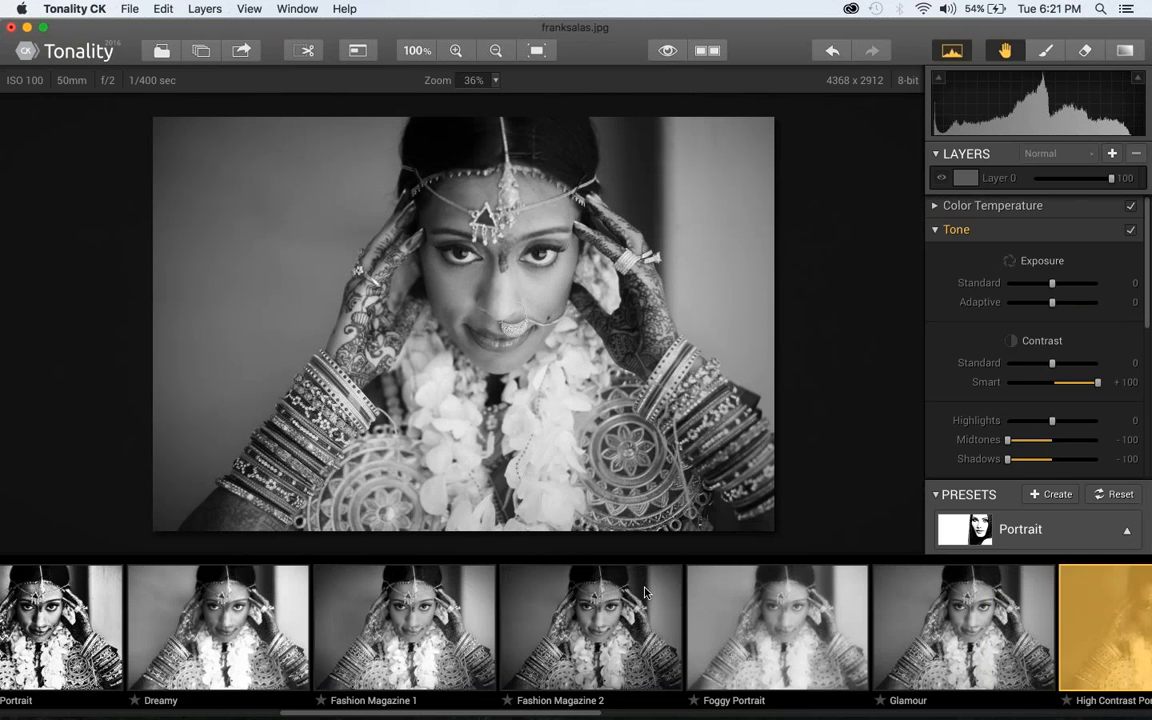
pyautogui.press('Right')
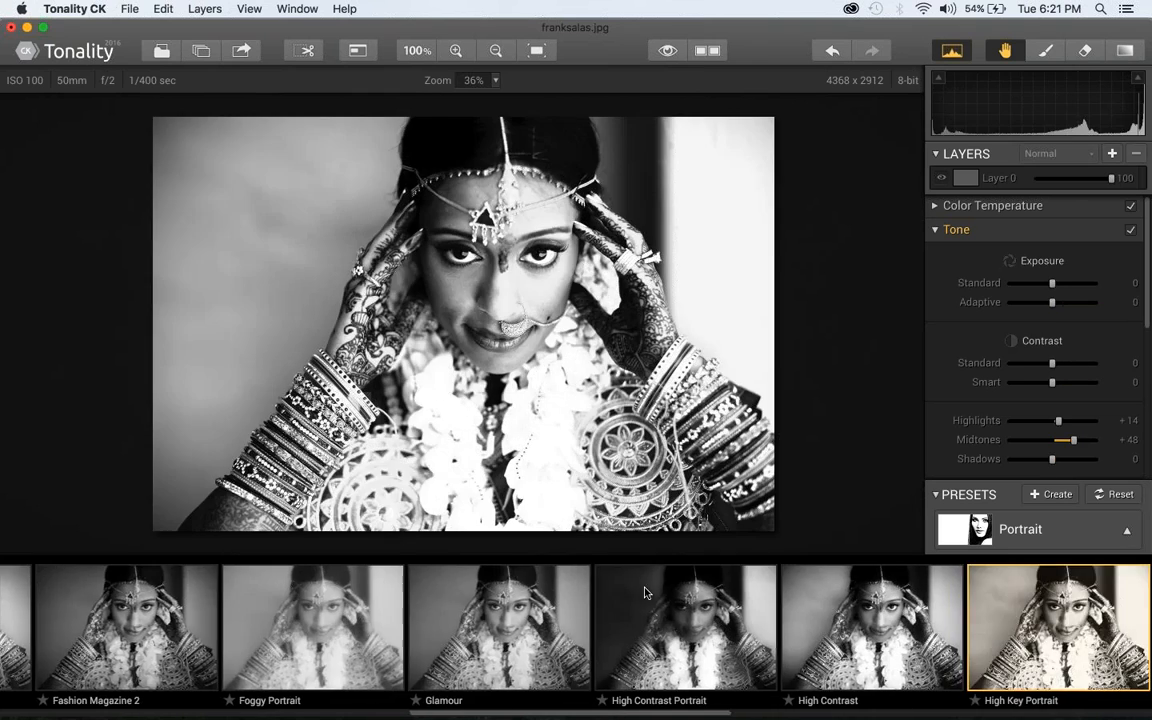
pyautogui.press('Right')
pyautogui.press('Right')
pyautogui.press('Right')
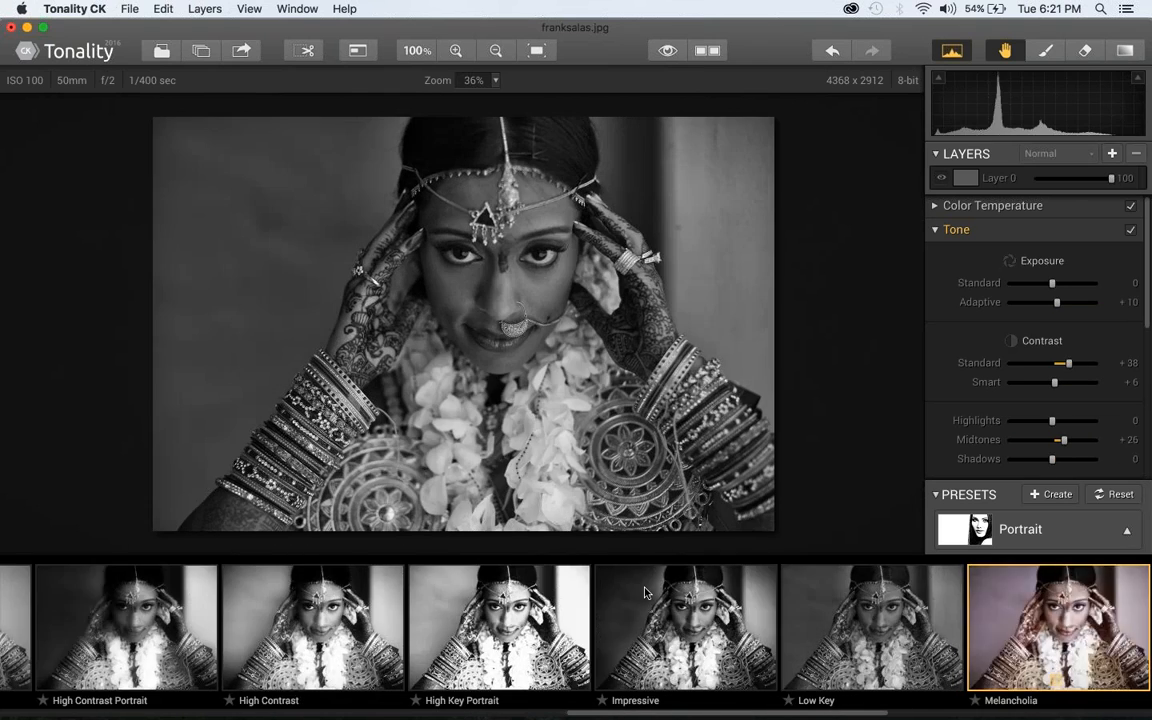
pyautogui.press('Right')
pyautogui.press('Right')
pyautogui.press('Right')
pyautogui.press('Right')
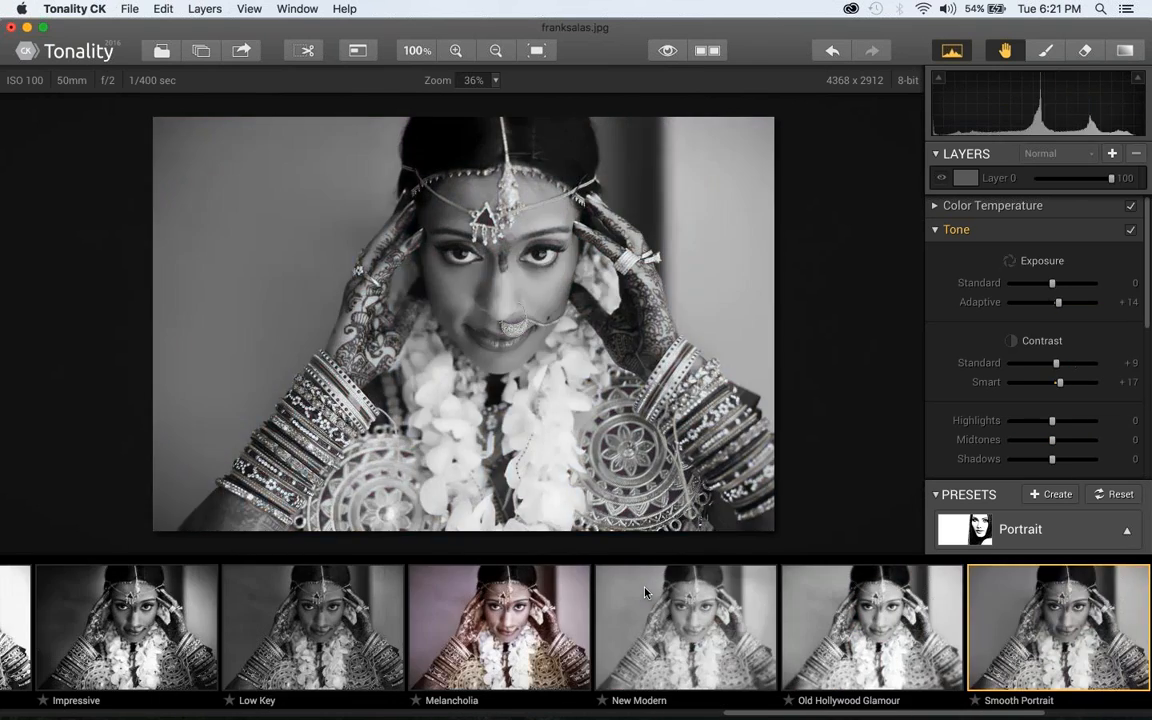
pyautogui.press('Right')
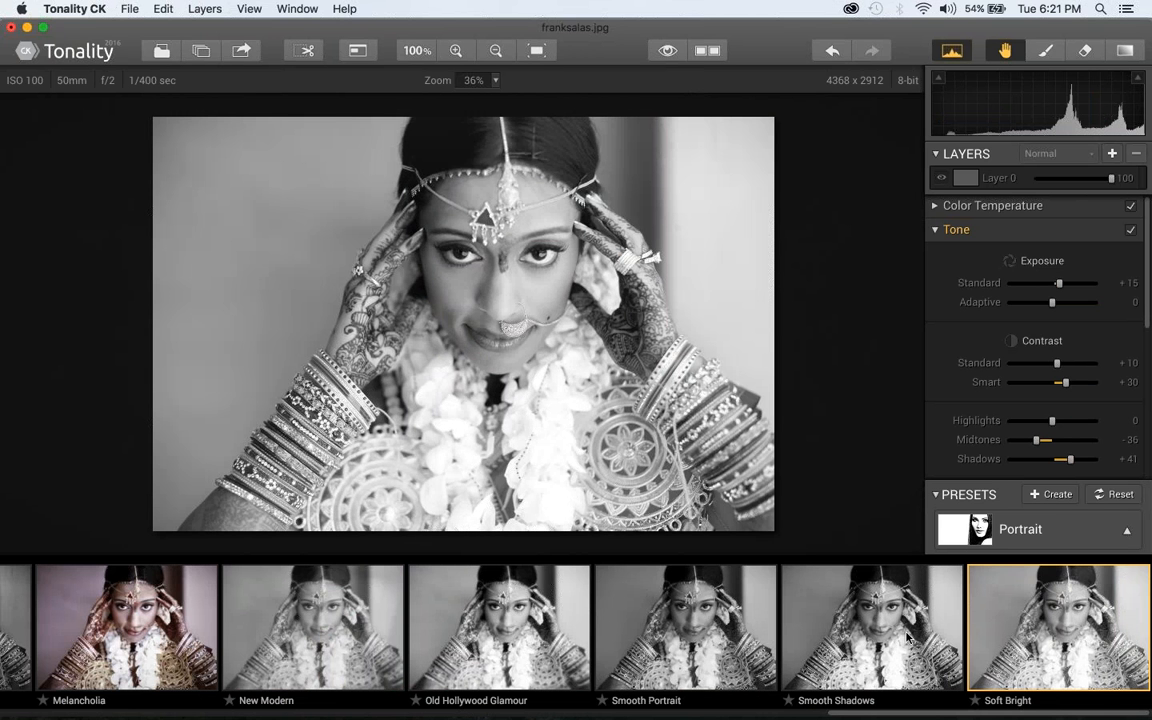
# Switch to the Architecture preset category and preview its presets from Amsterdam through Rome on the bride photo
pyautogui.click(1046, 531)
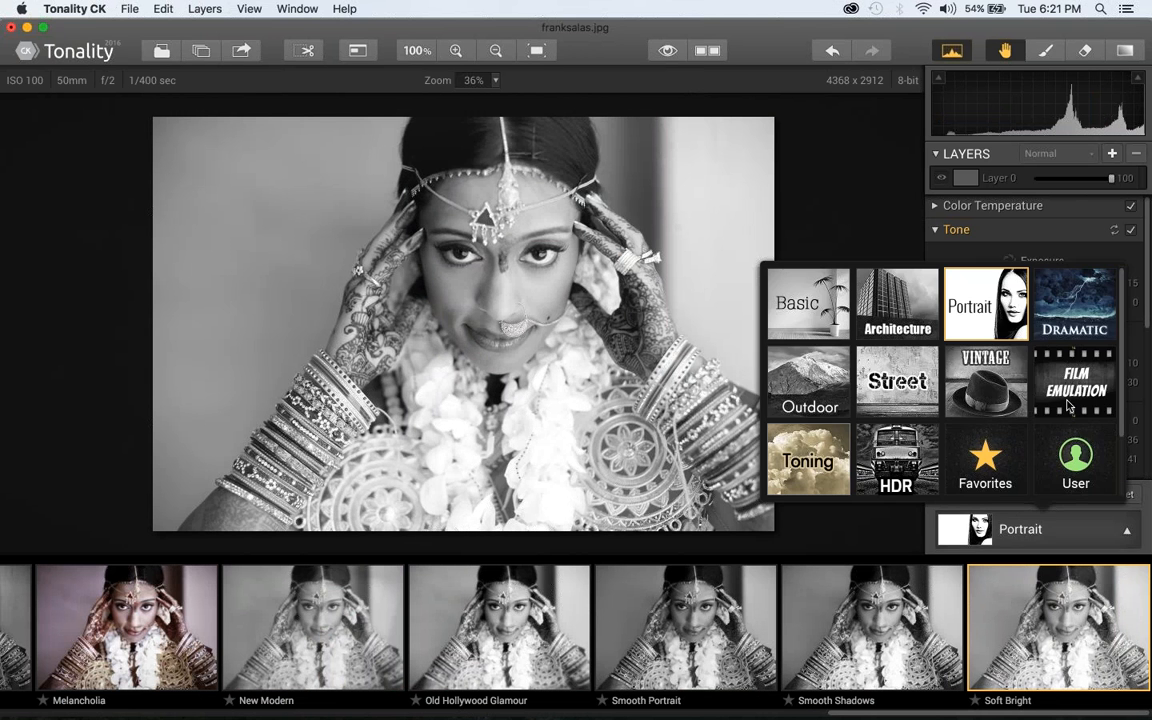
pyautogui.hscroll(-10, 72, 638)
pyautogui.click(72, 640)
pyautogui.press('Right')
pyautogui.press('Right')
pyautogui.press('Right')
pyautogui.press('Right')
pyautogui.press('Right')
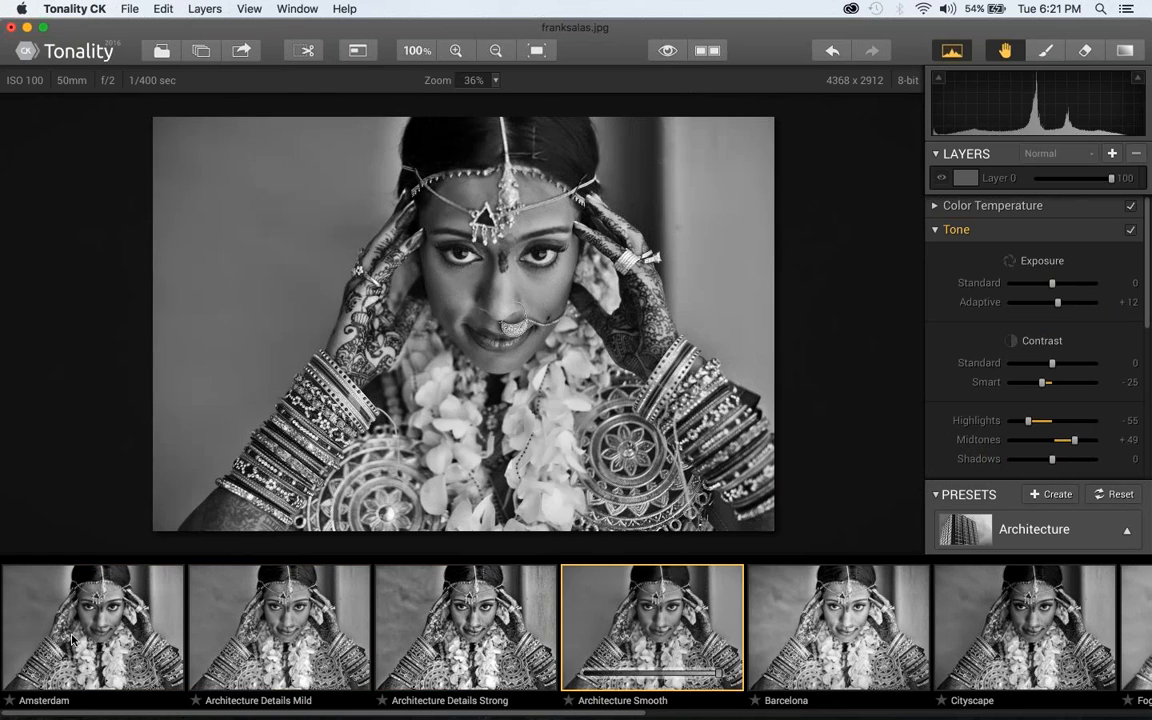
pyautogui.press('Right')
pyautogui.press('Right')
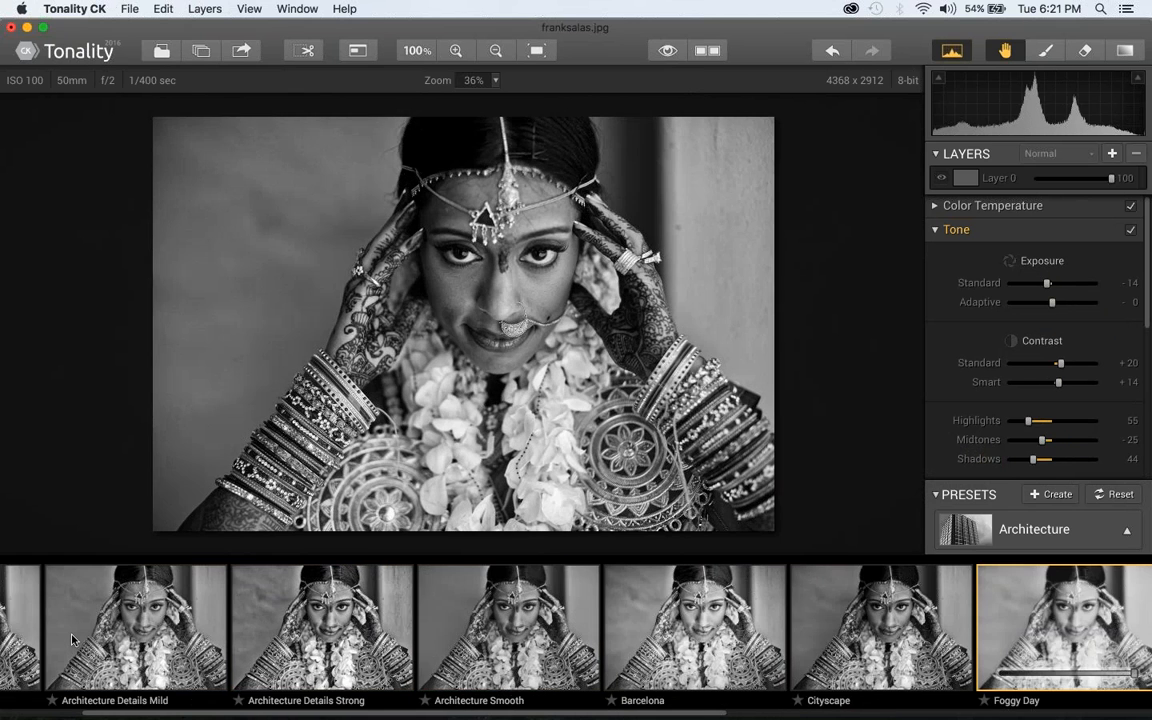
pyautogui.press('Right')
pyautogui.press('Right')
pyautogui.press('Right')
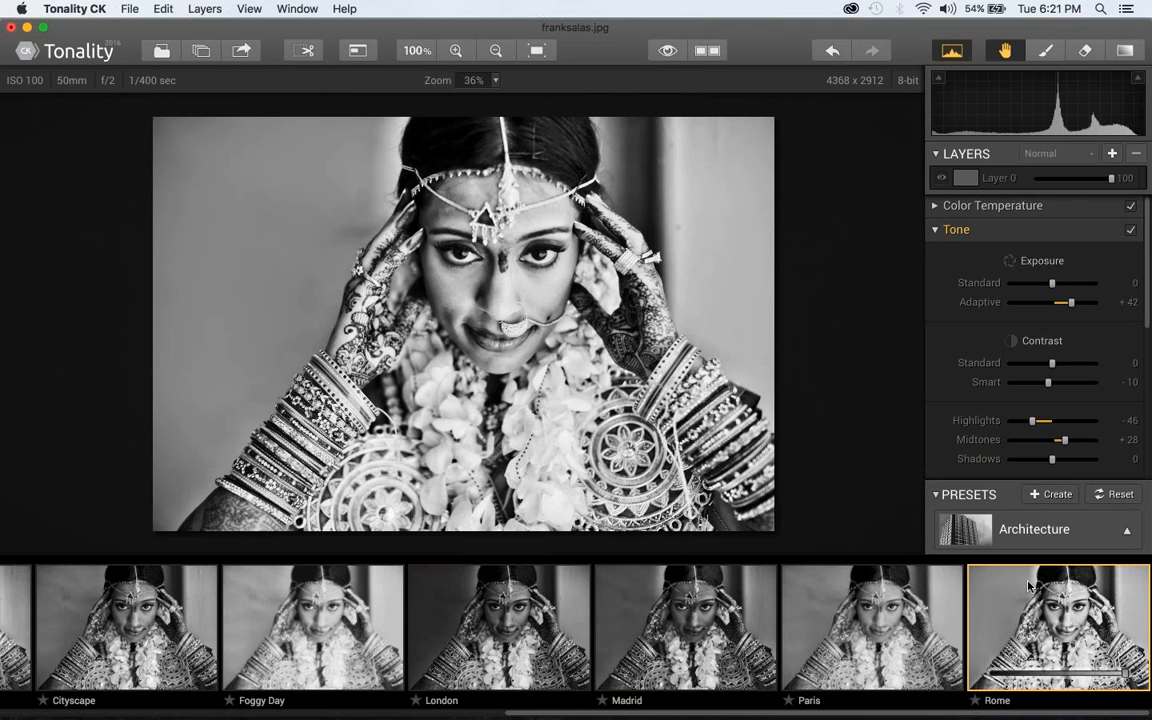
# Return to the Portrait preset category, try Glamour and Fashion Magazine 2, and examine the adjustment controls
pyautogui.click(1035, 527)
pyautogui.click(982, 303)
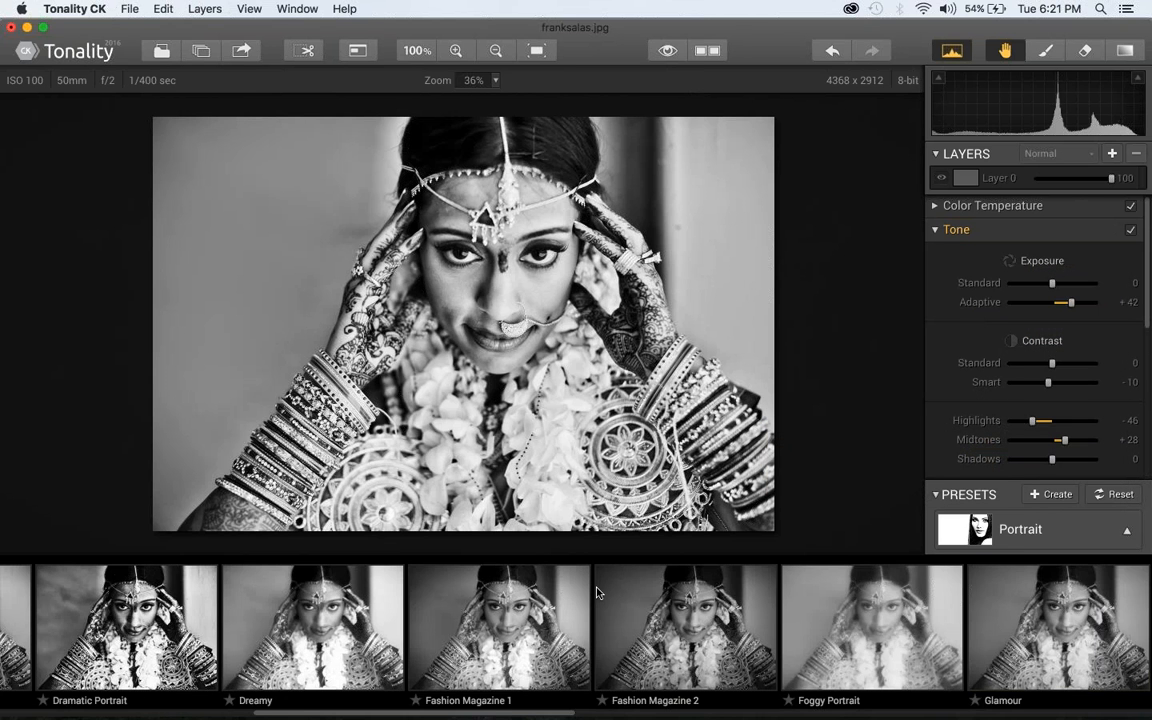
pyautogui.hscroll(-2, 597, 593)
pyautogui.hscroll(2, 597, 593)
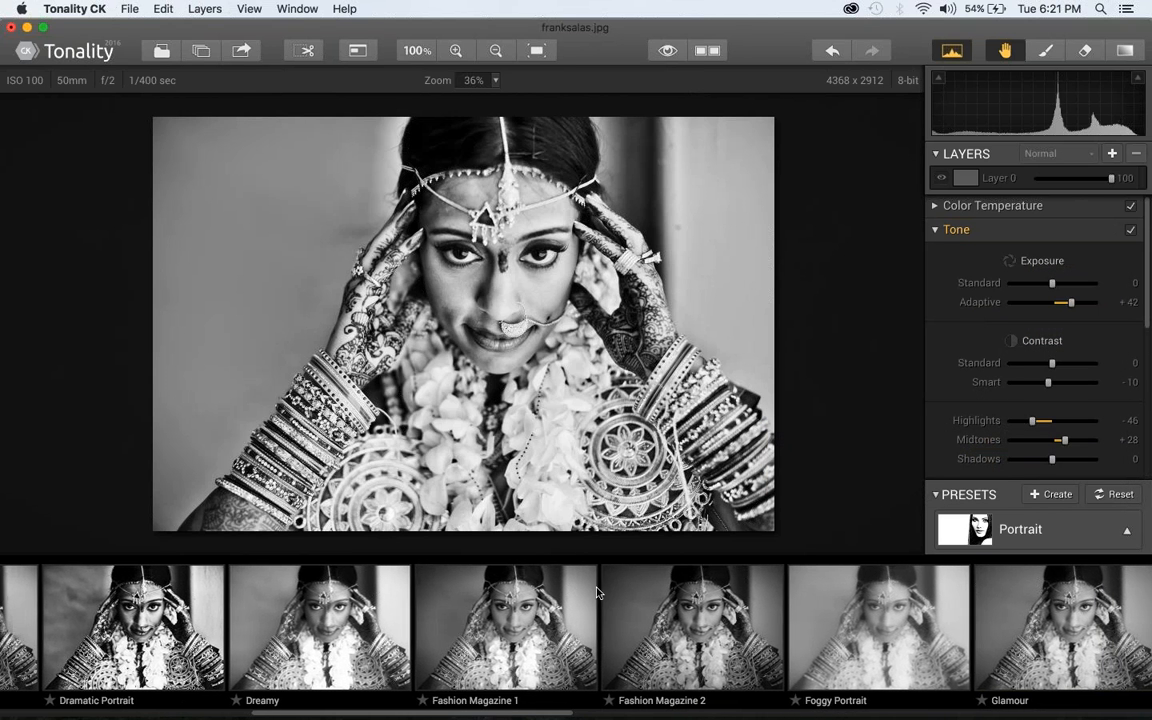
pyautogui.click(1062, 625)
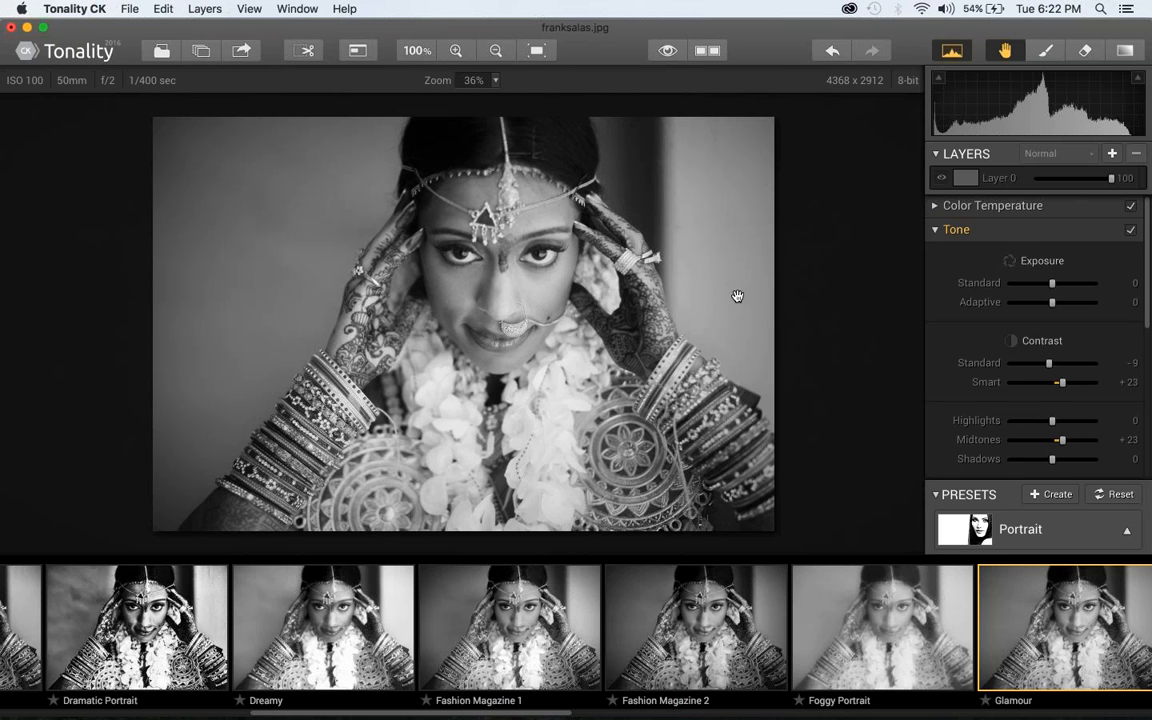
pyautogui.click(683, 636)
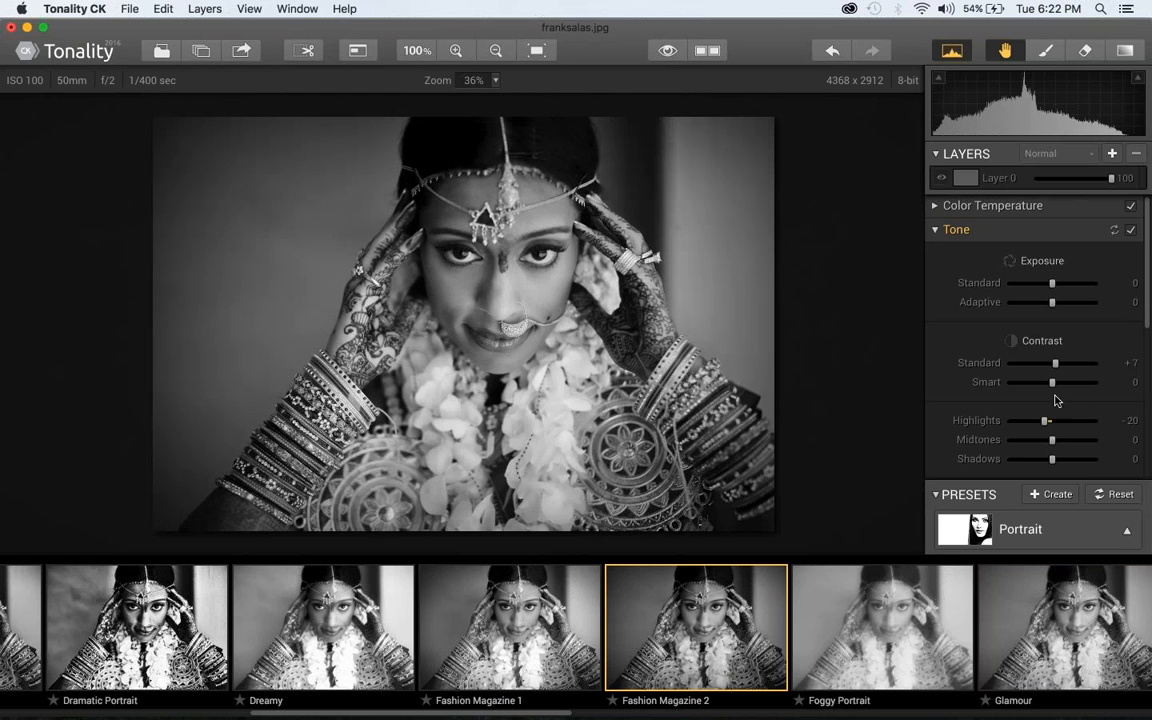
pyautogui.scroll(-4, 1060, 400)
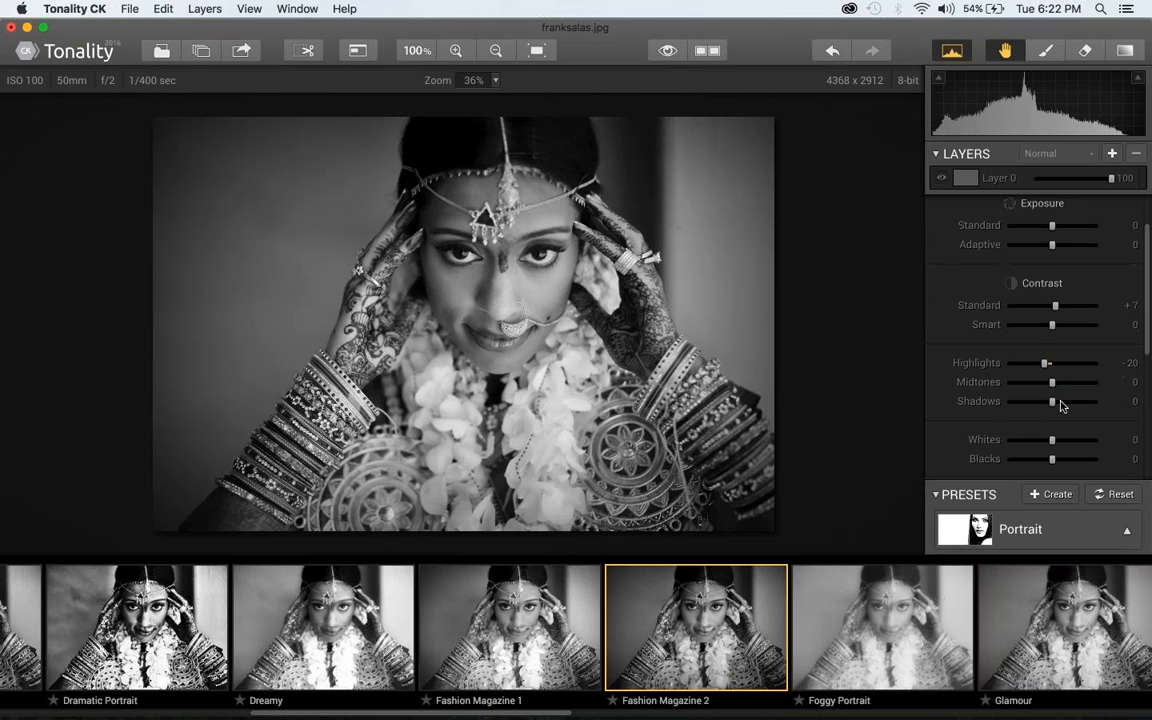
pyautogui.scroll(-2, 1061, 405)
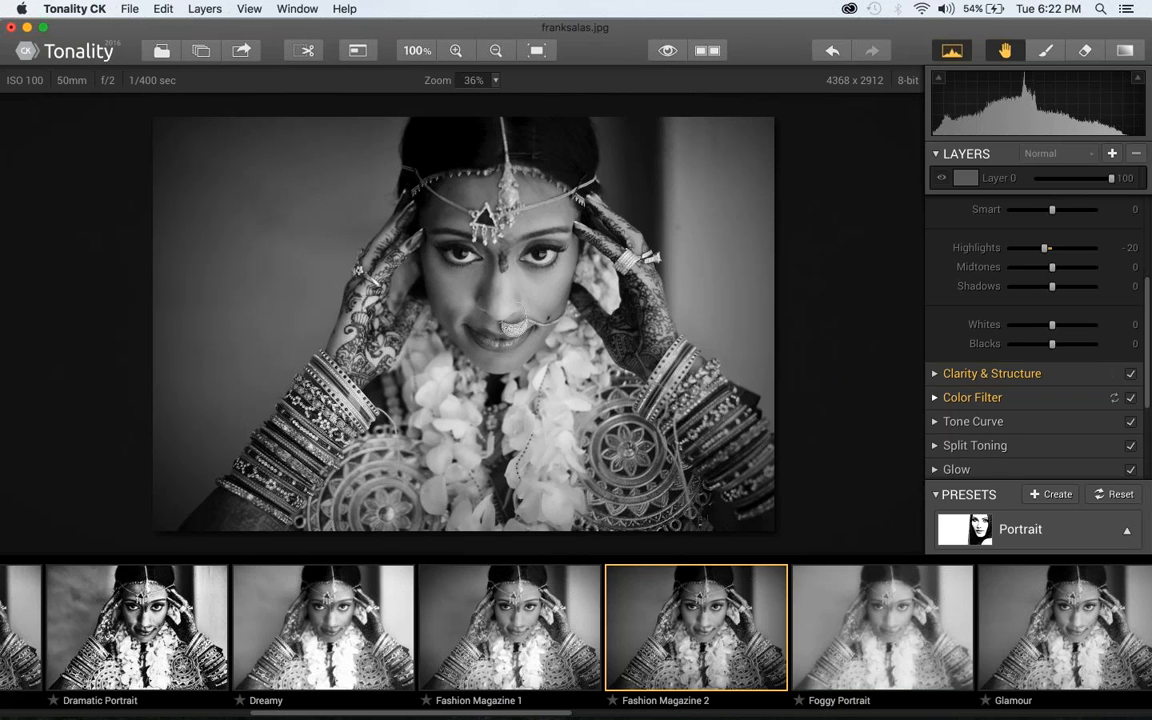
# Apply the Dreamy preset to the bride photo and compare it with the original image
pyautogui.click(326, 612)
pyautogui.moveTo(1052, 210); pyautogui.dragTo(1077, 222)
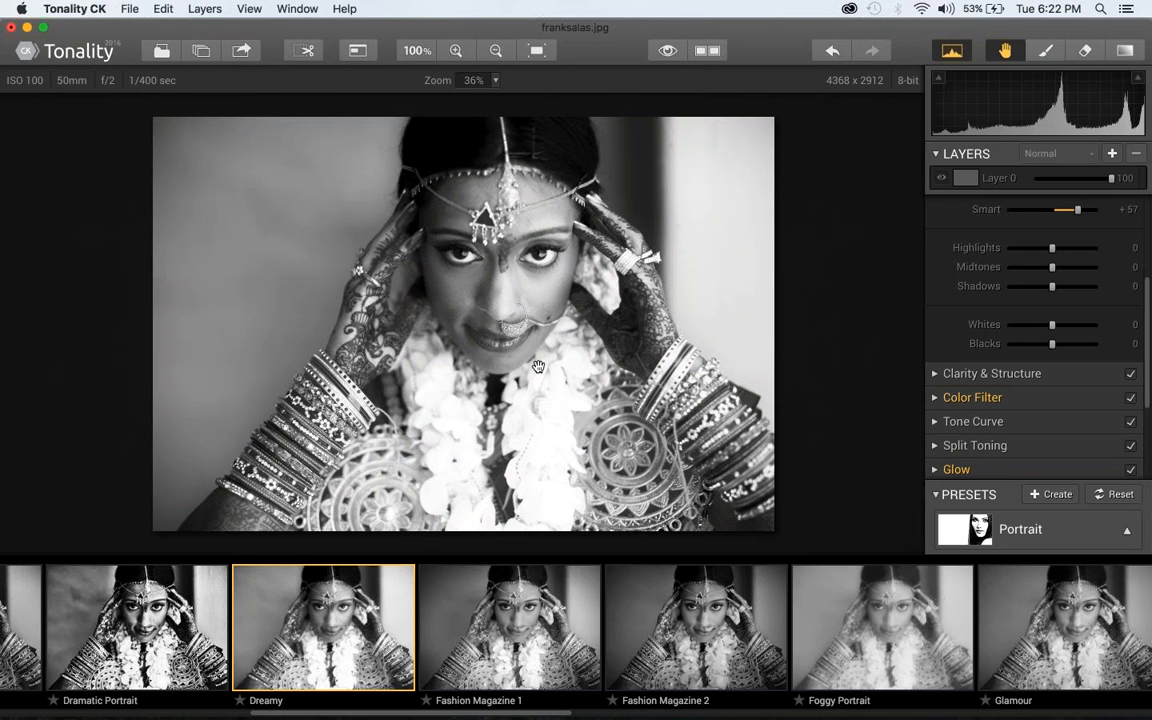
pyautogui.press('\\')
pyautogui.press('\\')
# Set the Tone contrast to +27 for Standard and -40 for Smart
pyautogui.scroll(-5, 997, 324)
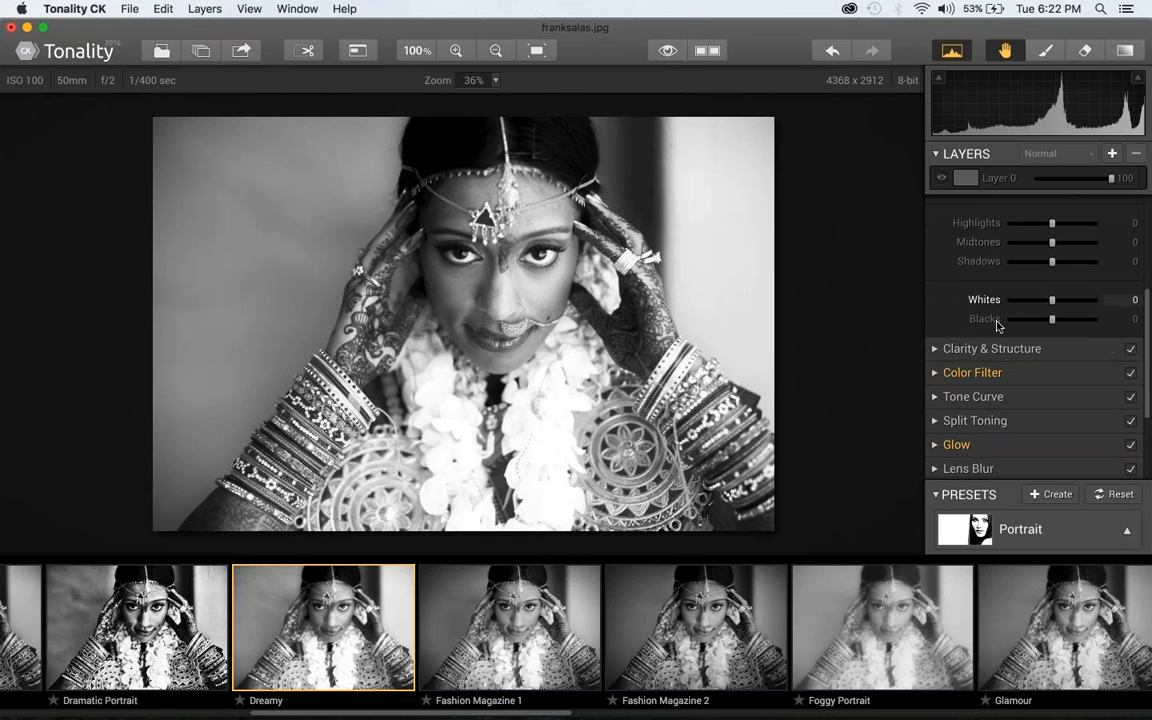
pyautogui.scroll(12, 997, 324)
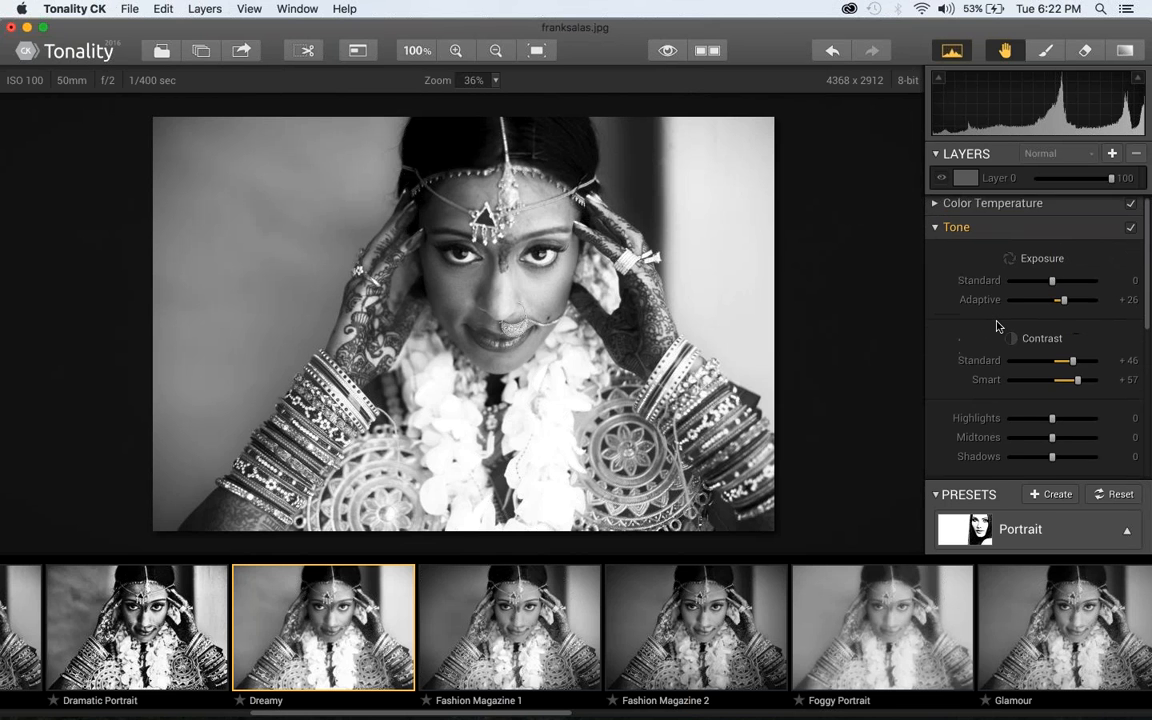
pyautogui.moveTo(1070, 366); pyautogui.dragTo(1019, 388)
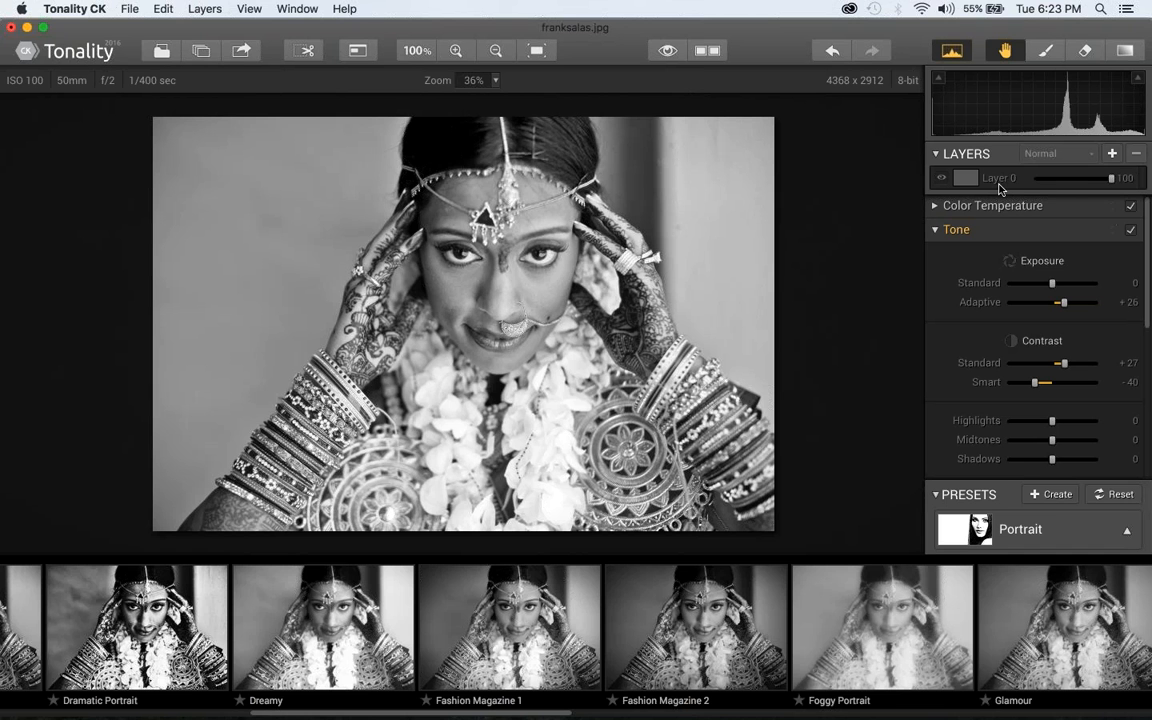
# Add a new layer and apply the Bleached Warm preset from the Dramatic category, then check the layer's options
pyautogui.click(1109, 153)
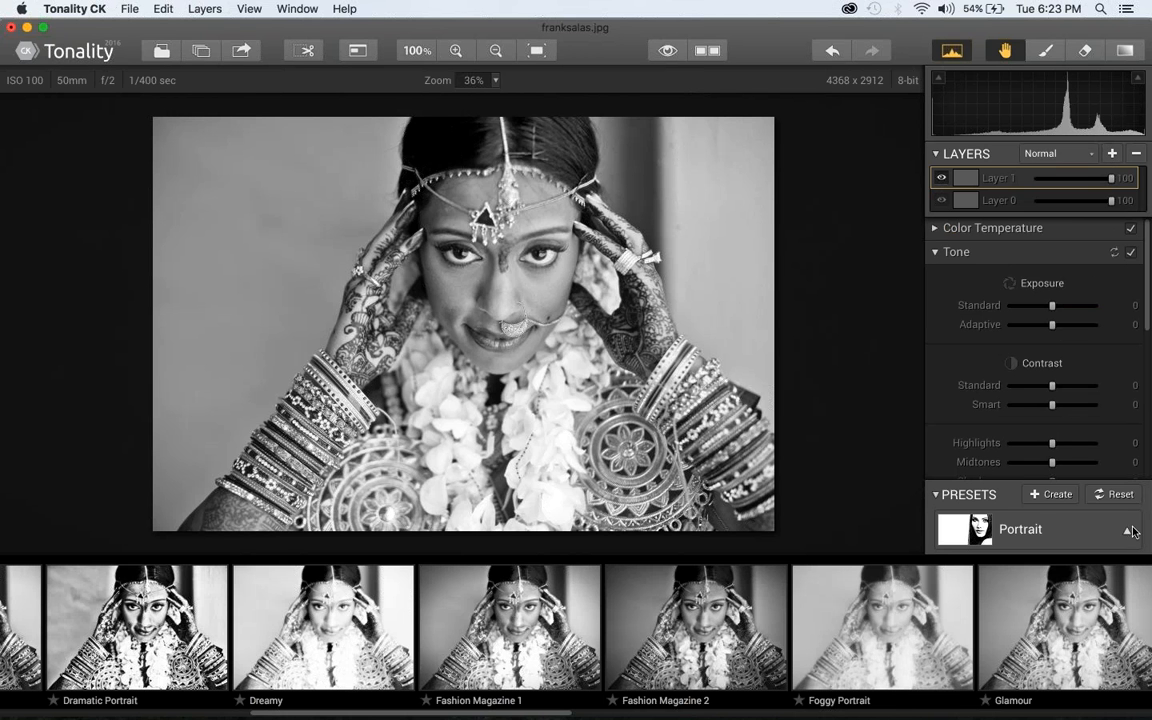
pyautogui.click(1043, 537)
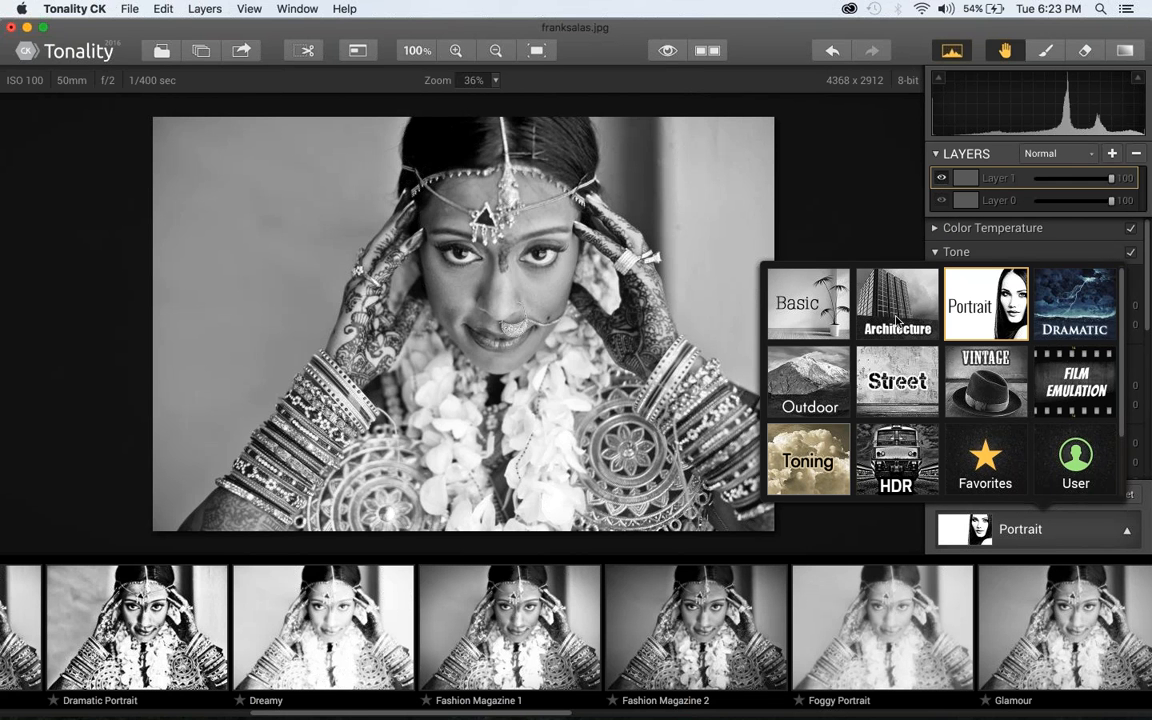
pyautogui.click(1090, 295)
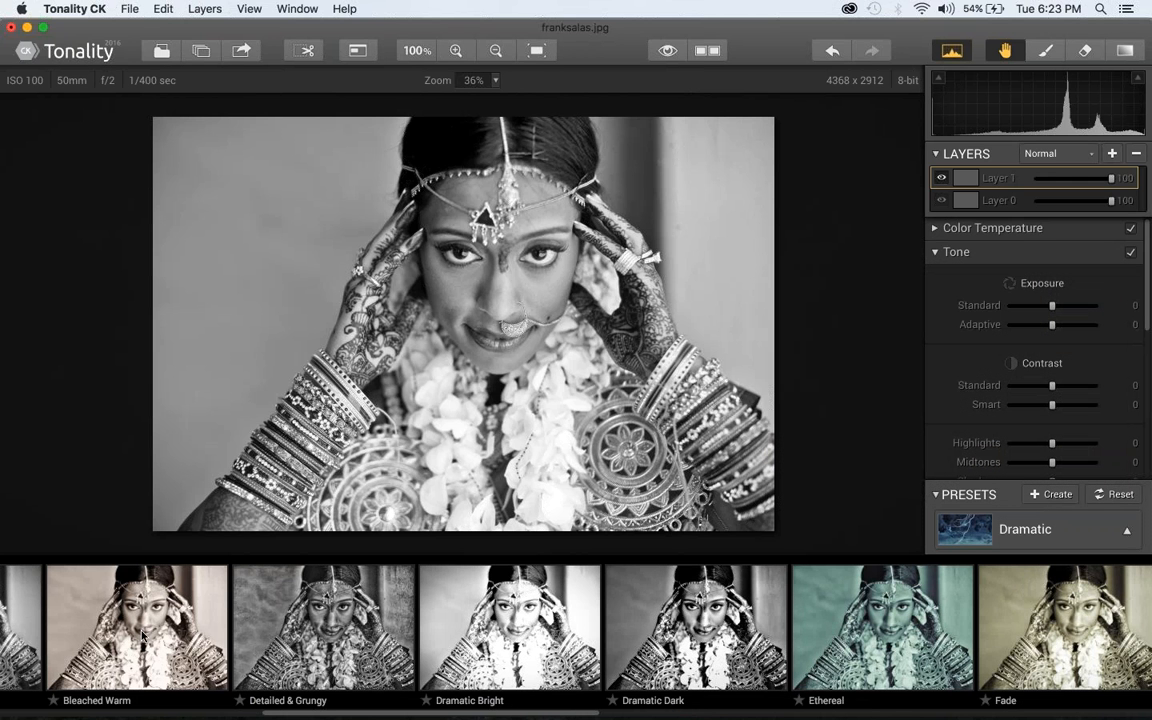
pyautogui.click(168, 641)
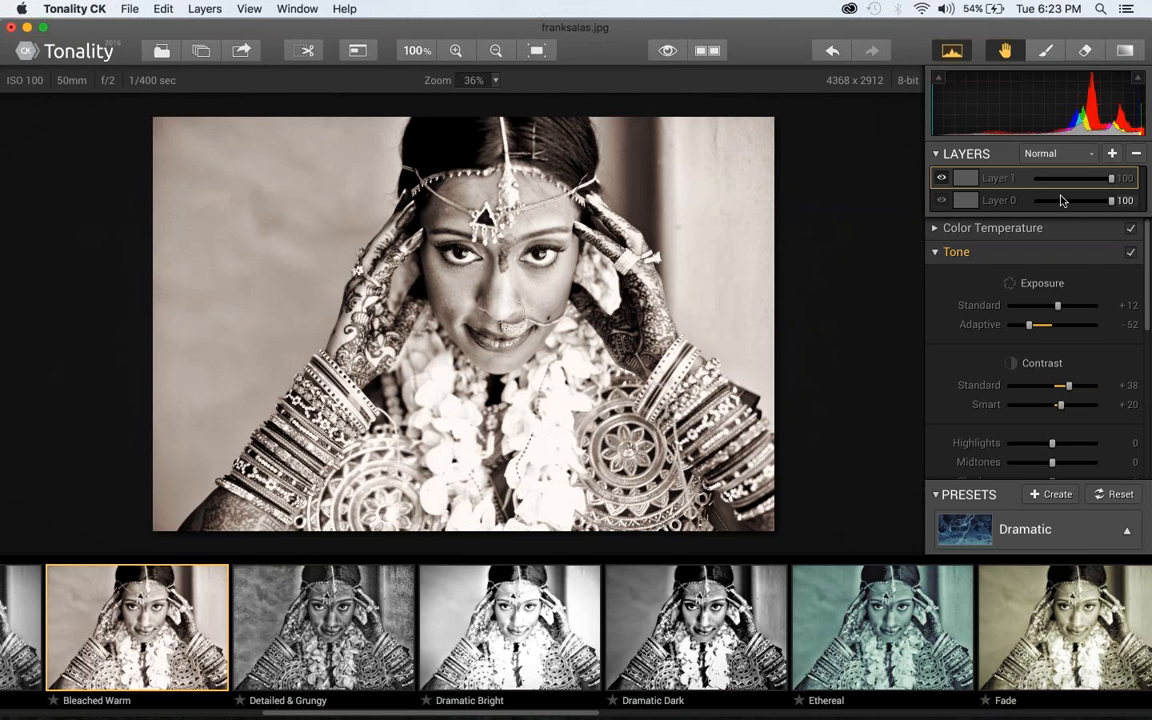
pyautogui.rightClick(1012, 180)
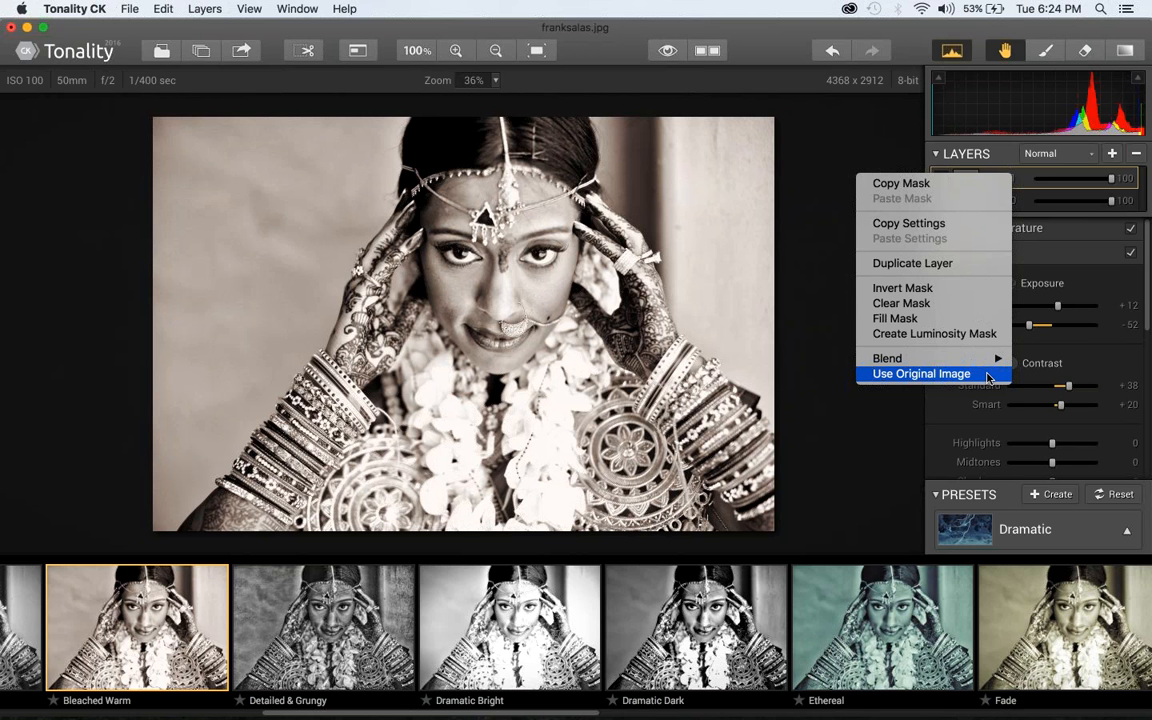
pyautogui.click(898, 123)
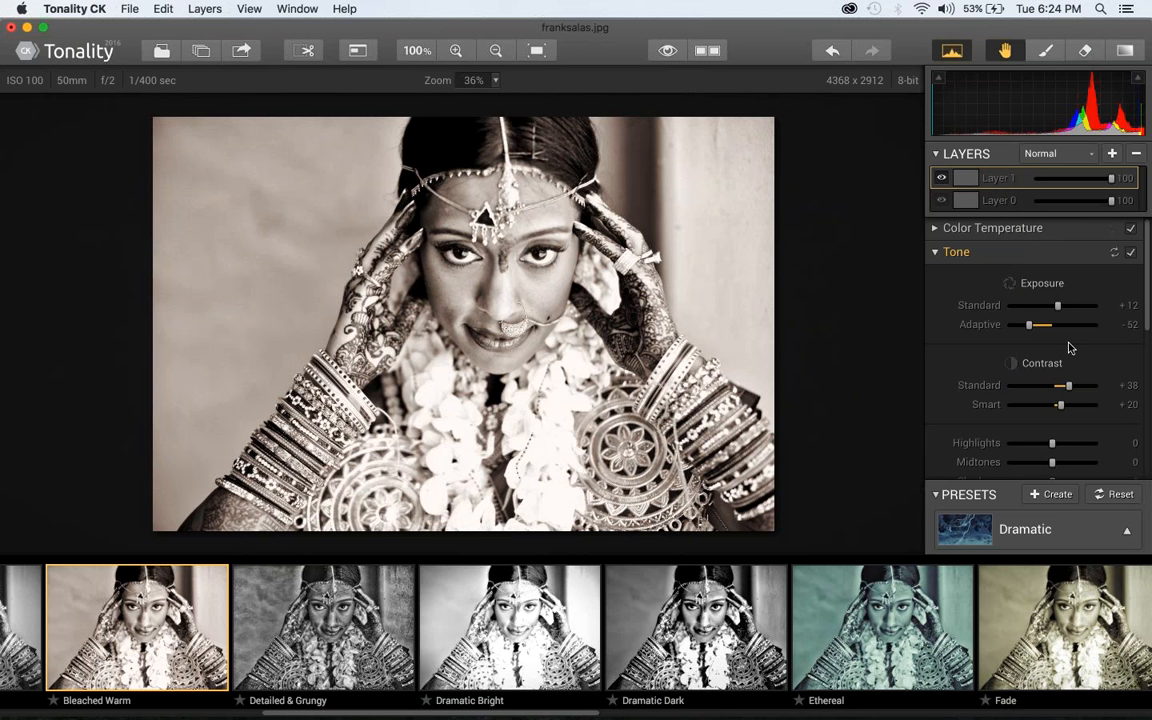
# Expand the Texture Overlay settings and browse the Metal and Film textures
pyautogui.scroll(-10, 1070, 347)
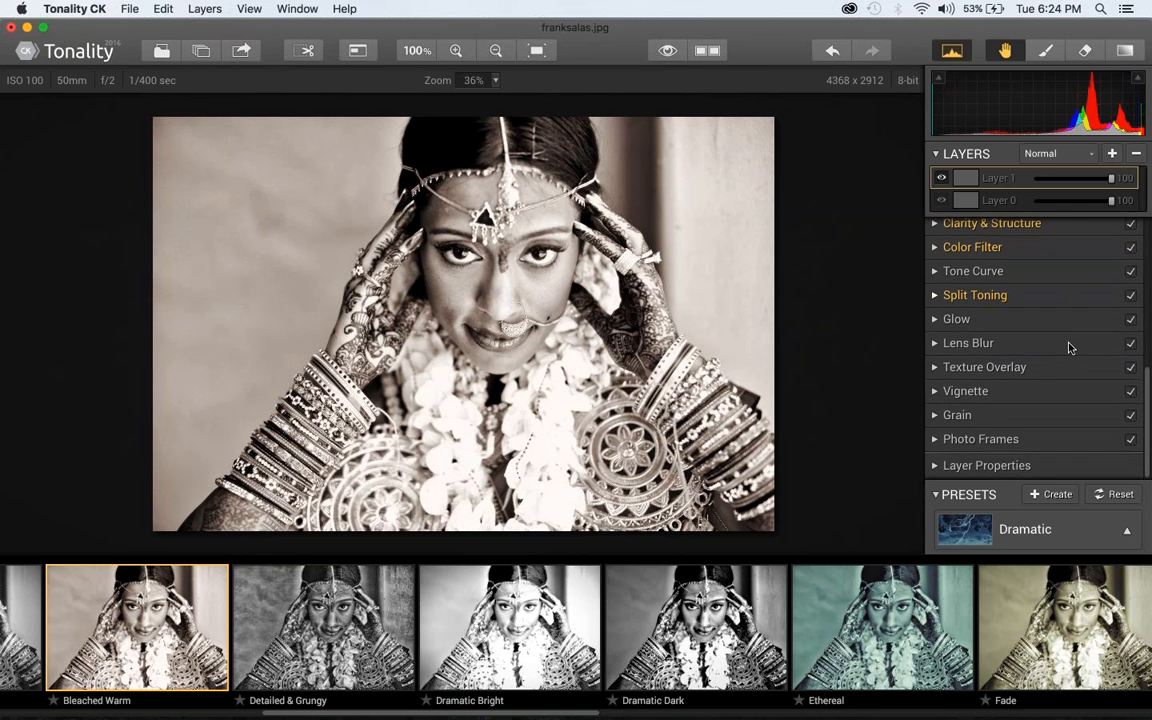
pyautogui.click(1057, 369)
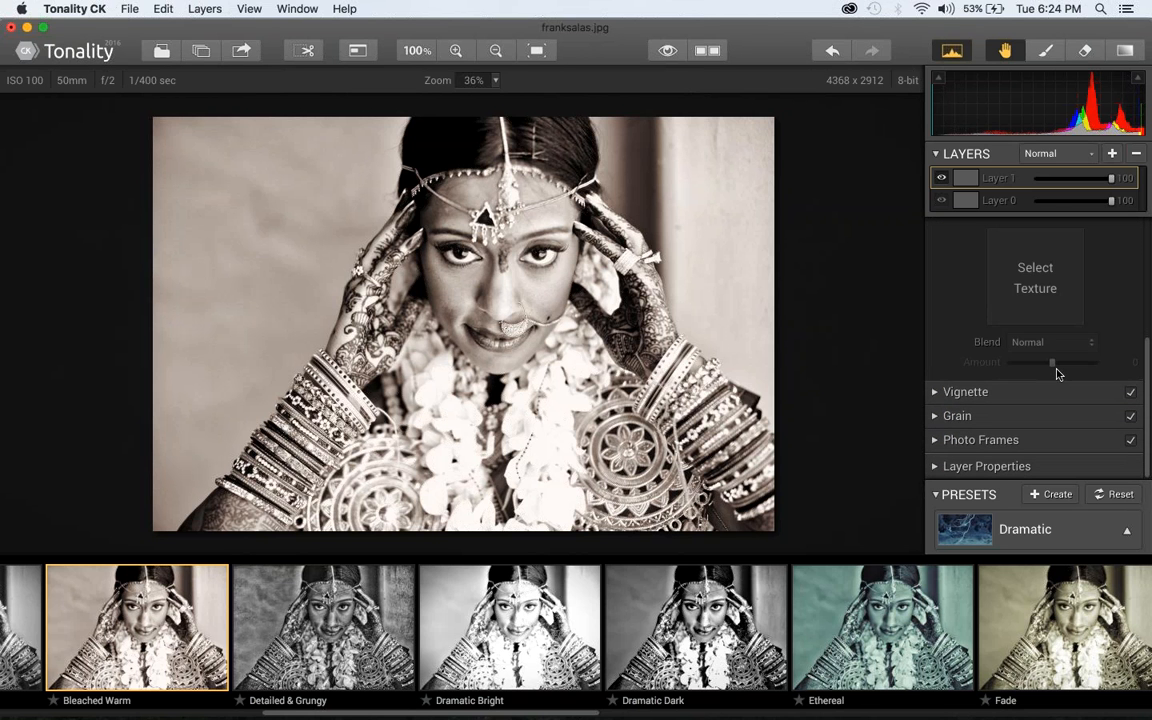
pyautogui.click(1036, 287)
pyautogui.click(834, 242)
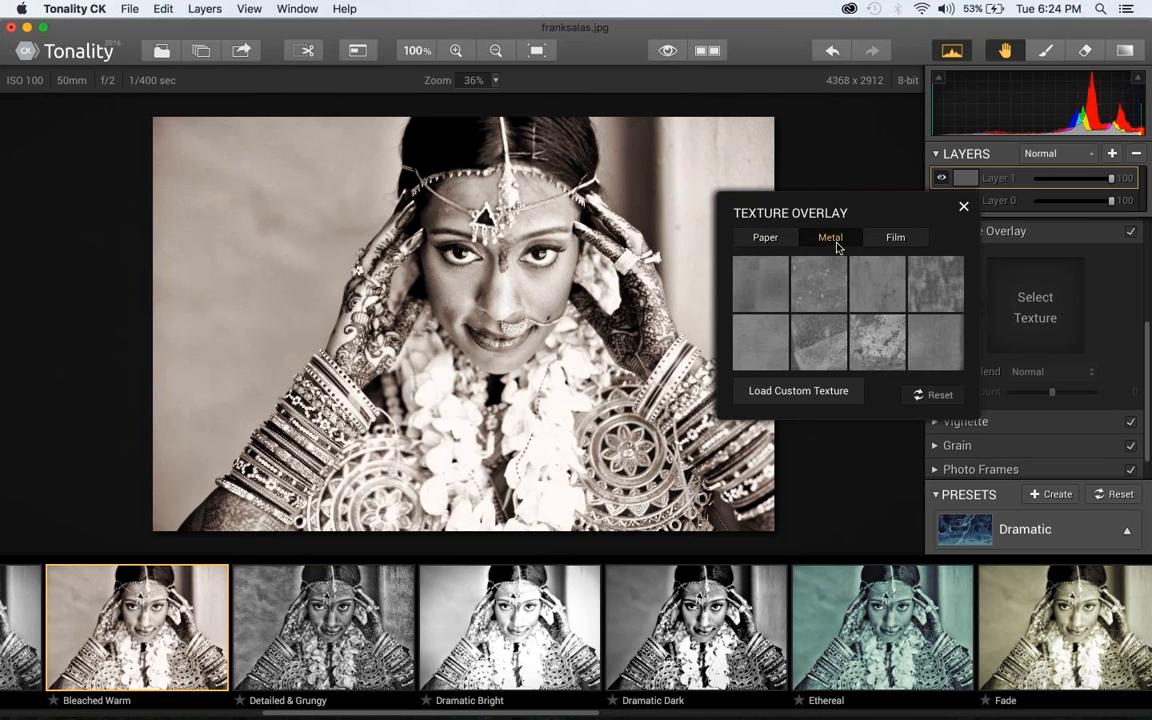
pyautogui.click(895, 240)
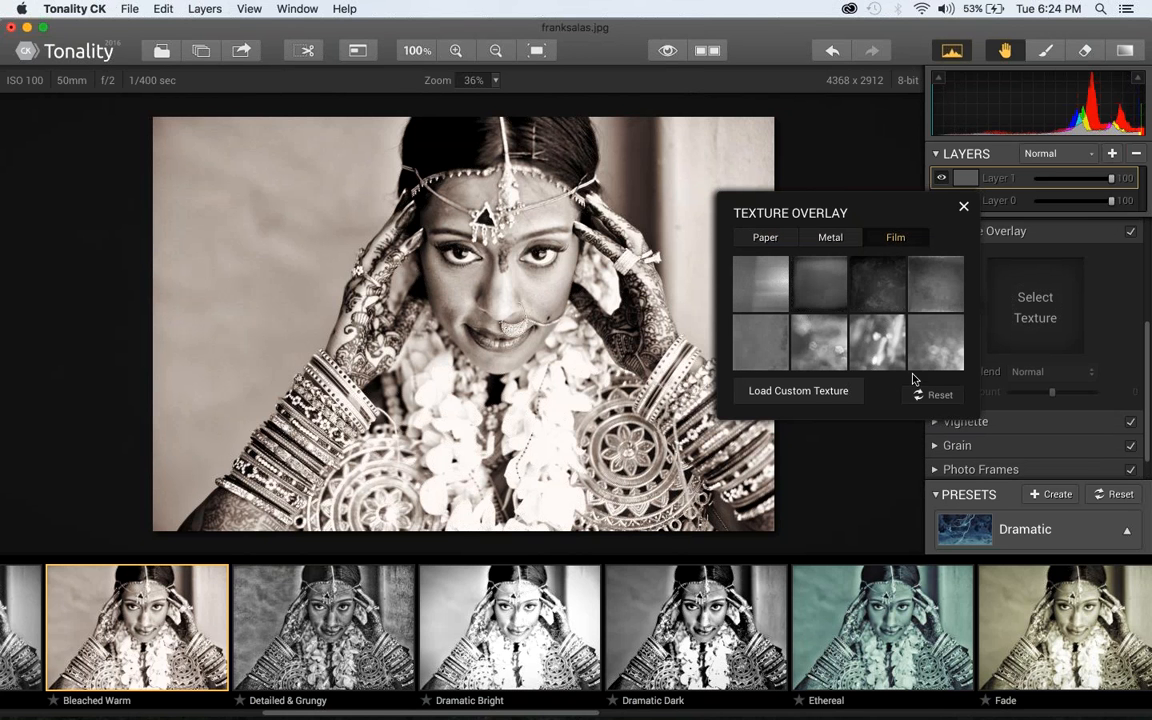
# Load Natty.jpeg from the Desktop as a custom overlay texture after previewing the image
pyautogui.click(824, 393)
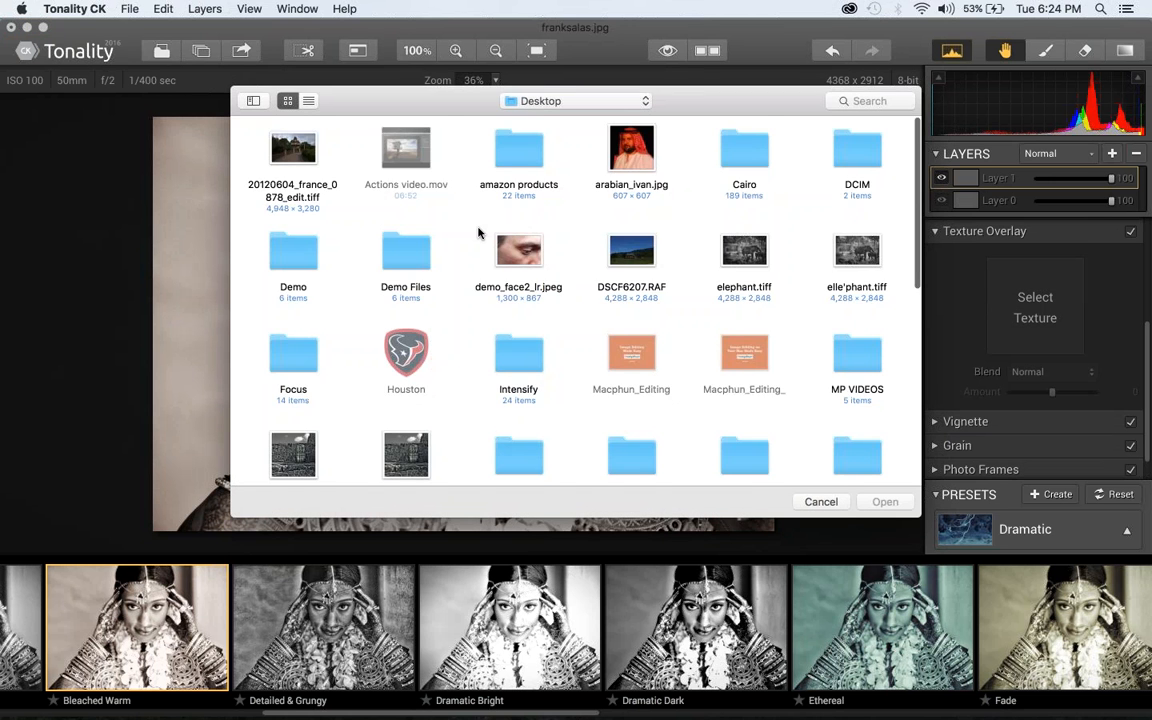
pyautogui.scroll(-3, 478, 232)
pyautogui.click(406, 381)
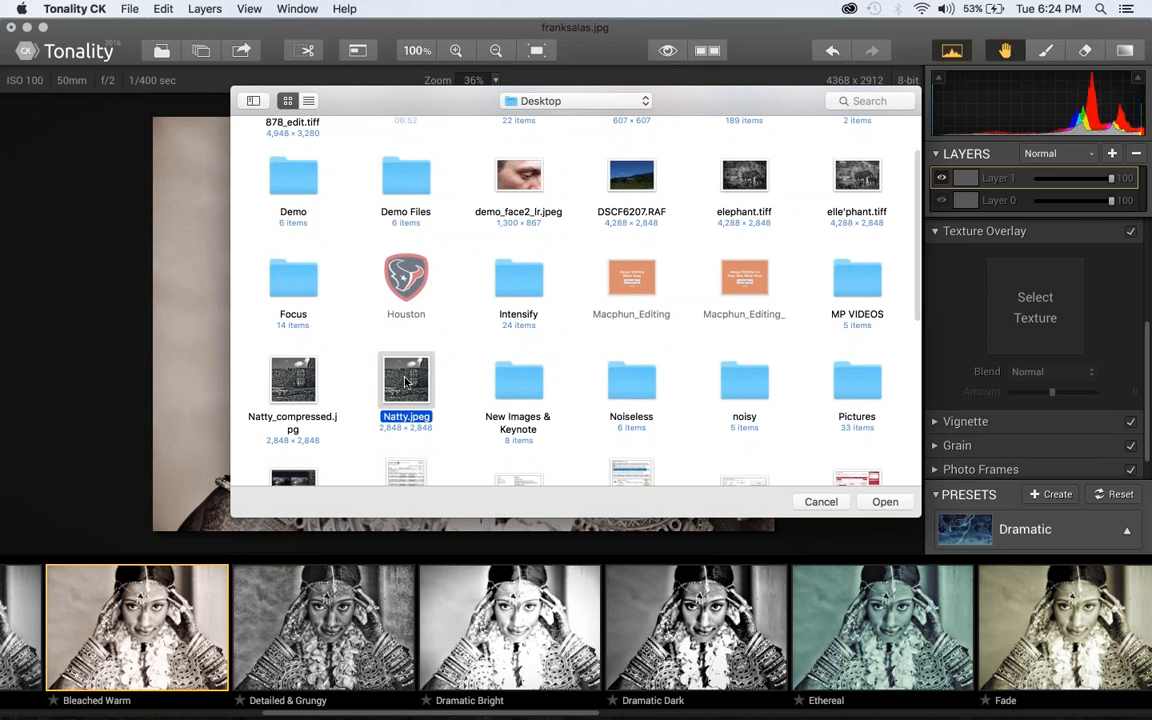
pyautogui.press('space')
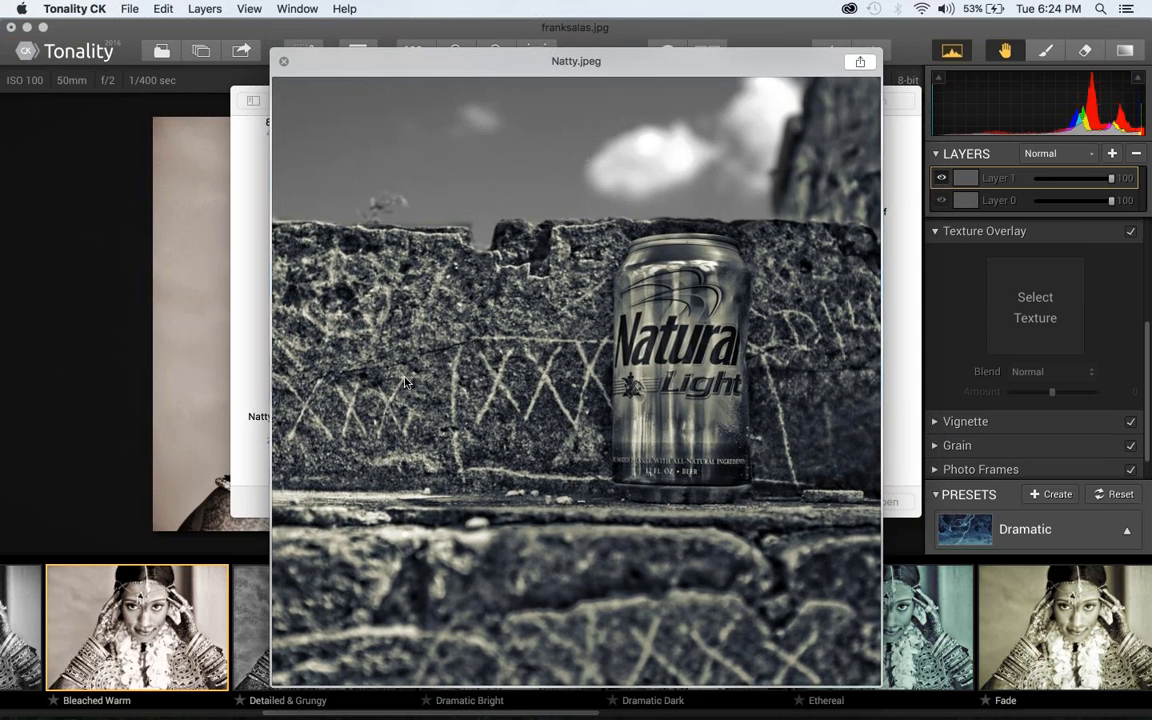
pyautogui.press('space')
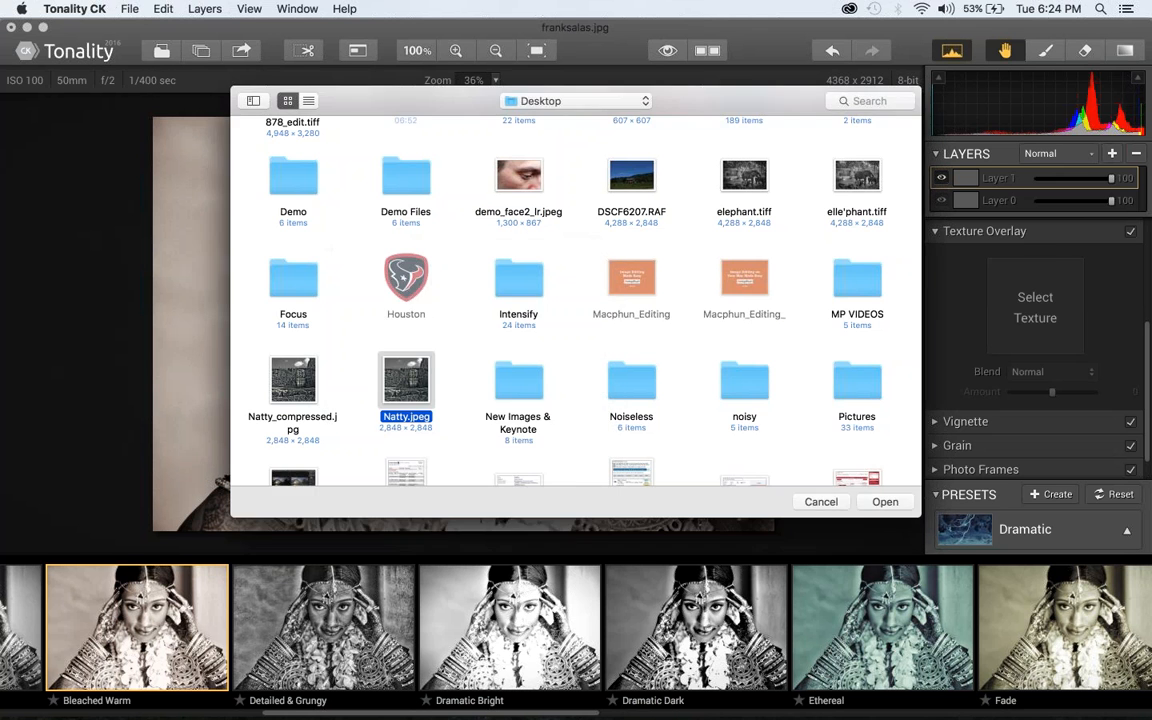
pyautogui.doubleClick(405, 382)
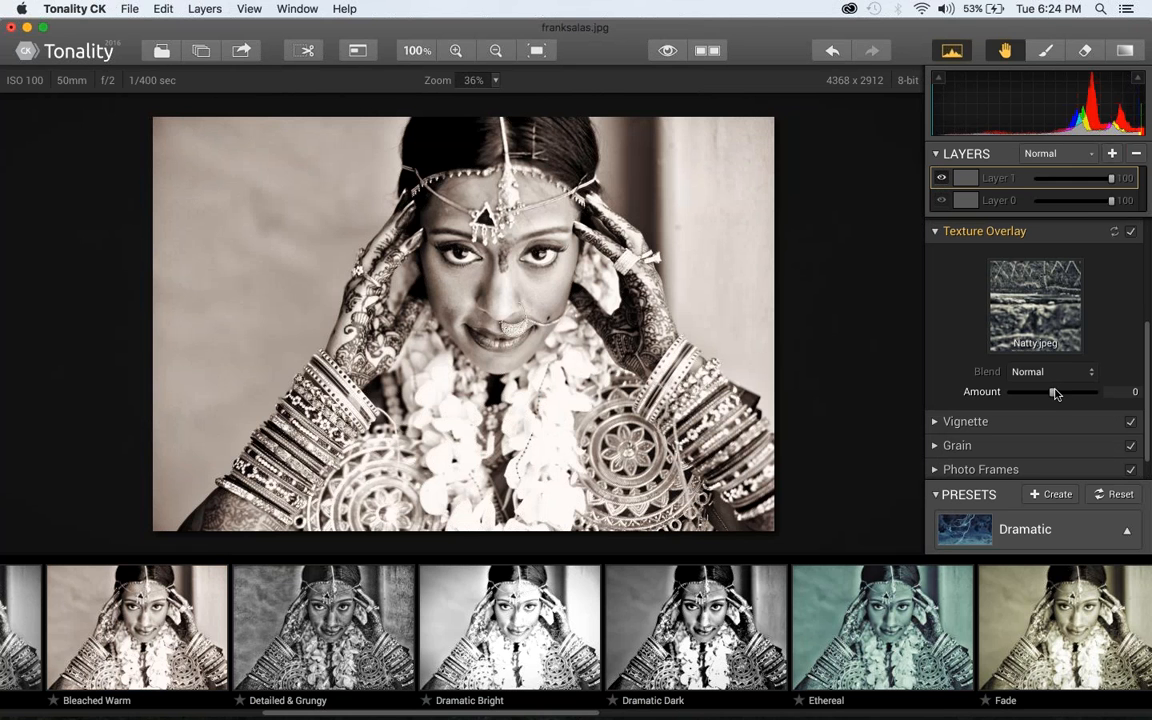
# Set the texture amount to -45 and erase the layer's effect from the bride's face with a size 94 eraser at 54 opacity
pyautogui.moveTo(1055, 393); pyautogui.dragTo(1032, 397)
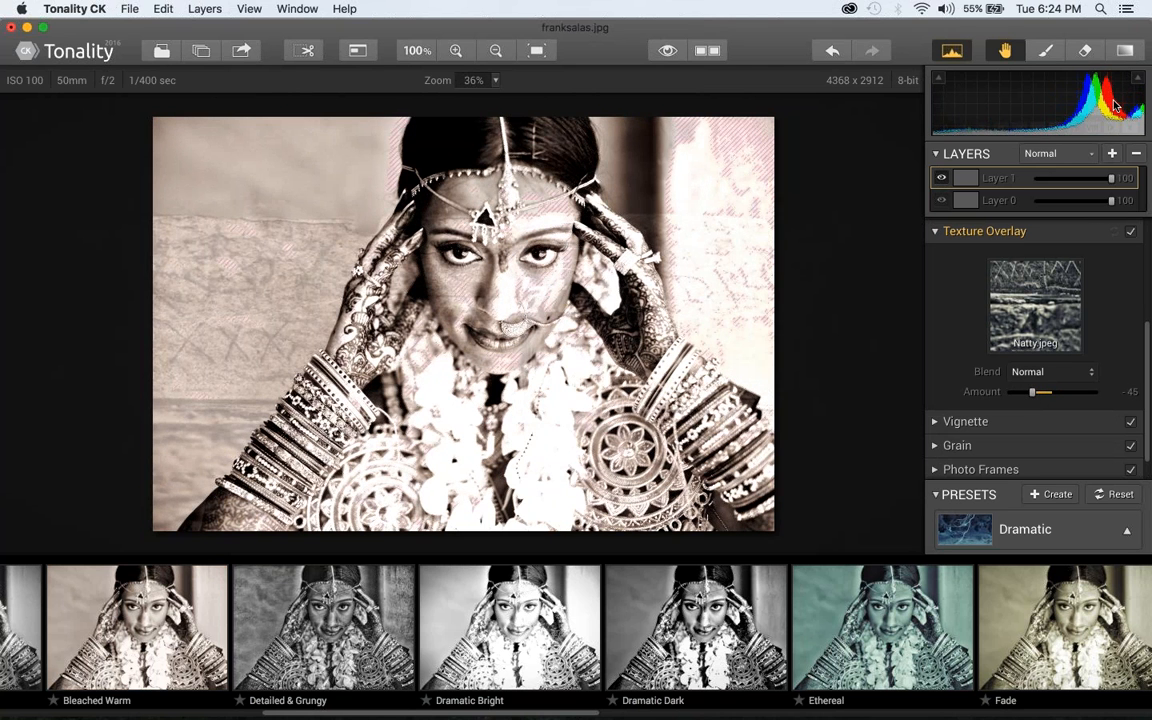
pyautogui.click(1085, 50)
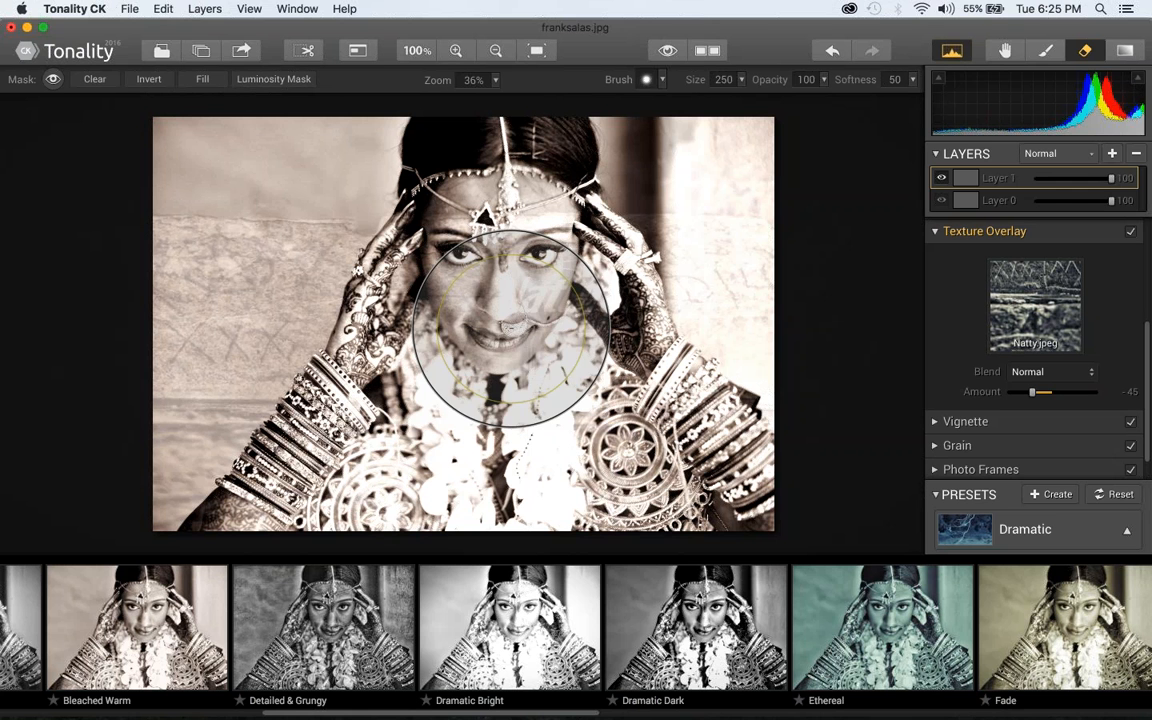
pyautogui.press('[')
pyautogui.press('[')
pyautogui.press('[')
pyautogui.press('[')
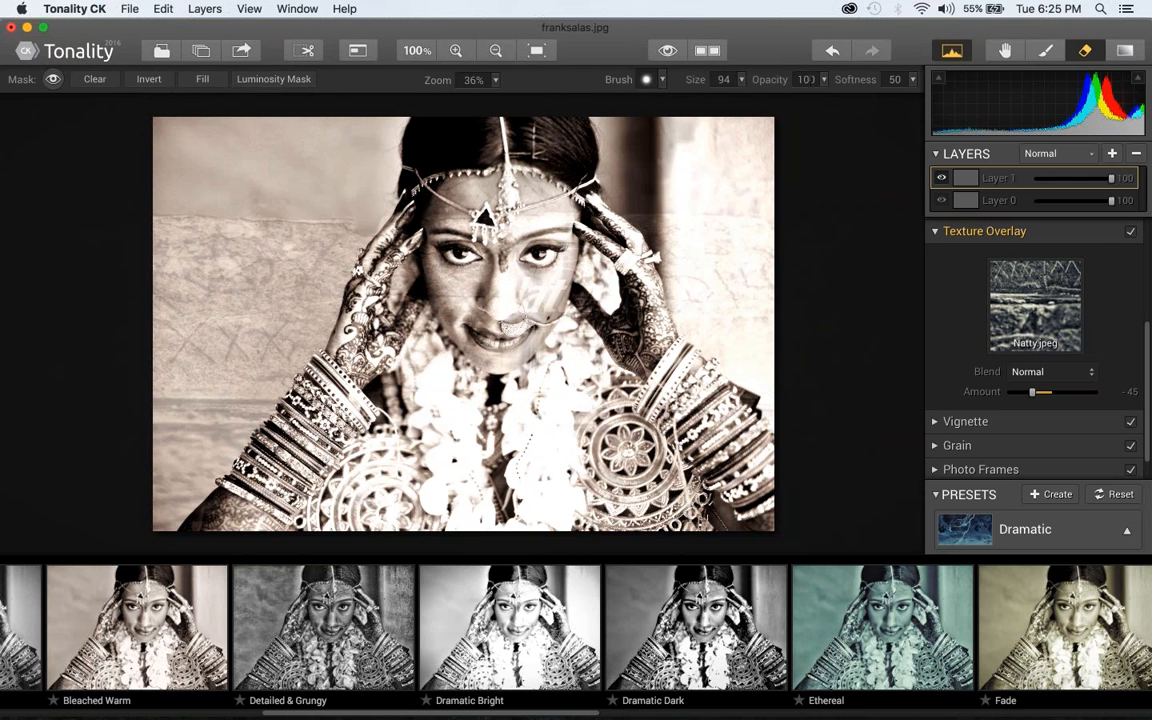
pyautogui.click(823, 80)
pyautogui.moveTo(831, 96)
pyautogui.mouseDown()
pyautogui.moveTo(738, 95)
pyautogui.moveTo(789, 96)
pyautogui.mouseUp()
pyautogui.moveTo(476, 211)
pyautogui.mouseDown()
pyautogui.moveTo(468, 244)
pyautogui.moveTo(497, 288)
pyautogui.moveTo(425, 250)
pyautogui.moveTo(425, 280)
pyautogui.moveTo(460, 290)
pyautogui.moveTo(490, 225)
pyautogui.moveTo(508, 290)
pyautogui.moveTo(480, 230)
pyautogui.moveTo(501, 310)
pyautogui.moveTo(430, 225)
pyautogui.moveTo(425, 190)
pyautogui.moveTo(470, 200)
pyautogui.moveTo(500, 313)
pyautogui.moveTo(446, 195)
pyautogui.moveTo(450, 315)
pyautogui.mouseUp()
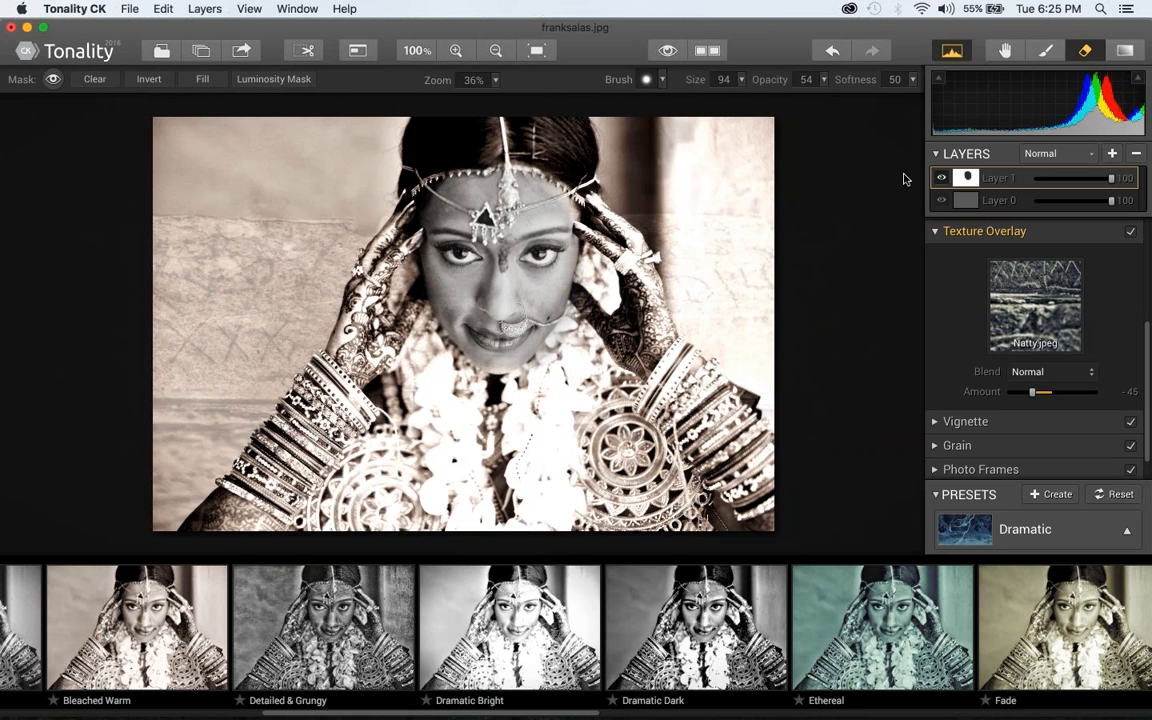
# Undo the eraser strokes on the bride's face and the texture amount change
pyautogui.press('super+z')
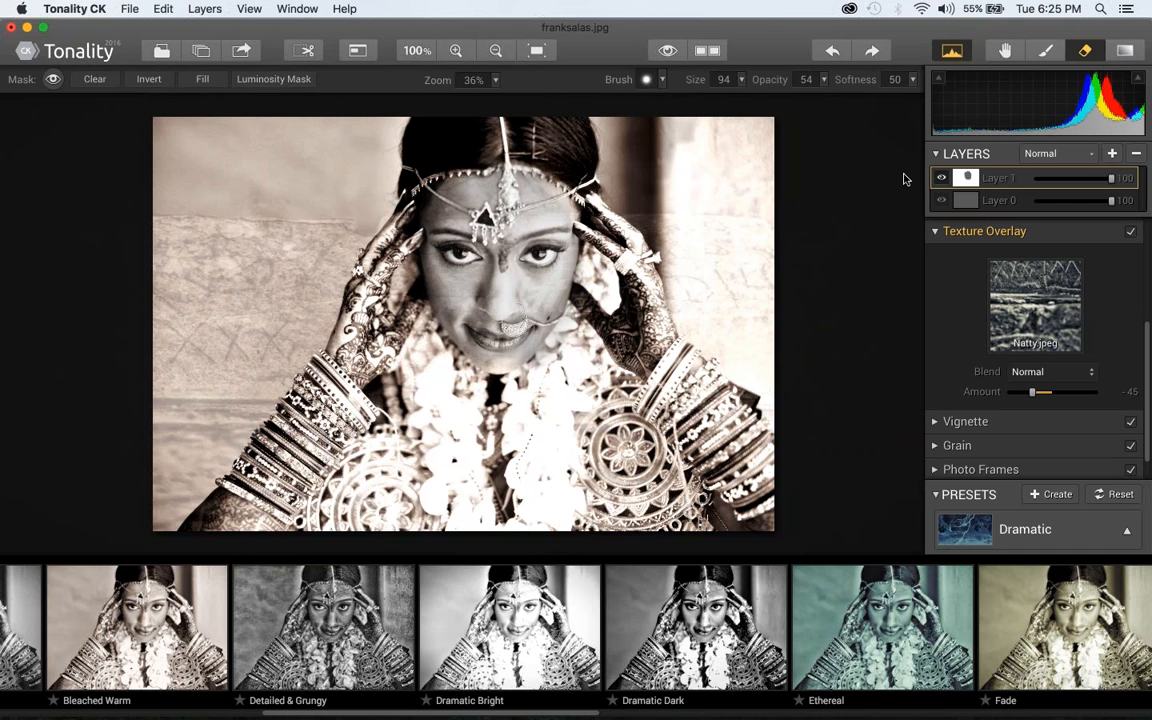
pyautogui.press('super+z')
pyautogui.press('super+z')
pyautogui.press('super+z')
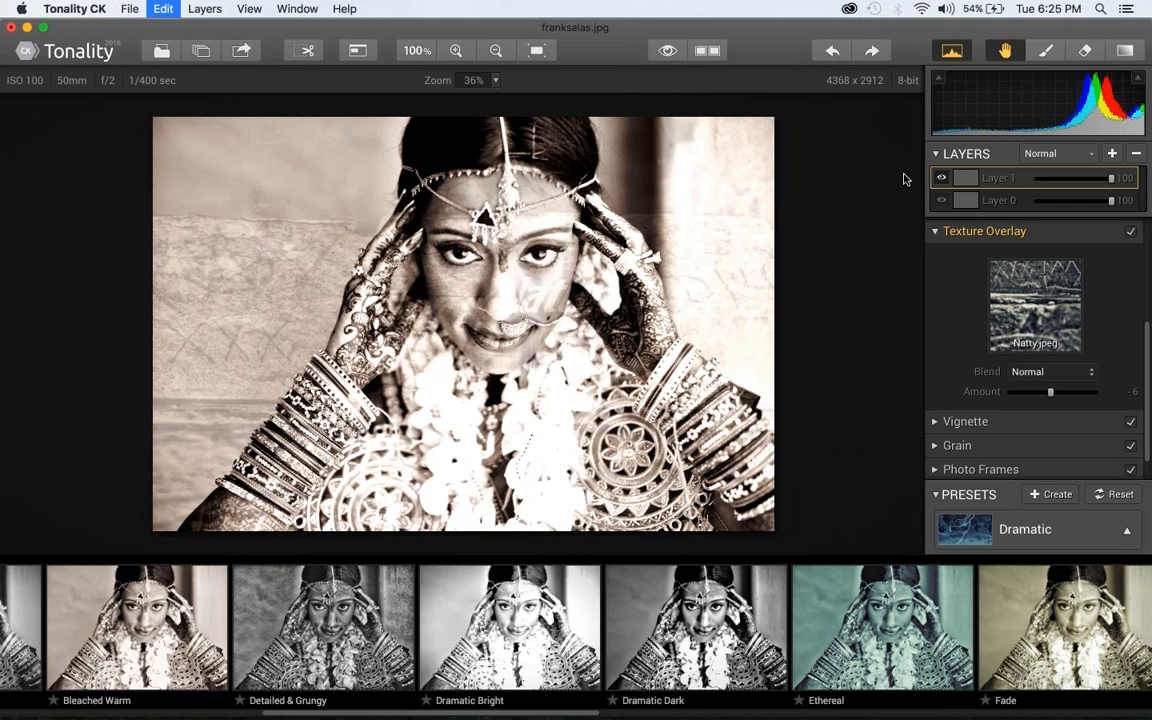
pyautogui.press('super+z')
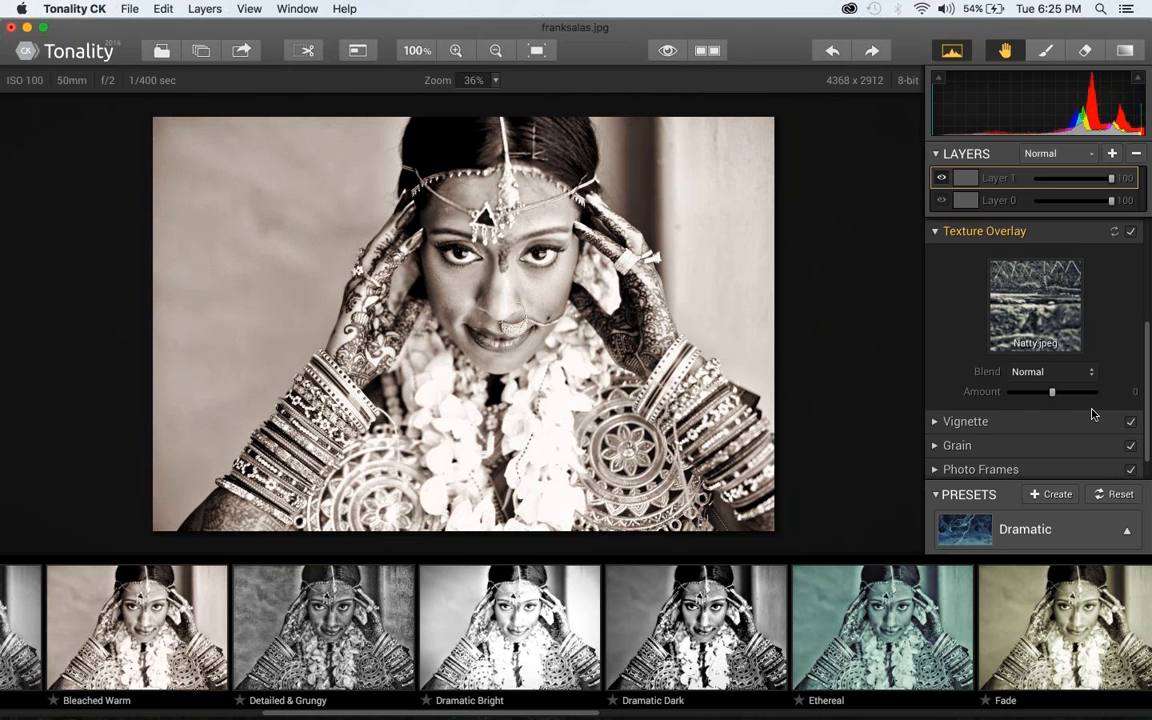
# Look over the remaining adjustment groups and expand the Lens Blur settings
pyautogui.scroll(-2, 1090, 411)
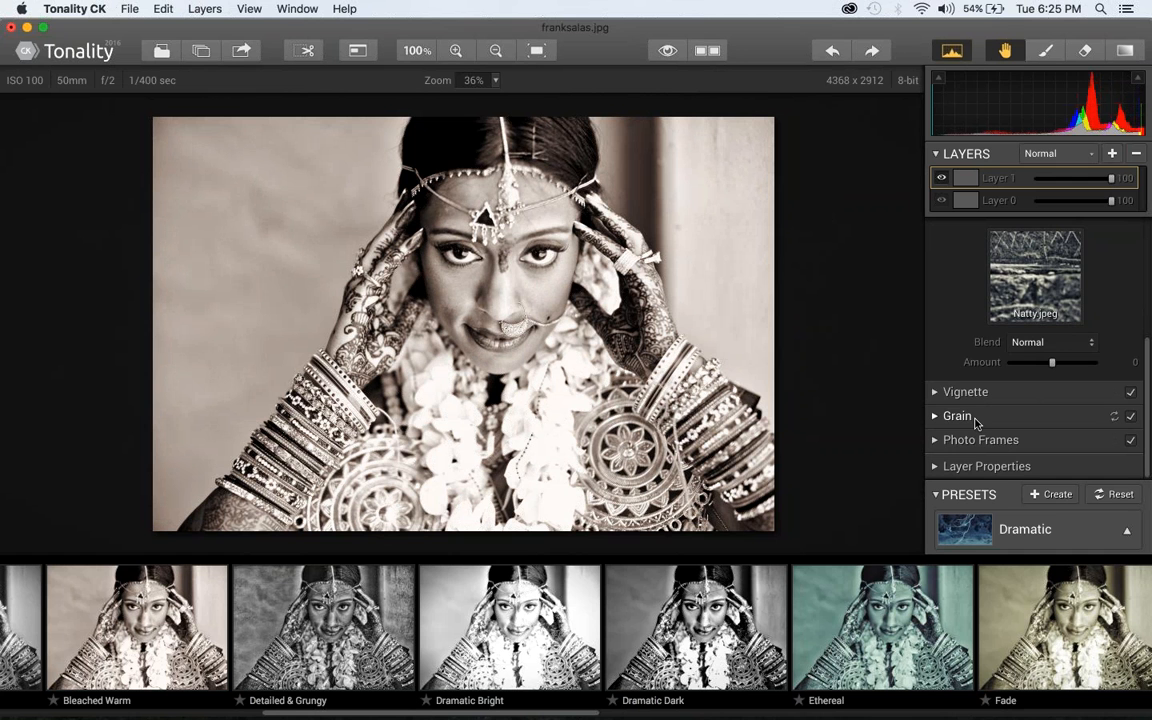
pyautogui.scroll(5, 976, 423)
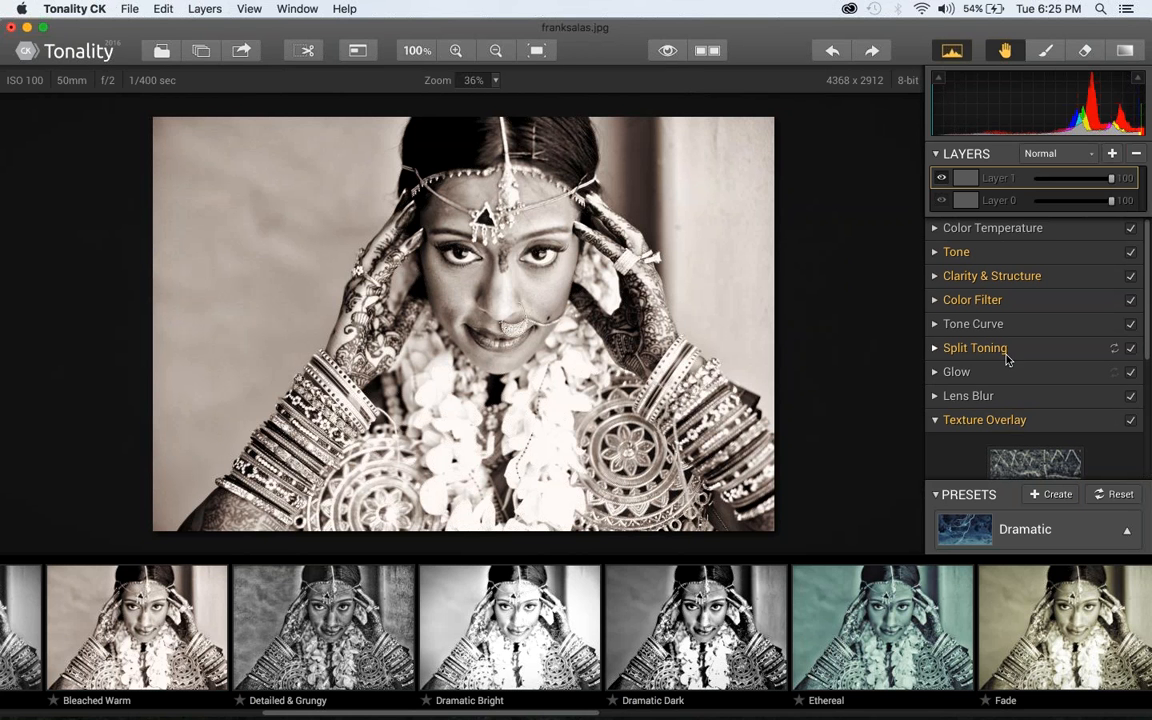
pyautogui.click(975, 397)
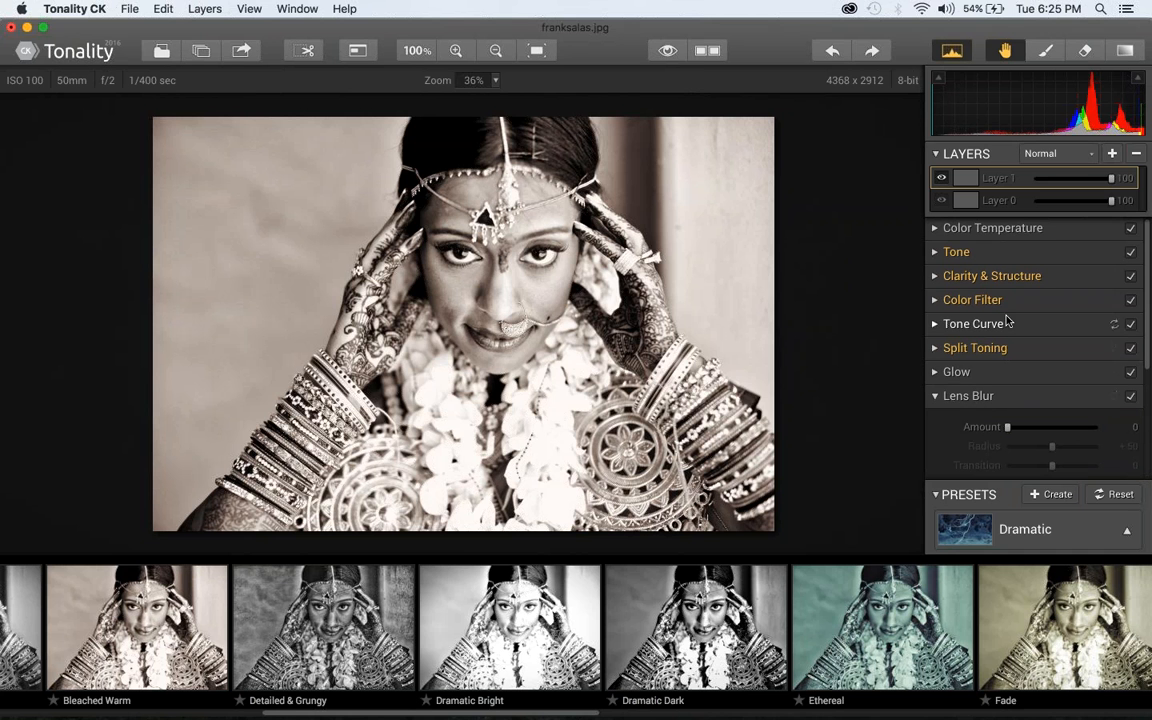
# Switch to Chrome and restore the browser window with the Macphun downloads page
pyautogui.press('super+Tab')
pyautogui.press('super+Tab')
pyautogui.press('super+Tab')
pyautogui.press('super+Tab')
pyautogui.press('super+Tab')
pyautogui.press('super+Tab')
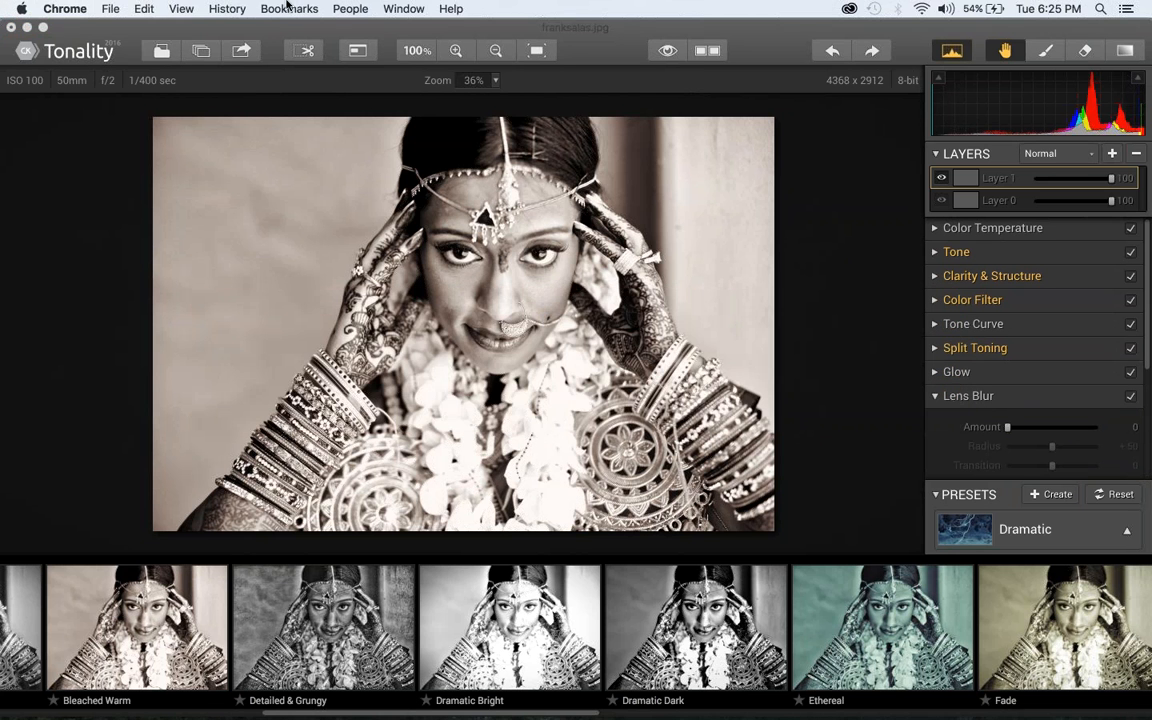
pyautogui.click(401, 8)
pyautogui.click(444, 192)
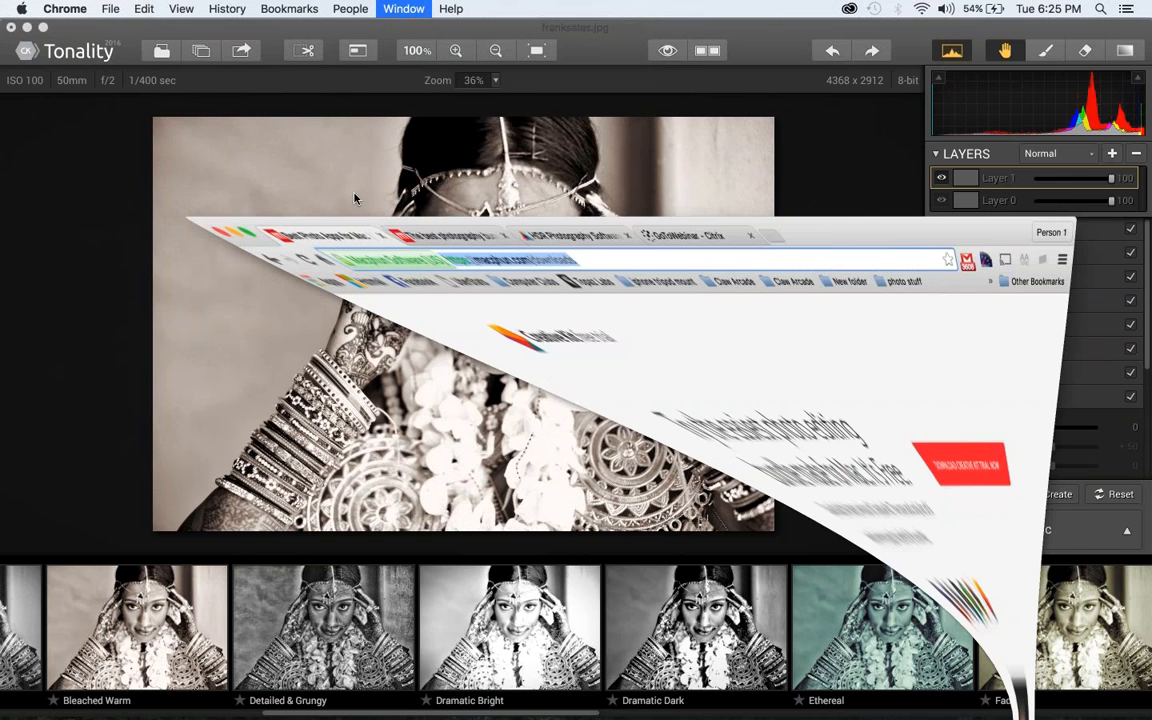
# Examine the Snapheal, Intensify, Focus, Noiseless, FX Photo Studio and Tonality descriptions on the Creative Kit trial page
pyautogui.scroll(-5, 313, 423)
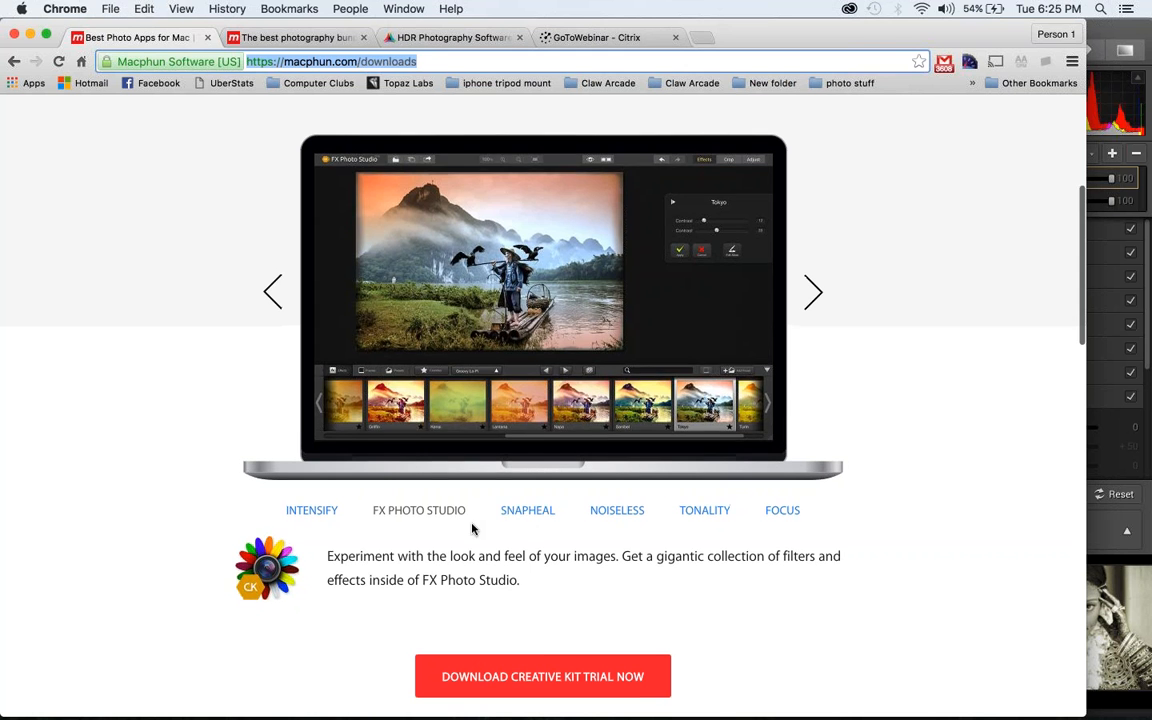
pyautogui.click(527, 510)
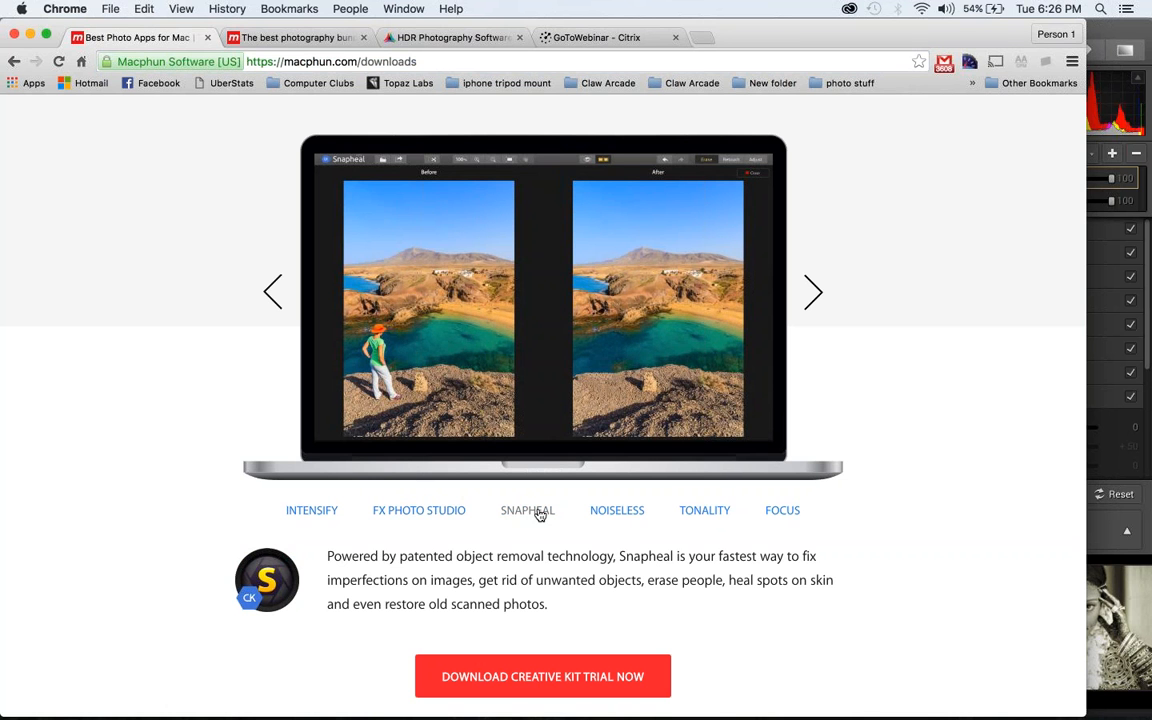
pyautogui.click(312, 514)
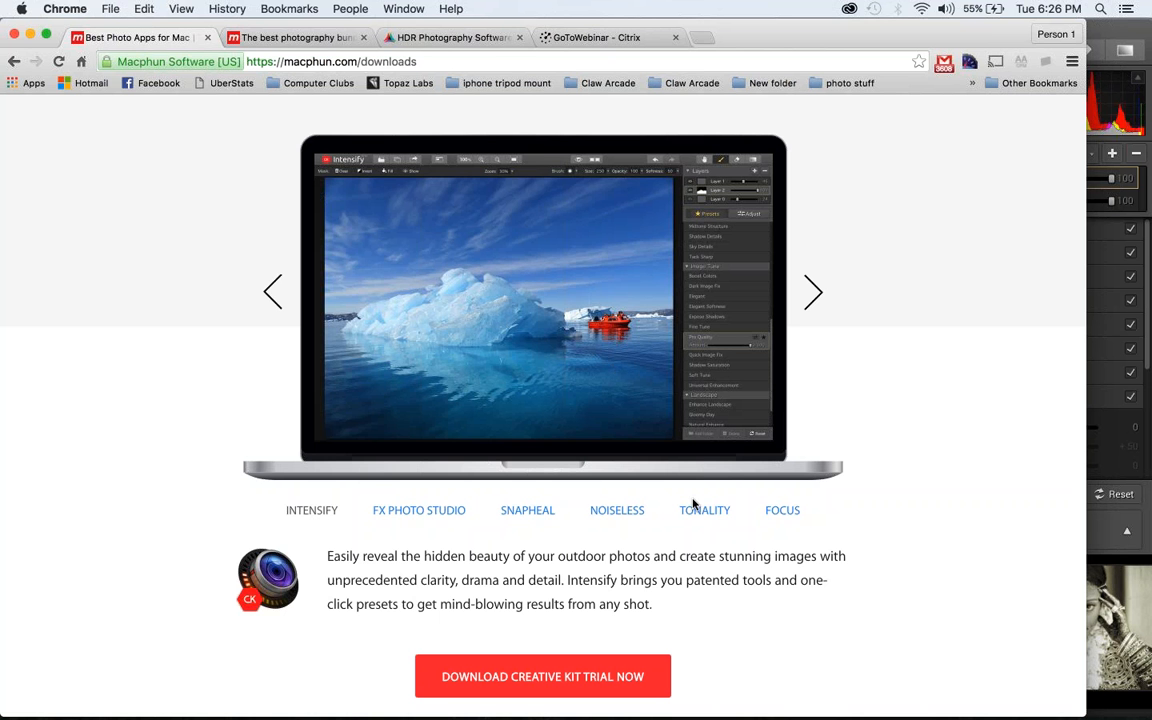
pyautogui.click(789, 515)
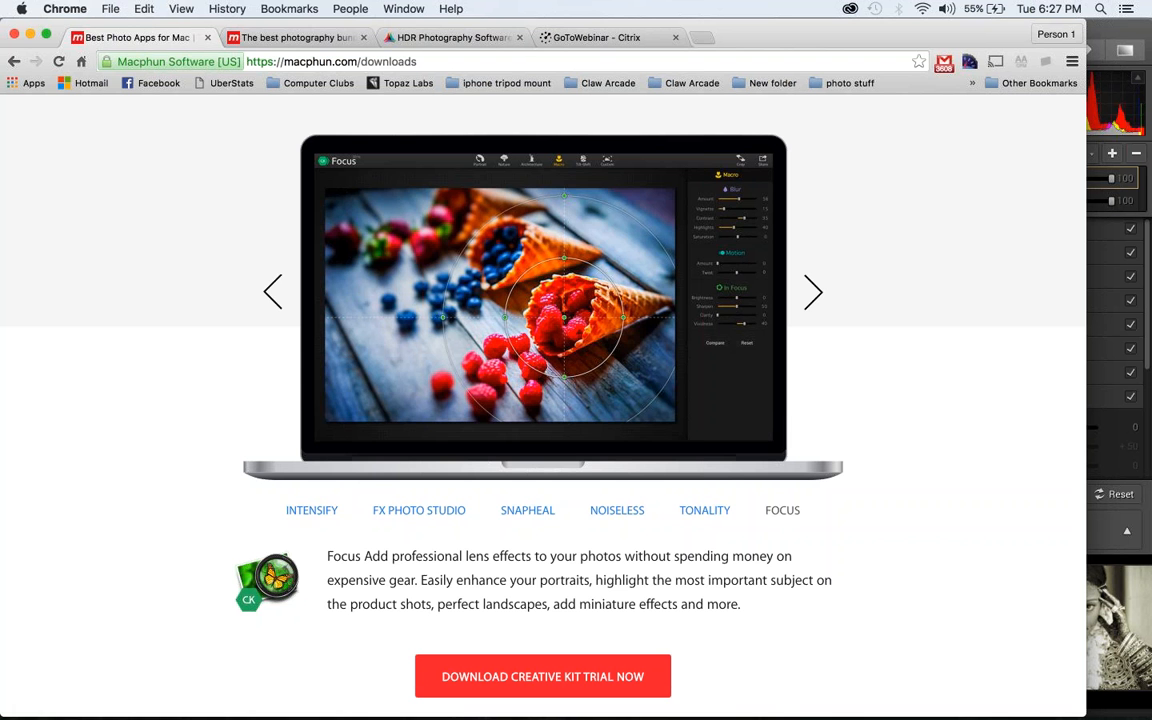
pyautogui.click(614, 519)
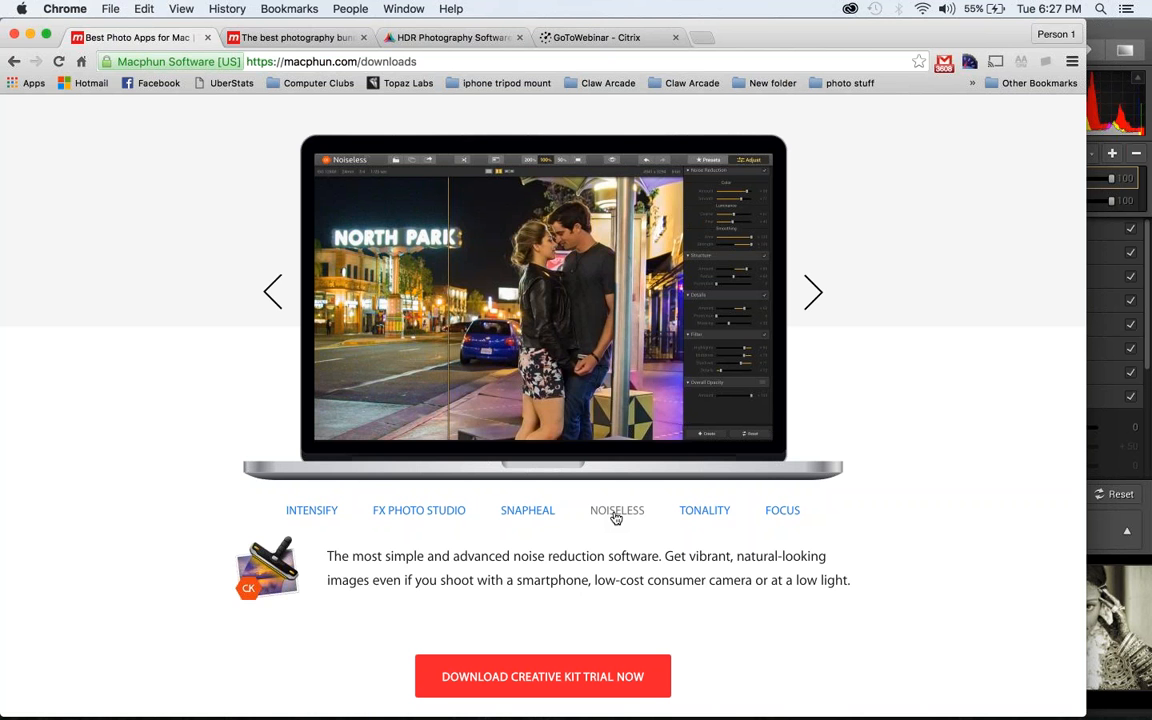
pyautogui.click(433, 516)
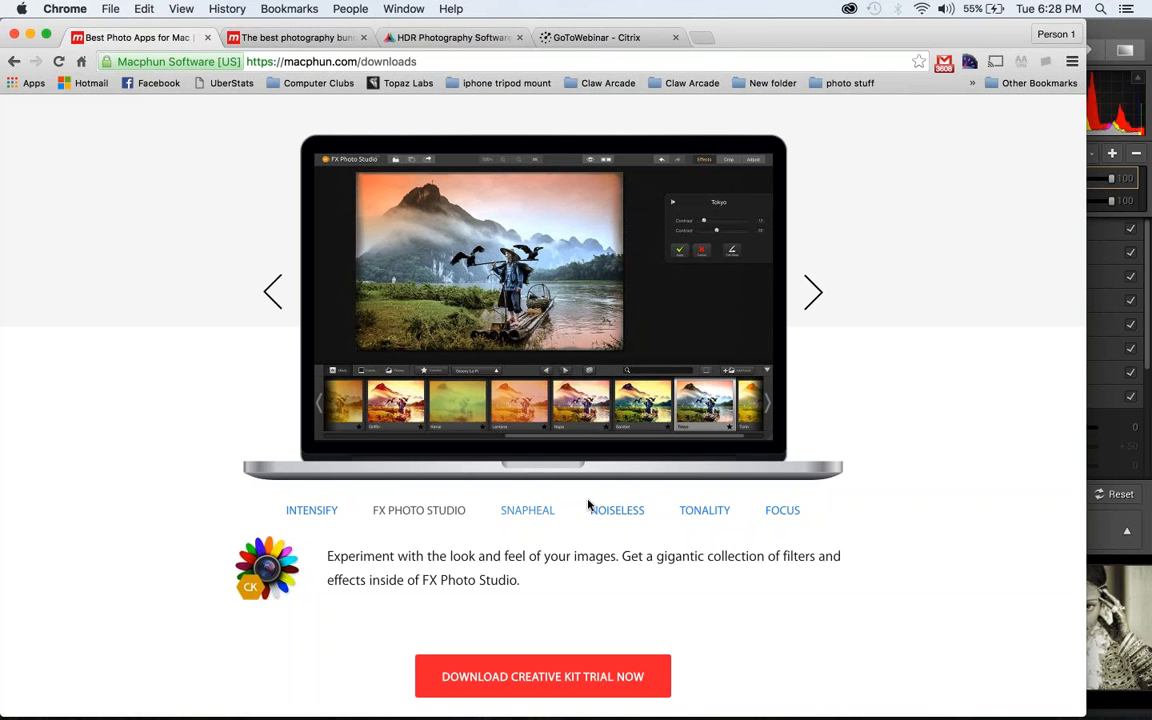
pyautogui.click(711, 512)
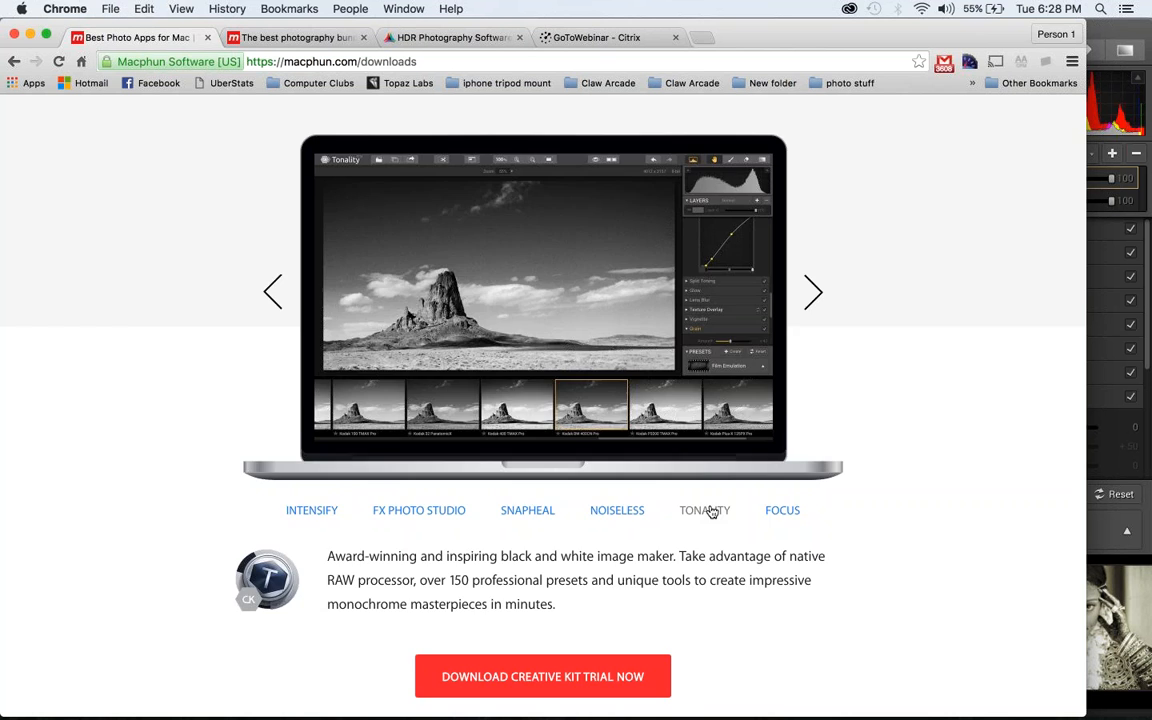
pyautogui.scroll(5, 711, 512)
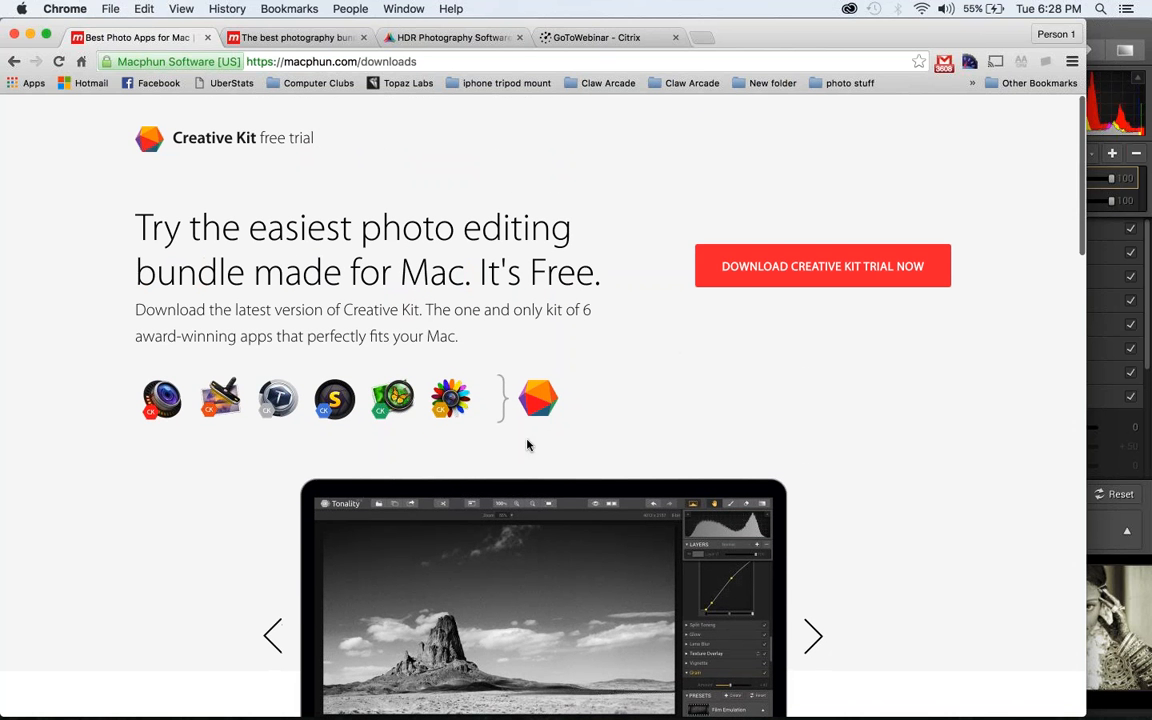